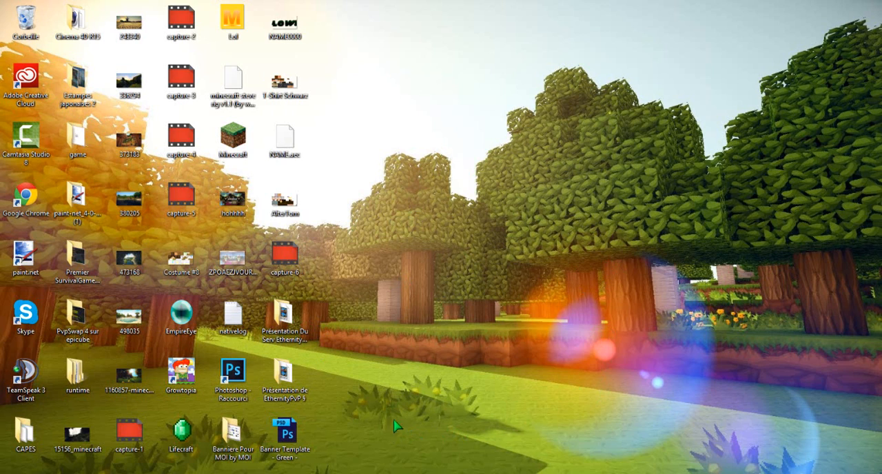
- Launch CINEMA 4D 64 Bit from the Cinema 4D R15 desktop folder, then close that folder's window
double_click(81, 25)
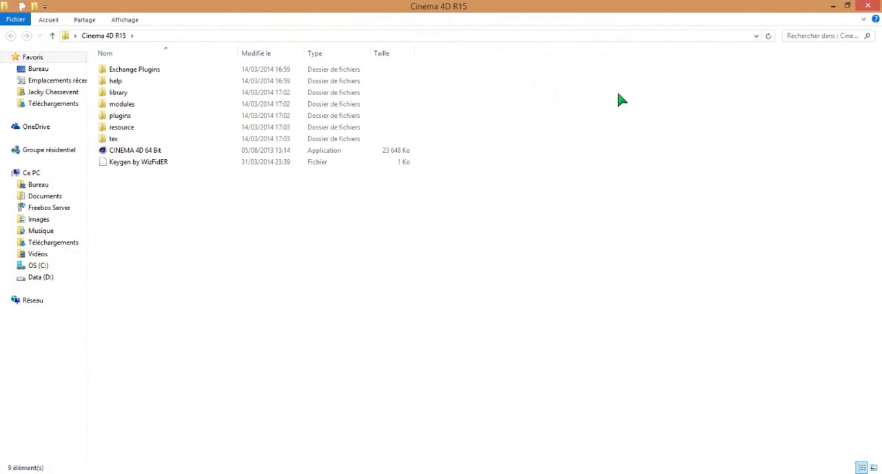
click(845, 8)
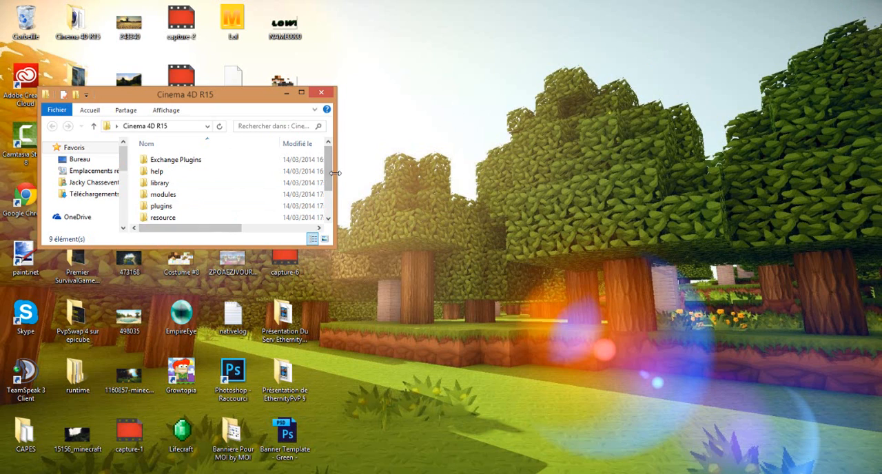
drag(329, 184, 342, 221)
drag(207, 206, 307, 447)
click(238, 389)
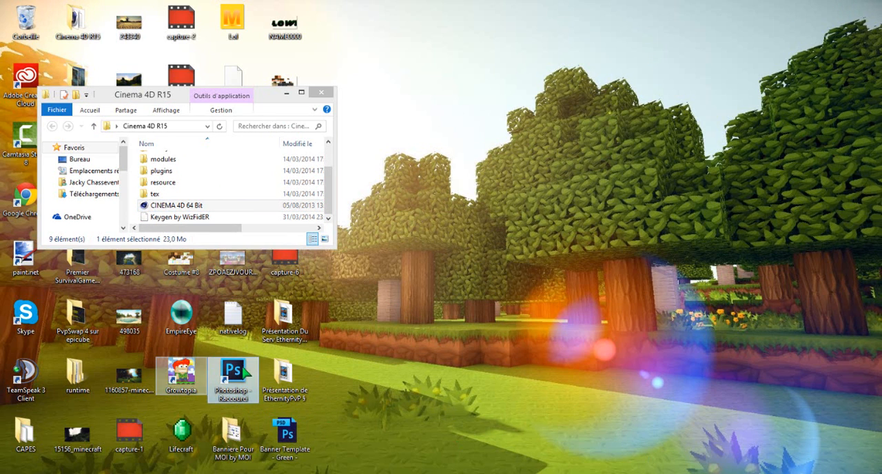
click(182, 211)
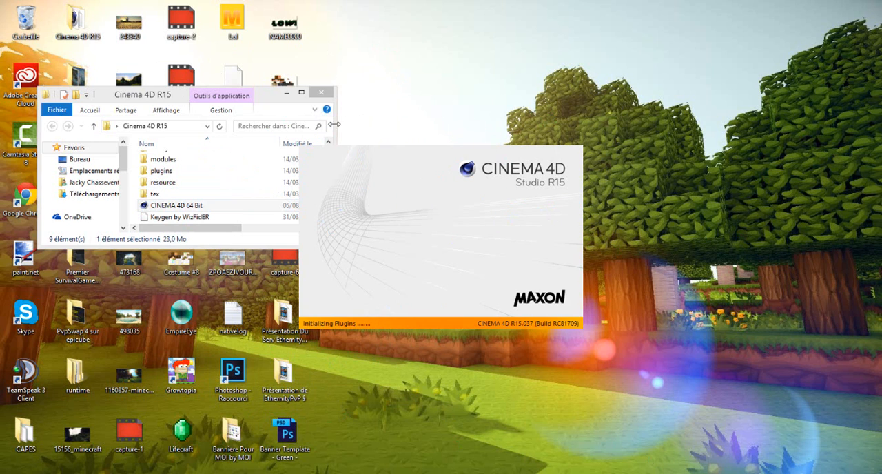
click(321, 91)
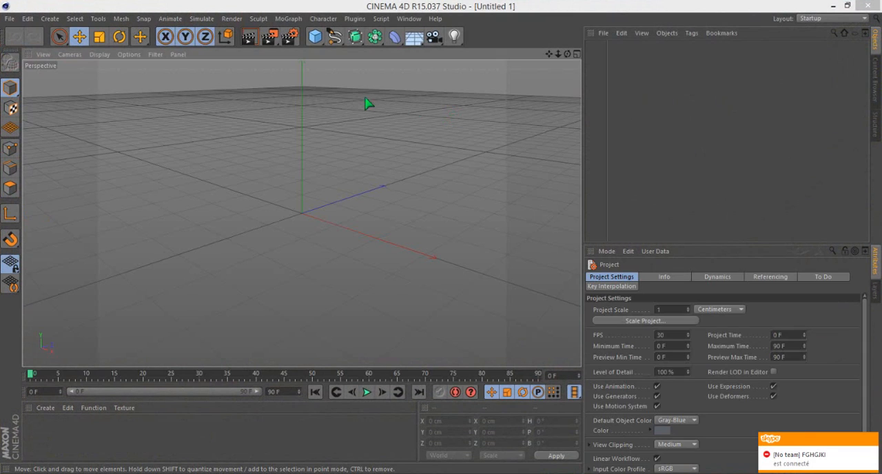
- Open the "minecraft steve rig v1.1 (by weedlion)" library file from the desktop
click(10, 19)
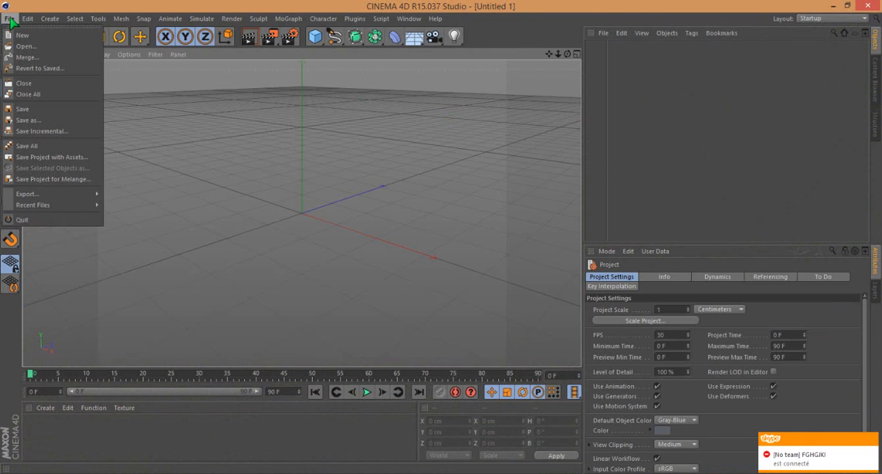
click(28, 46)
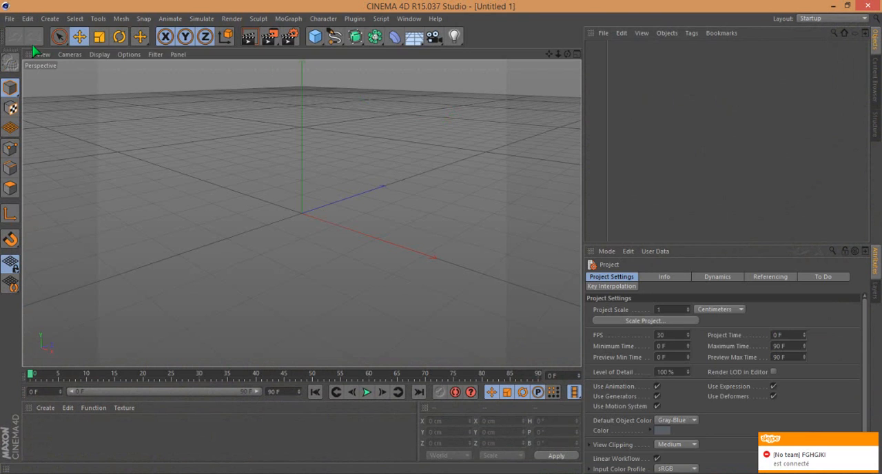
drag(199, 77, 207, 200)
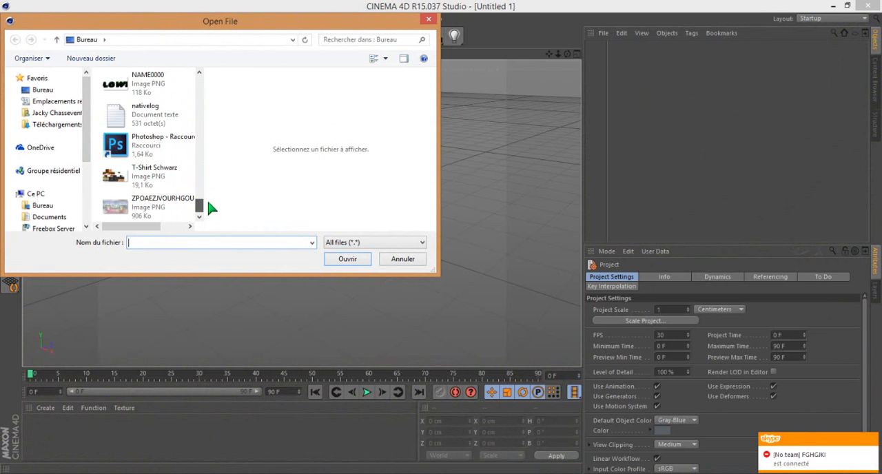
scroll(204, 206, up, 5)
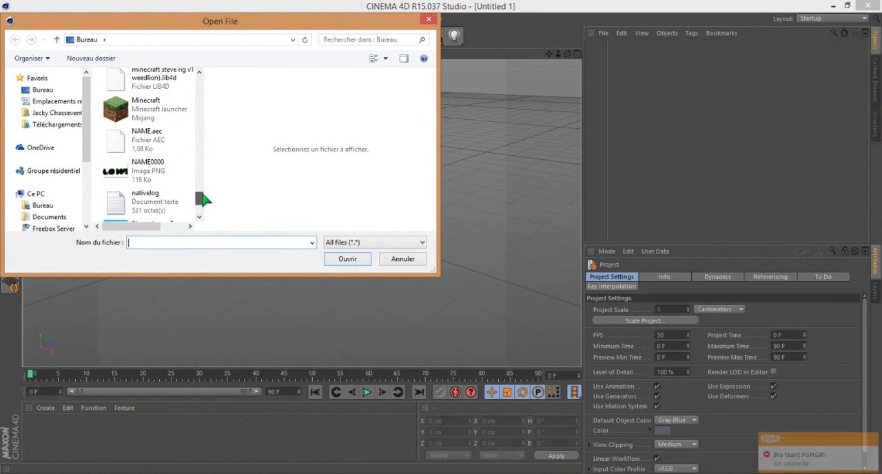
double_click(171, 140)
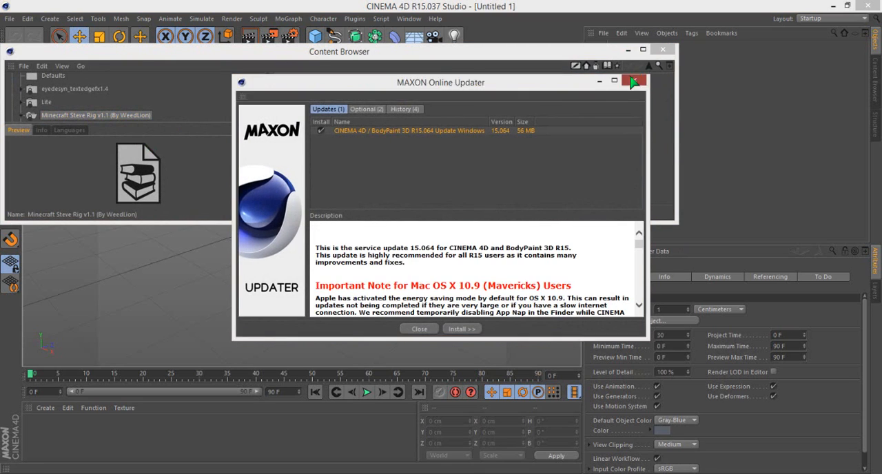
- Dismiss the online updater, add Steve Rig (Custom Skin) to the scene and minimize the Content Browser
click(631, 77)
double_click(393, 94)
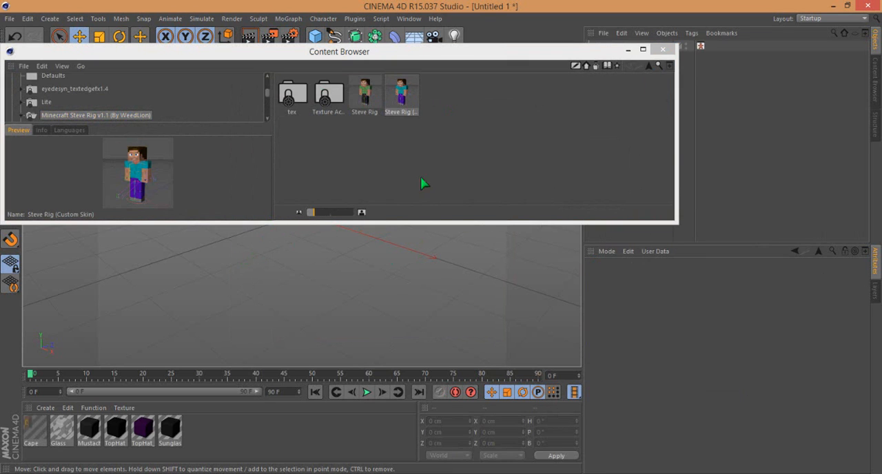
click(638, 50)
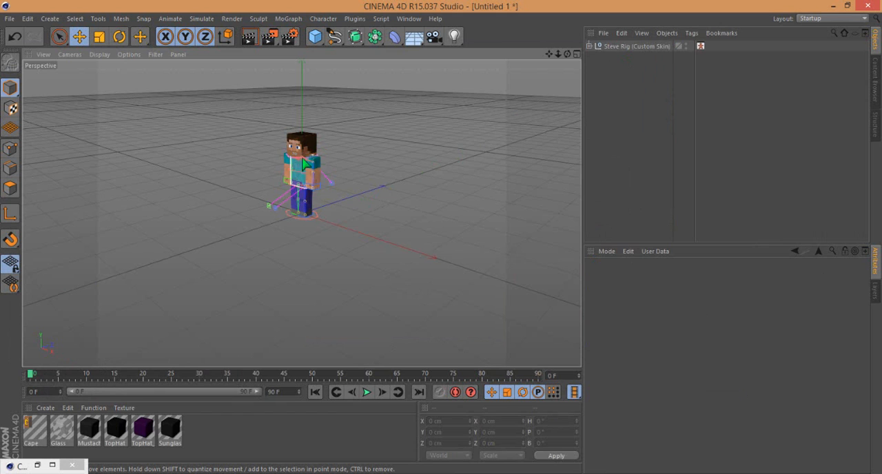
- Select the Steve Rig (Custom Skin) object and shift it slightly along X to about -3.7 cm
scroll(312, 150, up, 4)
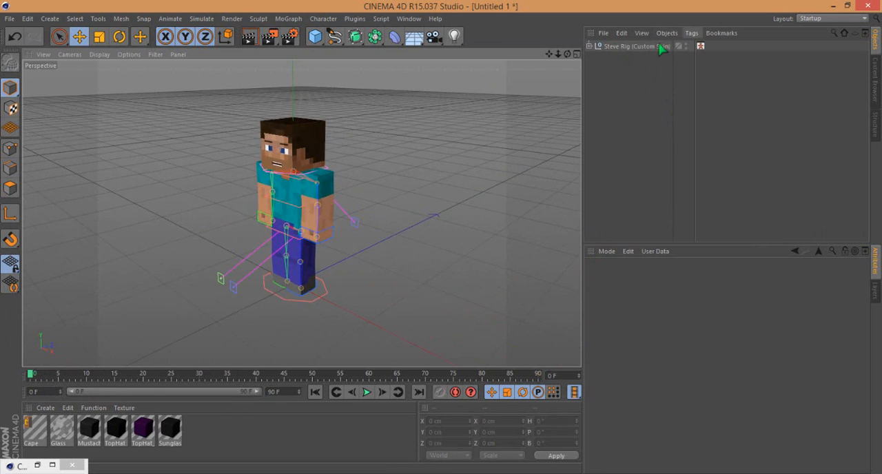
click(662, 46)
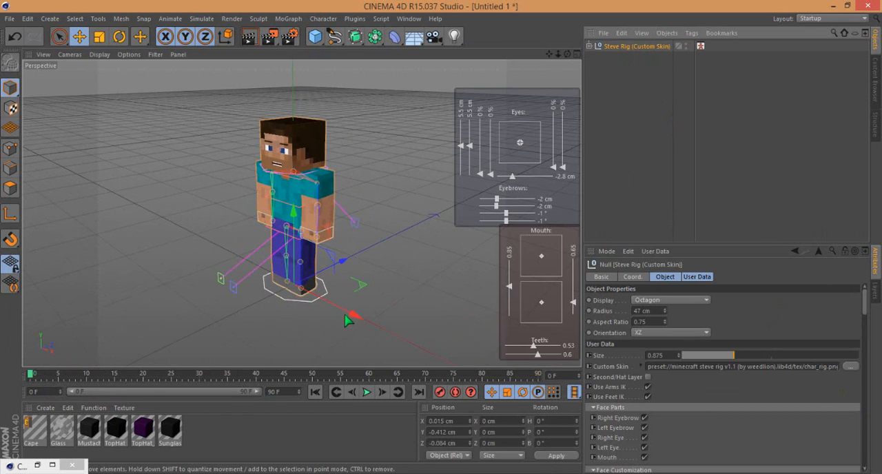
drag(355, 315, 356, 317)
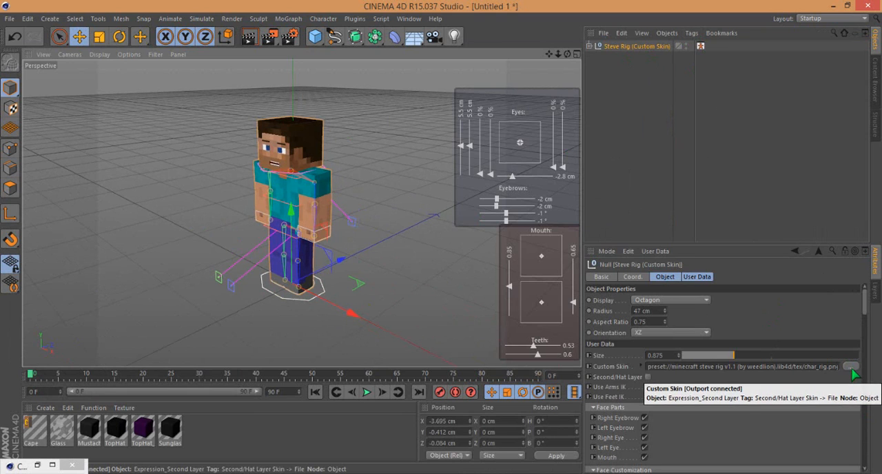
- Load "unnamed (9)" from the downloads folder as the rig's custom skin, searching for "unn" to find it
click(851, 367)
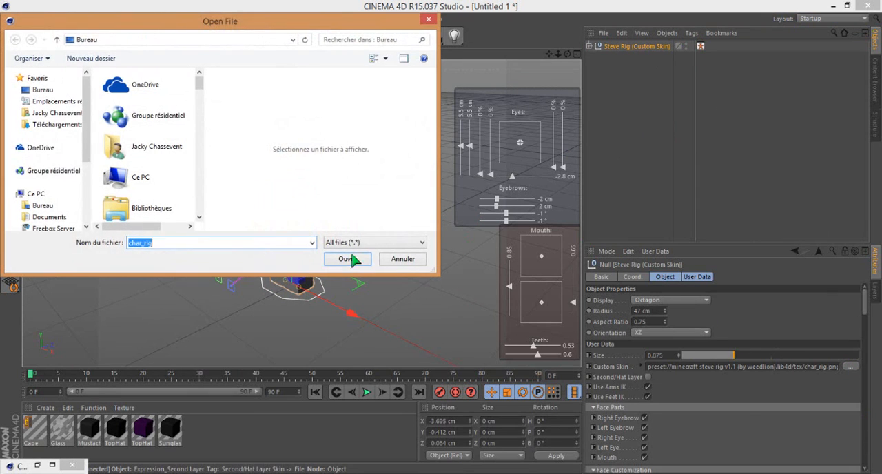
click(48, 124)
click(366, 39)
text(unn)
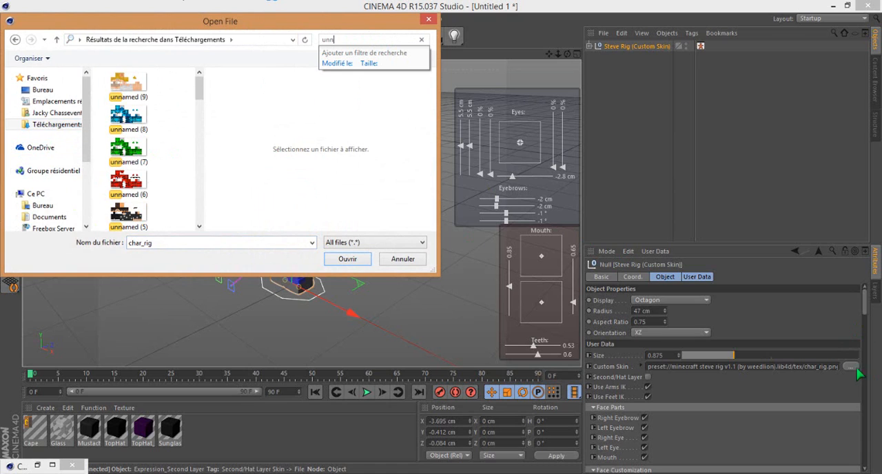
double_click(126, 82)
click(446, 284)
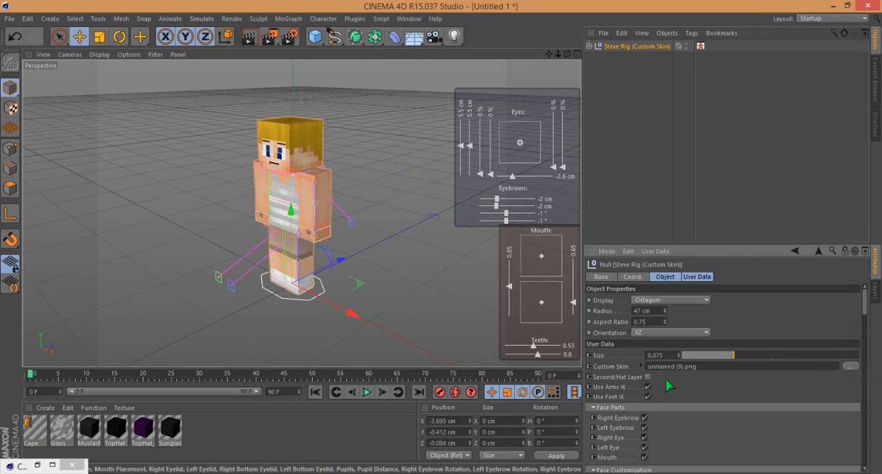
- Enable the rig's Second/Hat Layer and turn off the Right Eye and Left Eye face parts, keeping both eyebrows on
scroll(303, 146, up, 1)
scroll(304, 146, up, 1)
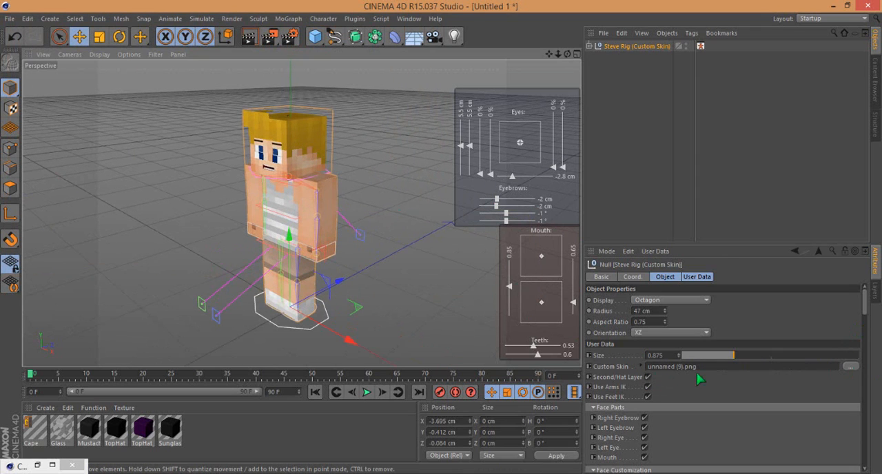
click(644, 438)
click(644, 447)
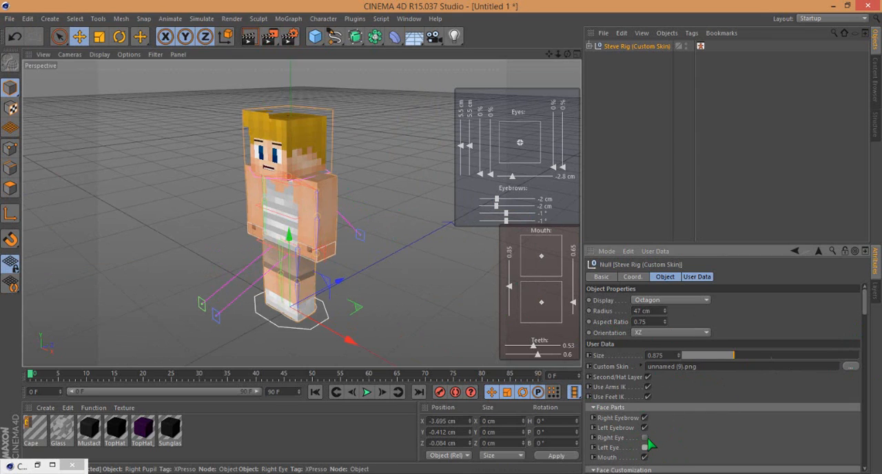
click(646, 448)
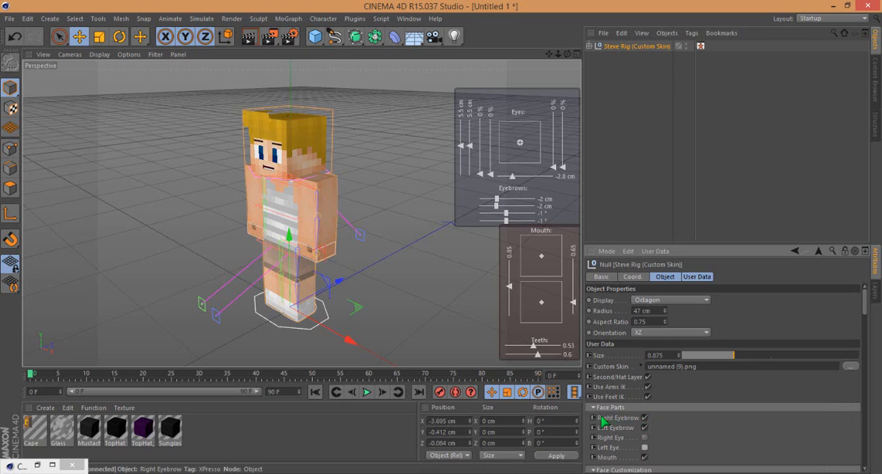
click(644, 418)
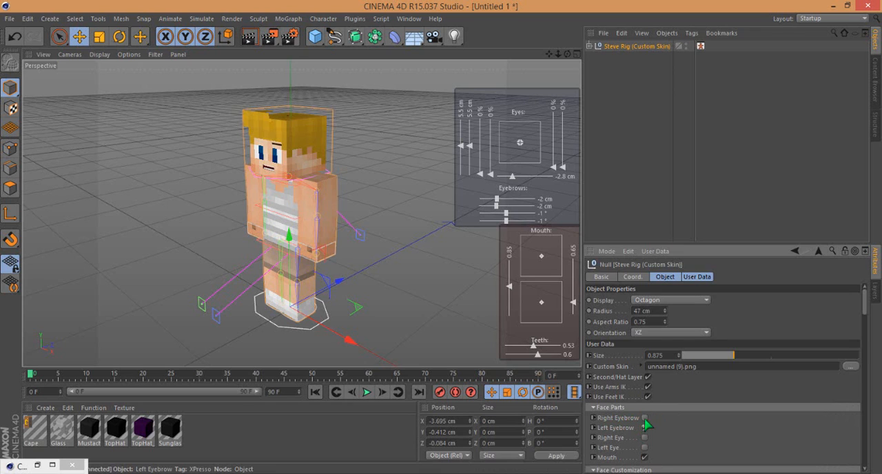
click(645, 417)
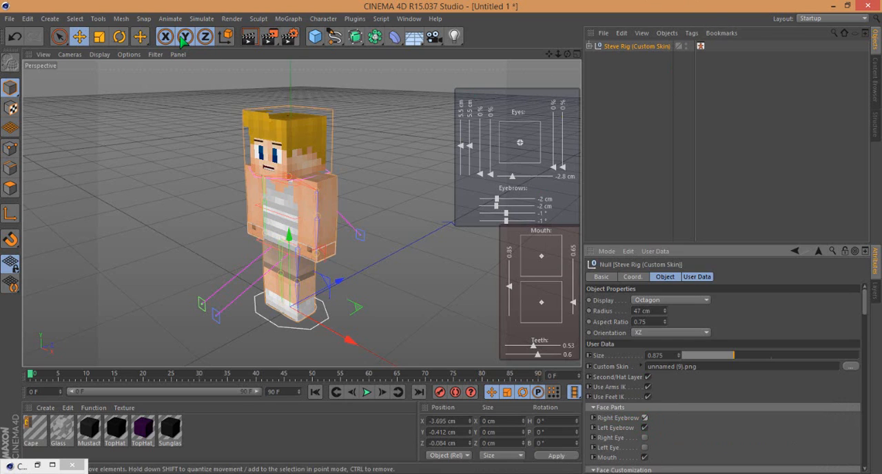
- Rotate the whole rig to face the camera, to a heading of about 48.5° and a pitch of about -2.8°
key(r)
drag(297, 338, 291, 305)
mouse_move(270, 336)
mouse_down()
mouse_move(281, 338)
mouse_move(272, 329)
mouse_up()
scroll(307, 158, up, 2)
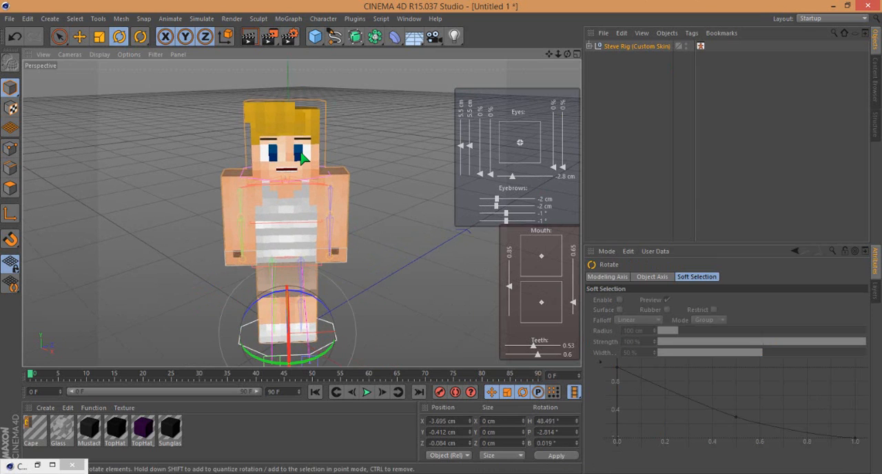
scroll(303, 159, up, 1)
- Pick the character's left forearm in the visual selector and move its hand control outward to about Y 56 cm, Z 8.3 cm
click(701, 46)
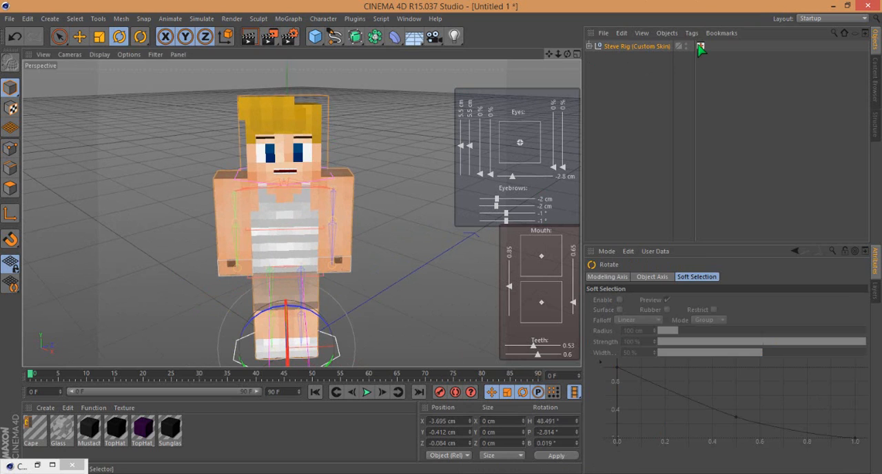
click(798, 412)
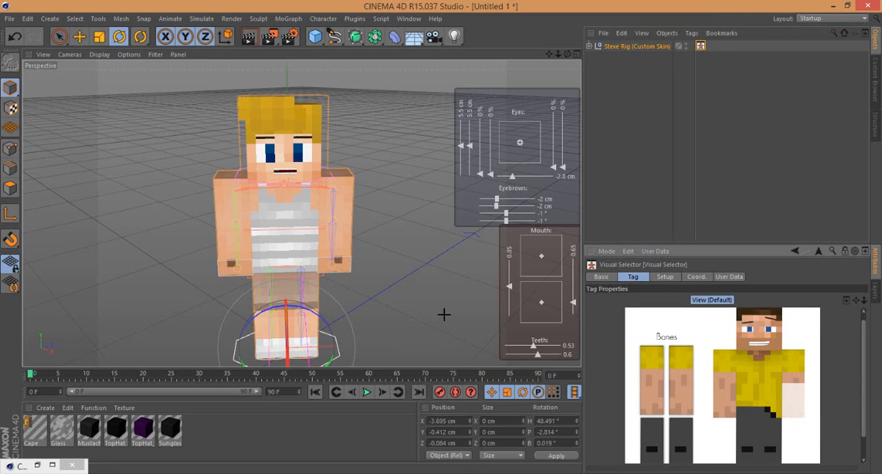
drag(330, 292, 349, 261)
- Pick the character's right forearm and move its hand control outward to about Y -49.4 cm, Z 4 cm
click(700, 45)
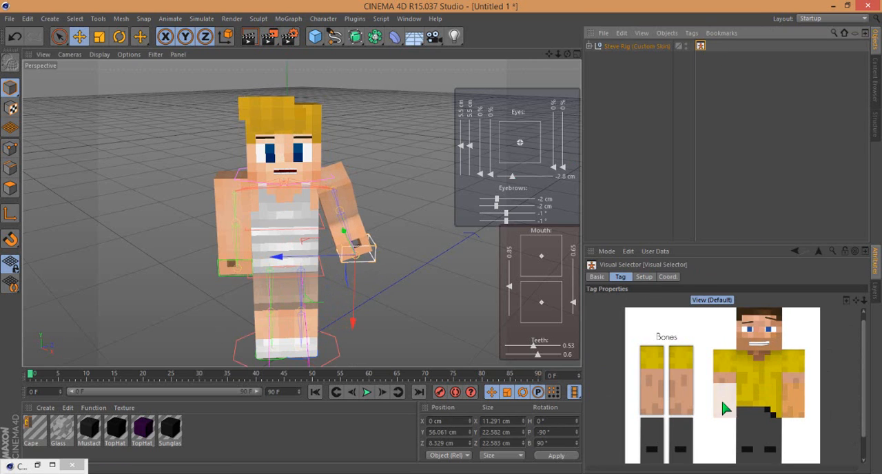
click(237, 256)
drag(240, 292, 213, 271)
- Rotate the character's right hand control to heading 90°, pitch about -52° and bank 180°
click(700, 45)
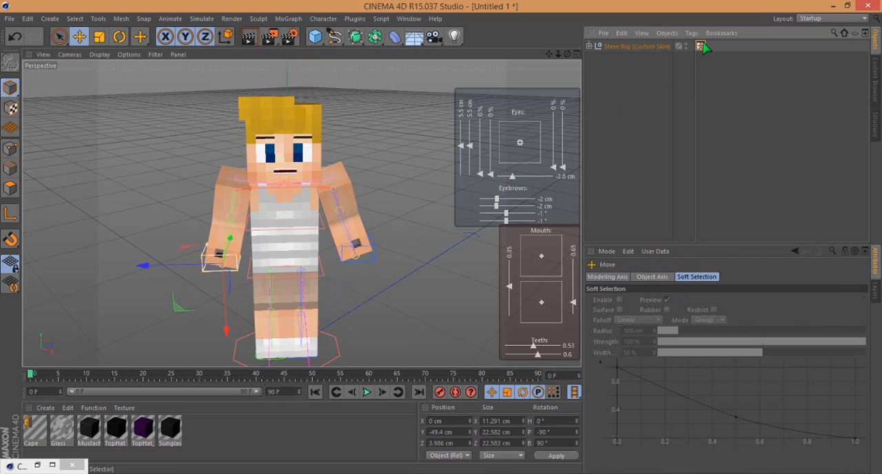
click(729, 398)
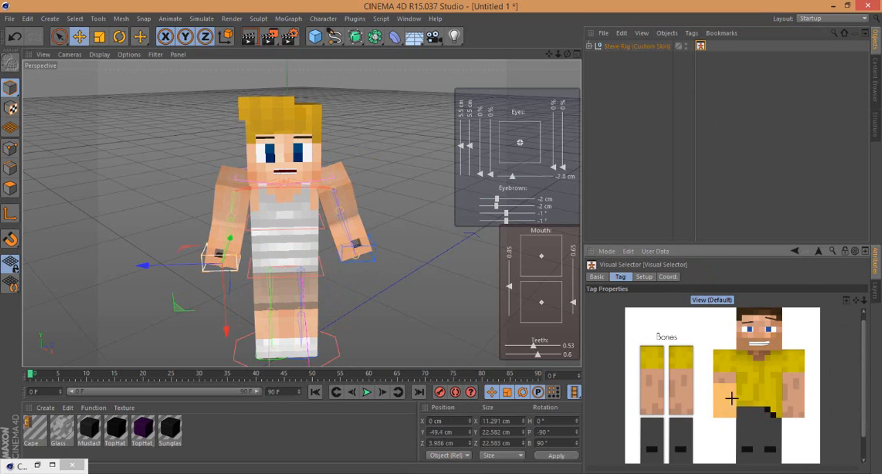
click(121, 38)
drag(200, 279, 275, 283)
- Rotate the character's left hand control to a pitch of about -116° and move it inward to about X -27.5, Y 37.5, Z 16 cm
click(700, 45)
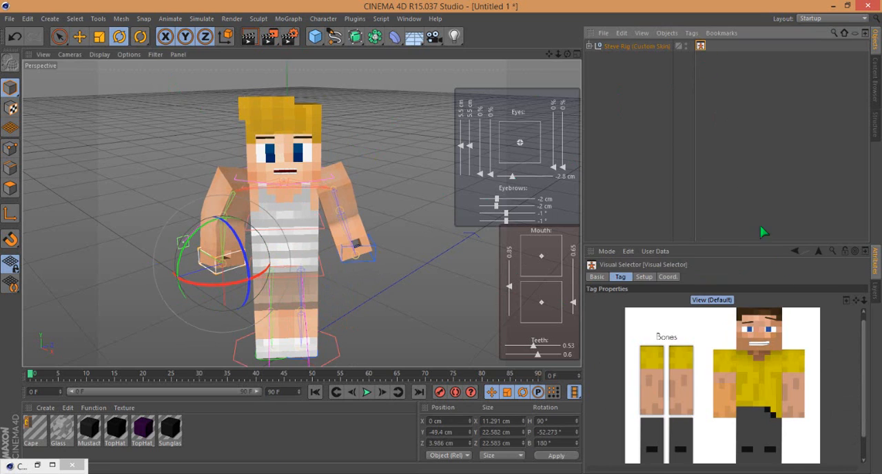
click(797, 395)
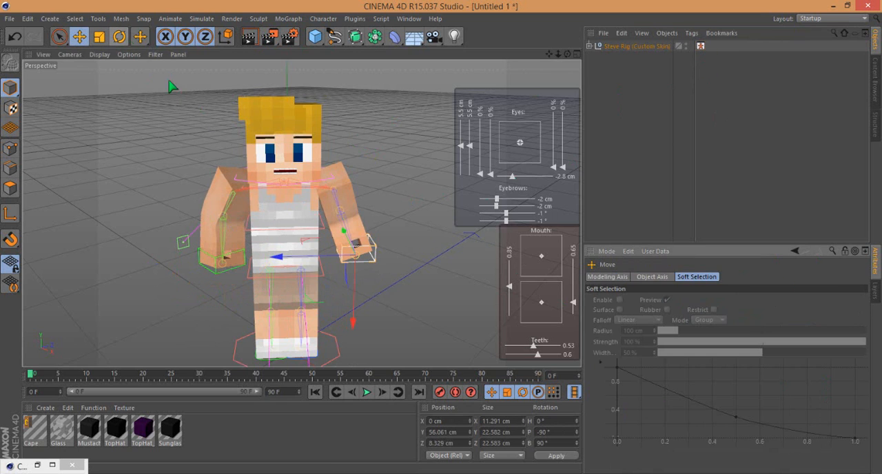
click(119, 36)
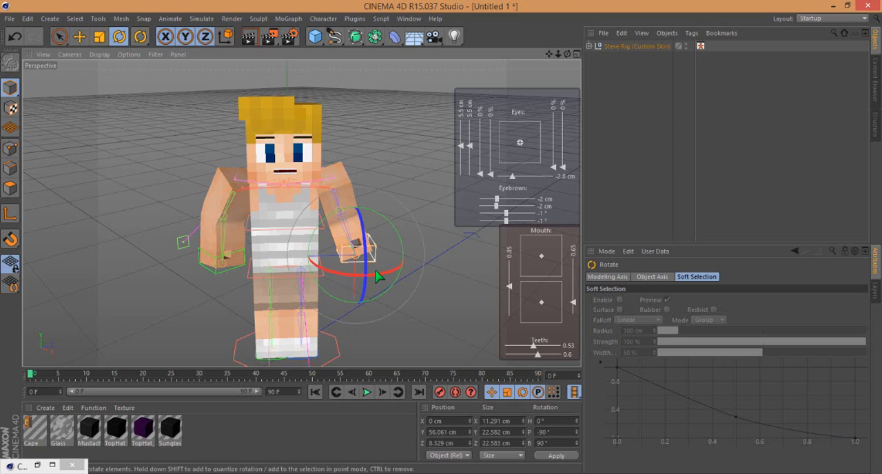
drag(381, 277, 346, 272)
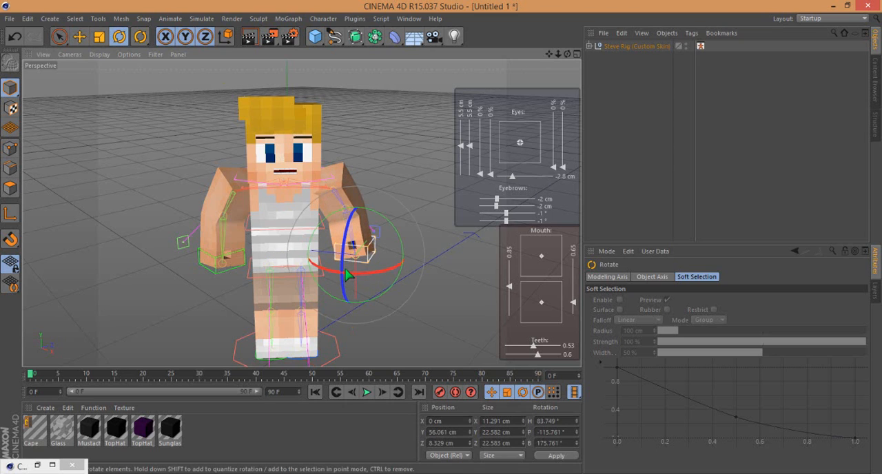
click(79, 36)
drag(370, 241, 343, 277)
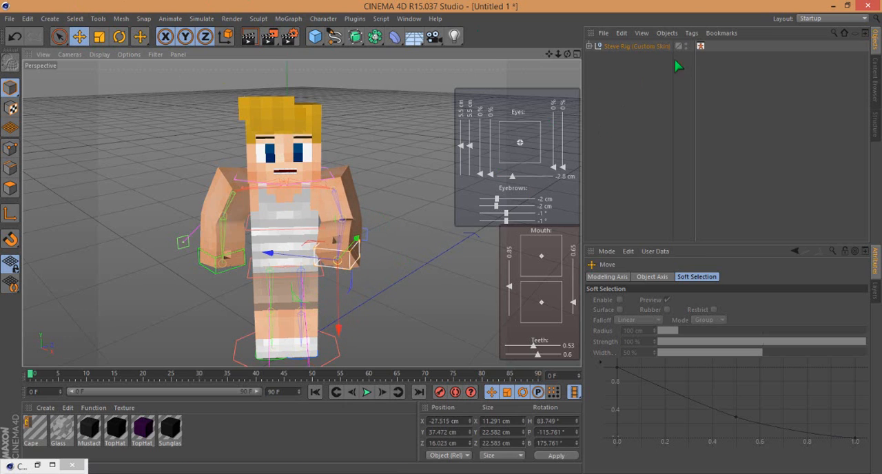
- Pick the character's right hand control and move it inward to about X -20.5, Y -33.5, Z 15.5 cm
click(700, 46)
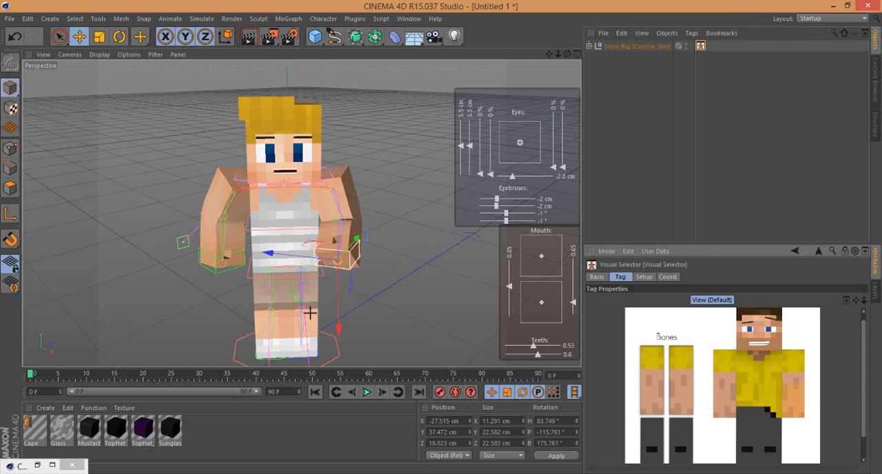
click(220, 255)
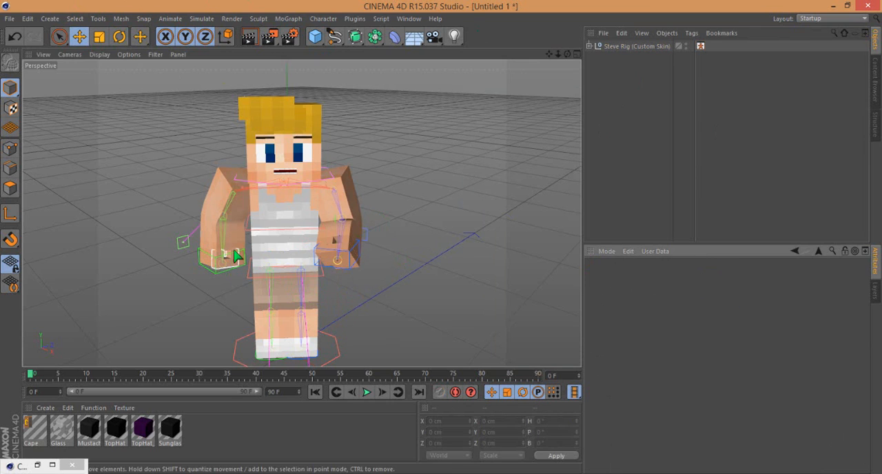
click(700, 46)
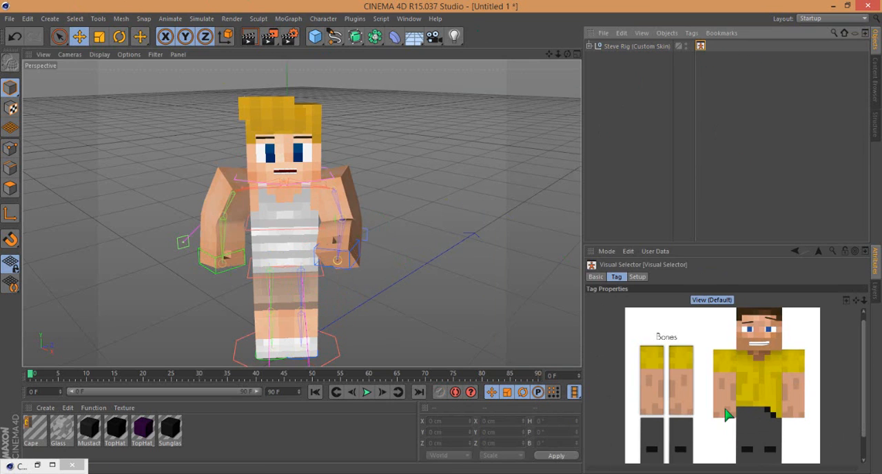
drag(222, 252, 245, 278)
- Examine the posed character's arms, face and full body from closer and farther away
scroll(425, 199, up, 1)
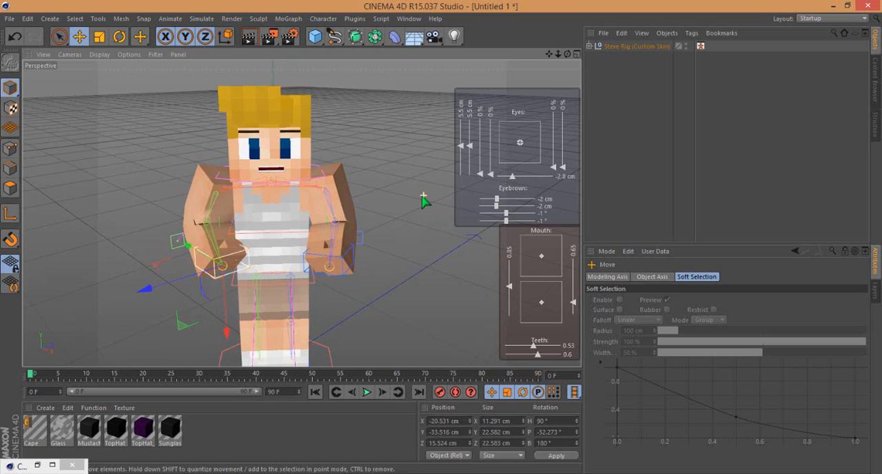
scroll(295, 341, down, 3)
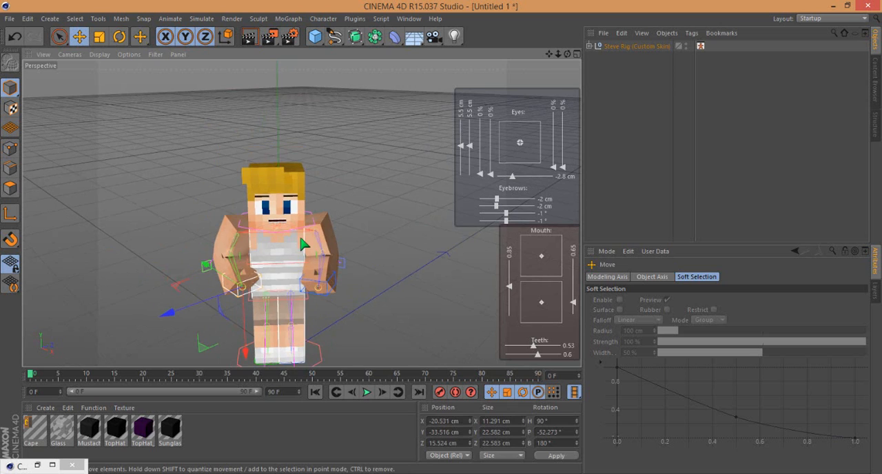
scroll(304, 246, up, 1)
scroll(294, 147, up, 1)
scroll(296, 209, down, 3)
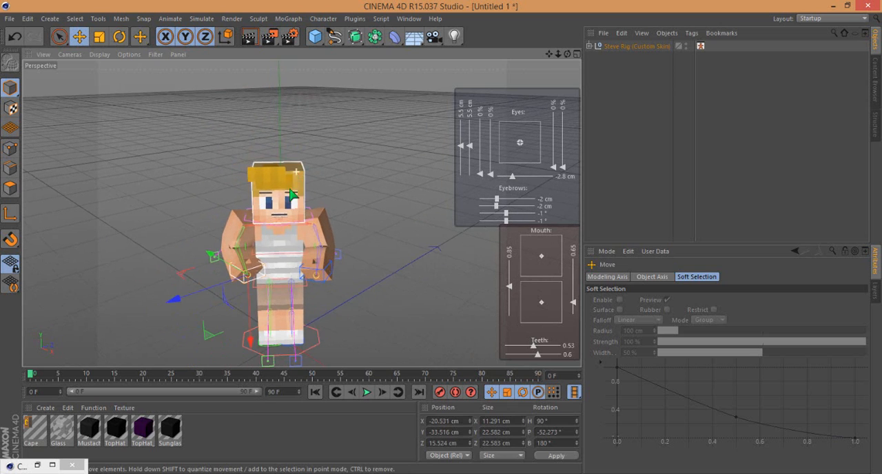
scroll(270, 311, up, 1)
scroll(301, 345, up, 1)
scroll(300, 339, up, 1)
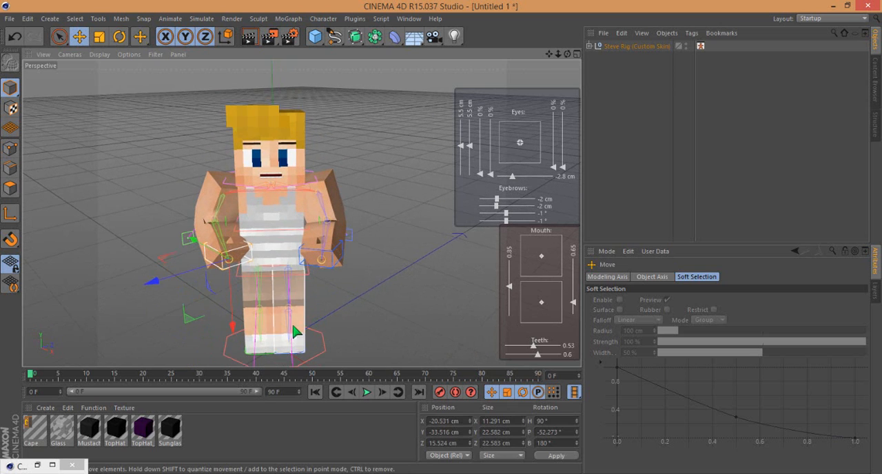
scroll(296, 332, up, 1)
scroll(291, 158, up, 1)
scroll(289, 151, down, 2)
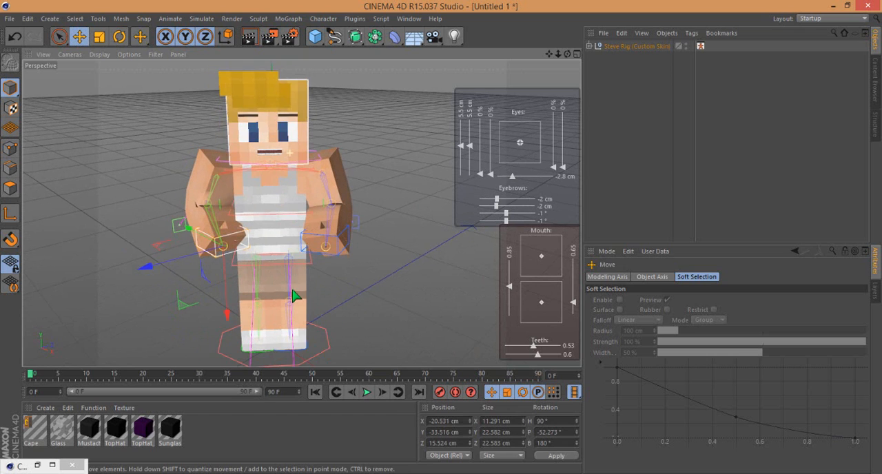
scroll(285, 180, up, 1)
scroll(283, 176, up, 2)
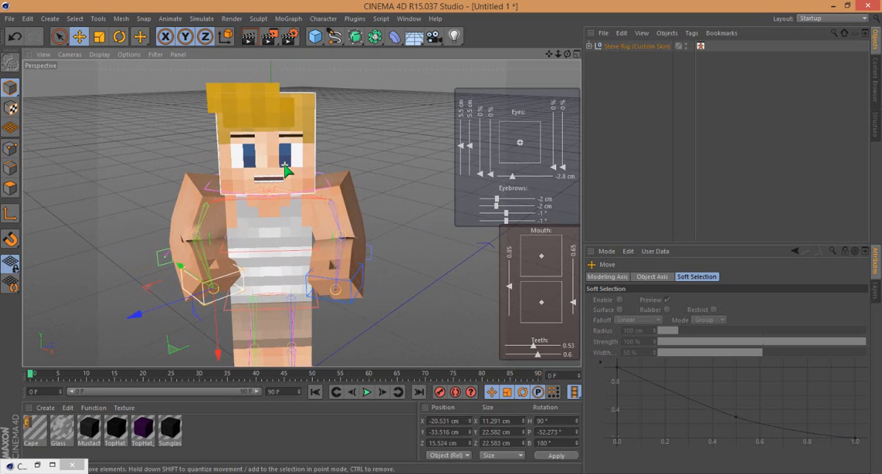
scroll(286, 170, down, 1)
scroll(303, 151, down, 1)
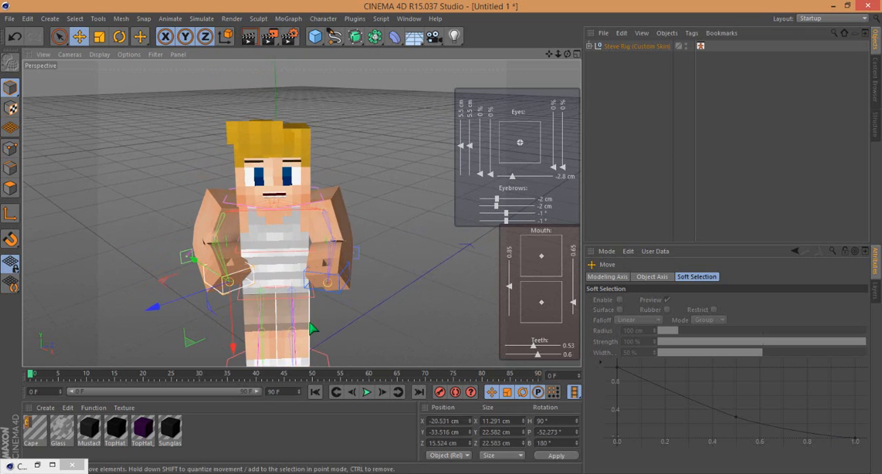
scroll(309, 124, up, 1)
scroll(308, 124, down, 1)
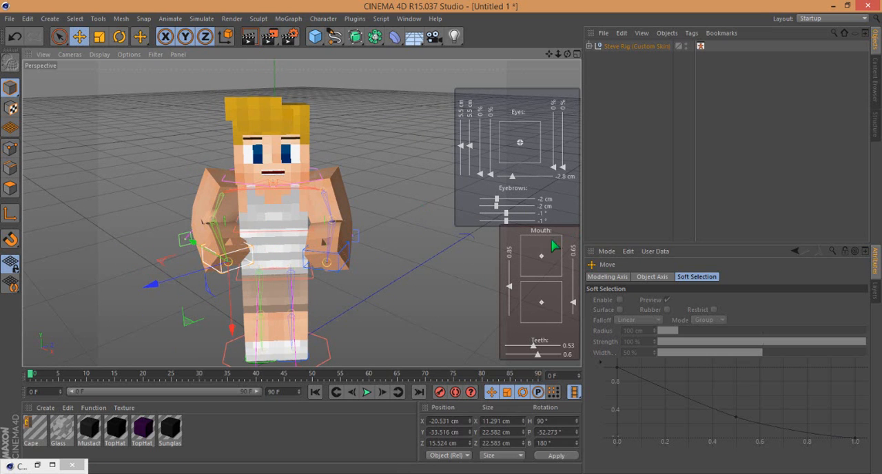
- Set the eyebrow angles to 11° and 12.5° and move the upper mouth control to the upper-left corner of its square
drag(422, 191, 423, 191)
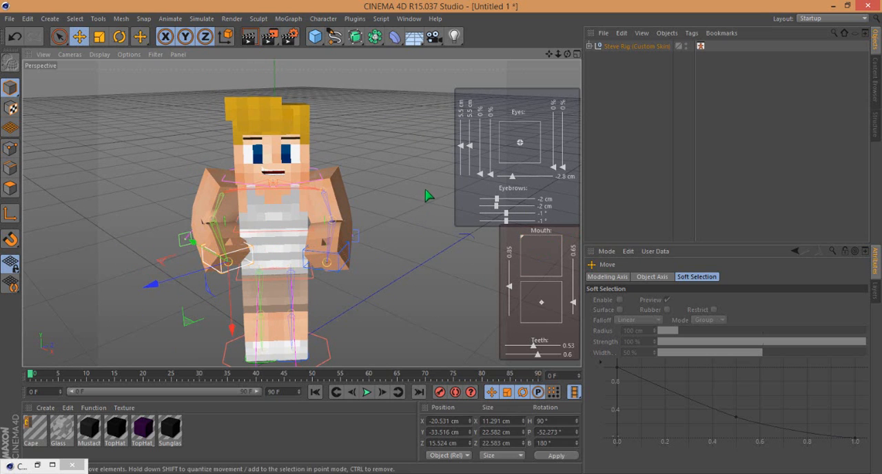
click(521, 213)
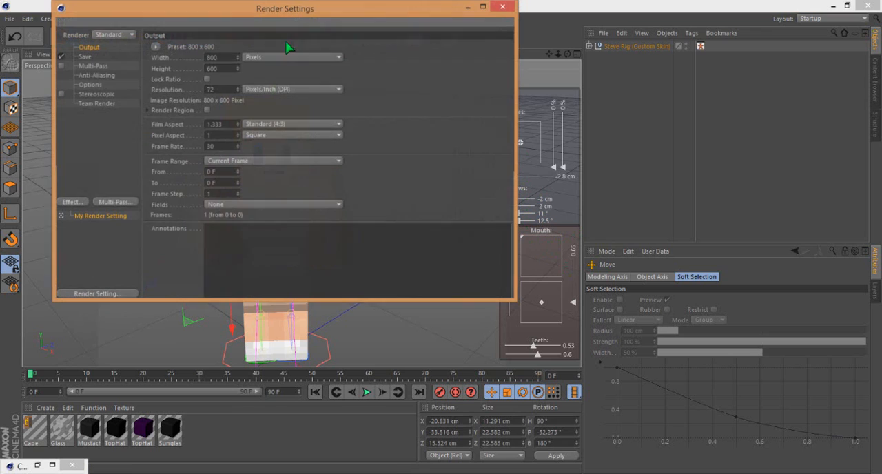
- Set the render's save format to PNG and enable Alpha Channel in the render settings
click(93, 57)
click(293, 78)
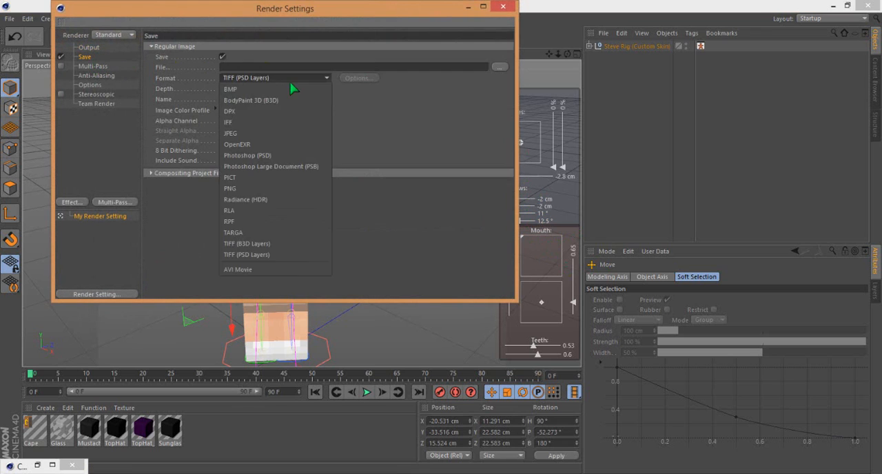
click(262, 188)
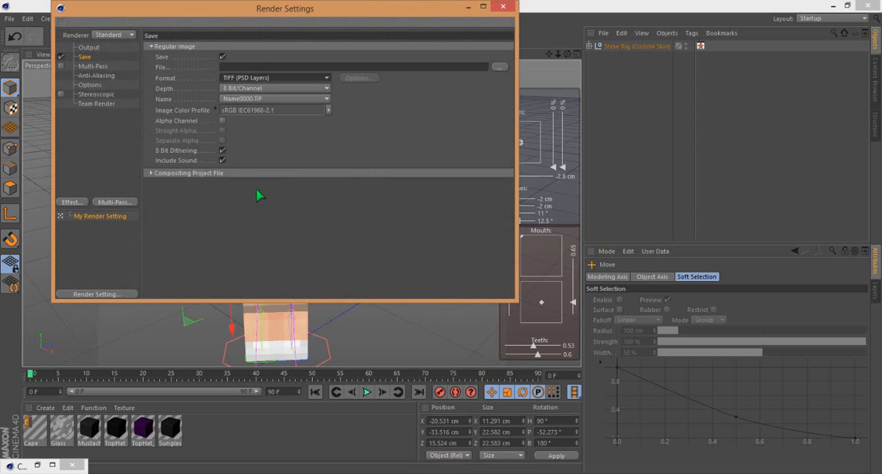
click(223, 121)
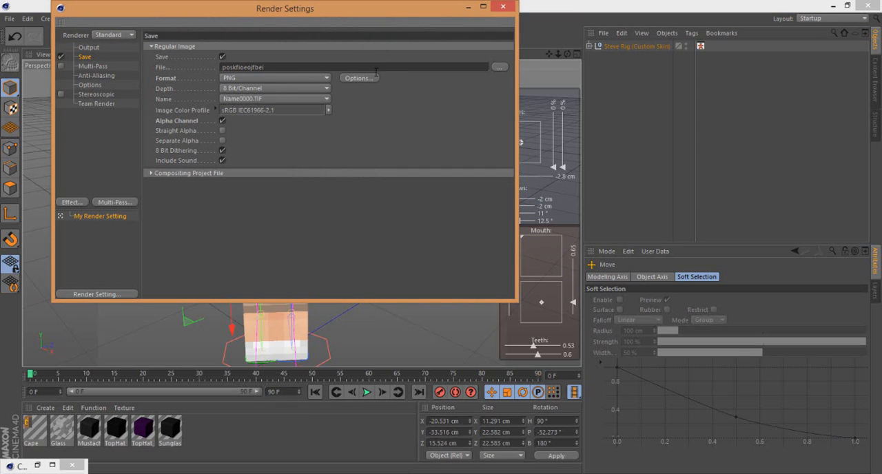
- Name the render's output file poskfioeojfbei and check its save location
drag(265, 65, 143, 60)
click(475, 108)
click(499, 67)
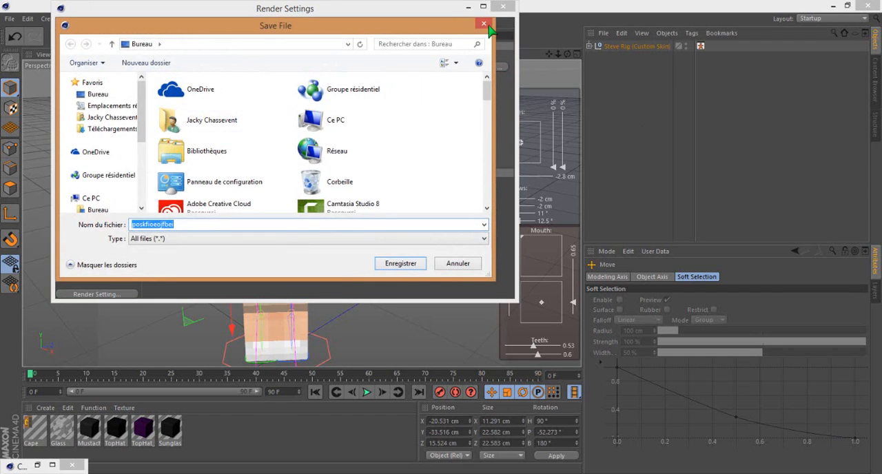
key(Escape)
- Set the render's Anti-Aliasing to Best with a Min Level of 1x1
click(98, 76)
click(275, 46)
click(275, 56)
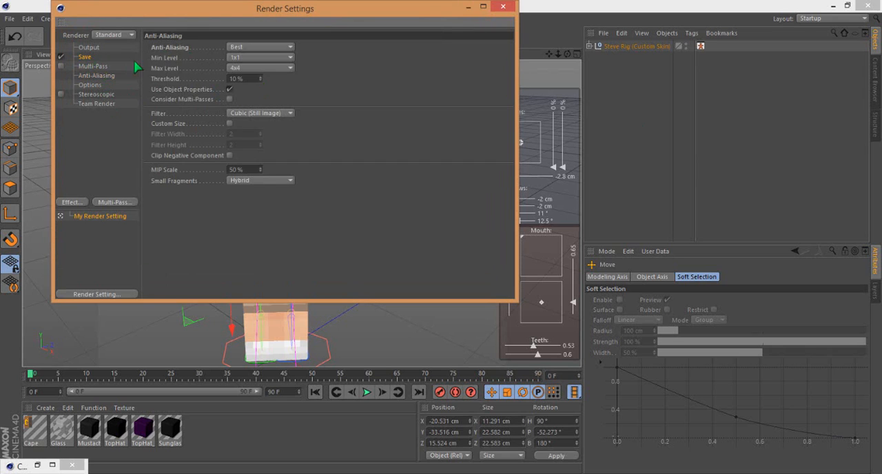
- Set the render's output path to the desktop (Bureau) folder under the file name poskfioeojfbei
click(86, 56)
click(507, 72)
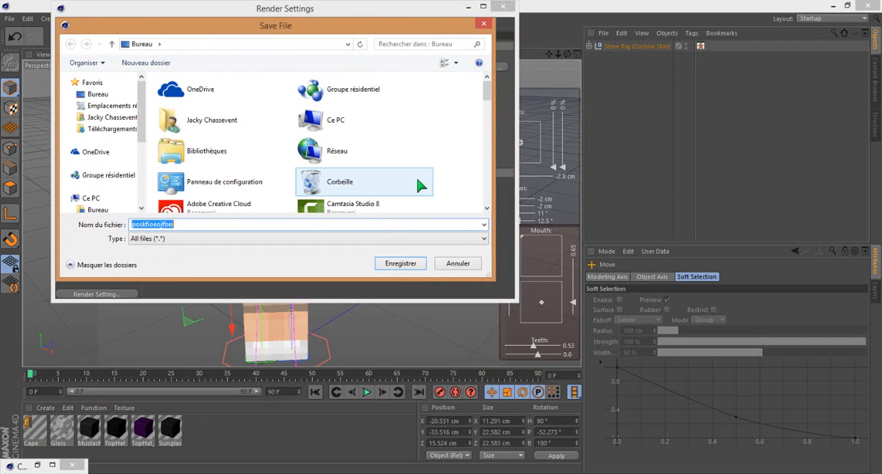
click(401, 264)
- Close the render settings, render the character to the Picture Viewer, and close the viewer without rendering over the saved file
click(503, 6)
click(272, 36)
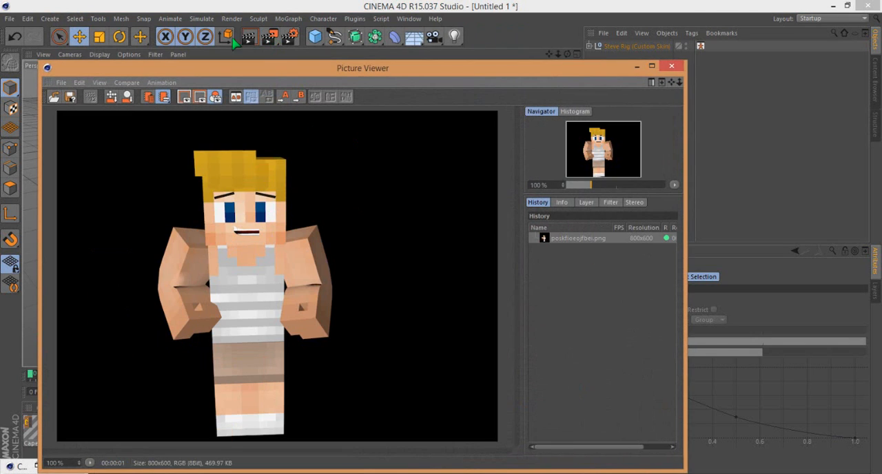
click(272, 35)
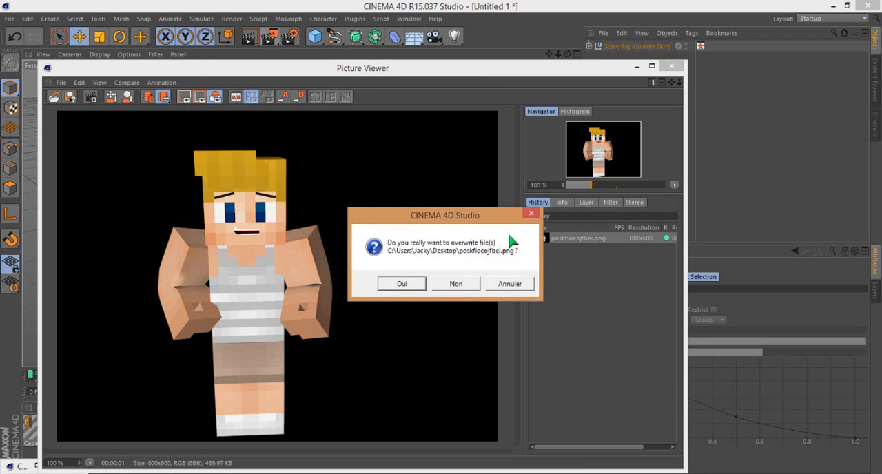
click(533, 214)
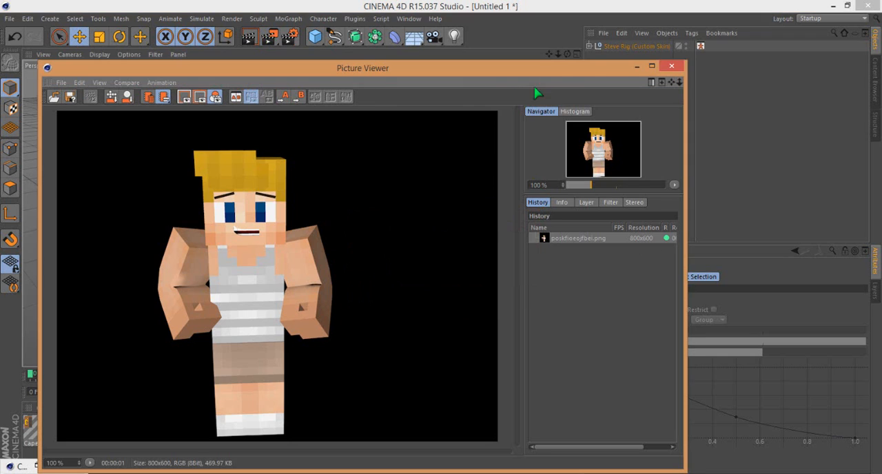
click(671, 66)
- Minimize Cinema 4D and launch Photoshop from the desktop
click(832, 6)
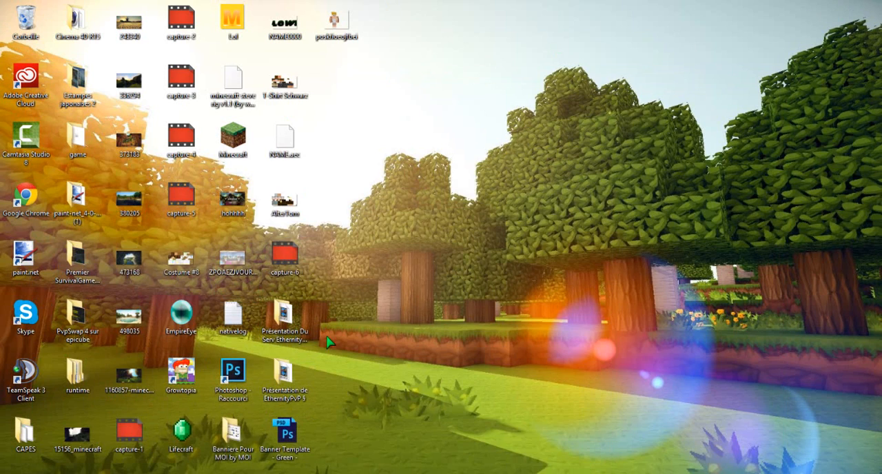
double_click(235, 375)
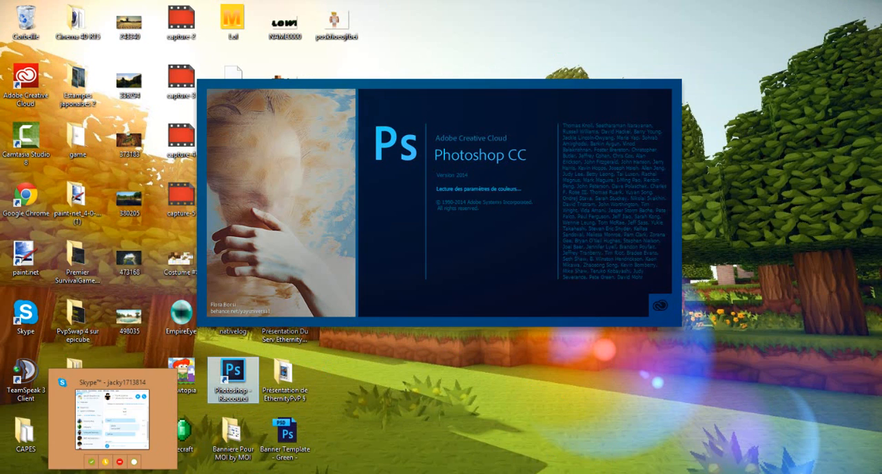
click(168, 472)
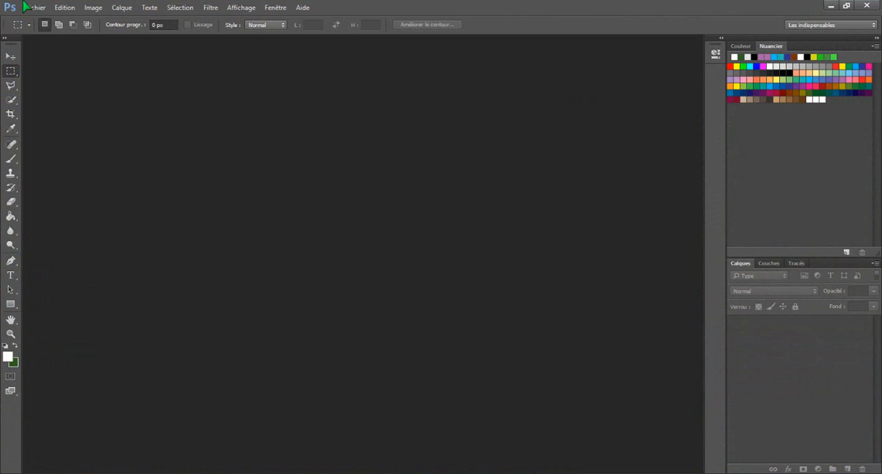
- Create a new 500 x 500 pixel RGB document at 72 pixels per inch with a white background
click(36, 8)
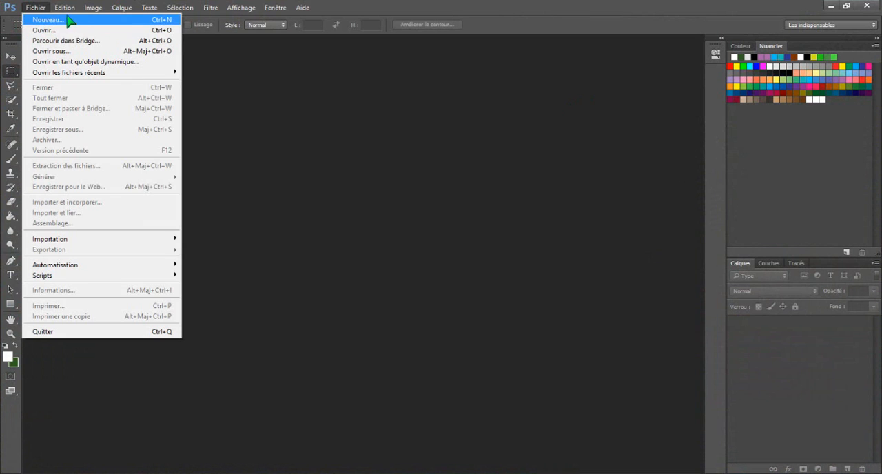
click(88, 16)
click(376, 157)
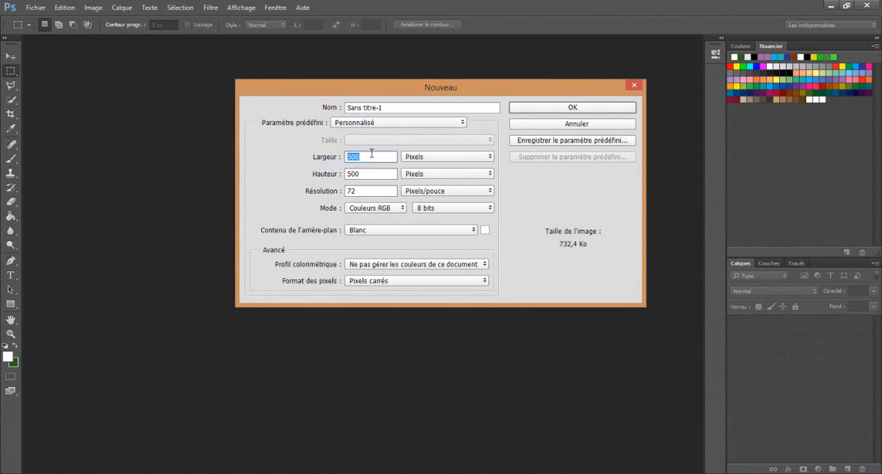
drag(386, 156, 246, 147)
drag(377, 175, 347, 173)
click(390, 191)
click(549, 108)
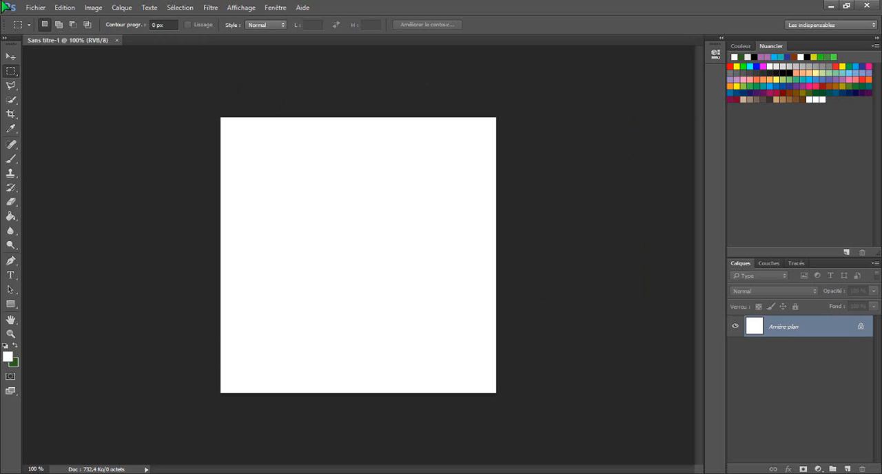
- Open the CookiePack Photoshop file from the Téléchargements folder
click(38, 8)
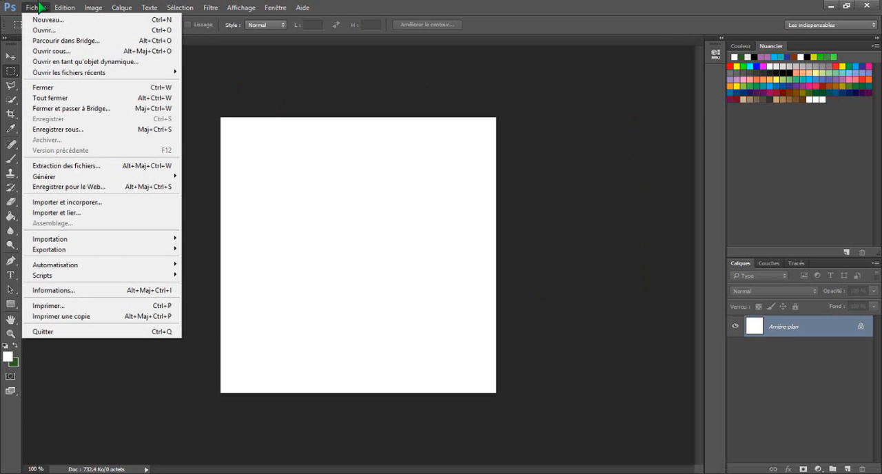
click(51, 52)
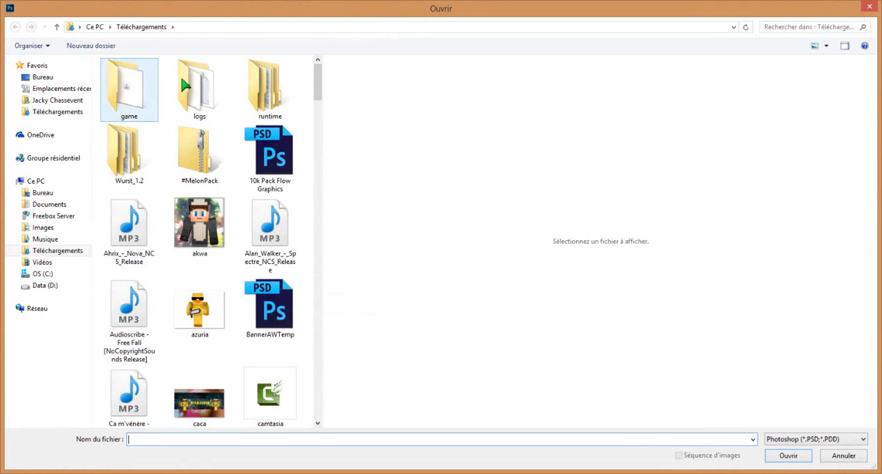
drag(316, 90, 321, 123)
double_click(129, 180)
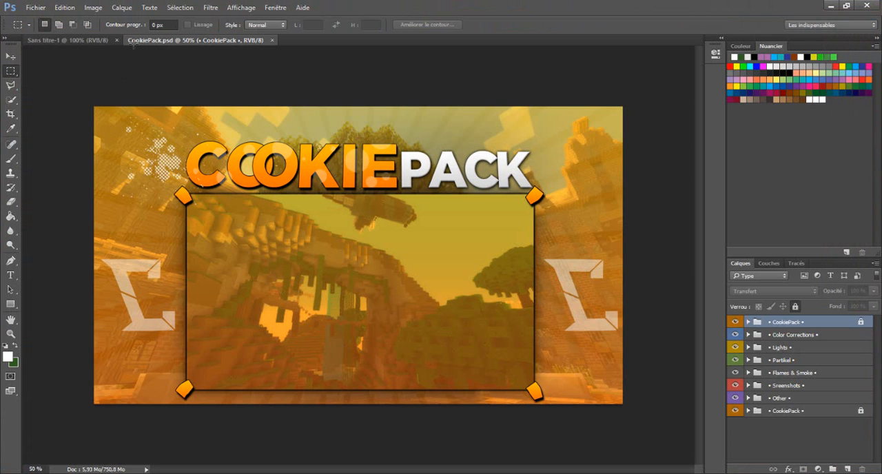
- Open DragiPackV2 from the Téléchargements folder and hide its "Cache moi !" layer
click(35, 7)
click(51, 52)
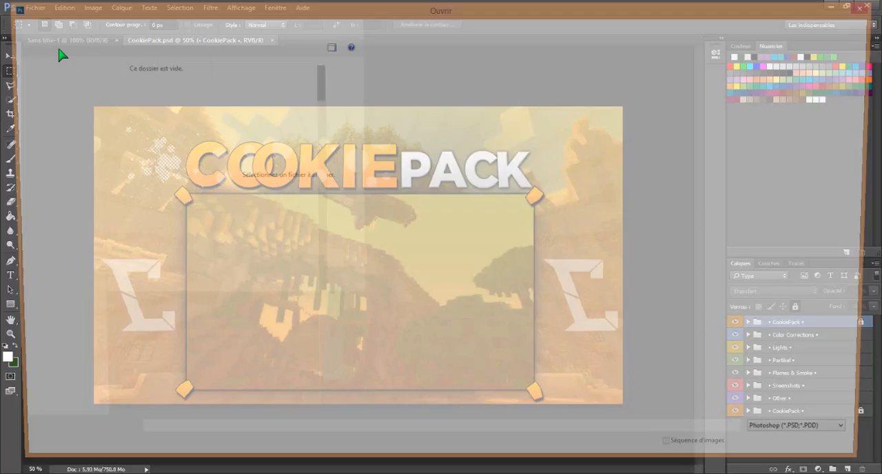
scroll(321, 132, down, 5)
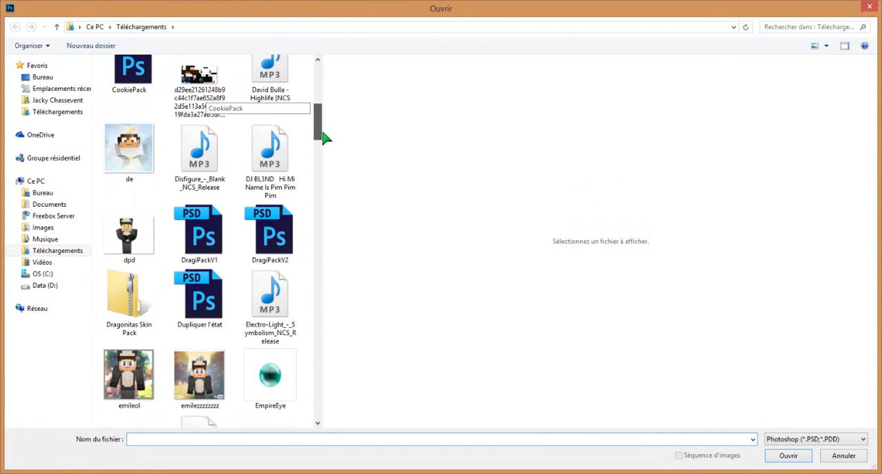
double_click(279, 216)
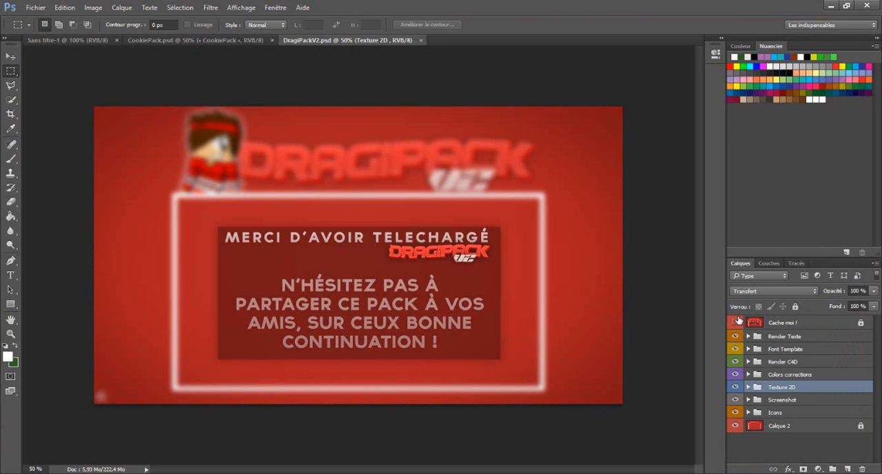
click(735, 322)
- View the blank Sans titre-1 document and switch to the CookiePack document
click(69, 40)
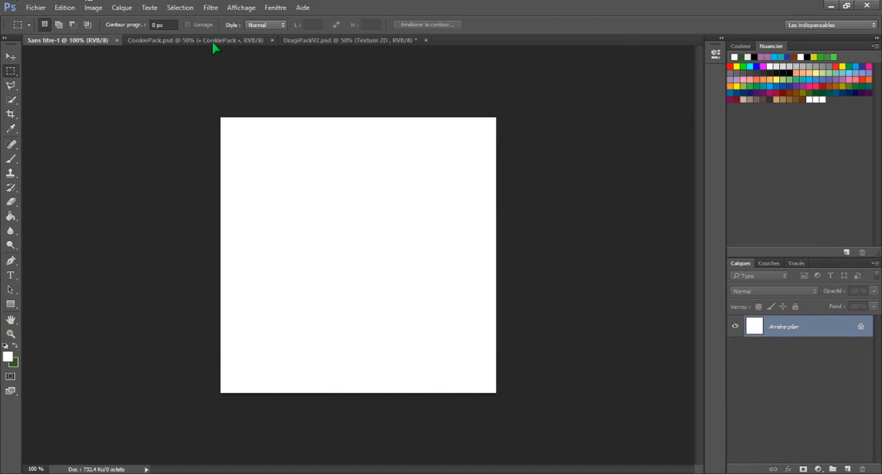
click(207, 40)
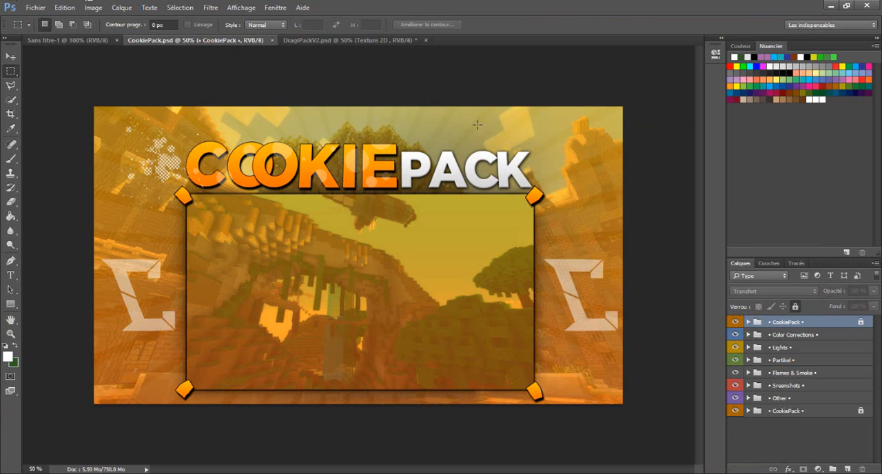
- In DragiPackV2, expand the Screenshot group, preview several of its images and leave only Screen 9 visible
click(367, 40)
click(771, 401)
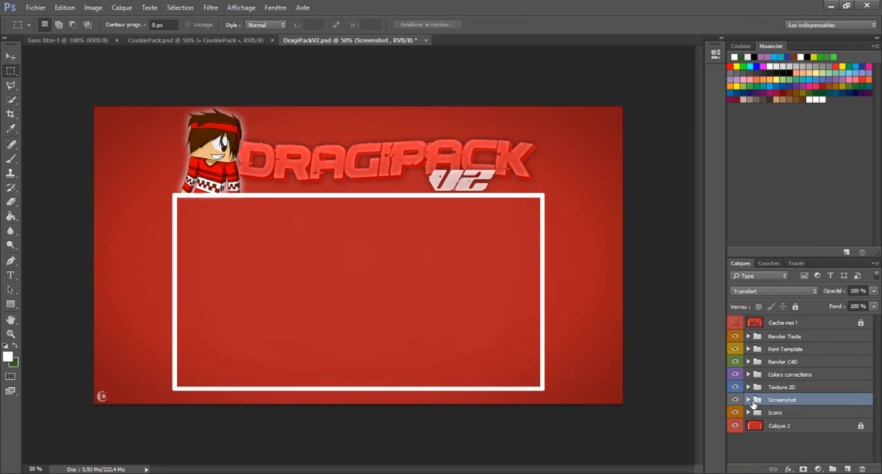
click(748, 399)
scroll(732, 369, down, 3)
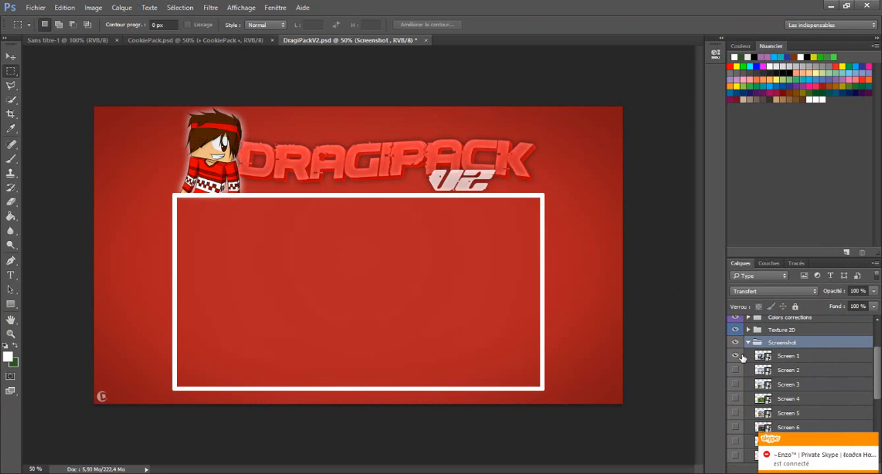
click(737, 356)
click(737, 372)
click(737, 373)
click(737, 399)
click(737, 399)
click(736, 399)
click(737, 399)
scroll(750, 405, down, 3)
click(736, 399)
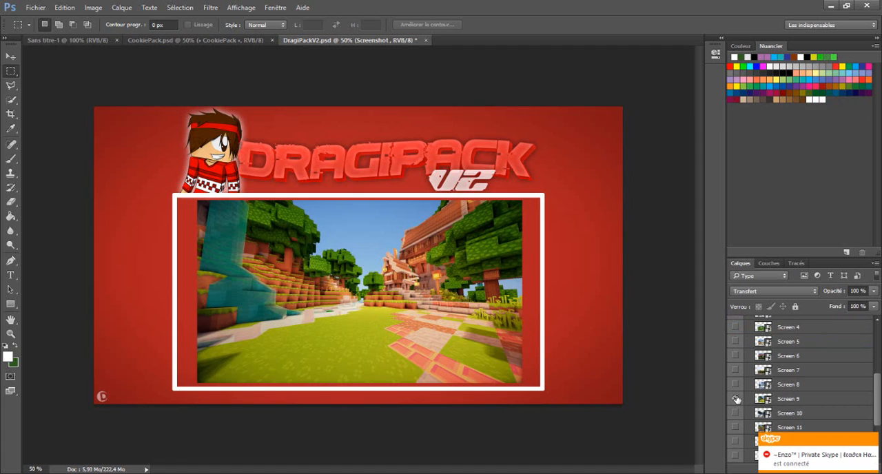
right_click(787, 399)
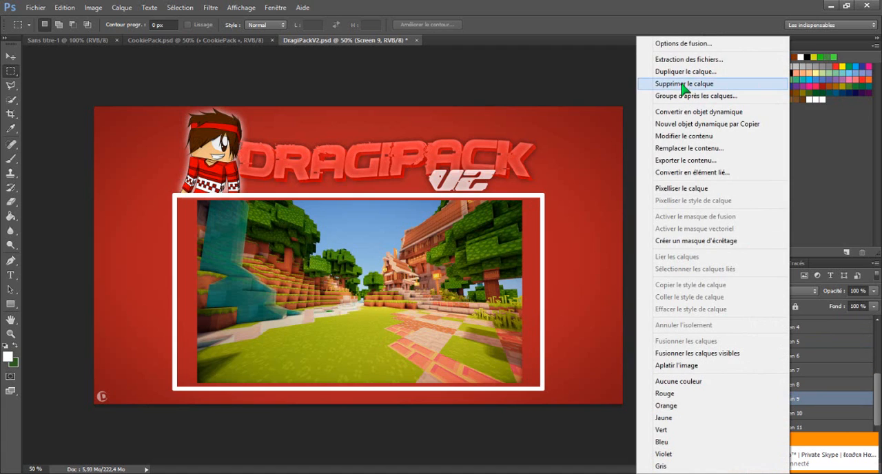
click(682, 72)
click(458, 190)
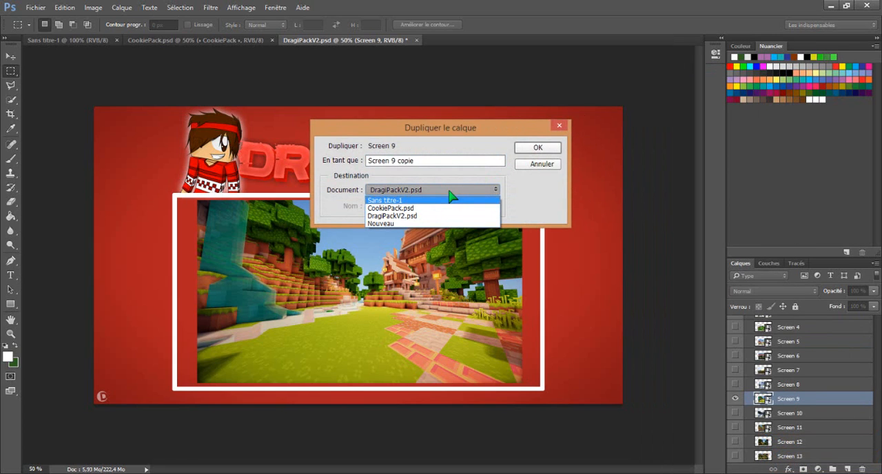
click(554, 126)
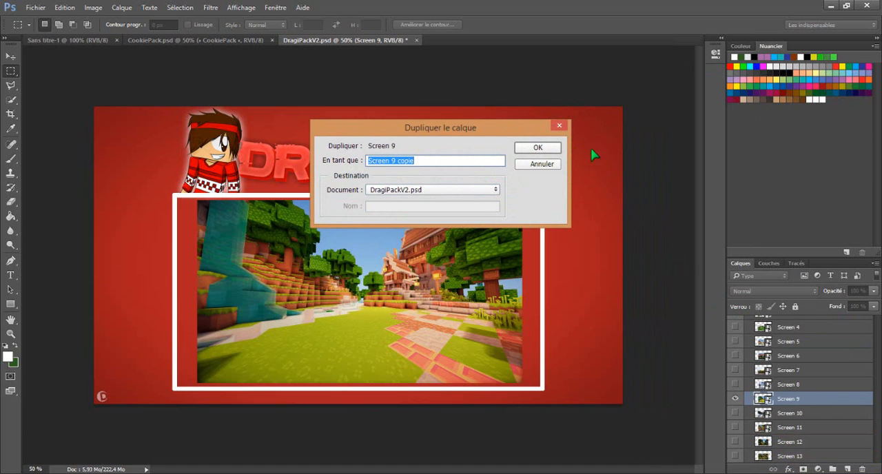
click(560, 126)
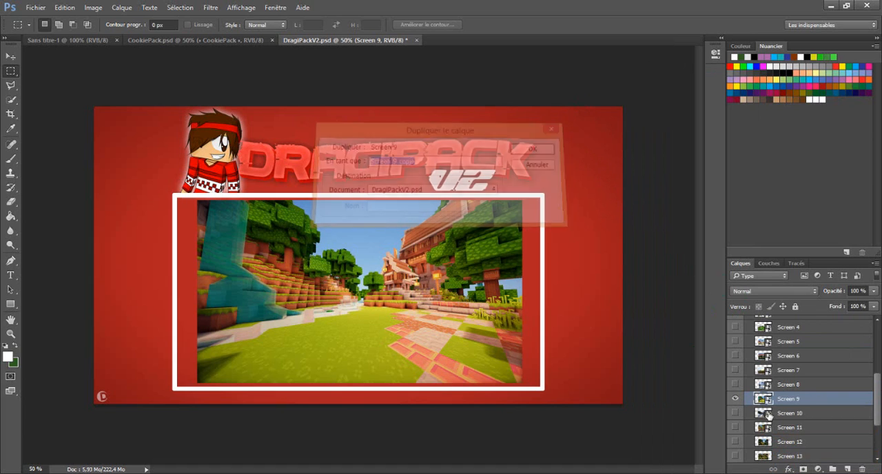
- Duplicate the Screen 9 layer into the Sans titre-1 document
right_click(810, 399)
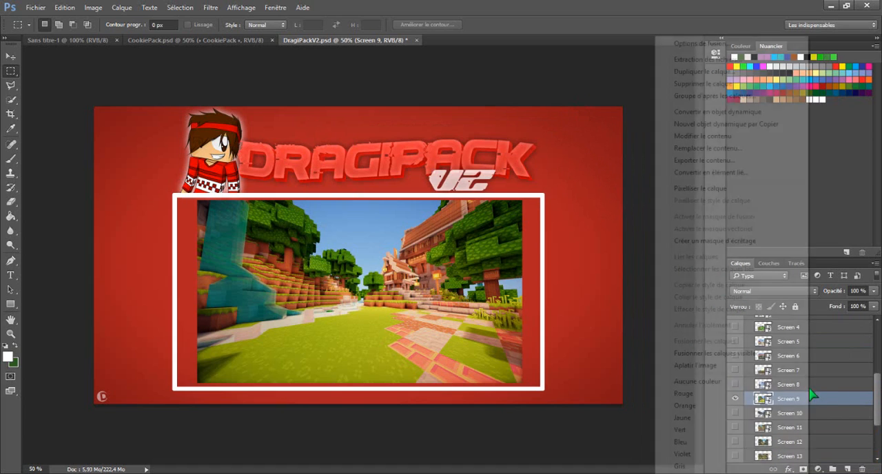
click(699, 72)
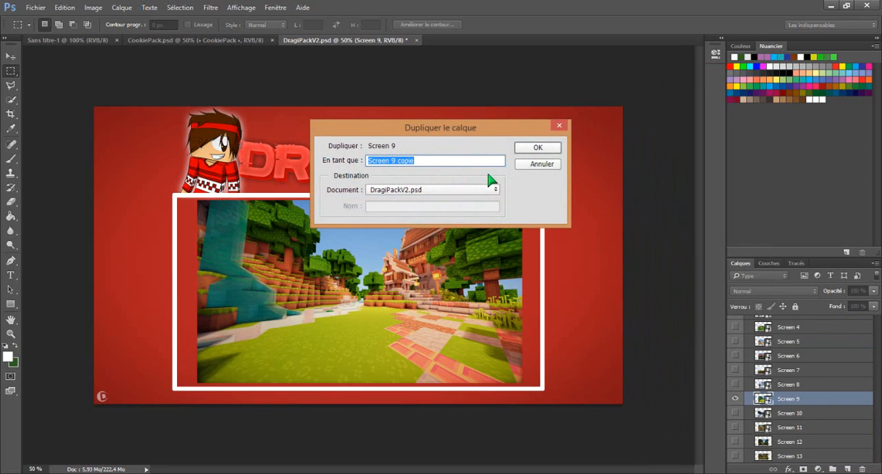
click(482, 190)
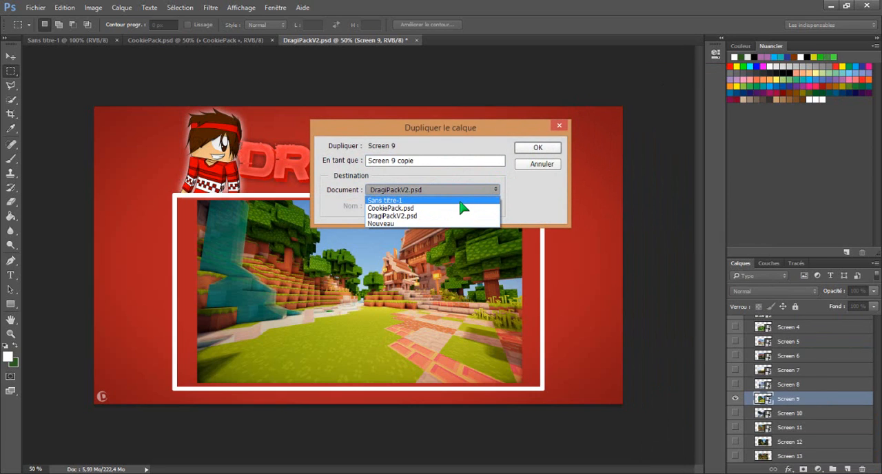
click(460, 200)
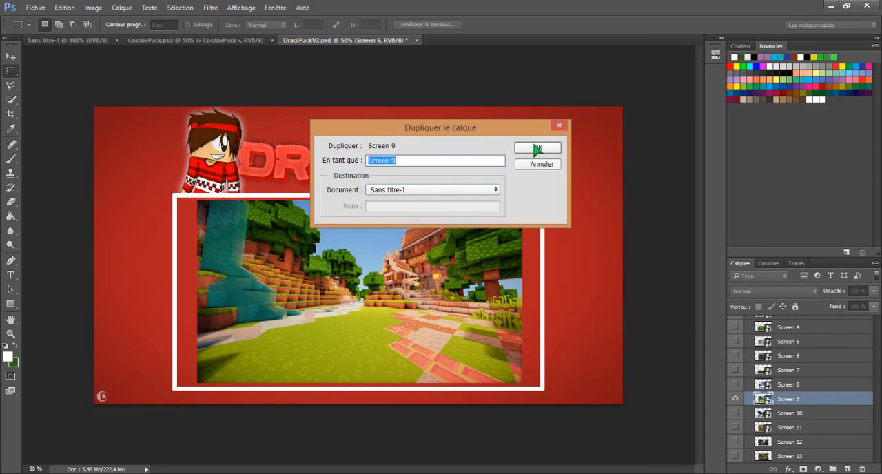
click(529, 148)
- In Sans titre-1, move the Screen 9 image so its house and trees fill the whole canvas
click(102, 41)
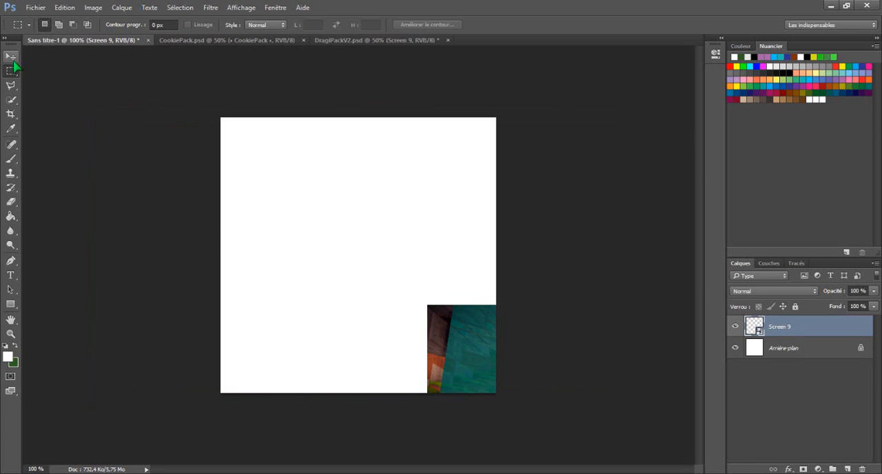
click(11, 57)
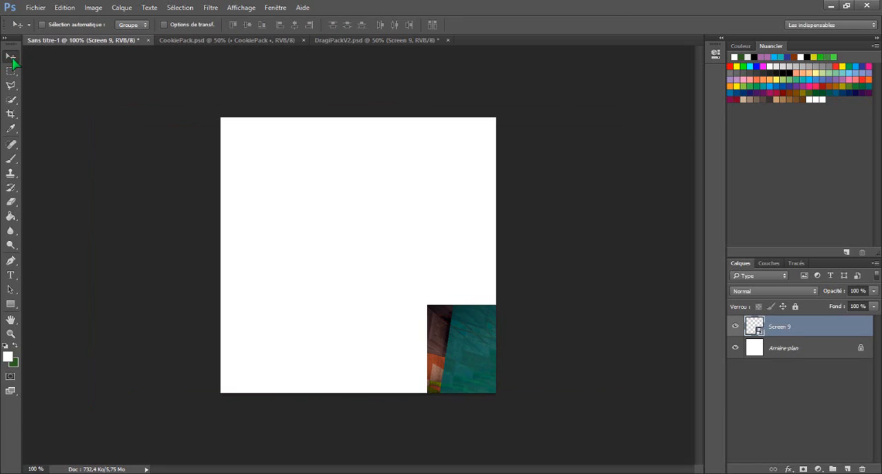
drag(455, 339, 400, 278)
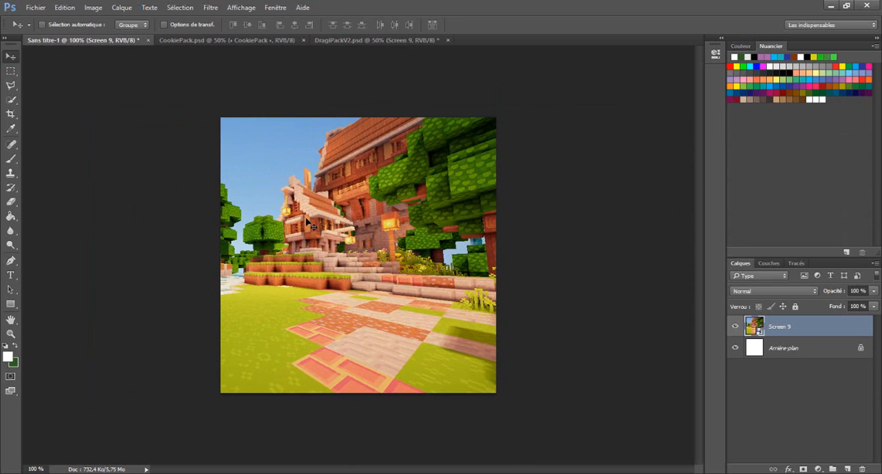
- In CookiePack, expand the Color Corrections group, preview its first presets and leave only CC 3 visible
click(230, 43)
click(100, 40)
click(274, 41)
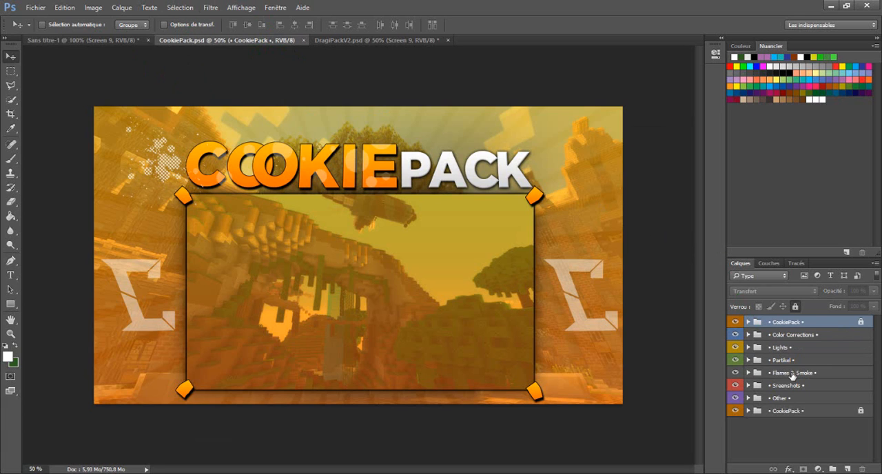
click(779, 335)
click(748, 334)
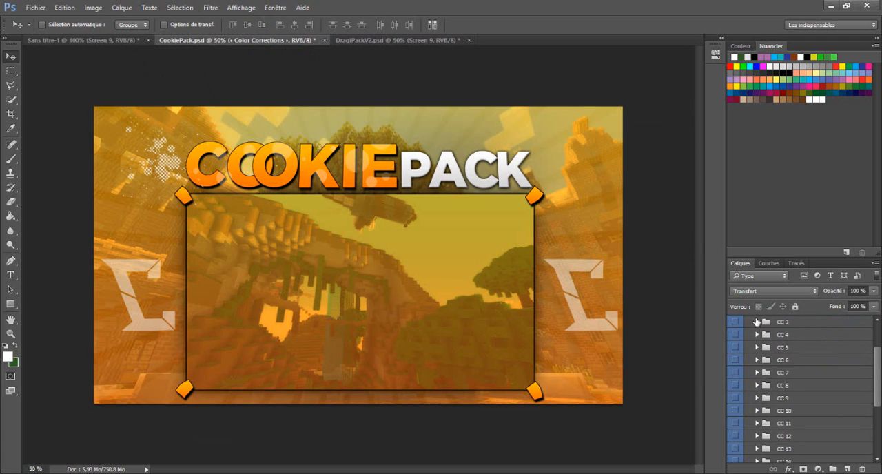
scroll(769, 345, down, 1)
click(735, 335)
click(735, 335)
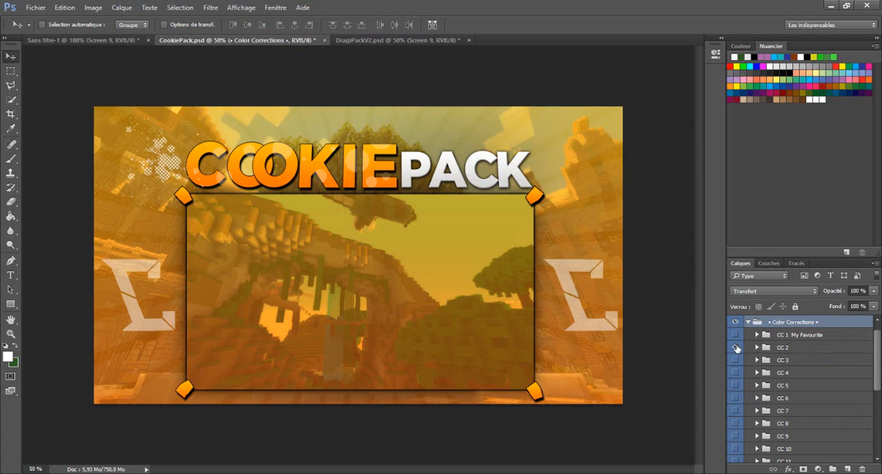
click(736, 347)
click(736, 348)
click(737, 360)
click(740, 362)
click(738, 361)
right_click(783, 362)
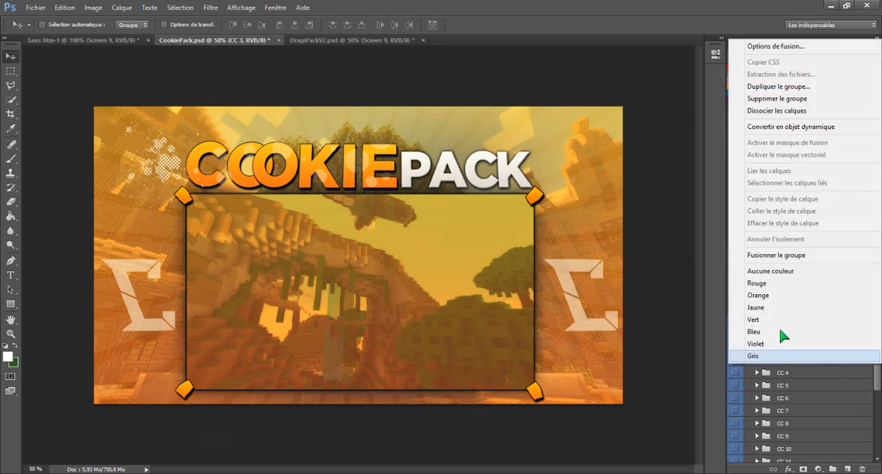
click(790, 98)
click(572, 189)
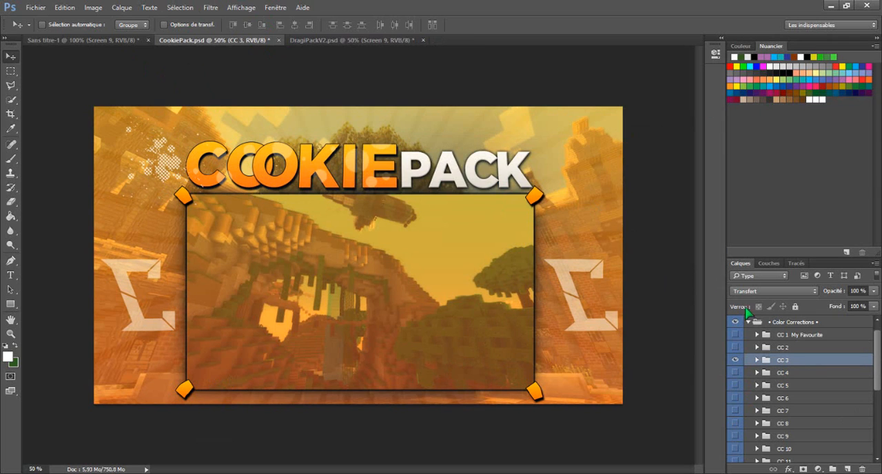
- Duplicate the CC 3 colour correction group into the Sans titre-1 document
right_click(781, 363)
click(799, 88)
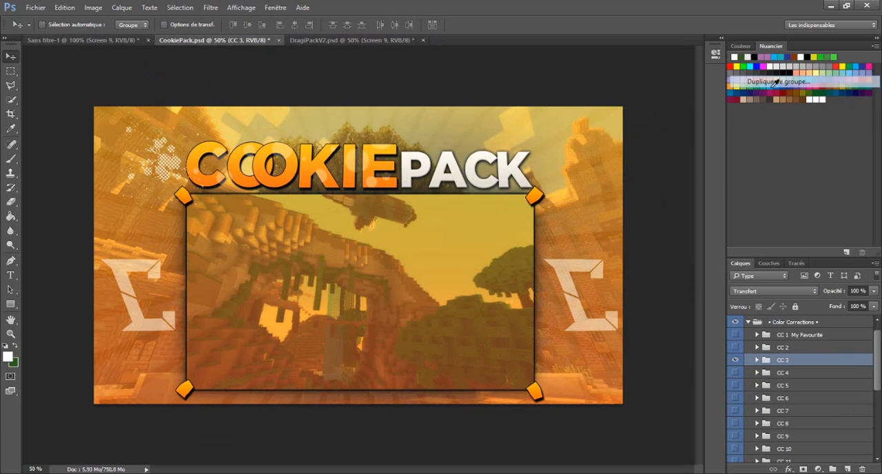
click(474, 190)
click(471, 198)
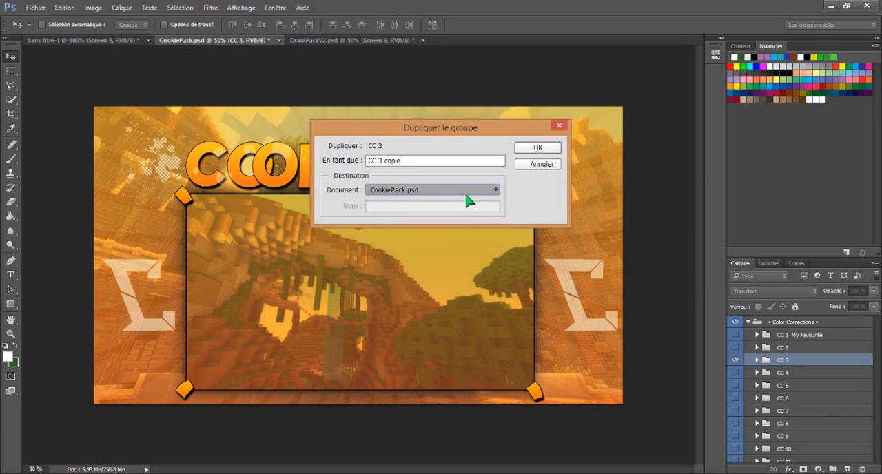
click(532, 148)
- View Sans titre-1 with the colour correction applied and inspect the contents of its CC 3 group
click(110, 40)
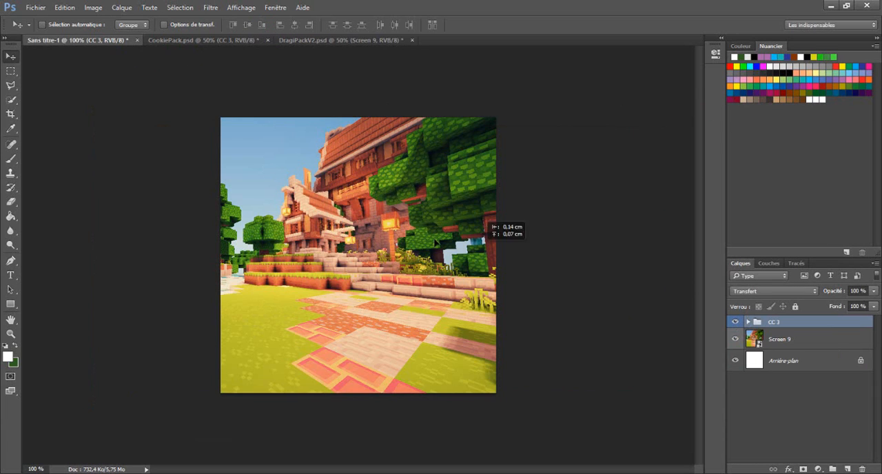
click(749, 322)
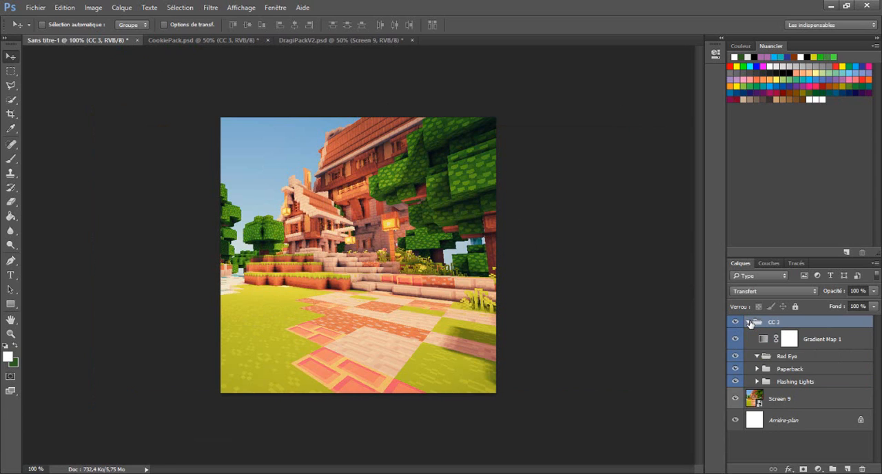
click(749, 323)
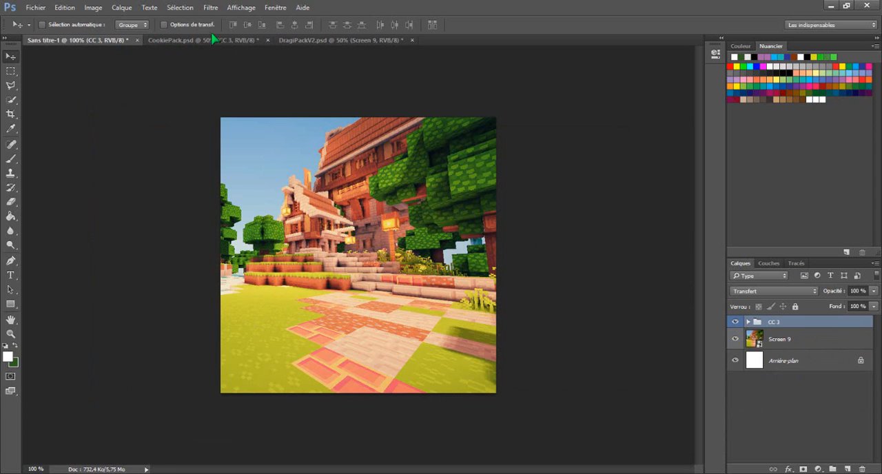
- In DragiPackV2, hide the Screen 9 layer and collapse the Screenshot group
click(328, 43)
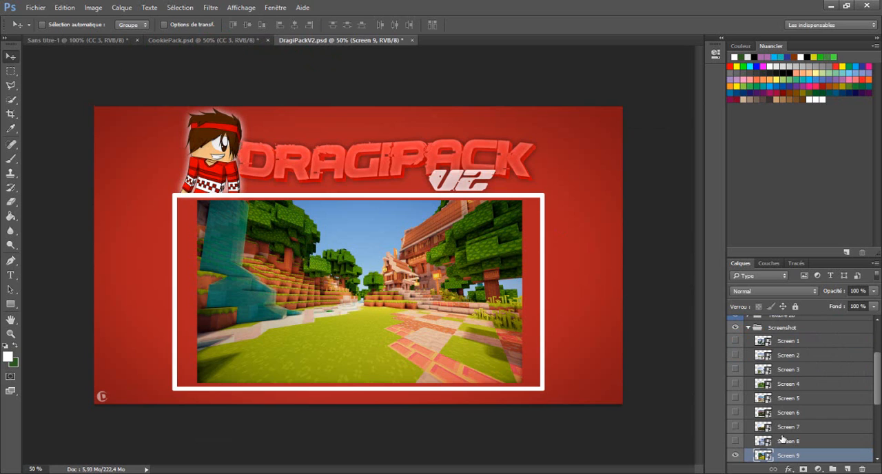
click(736, 456)
scroll(757, 370, up, 1)
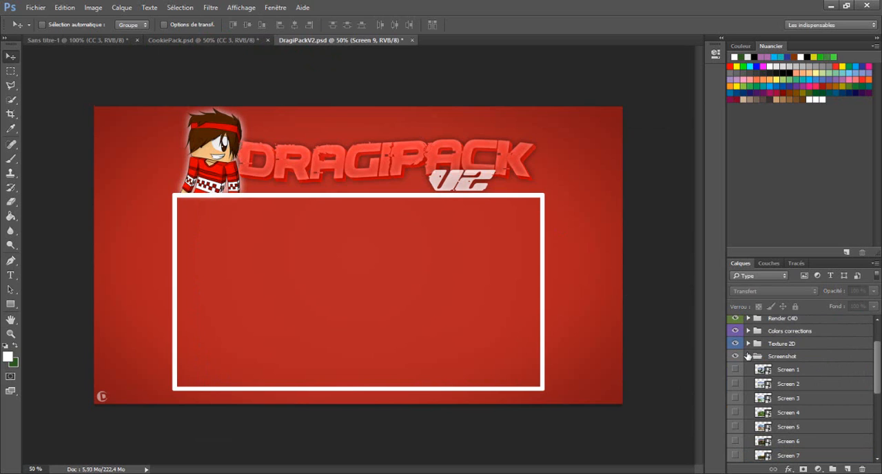
click(747, 355)
- Start importing an embedded file into Sans titre-1 and search Téléchargements for "unn", followed by "po"
click(73, 40)
click(35, 7)
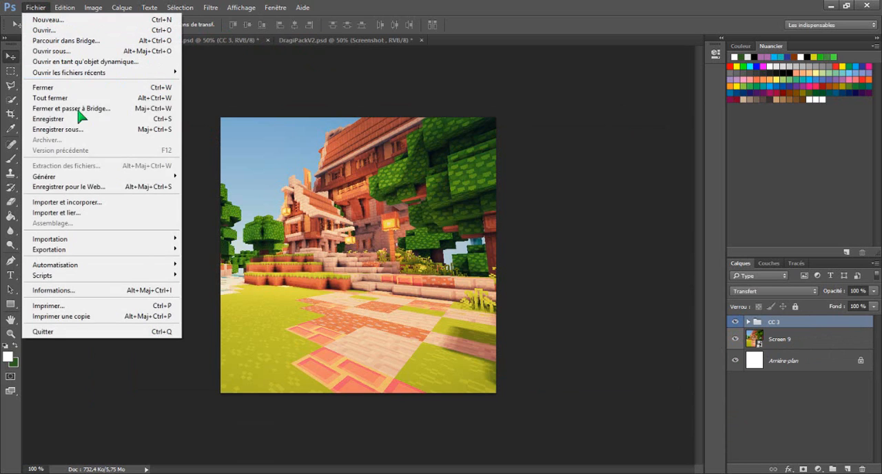
click(89, 202)
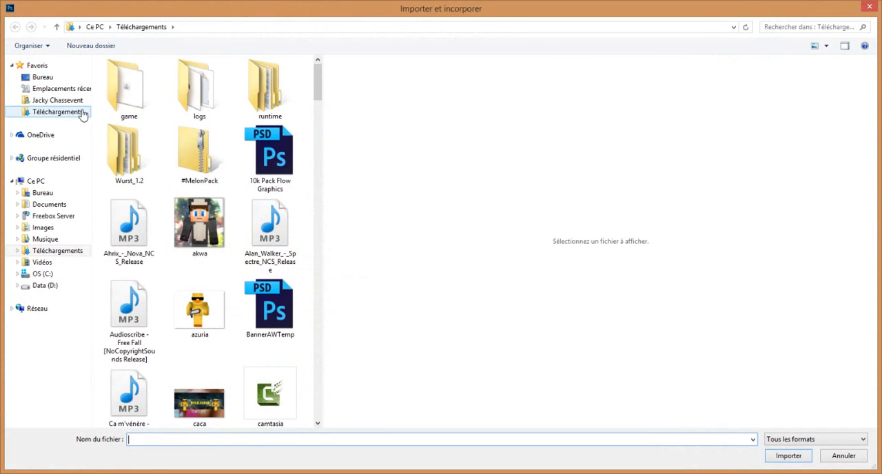
click(767, 27)
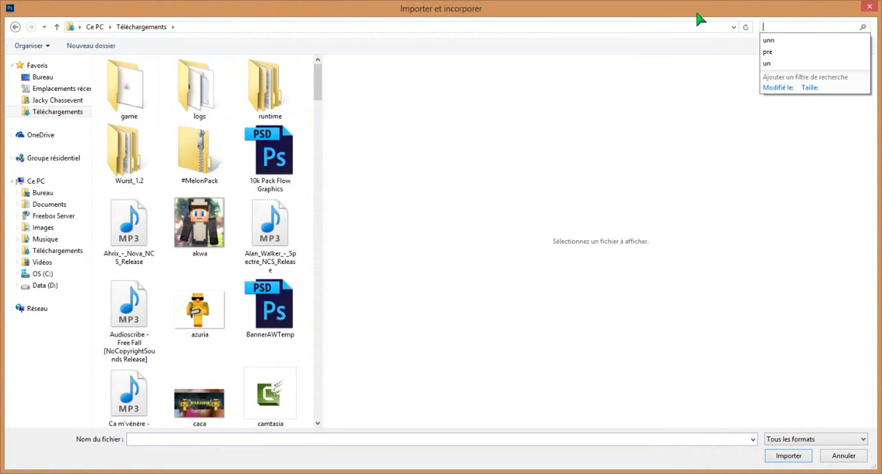
click(676, 23)
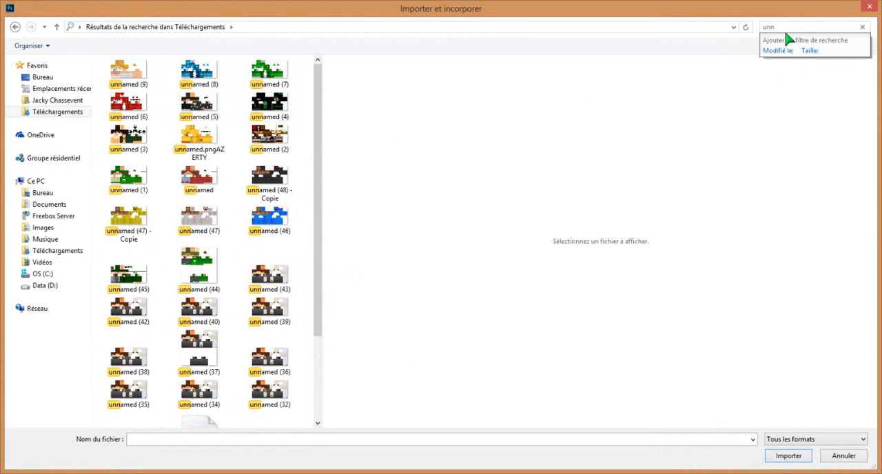
drag(785, 30, 116, 19)
key(BackSpace)
text(po)
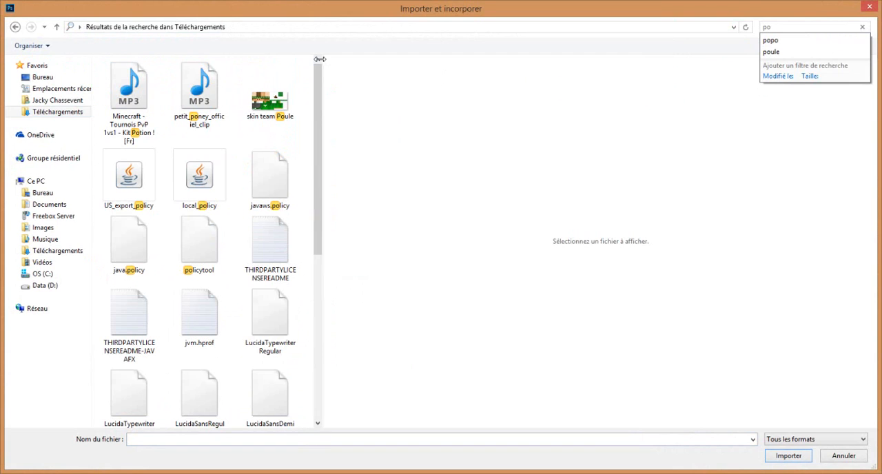
- Browse the Bureau folder for the rendered character image and search it for "p"
click(68, 76)
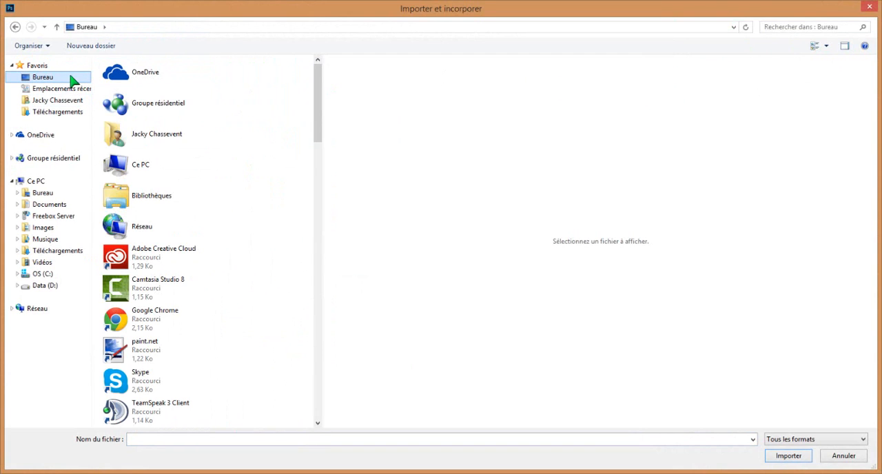
drag(319, 88, 334, 136)
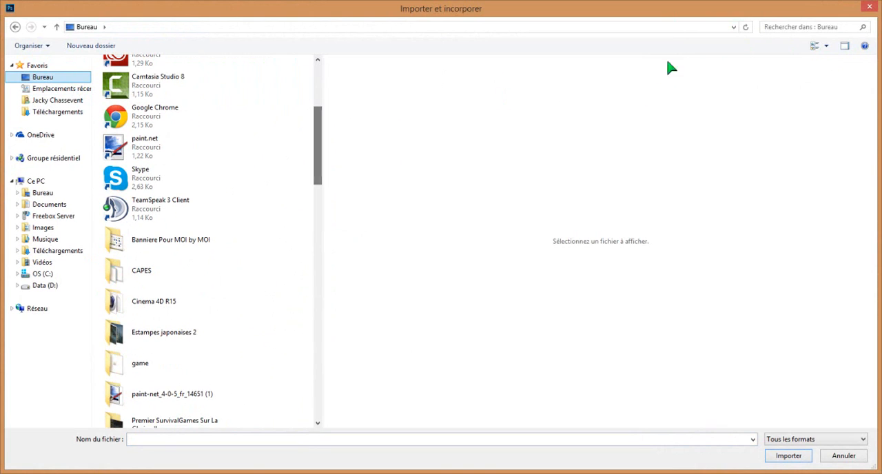
click(786, 26)
text(p)
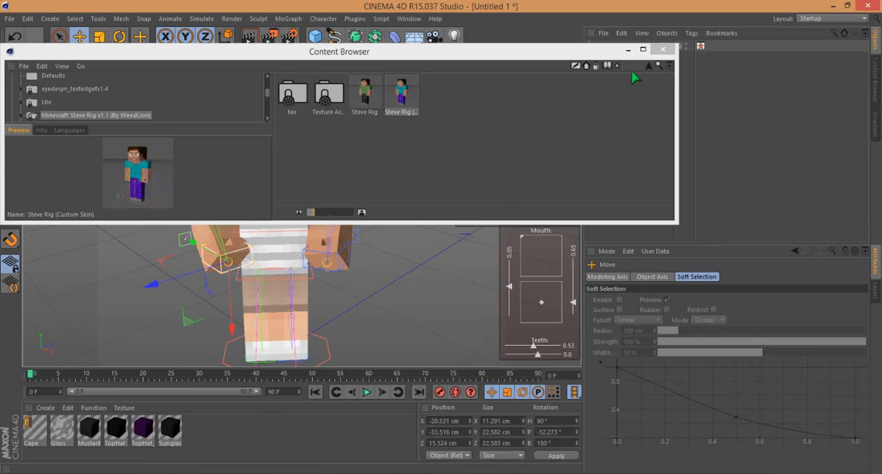
- Switch to Cinema 4D, close the Content Browser and show the rendered character in the Picture Viewer
click(664, 51)
click(268, 38)
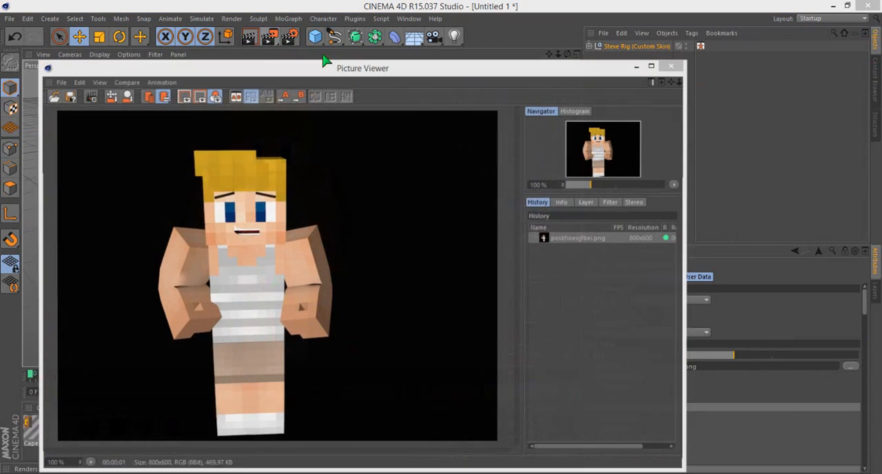
- Close the Picture Viewer and switch to Photoshop
click(535, 217)
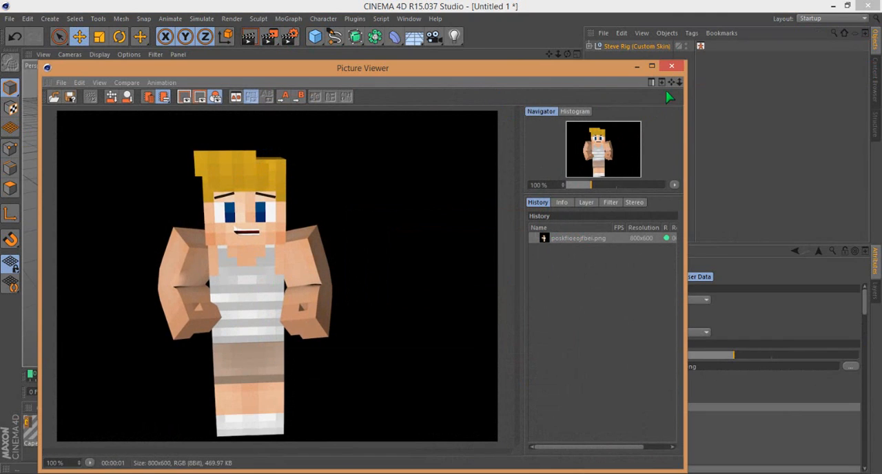
click(671, 66)
click(240, 473)
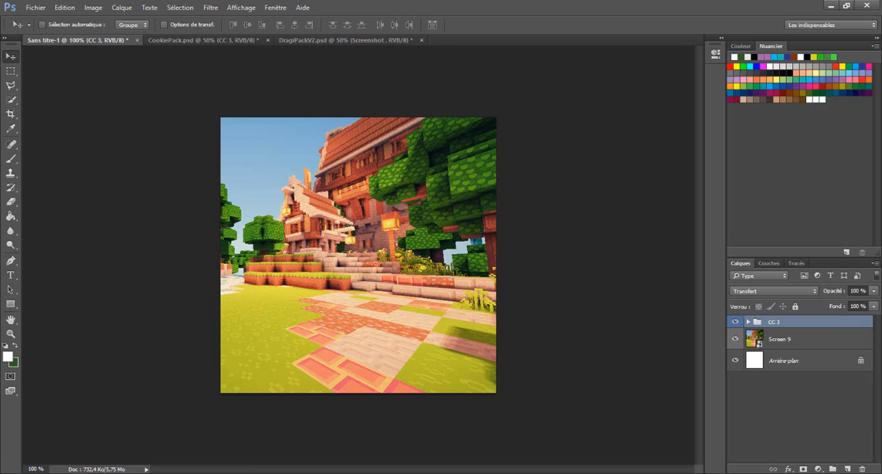
- Search Téléchargements and the Bureau folder for "posk" and import poskfioeojfbei as an embedded file into Sans titre-1
click(36, 9)
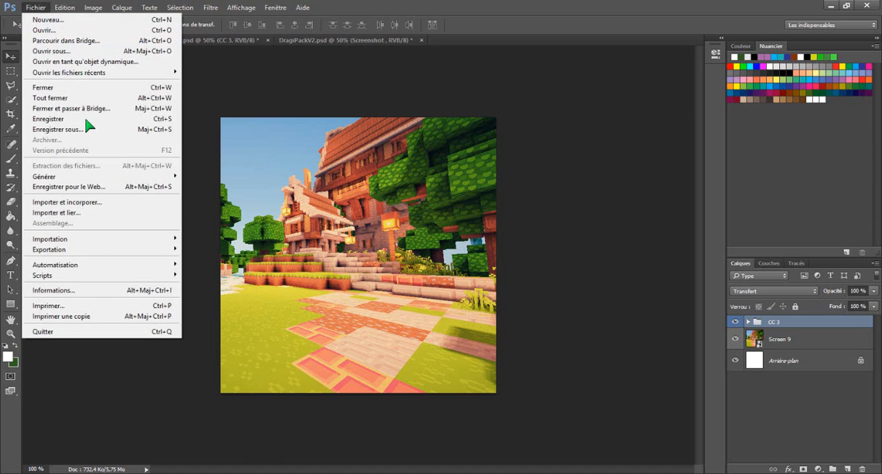
click(93, 203)
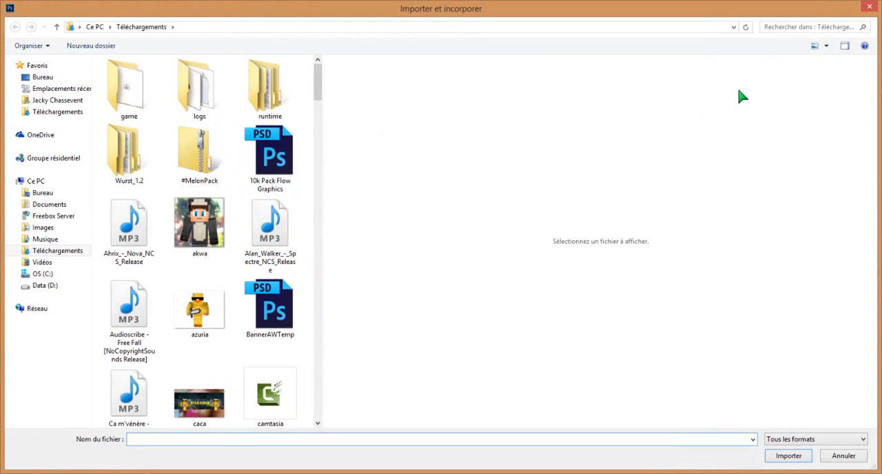
click(775, 26)
text(posk)
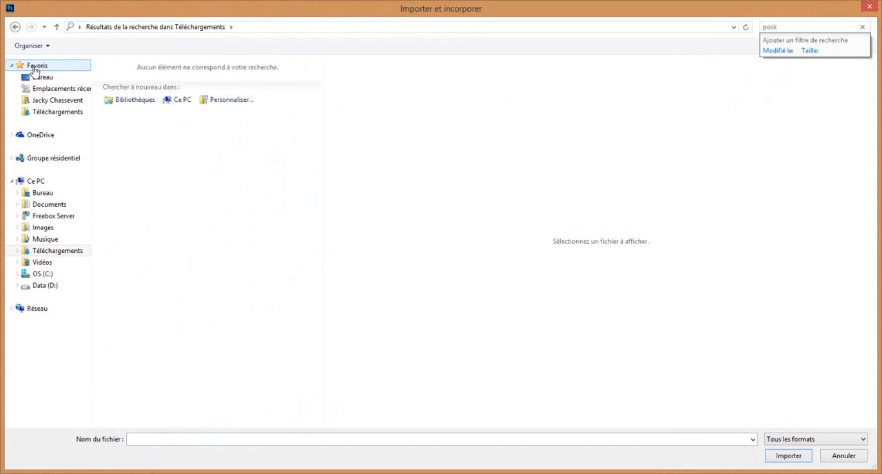
click(43, 77)
click(832, 27)
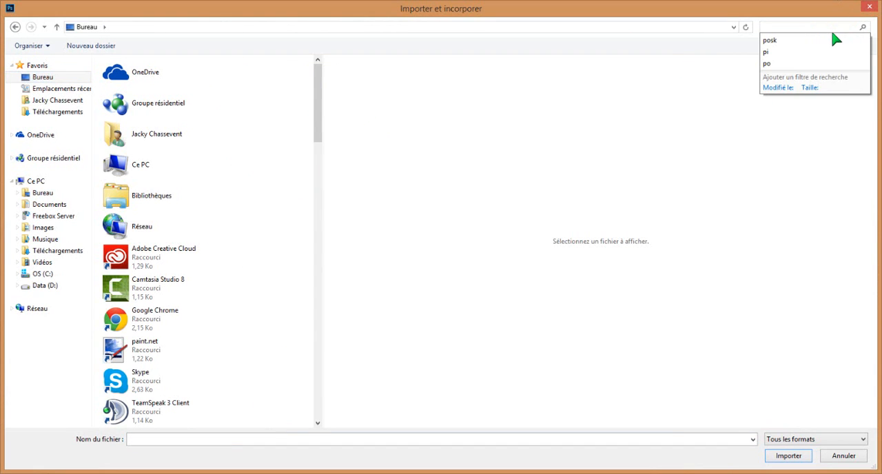
click(836, 40)
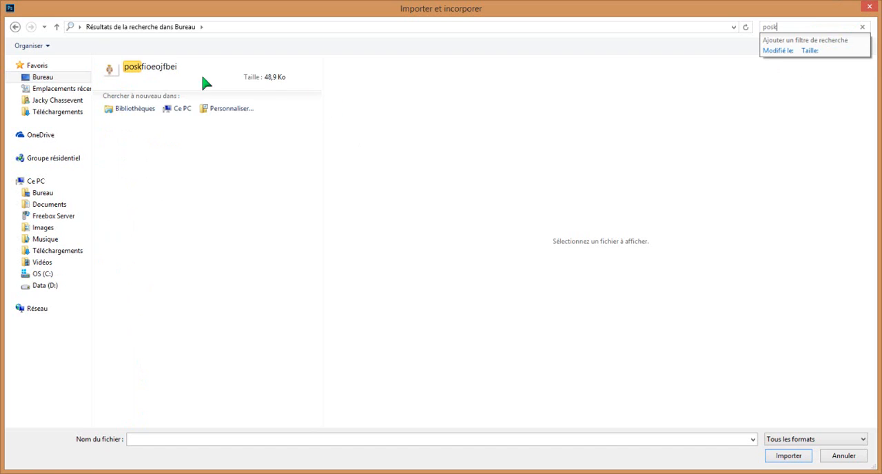
double_click(183, 73)
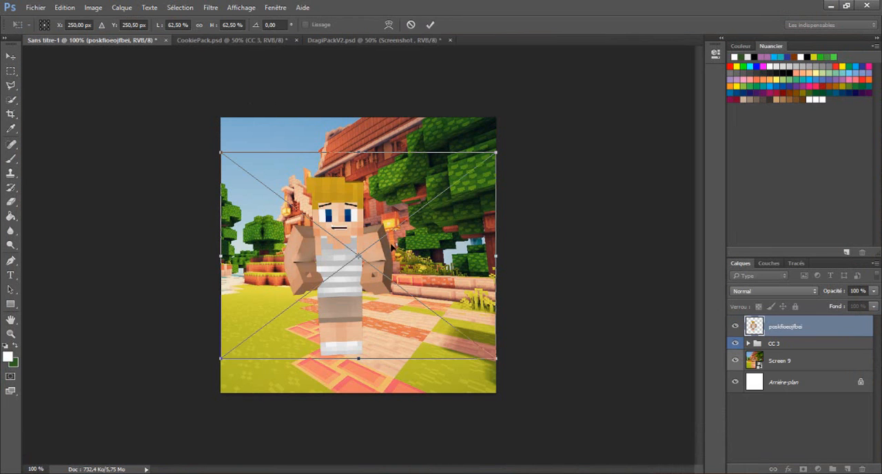
- Enlarge the placed character to about 102 % and position it in the middle of the canvas
drag(392, 245, 407, 286)
drag(512, 193, 689, 62)
drag(407, 166, 352, 221)
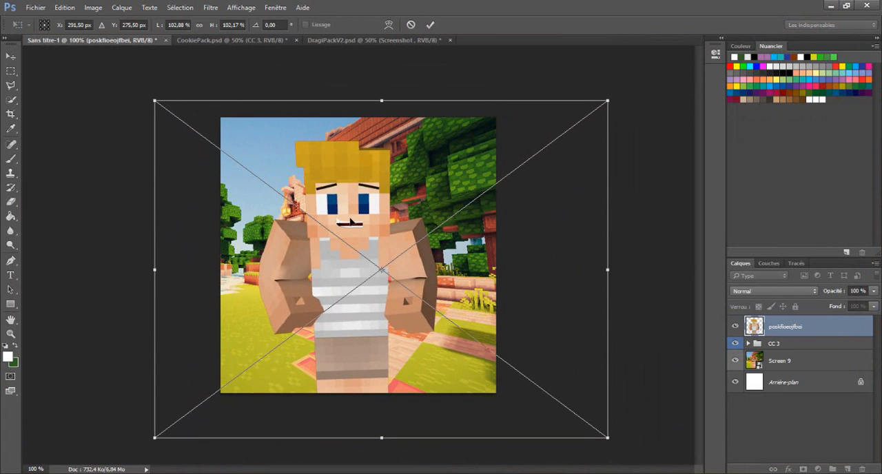
right_click(306, 204)
click(323, 210)
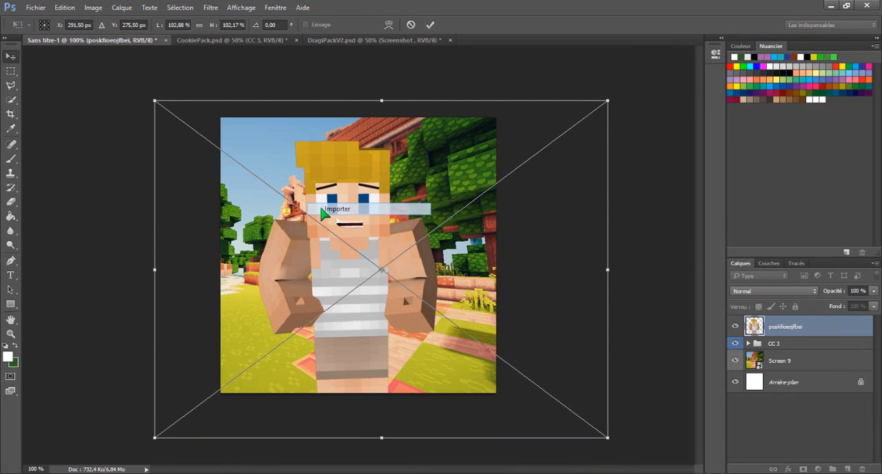
- Delete the poskfioeojfbei layer from Sans titre-1
right_click(778, 326)
click(689, 85)
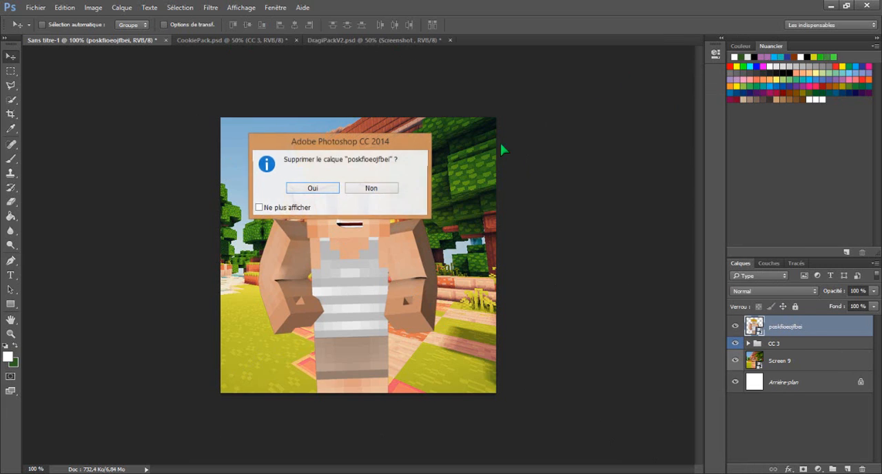
click(328, 186)
- In CookiePack, hide the CC 3 group, collapse the Color Corrections group and select the Partikel group
click(236, 41)
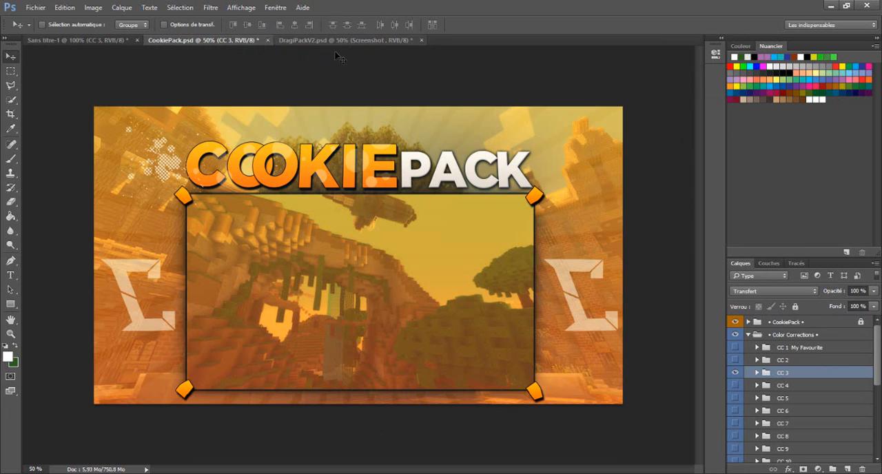
click(738, 374)
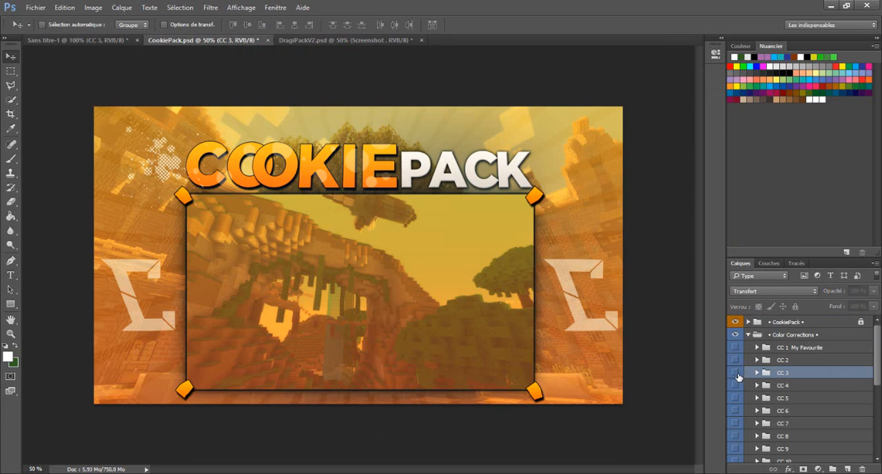
click(748, 335)
click(777, 347)
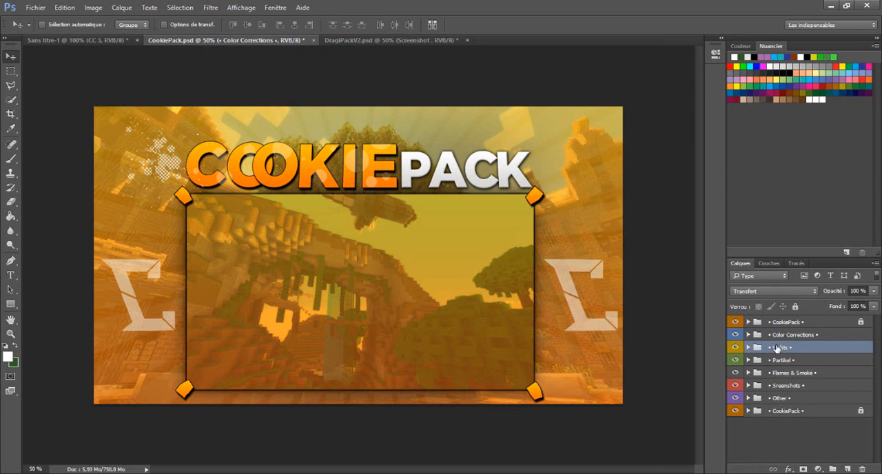
click(781, 360)
- Look through the DragiPackV2 layer groups, checking the contents of Font Template, Render Texte and Icons
click(355, 40)
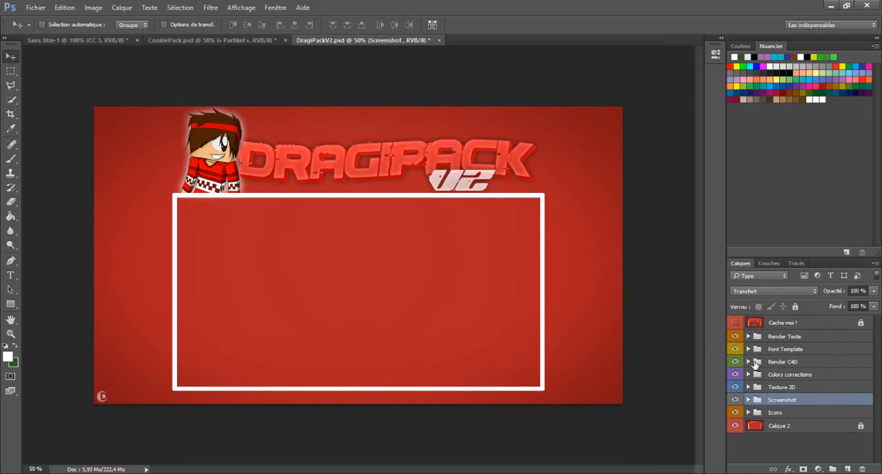
click(787, 411)
click(778, 377)
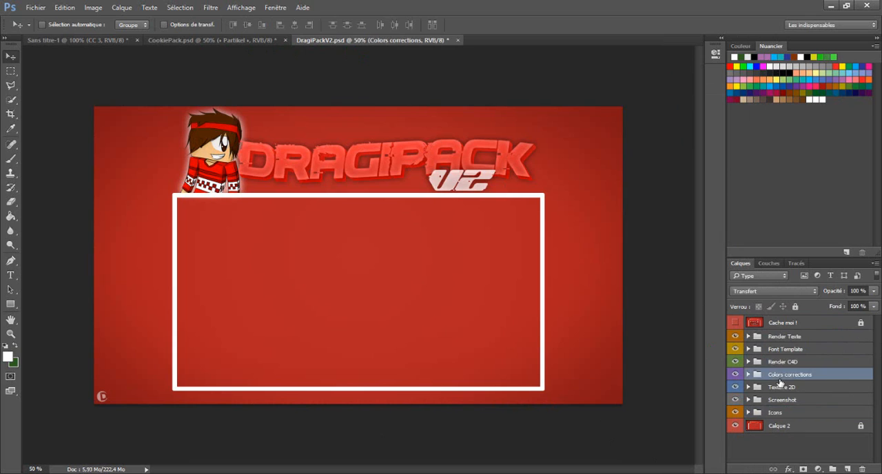
click(774, 385)
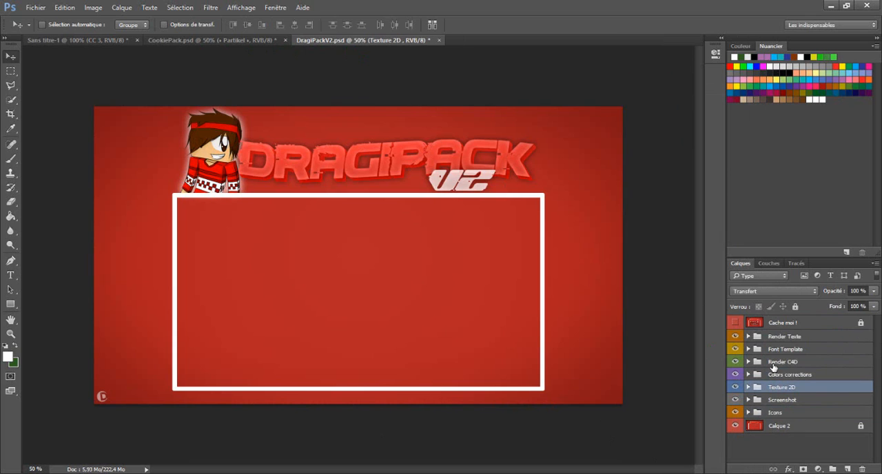
click(778, 347)
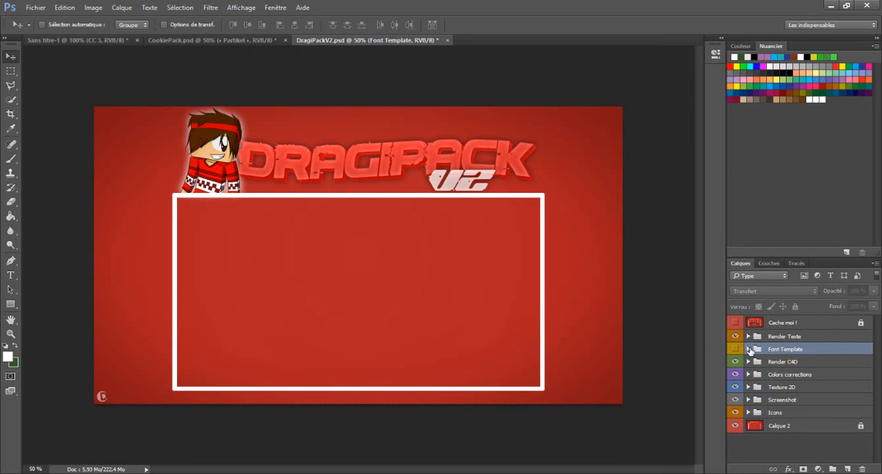
click(746, 350)
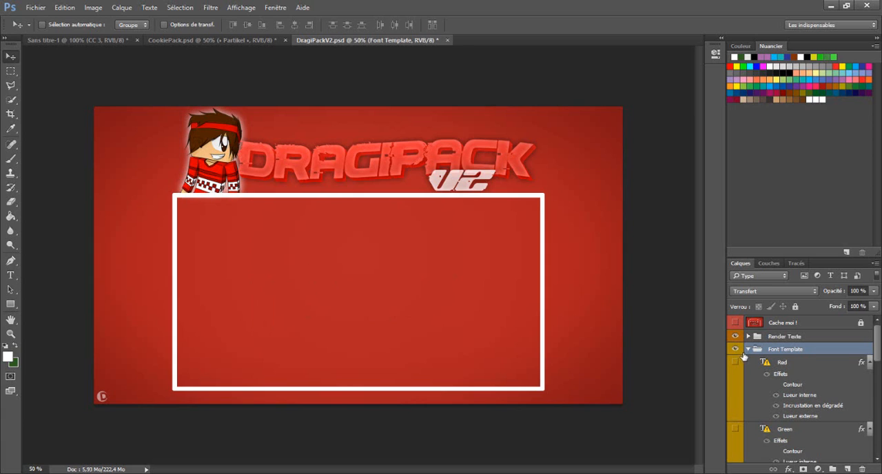
click(749, 350)
click(749, 336)
click(749, 336)
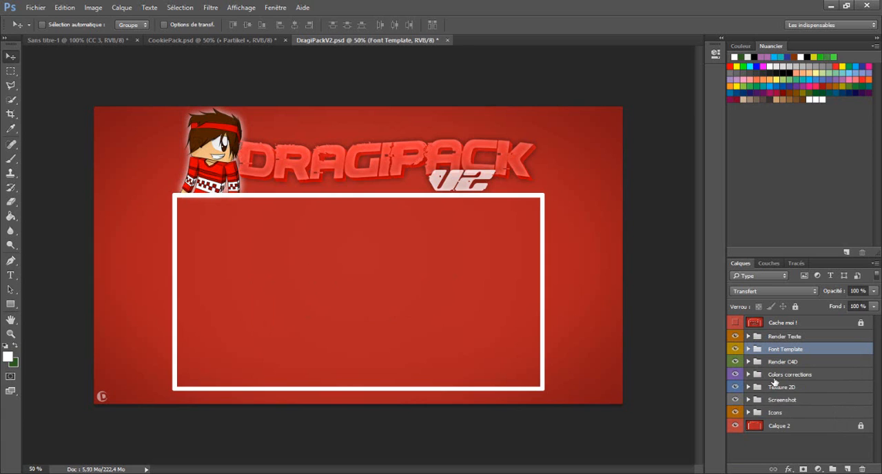
click(756, 399)
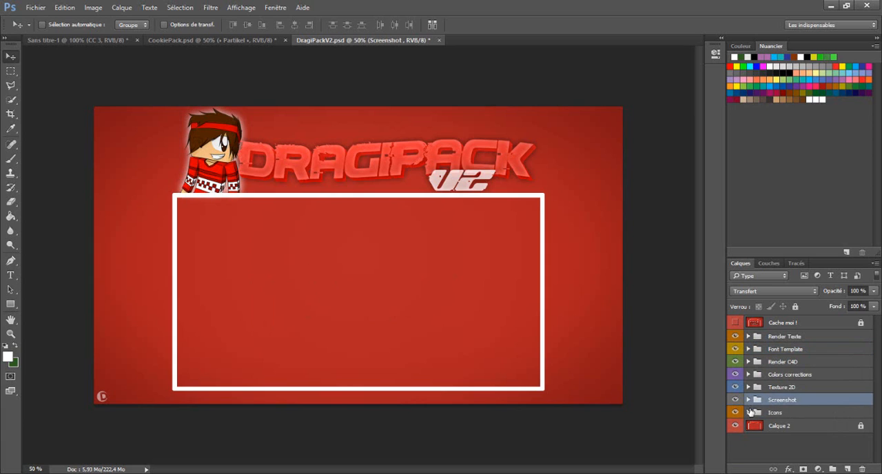
click(749, 413)
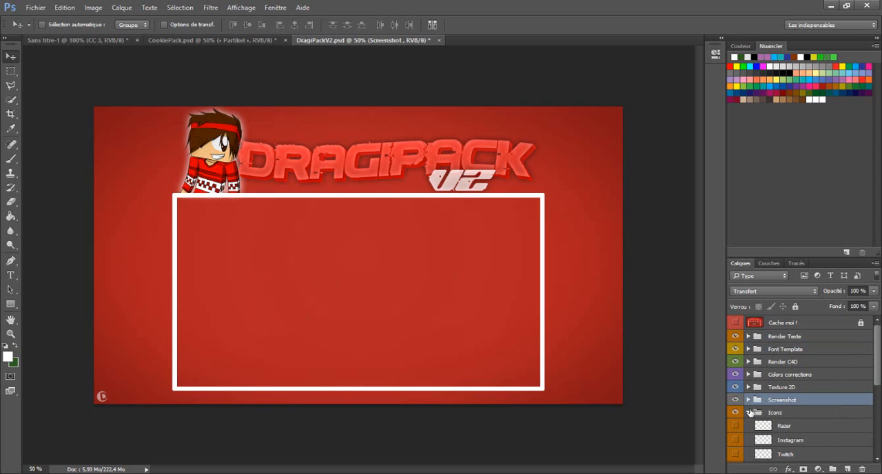
click(749, 412)
- Examine the item renders inside the Render C4D group
click(749, 361)
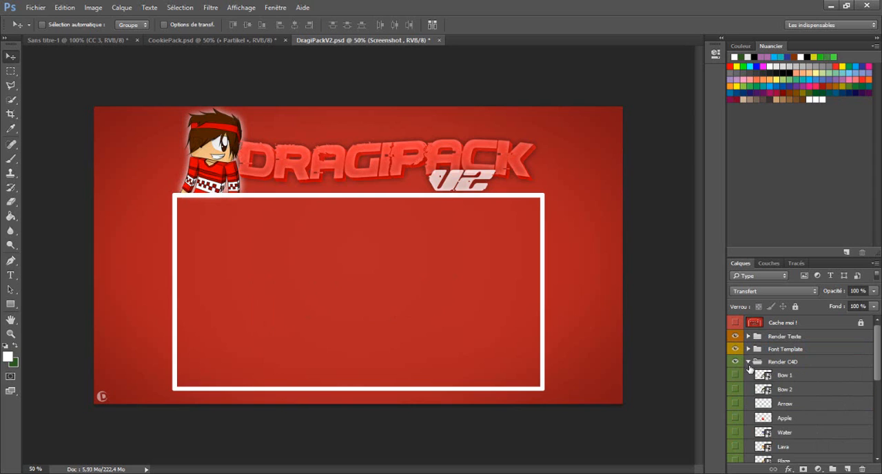
scroll(752, 402, down, 5)
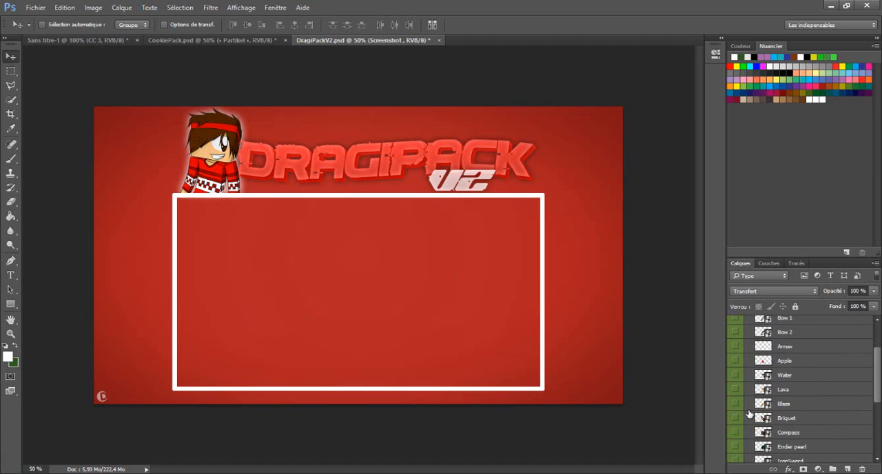
scroll(749, 411, down, 2)
click(750, 409)
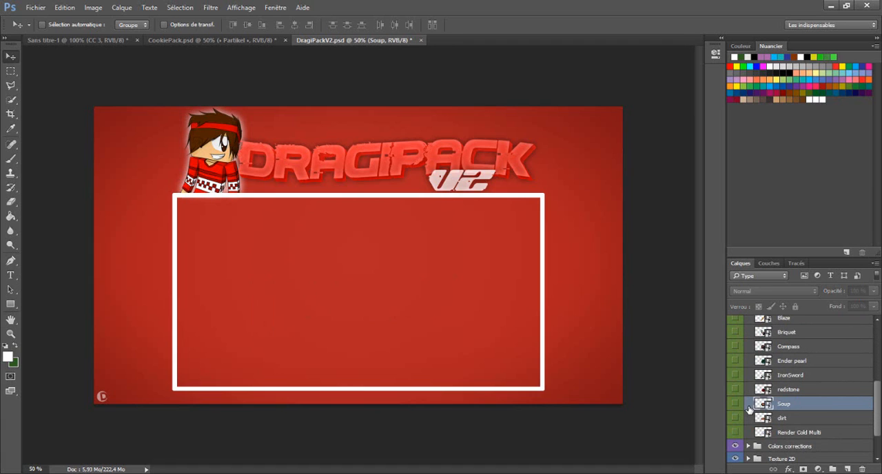
scroll(751, 411, up, 6)
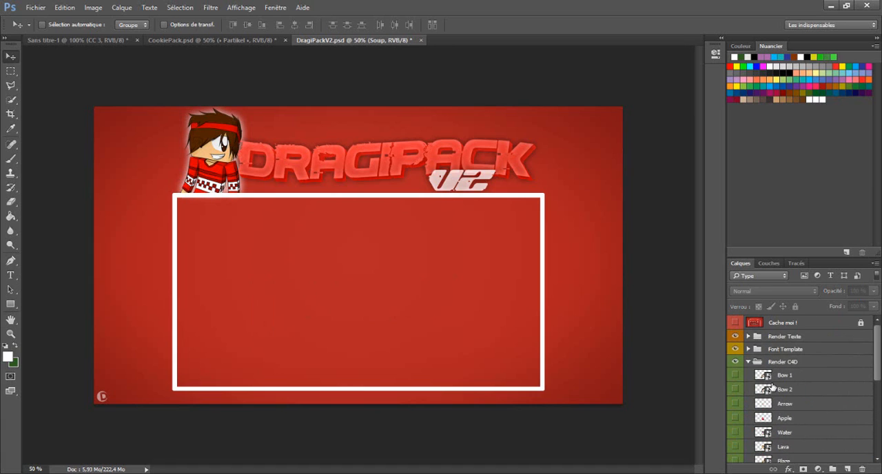
click(746, 362)
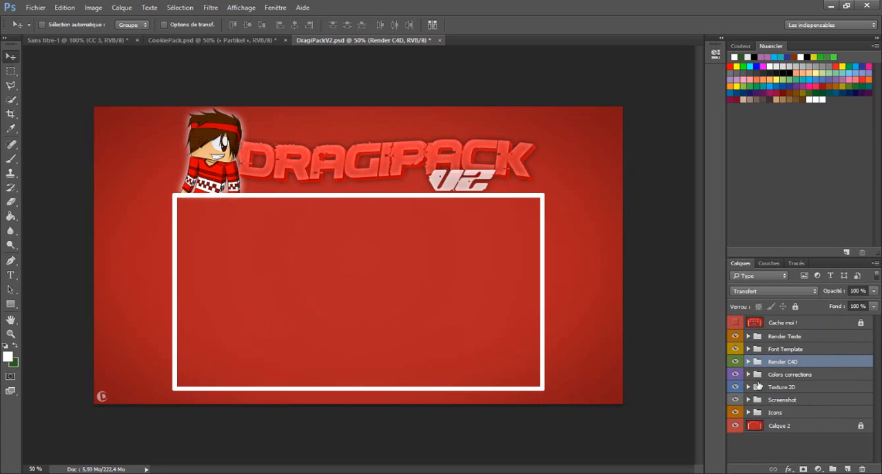
- Preview Pattern 1 and Pattern 2 in the Texture 2D group, leaving only Pattern 1 shown
click(749, 387)
scroll(758, 386, down, 5)
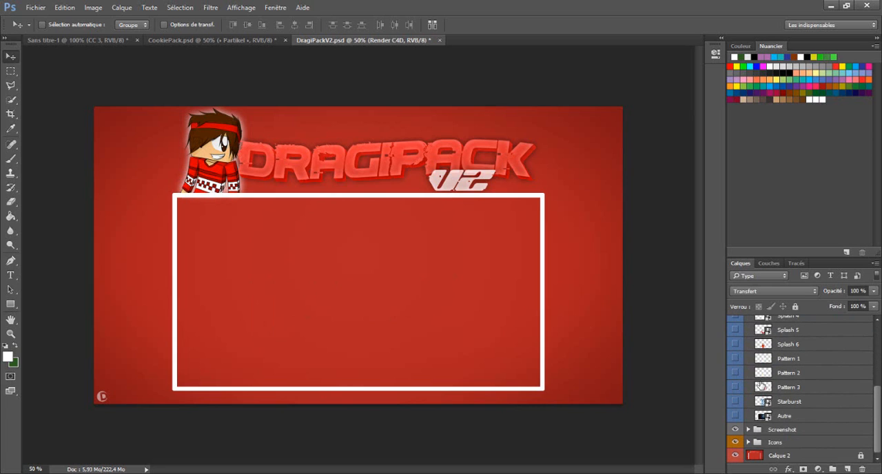
click(736, 358)
click(735, 358)
click(735, 373)
click(735, 373)
click(735, 373)
click(735, 373)
click(735, 358)
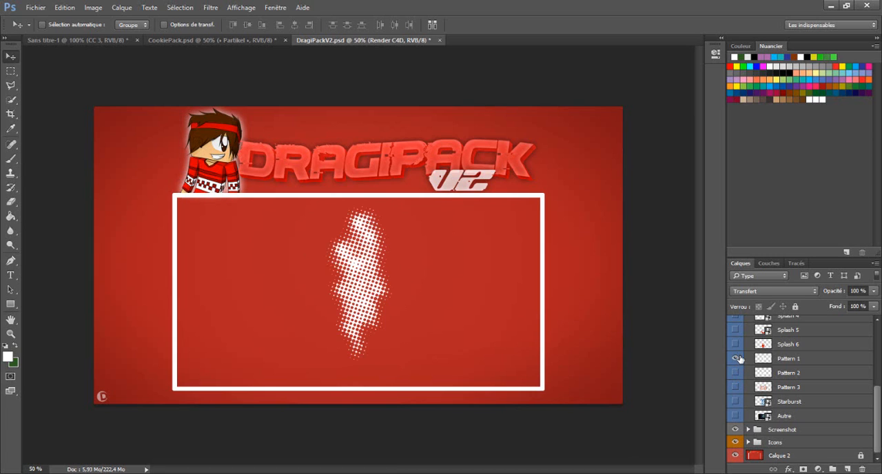
- Darken the Pattern 1 layer to grey by lowering its lightness with a Hue/Saturation adjustment
right_click(798, 363)
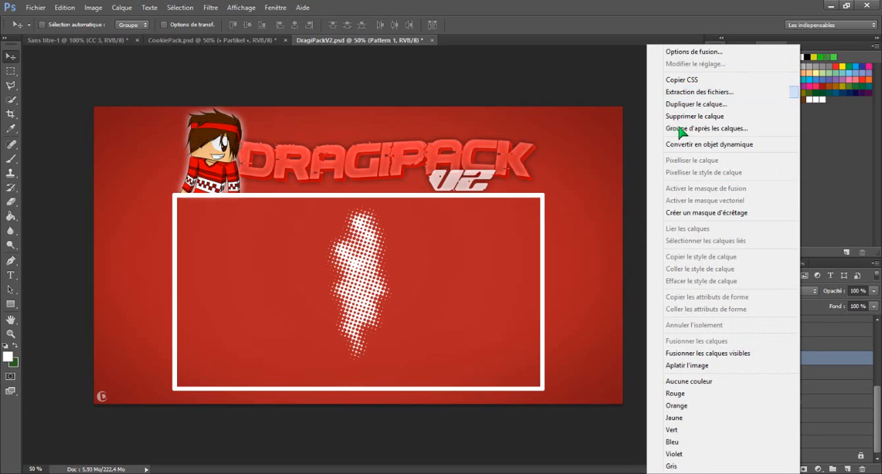
click(571, 155)
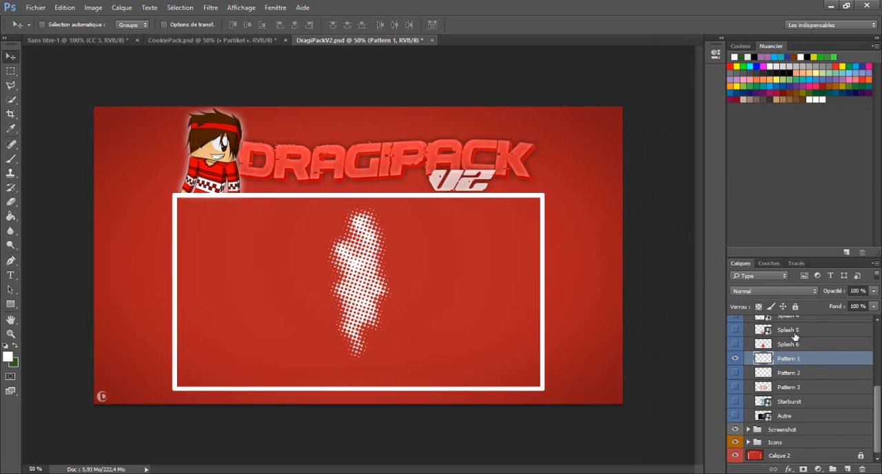
key(ctrl+u)
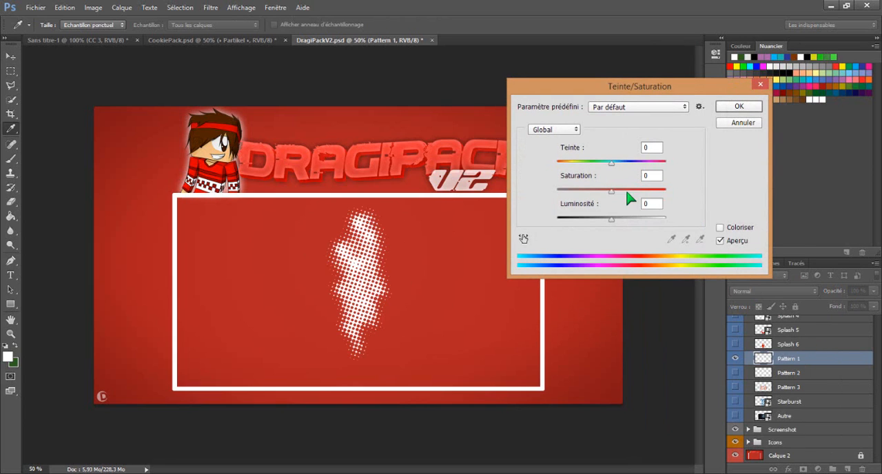
drag(618, 218, 590, 229)
click(738, 106)
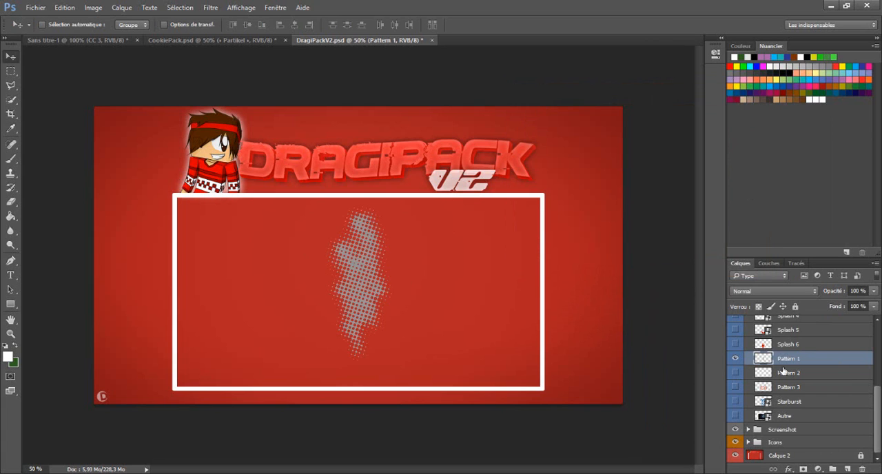
- Duplicate the Pattern 1 layer into the Sans titre-1 document and place it along the image's left side
right_click(798, 360)
click(654, 107)
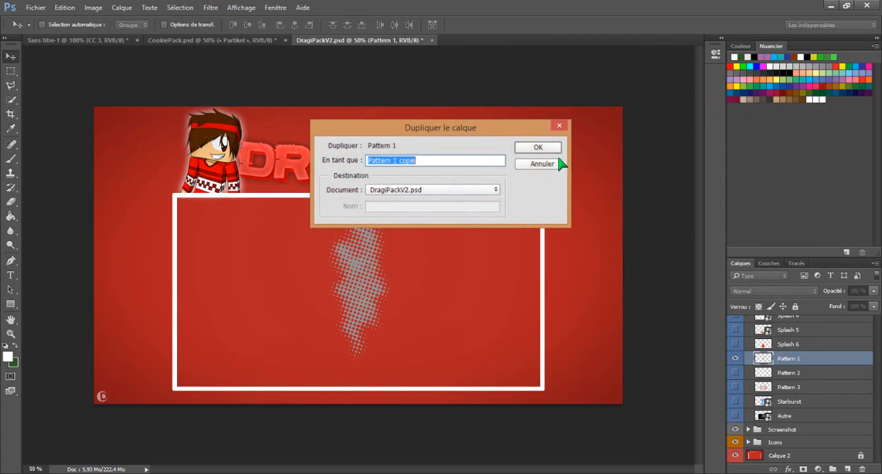
click(495, 196)
click(472, 198)
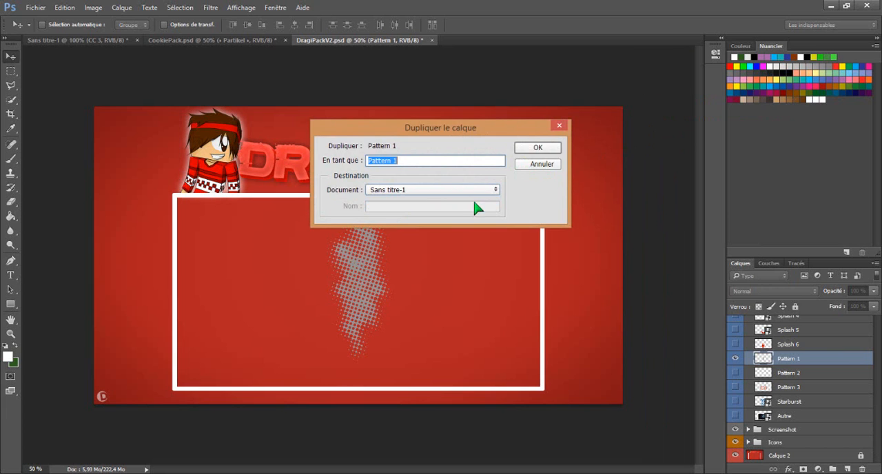
click(551, 149)
click(111, 40)
drag(353, 236, 276, 215)
- Duplicate Pattern 1 within Sans titre-1 and place the copy beside the original, near the middle of the image
right_click(787, 319)
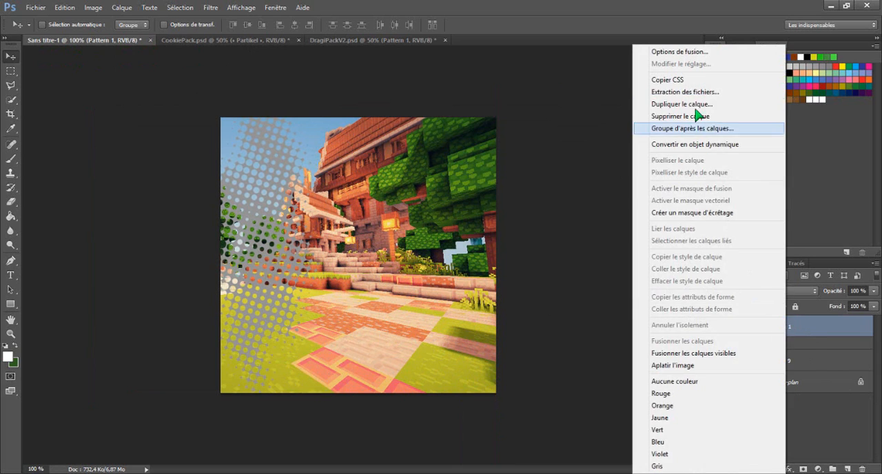
click(686, 105)
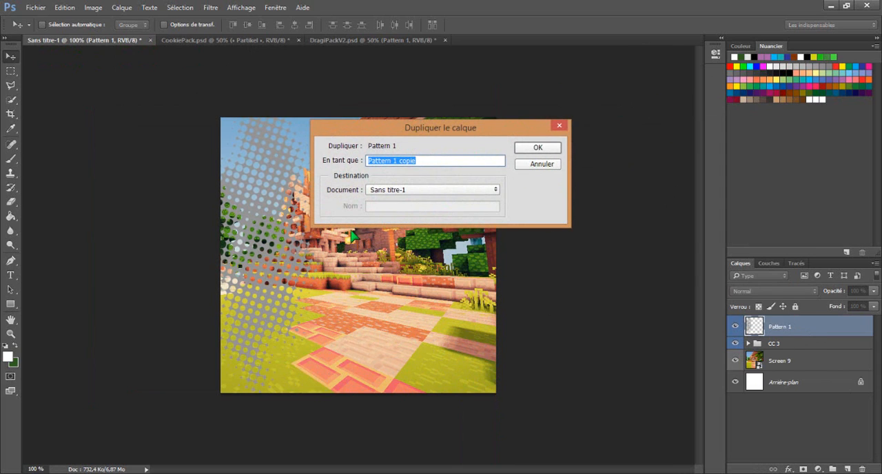
click(492, 165)
click(538, 148)
drag(346, 257, 375, 266)
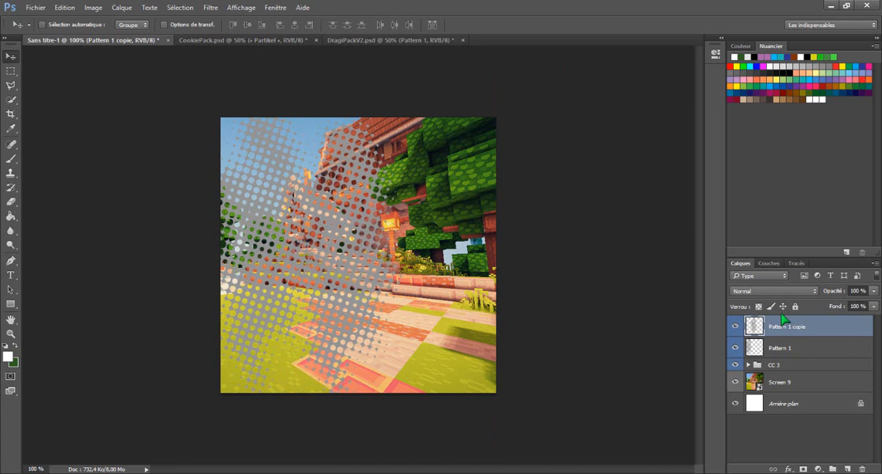
- Delete both Pattern 1 layers and the CC 3 group from Sans titre-1
key(Delete)
key(Delete)
key(Delete)
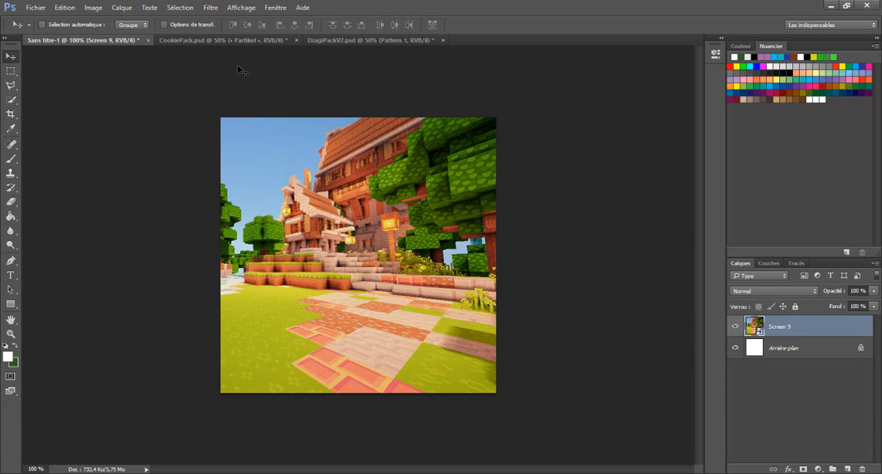
- In DragiPackV2.psd, hide the Pattern 1 layer and show the Starburst layer in the Texture 2D group
click(265, 40)
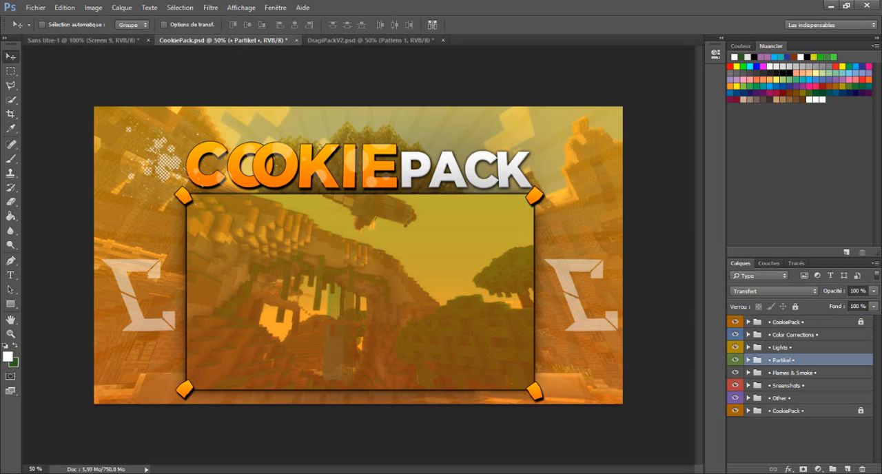
click(767, 348)
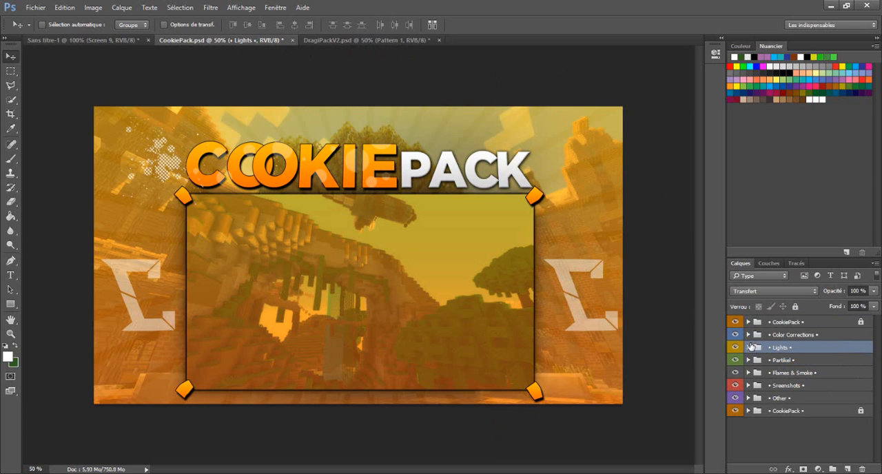
click(416, 40)
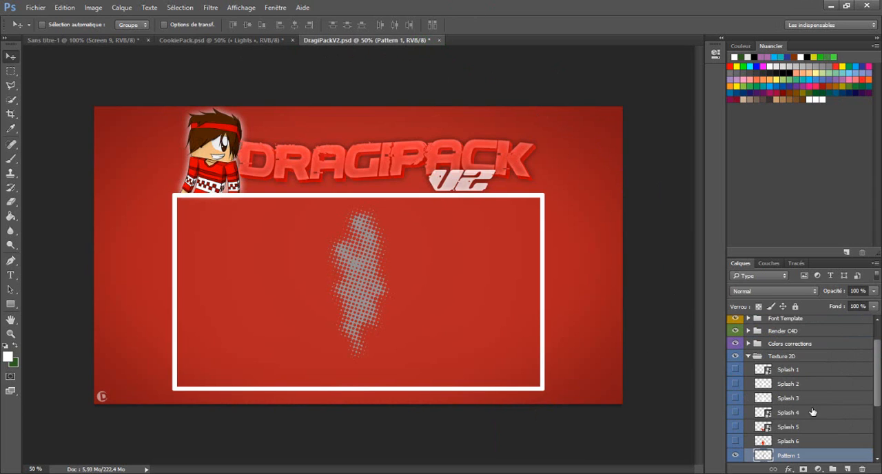
click(736, 457)
scroll(785, 414, down, 3)
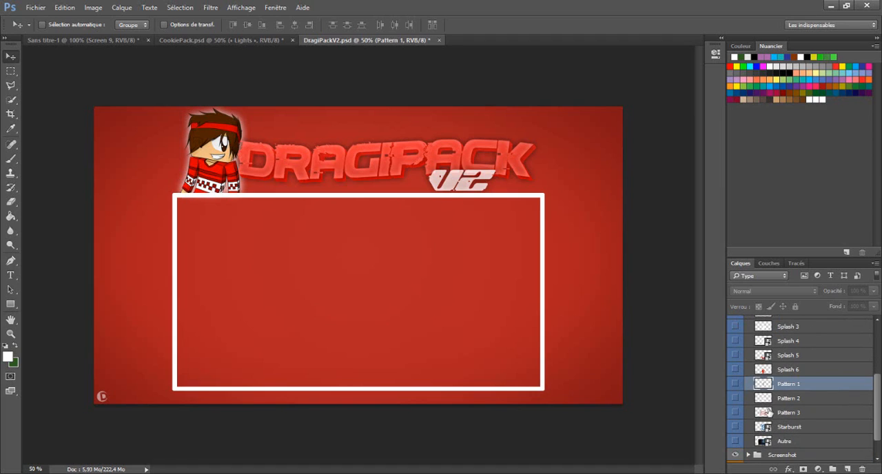
click(735, 427)
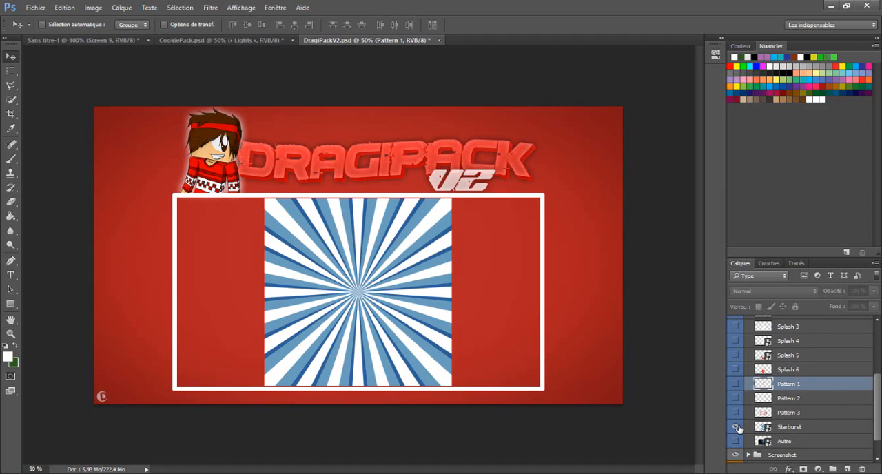
- Reduce the Starburst layer's opacity to 22% through its blending options
click(797, 428)
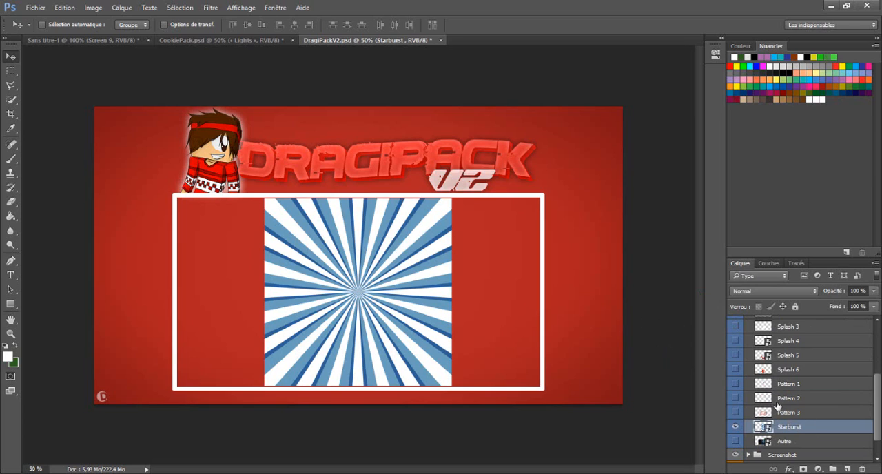
key(u)
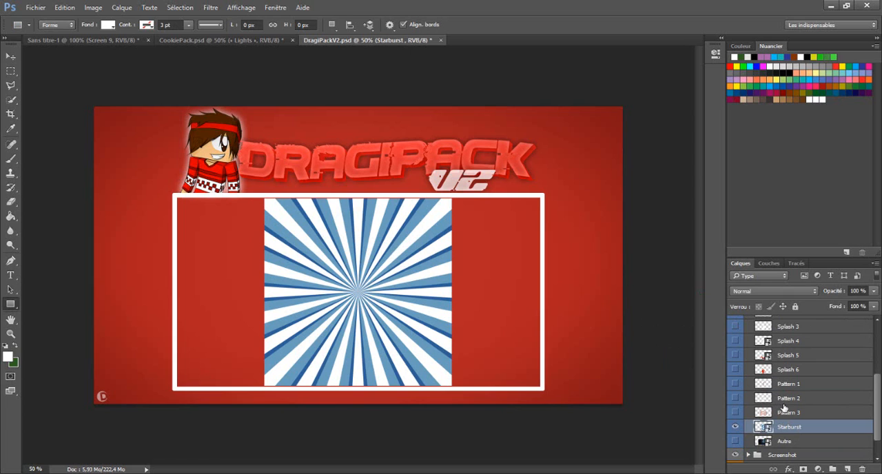
right_click(804, 427)
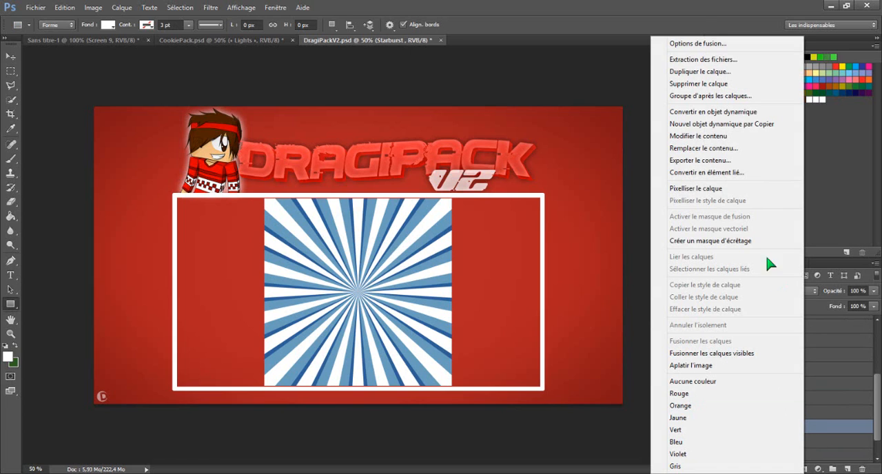
click(717, 43)
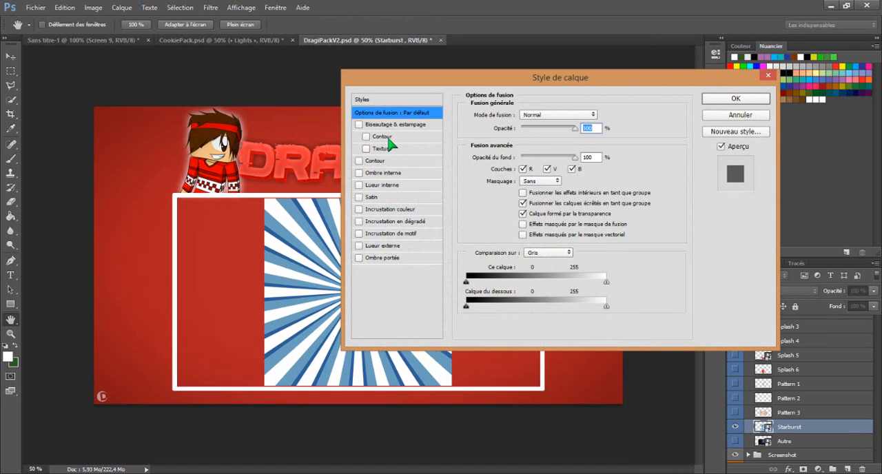
drag(574, 128, 531, 136)
click(710, 100)
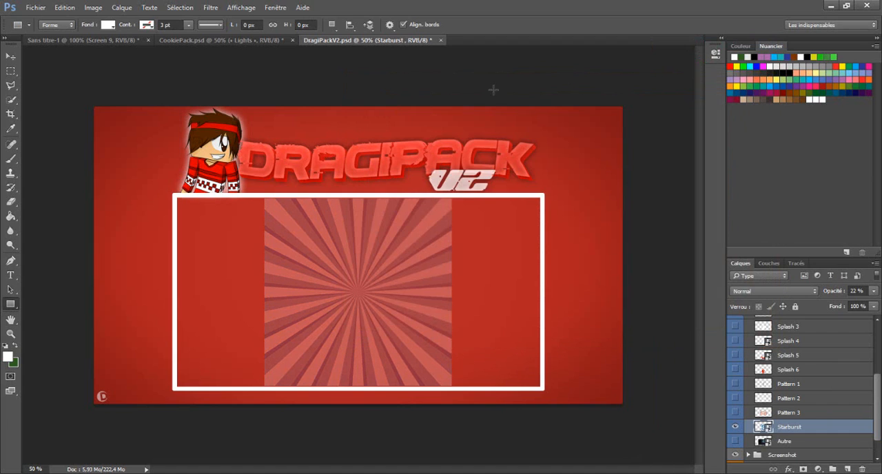
click(260, 56)
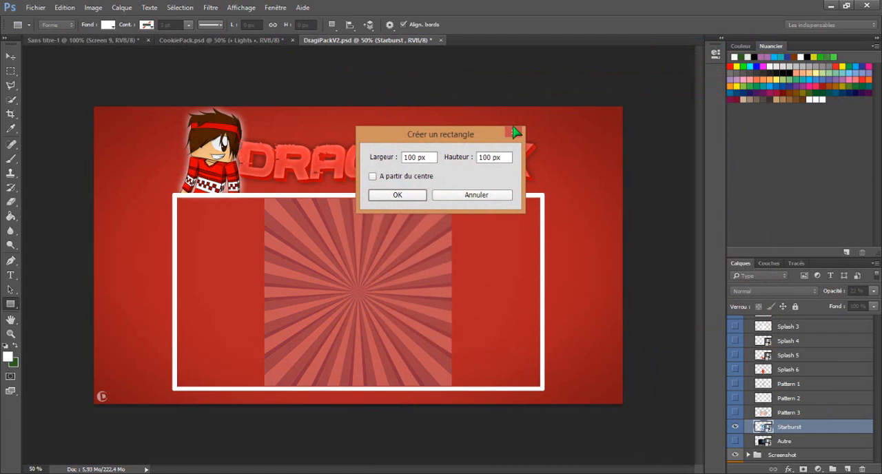
click(514, 130)
- Switch to CookiePack.psd and expand the Other group and its Retrostreifen subgroup
click(255, 42)
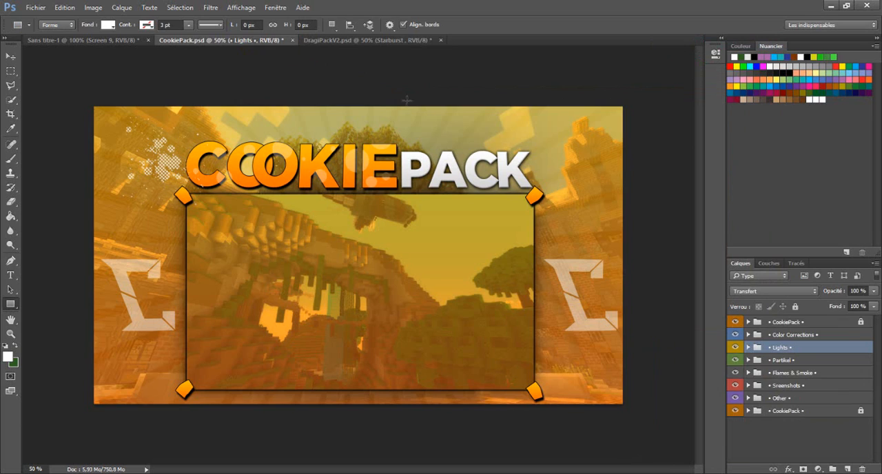
click(780, 373)
click(782, 386)
click(784, 398)
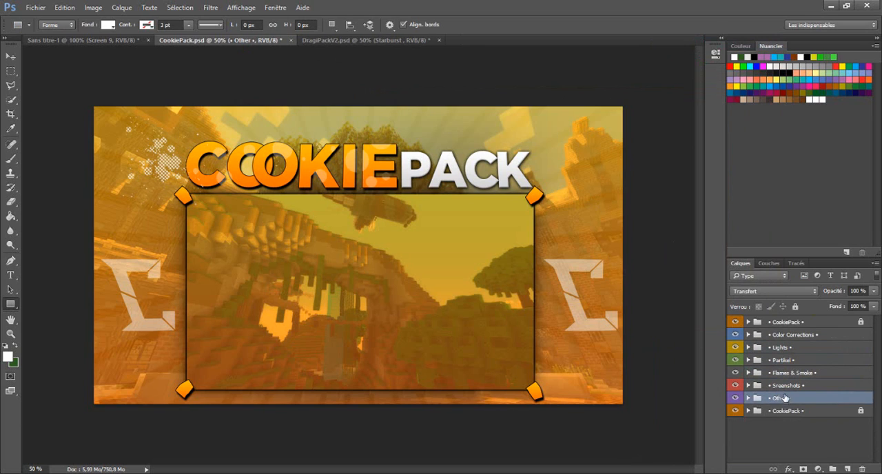
click(748, 398)
click(799, 412)
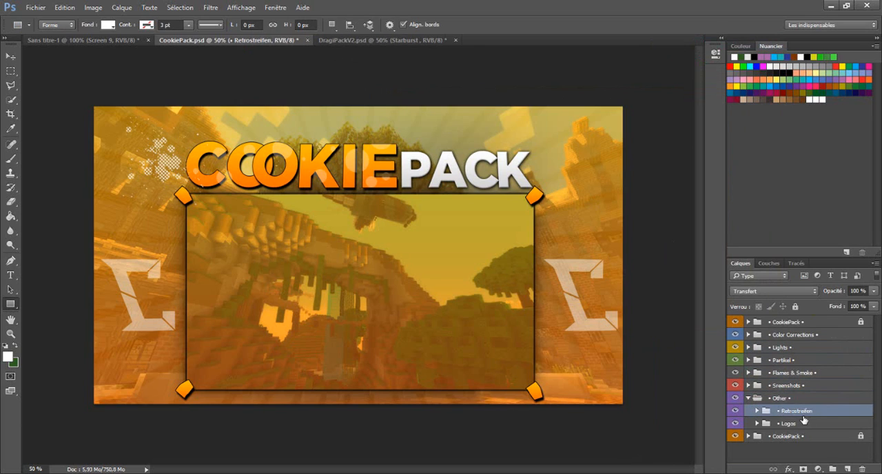
click(758, 411)
scroll(821, 407, down, 1)
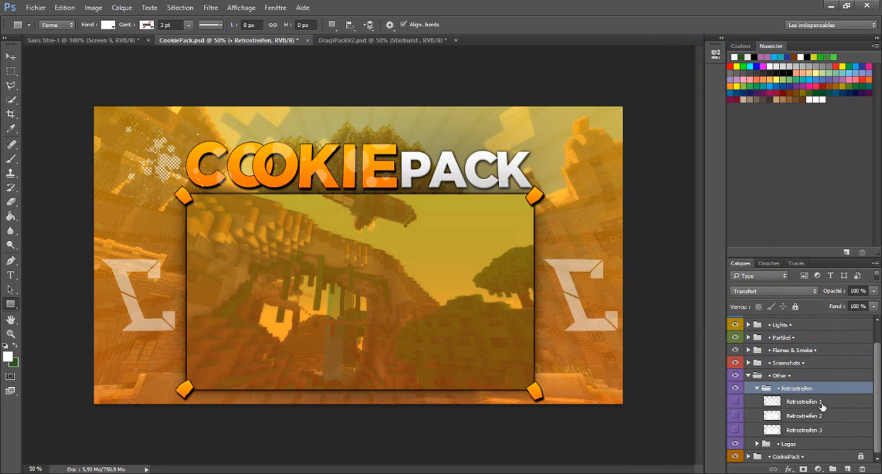
- Preview the Retrostreifen 1 and Retrostreifen 2 ray patterns, leaving only Retrostreifen 2 shown
click(736, 408)
click(736, 408)
click(738, 411)
click(737, 412)
click(736, 406)
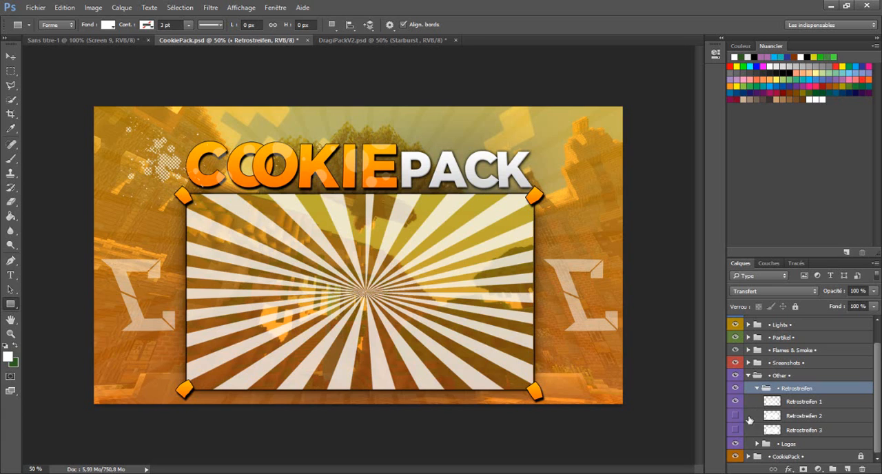
click(736, 415)
click(737, 402)
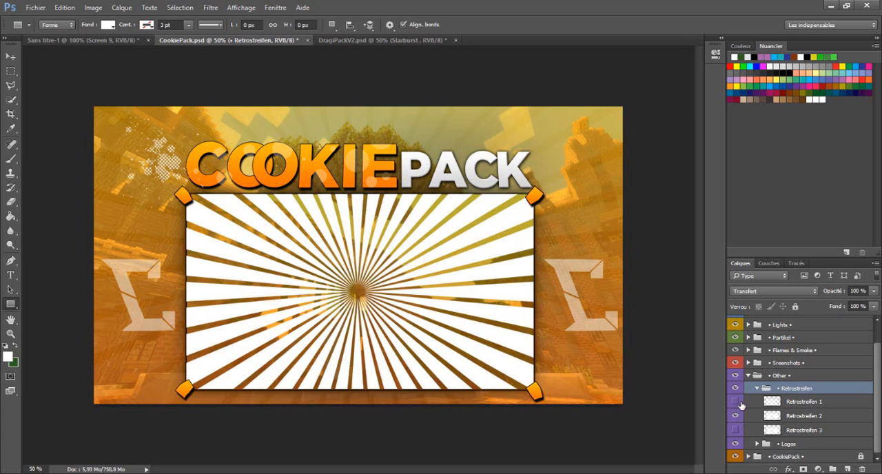
- Darken the Retrostreifen 2 layer to grey by lowering its lightness with a Hue/Saturation adjustment
right_click(819, 418)
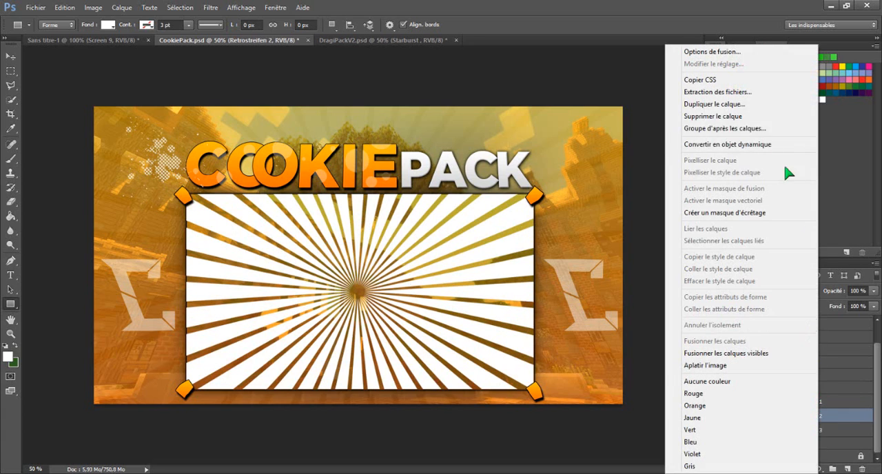
click(640, 158)
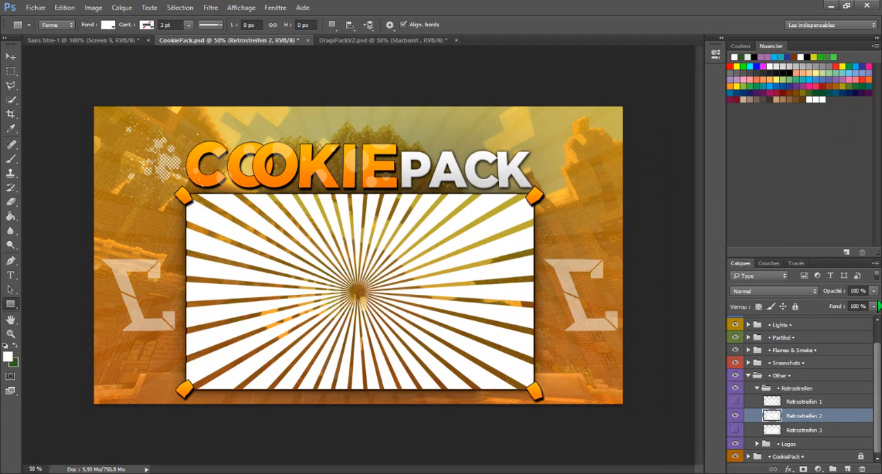
key(ctrl+u)
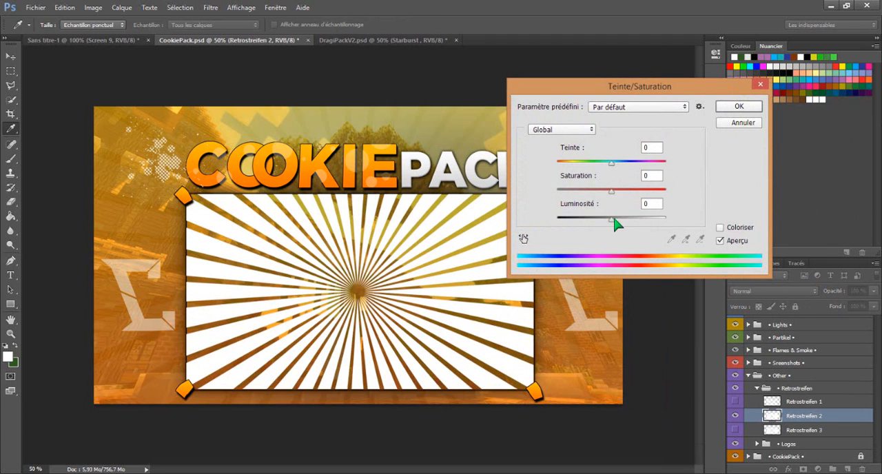
drag(611, 219, 586, 226)
click(736, 107)
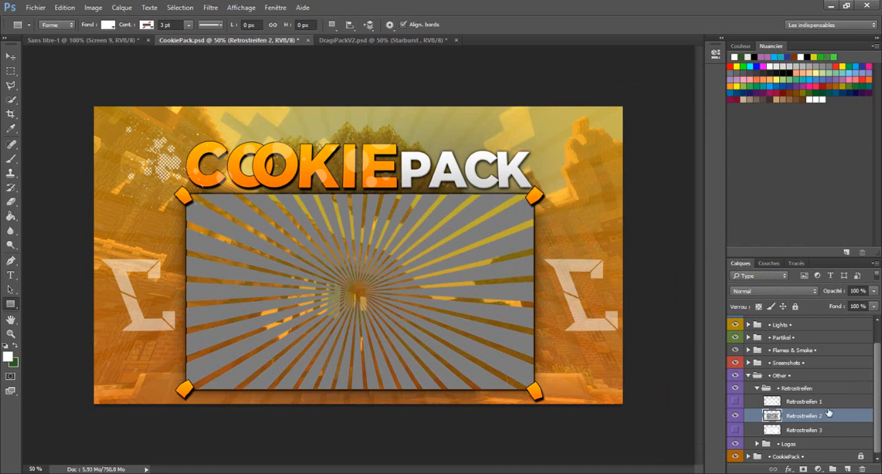
- Duplicate the Retrostreifen 2 layer into the Sans titre-1 document and switch to that document
right_click(824, 414)
click(714, 103)
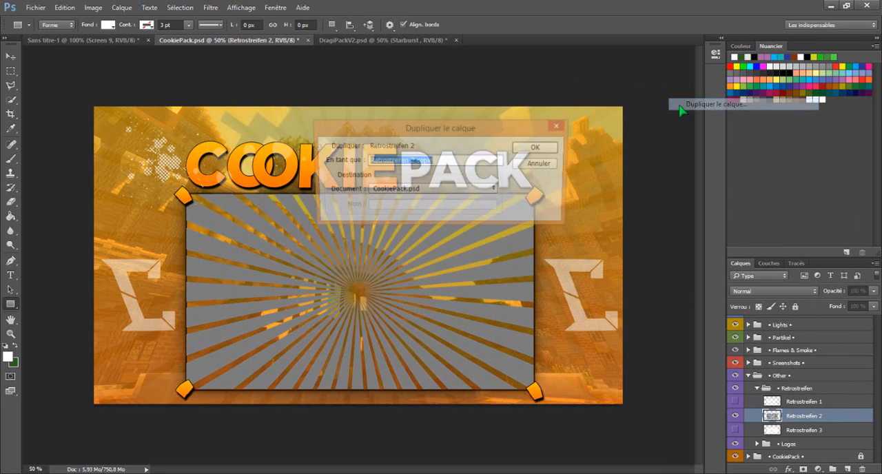
click(472, 192)
click(467, 199)
click(537, 147)
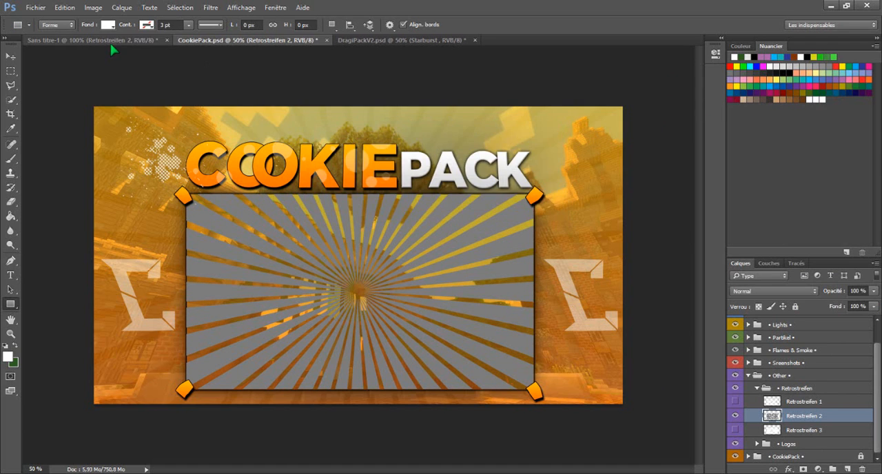
click(90, 40)
drag(485, 343, 451, 321)
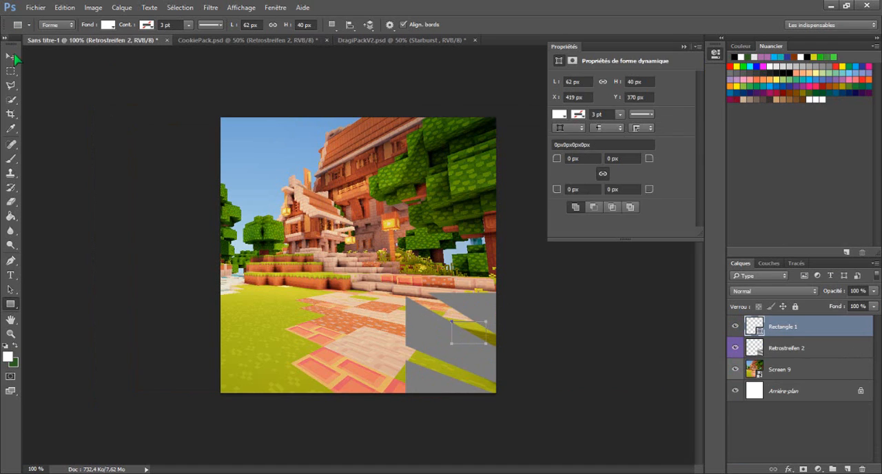
key(v)
mouse_move(394, 299)
mouse_down()
mouse_move(67, 54)
mouse_move(1, 74)
mouse_up()
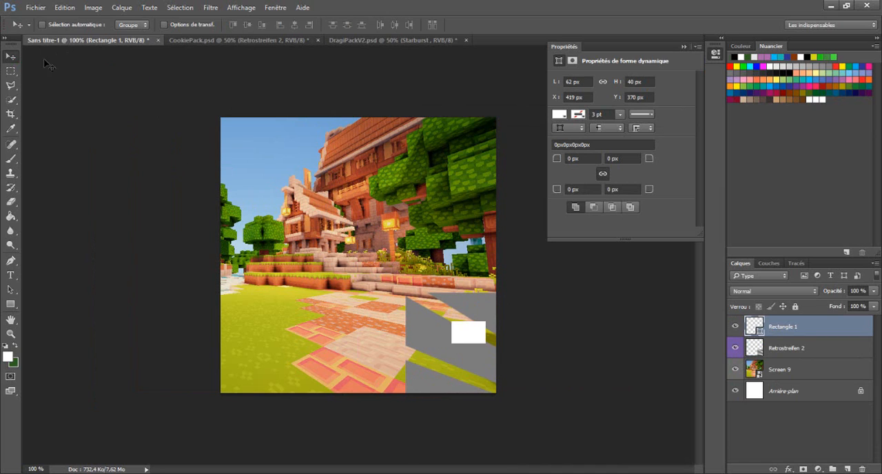
drag(489, 329, 427, 302)
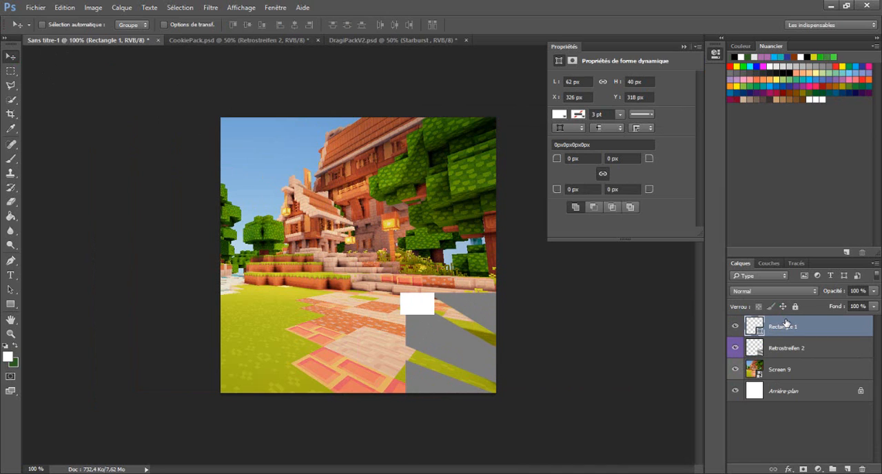
key(Delete)
- Move the Retrostreifen 2 rays so they cover the whole image with their centre near its middle
drag(452, 343, 116, 119)
drag(400, 246, 377, 262)
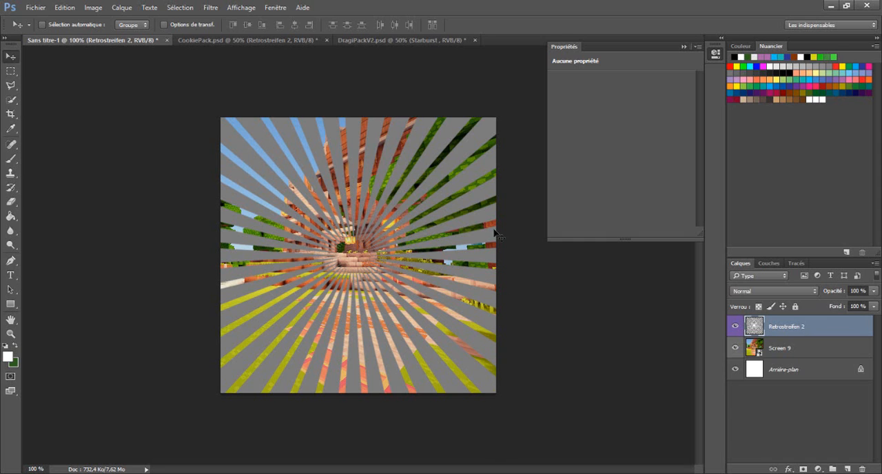
- In CookiePack.psd, hide Retrostreifen 2 and collapse the Retrostreifen and Other groups
click(252, 40)
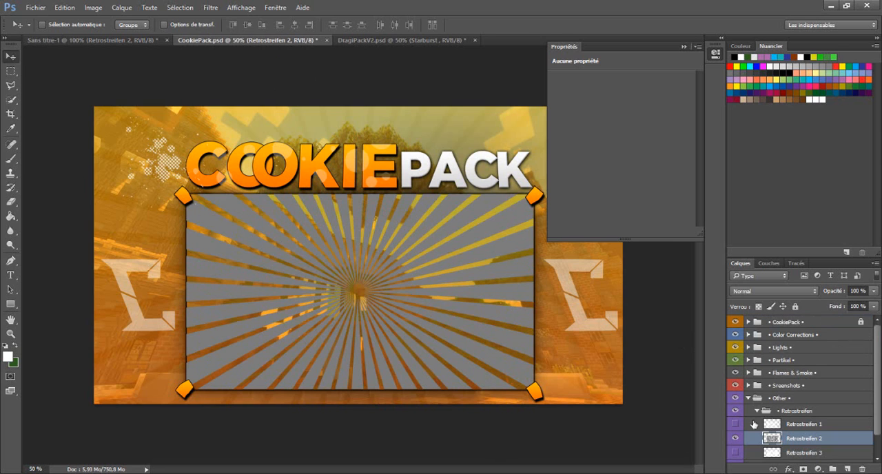
click(734, 438)
click(758, 411)
click(749, 398)
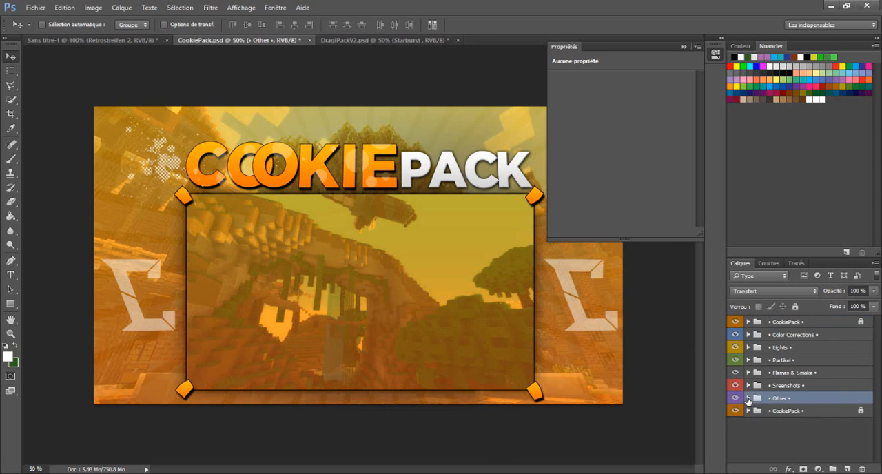
- Expand the Partikel group and its Partikel subgroup in CookiePack.psd and make the Particle 4 layer visible
click(762, 373)
click(760, 385)
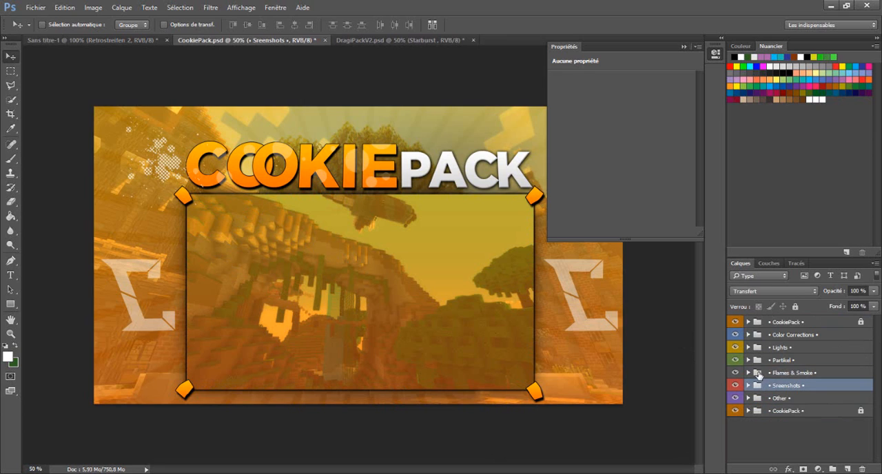
click(764, 346)
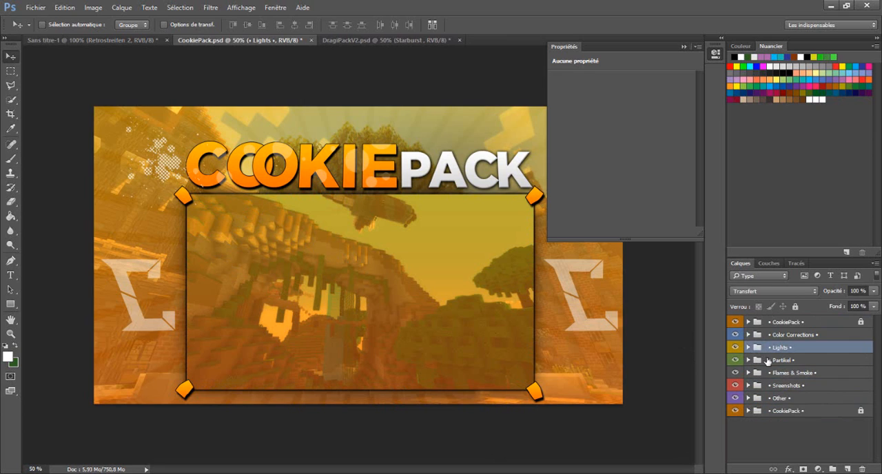
click(759, 360)
click(748, 360)
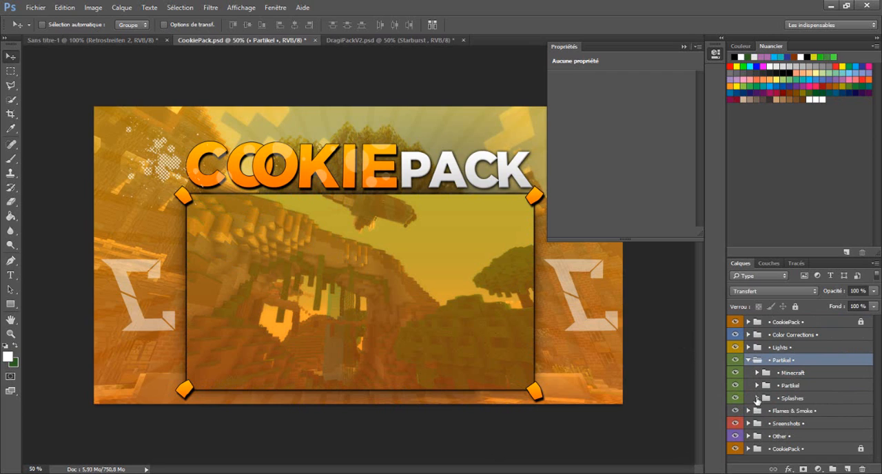
click(757, 386)
scroll(831, 376, down, 3)
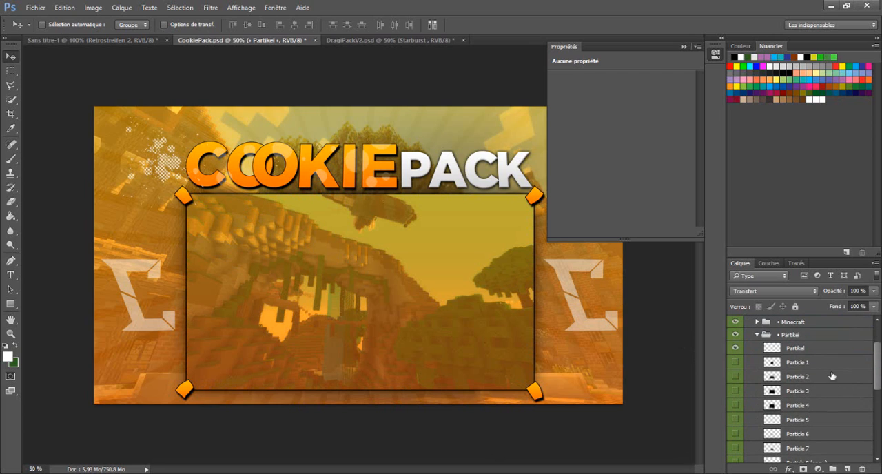
click(736, 391)
click(735, 405)
- Duplicate the Particle 4 layer into the Sans titre-1 document and move the particles there so they cover the image
right_click(794, 407)
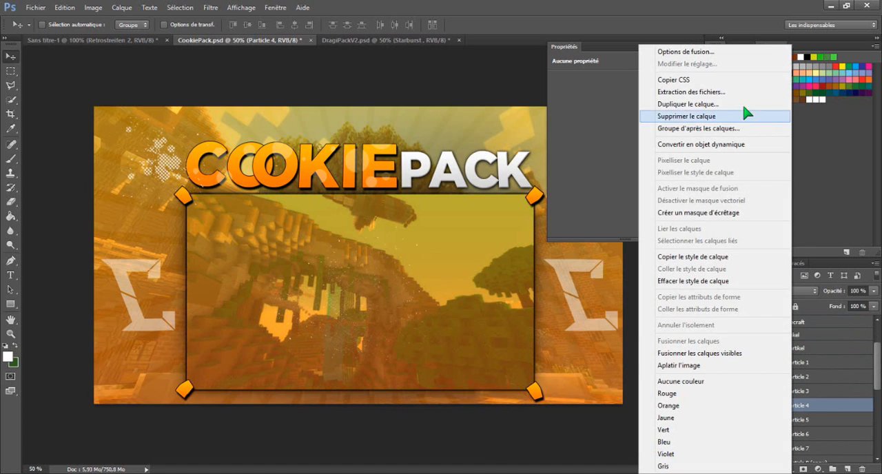
click(731, 102)
click(471, 192)
click(414, 200)
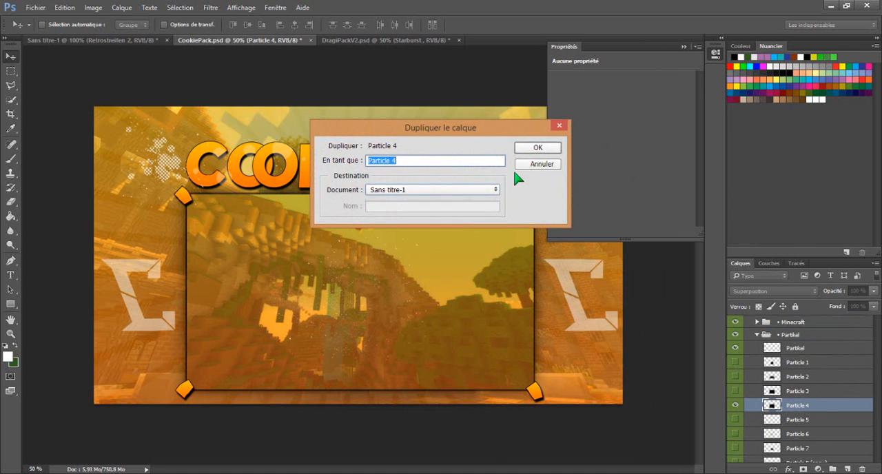
click(537, 148)
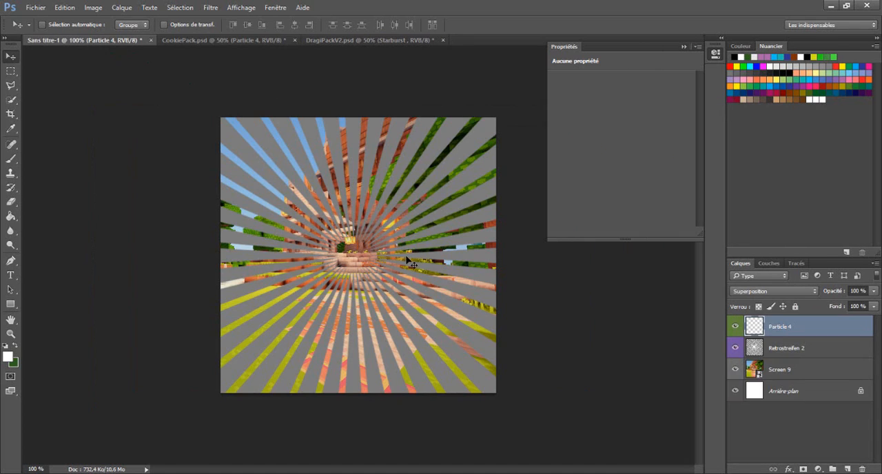
drag(408, 262, 345, 204)
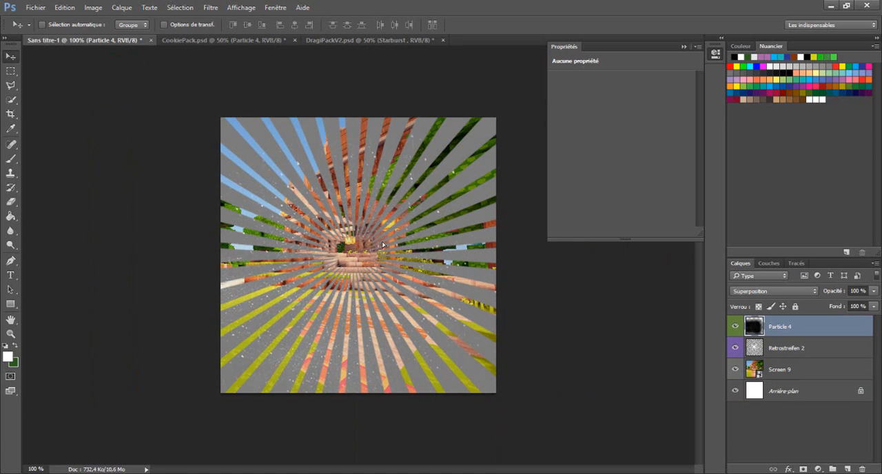
- Duplicate Particle 4 within Sans titre-1 and shift the copy up and to the right to thicken the particles
right_click(819, 324)
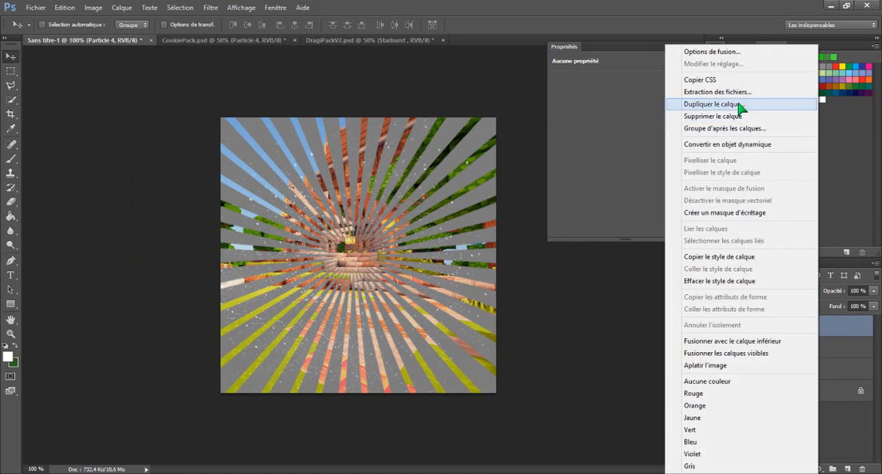
click(811, 103)
click(531, 147)
drag(424, 218, 456, 186)
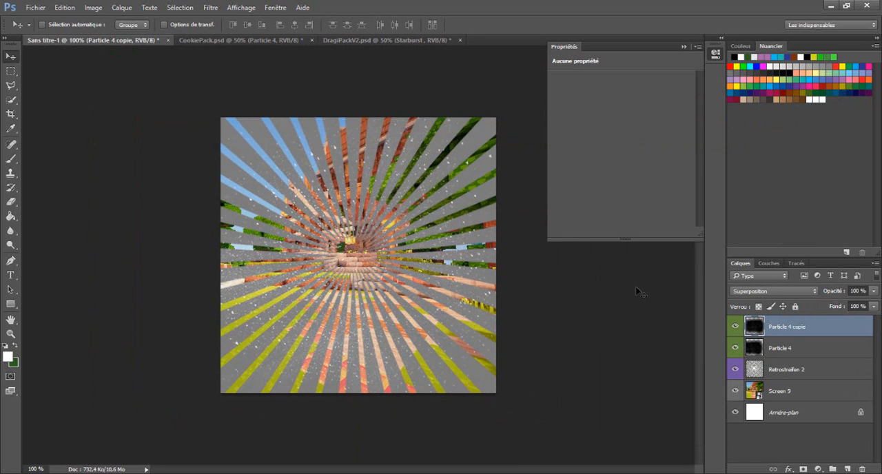
- Duplicate the Particle 4 copie layer and offset this second copy slightly up and to the right
right_click(778, 326)
click(682, 106)
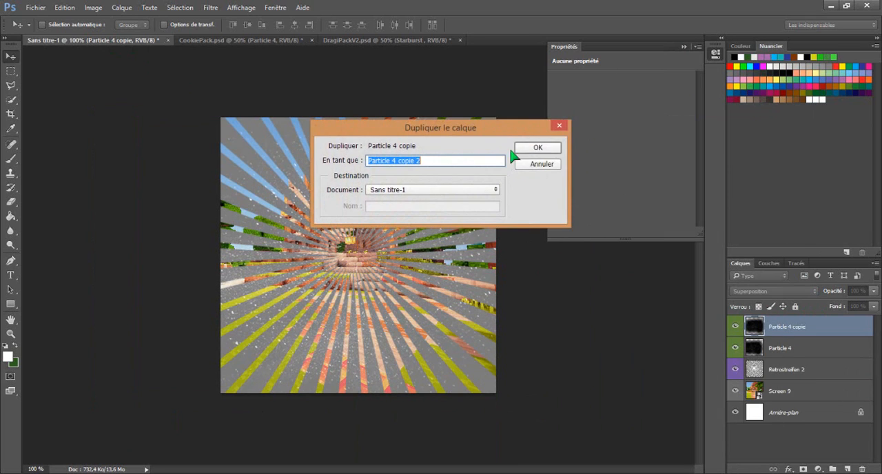
click(538, 148)
drag(423, 228, 442, 200)
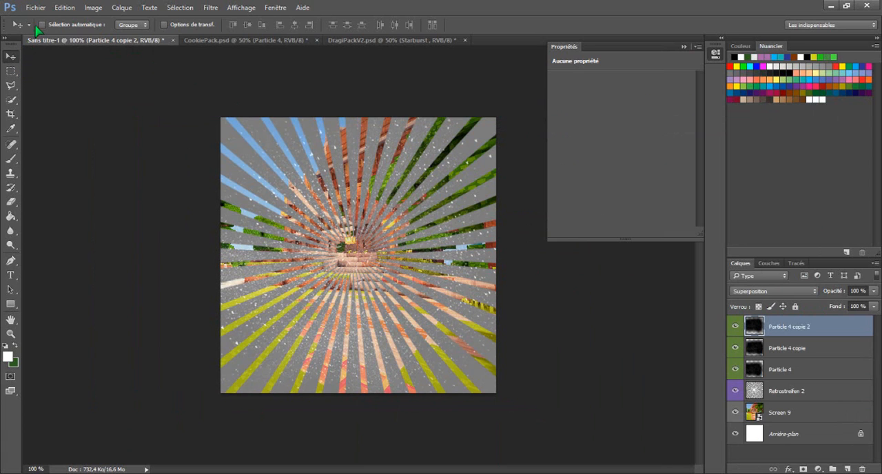
- Create a new empty layer above the particle layers
click(131, 7)
mouse_move(227, 21)
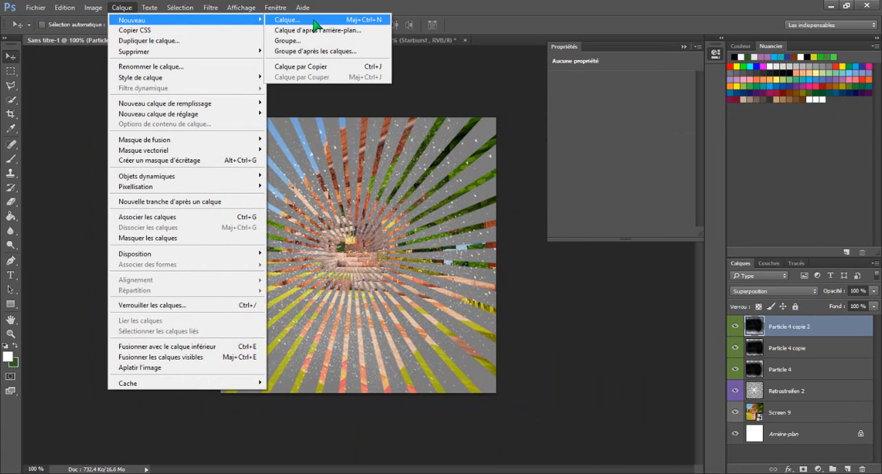
click(313, 25)
click(563, 149)
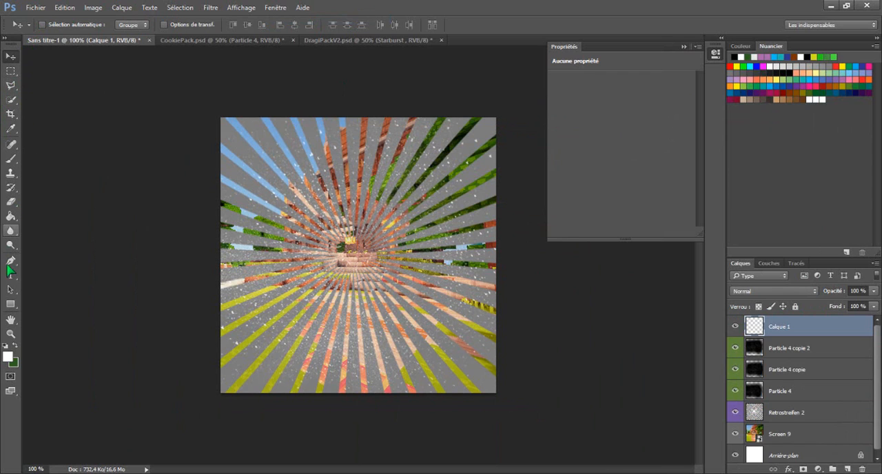
- Set the foreground colour to grey #898989 and fill the new layer with it using the Paint Bucket
right_click(13, 216)
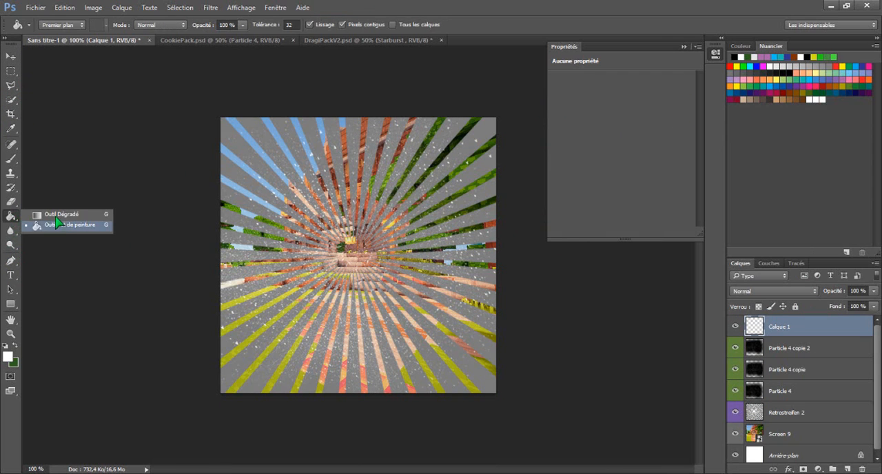
click(58, 226)
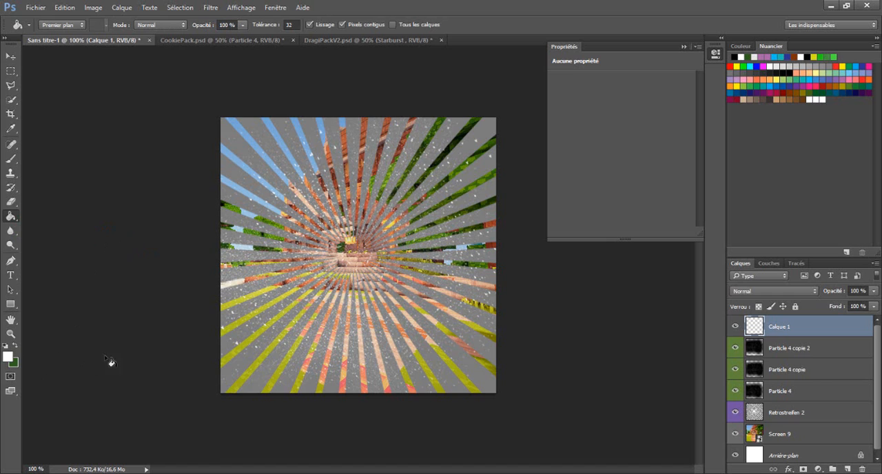
click(9, 356)
drag(261, 208, 214, 204)
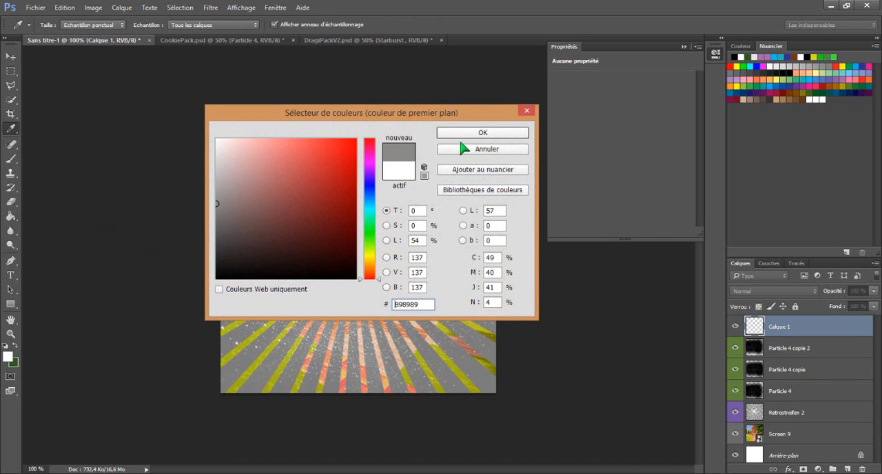
click(474, 133)
click(372, 255)
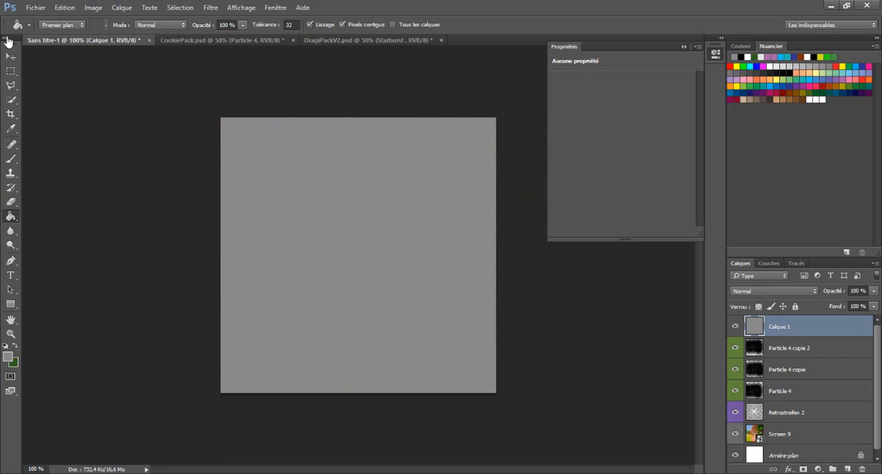
- Delete a rectangular area slightly inside the canvas edges from the grey layer to leave a thin border, then deselect
click(10, 72)
drag(12, 76, 64, 72)
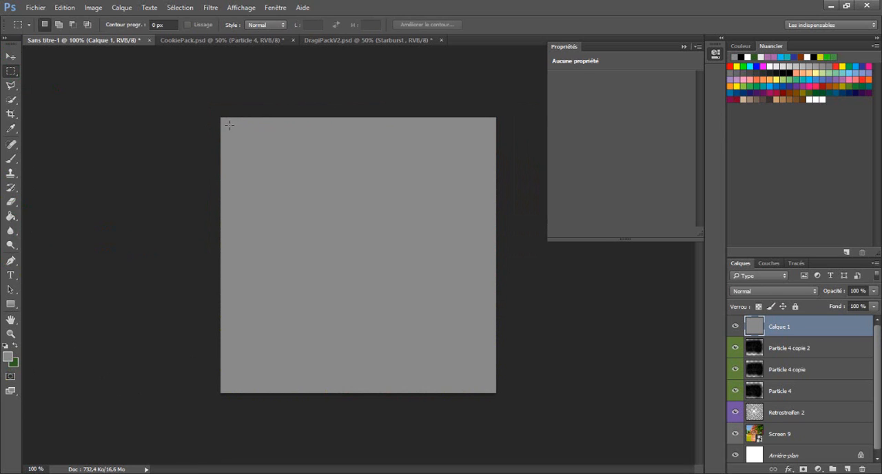
drag(226, 122, 492, 389)
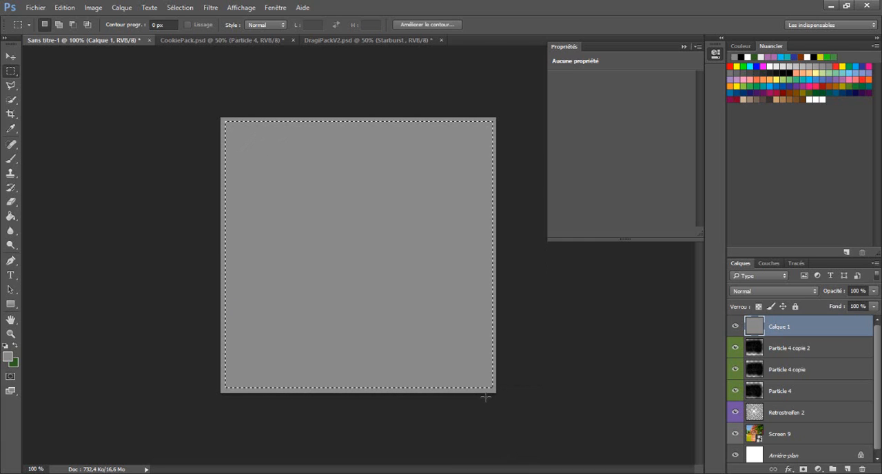
key(Delete)
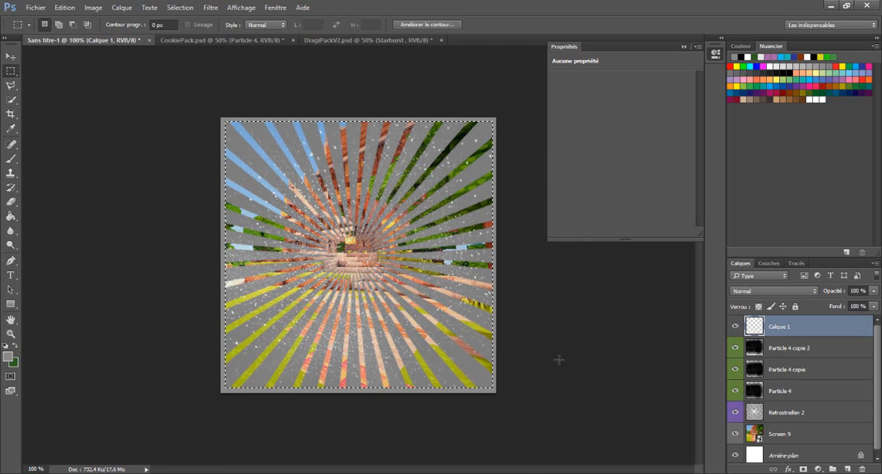
key(ctrl+d)
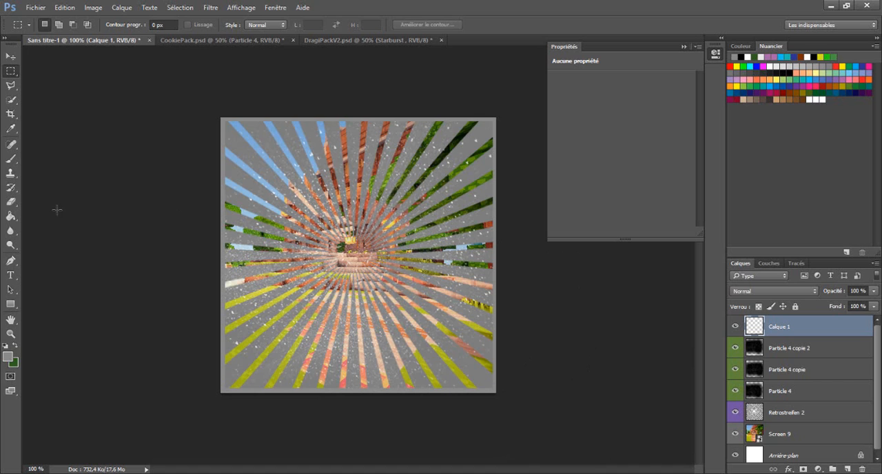
- Find the character render poskfioeojfbei.png and embed it in the Sans titre-1 document
click(33, 8)
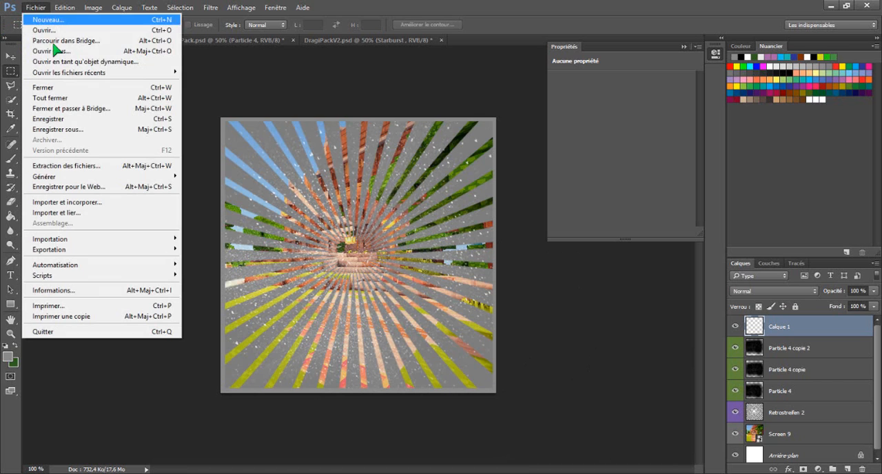
click(98, 202)
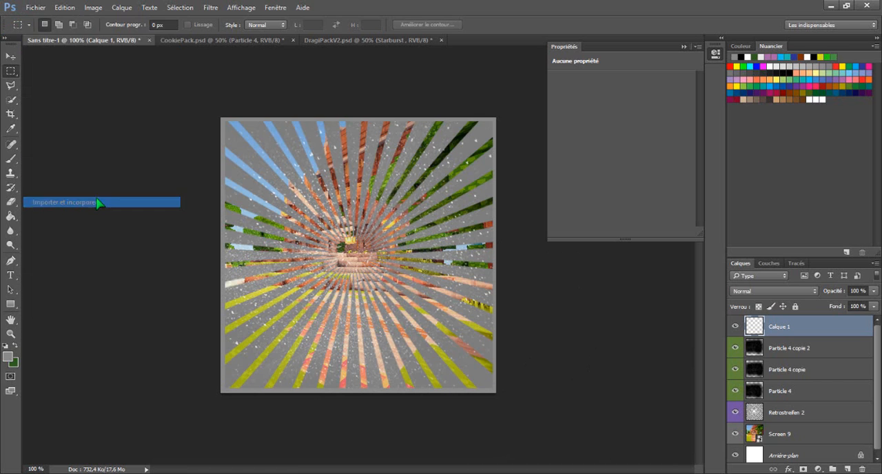
click(795, 27)
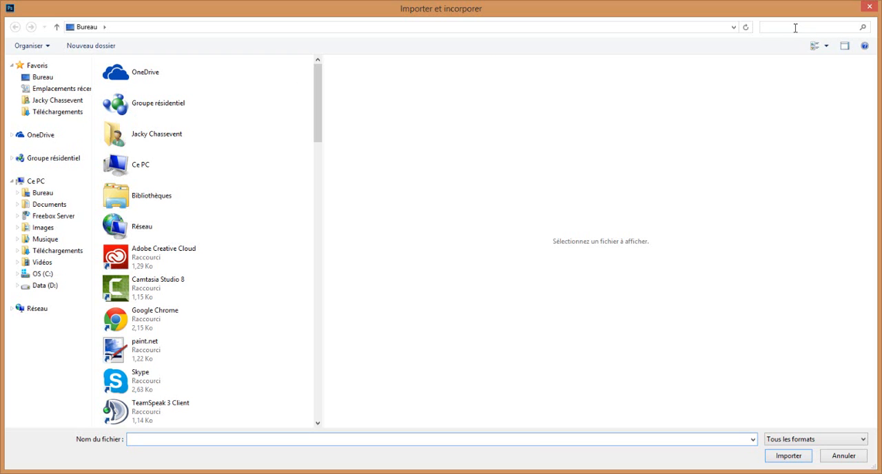
text(pos)
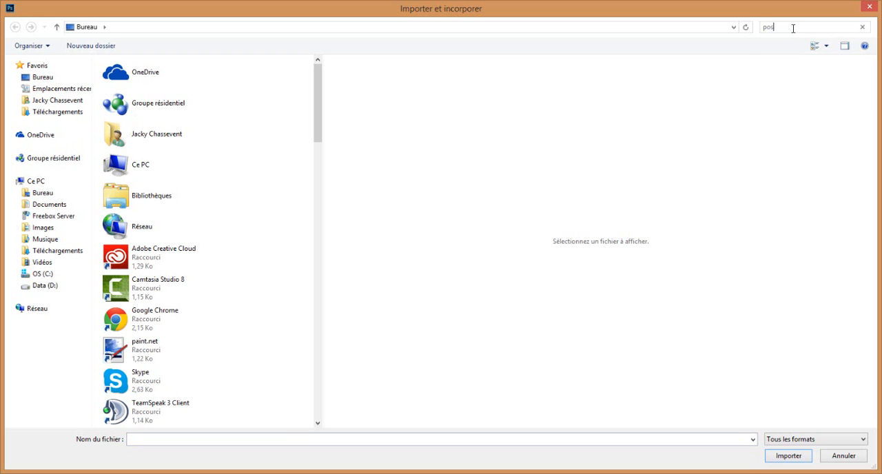
text(i)
click(191, 65)
double_click(191, 66)
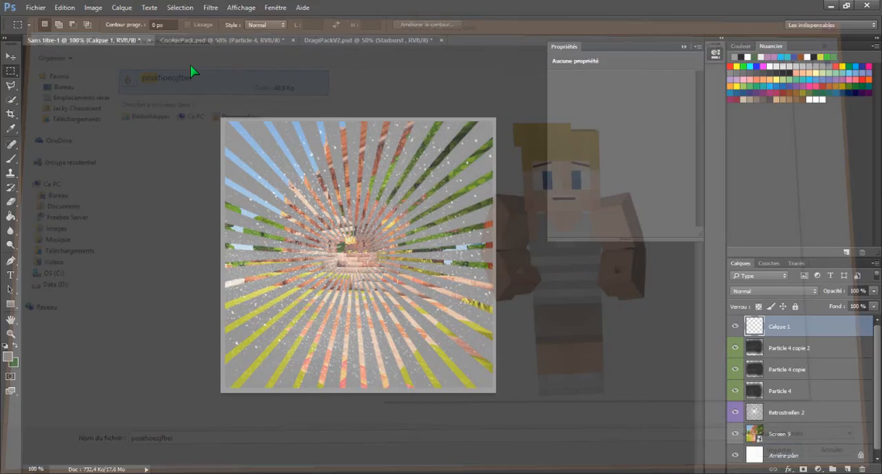
- Enlarge the character render to about 109.5% width, centre it over the rays, and commit the placement
drag(377, 230, 392, 302)
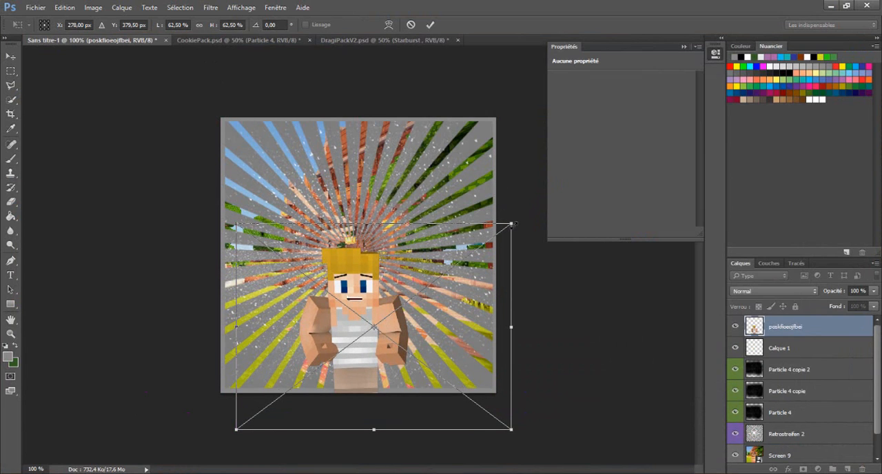
drag(512, 224, 719, 72)
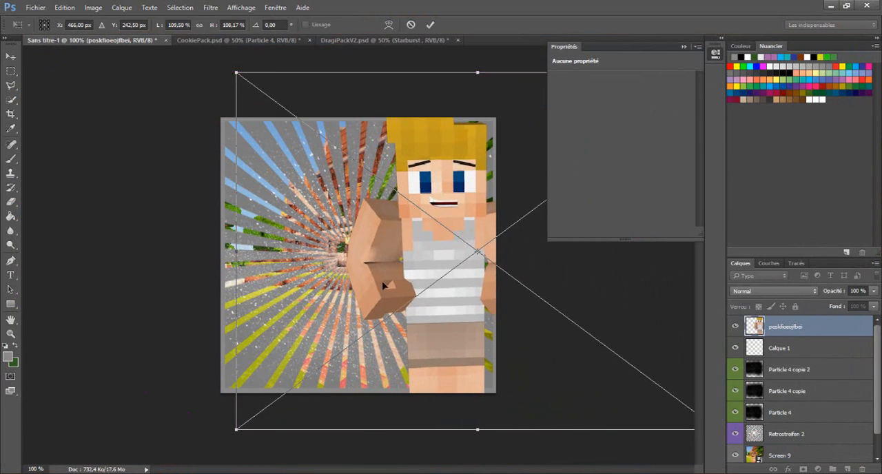
drag(384, 285, 310, 308)
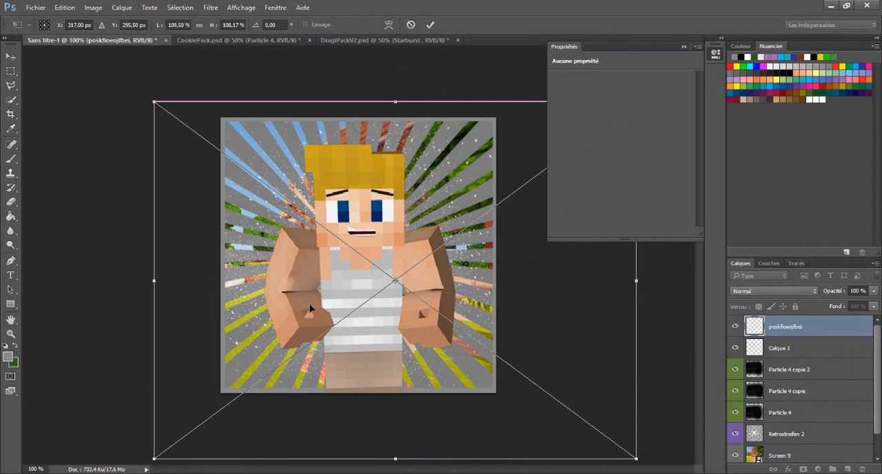
drag(397, 270, 394, 262)
right_click(373, 267)
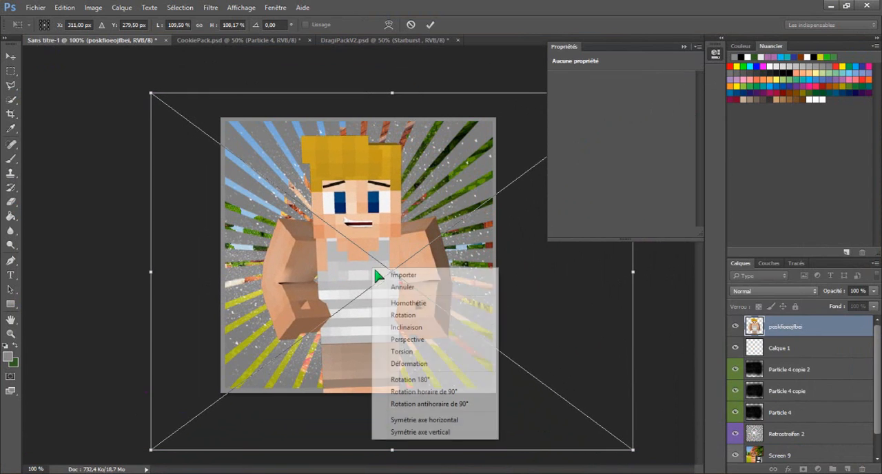
click(390, 277)
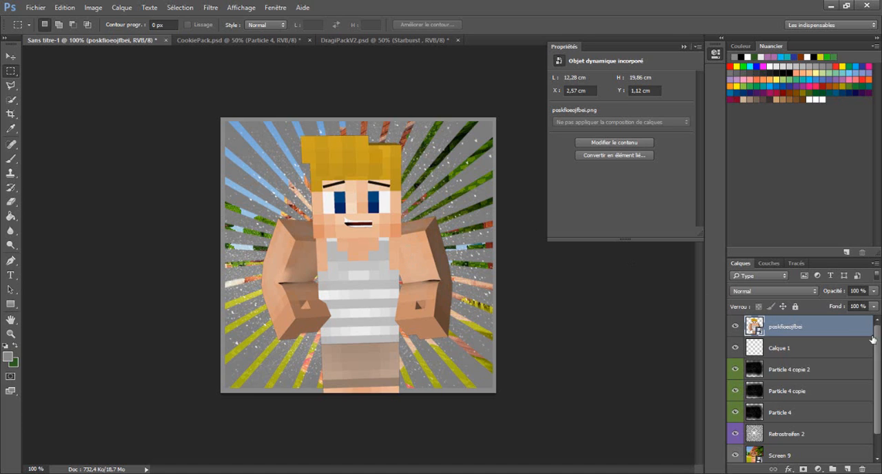
- In CookiePack.psd, hide Particle 4, collapse the Partikel subgroup and expand the Flames & Smoke group
click(258, 40)
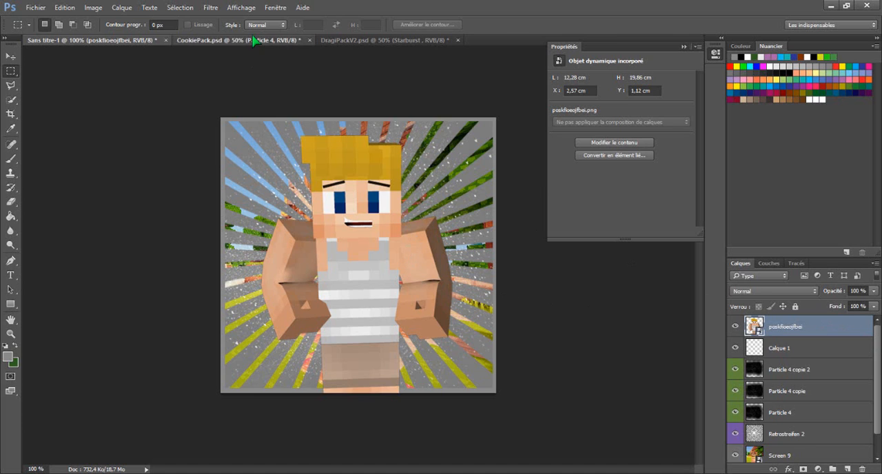
click(735, 455)
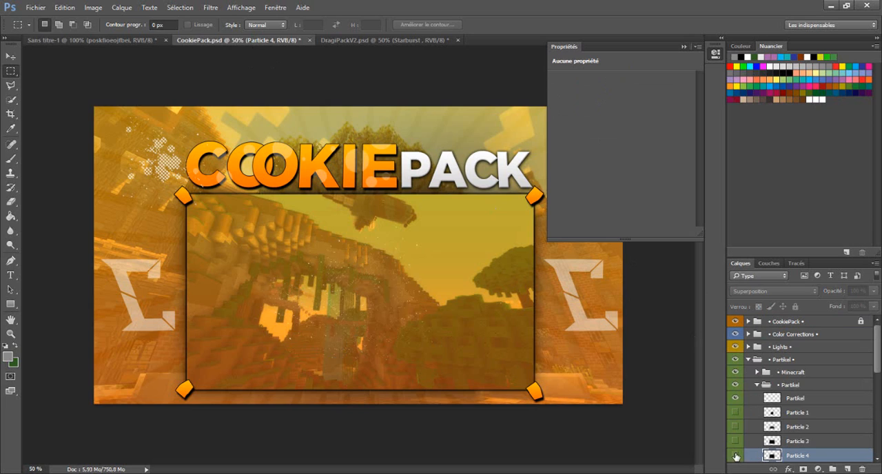
click(756, 386)
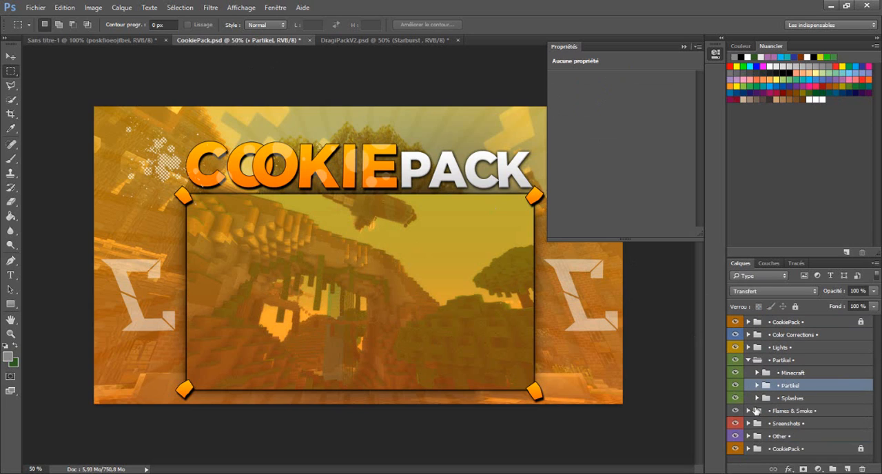
click(748, 411)
scroll(789, 407, down, 1)
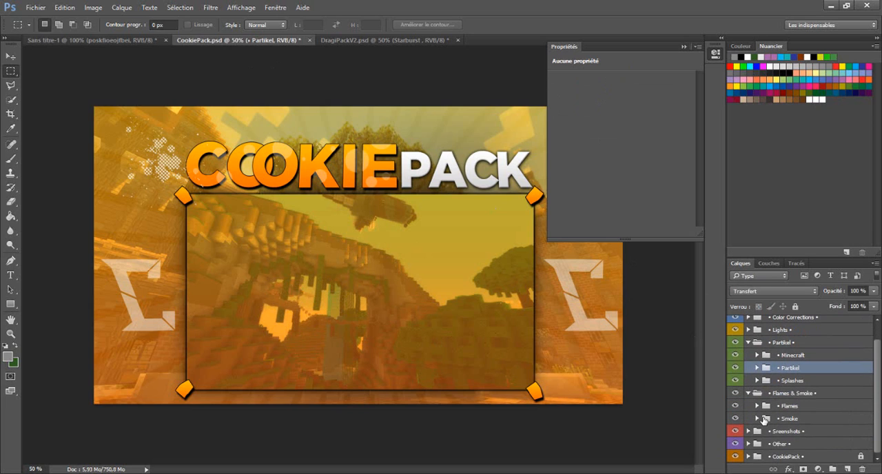
- Expand the Smoke group and preview Smoke 1, Smoke 5, Smoke 4 and Smoke 3 on the canvas
click(757, 418)
scroll(792, 408, down, 3)
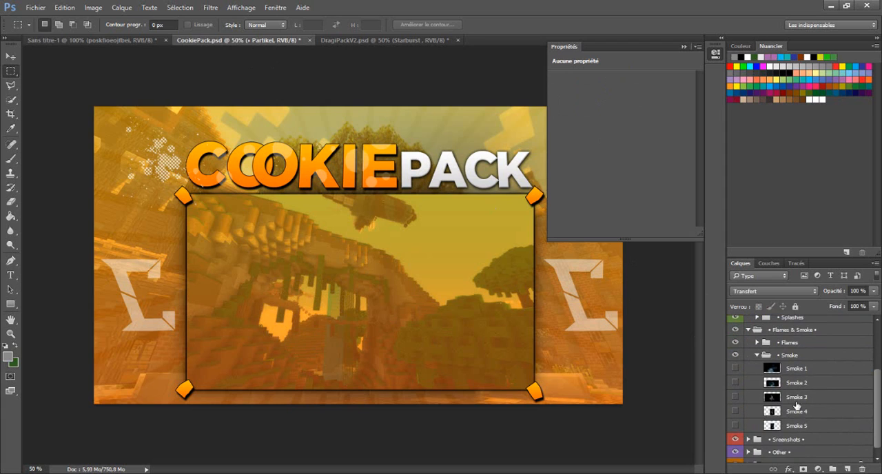
click(735, 368)
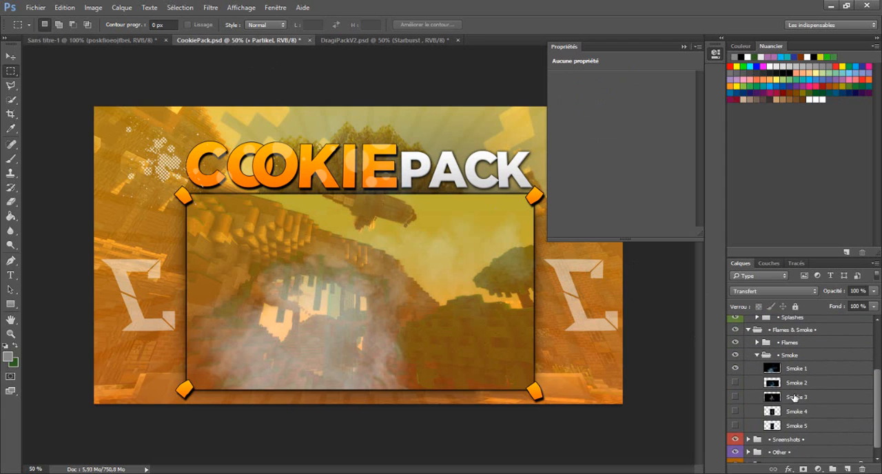
click(735, 425)
click(735, 426)
click(735, 412)
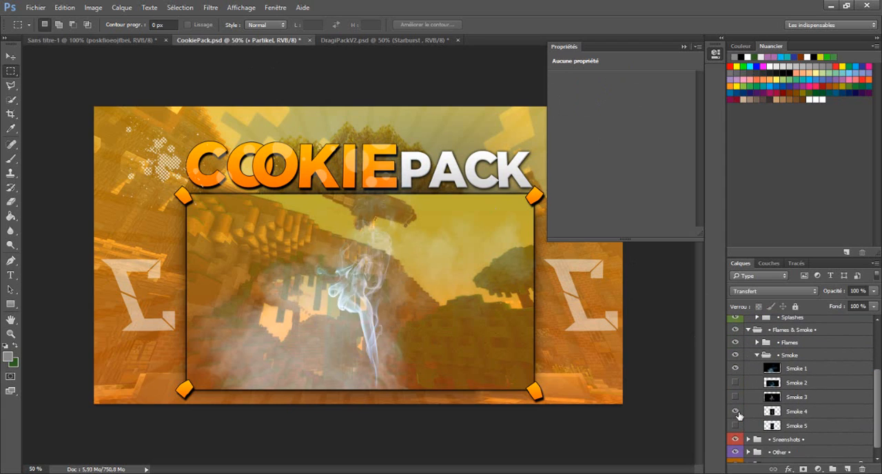
click(735, 411)
click(735, 397)
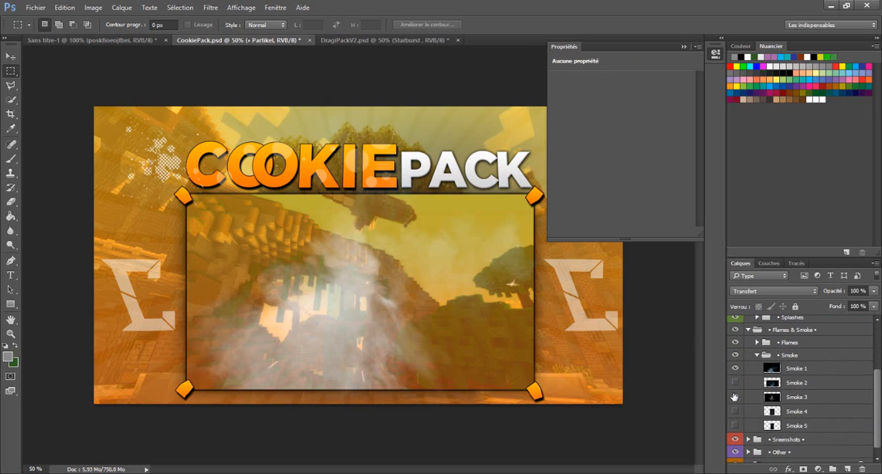
click(735, 396)
- Show Smoke 2 in the Smoke group and hide Smoke 1
click(735, 382)
click(735, 355)
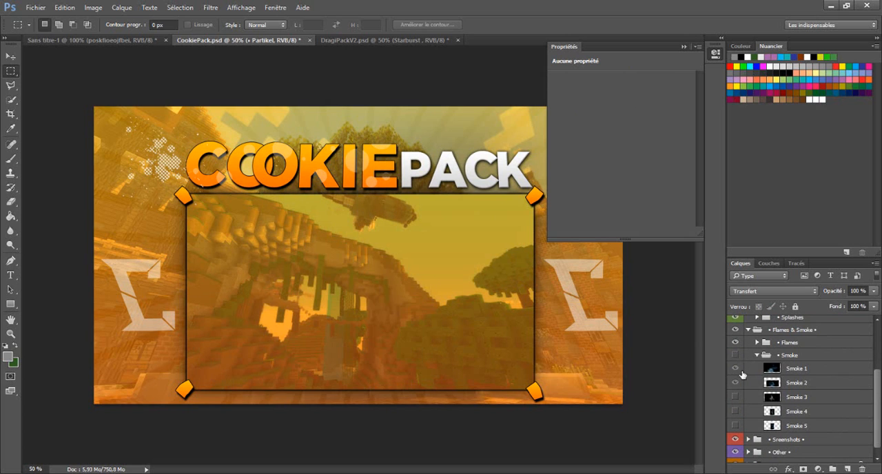
click(737, 382)
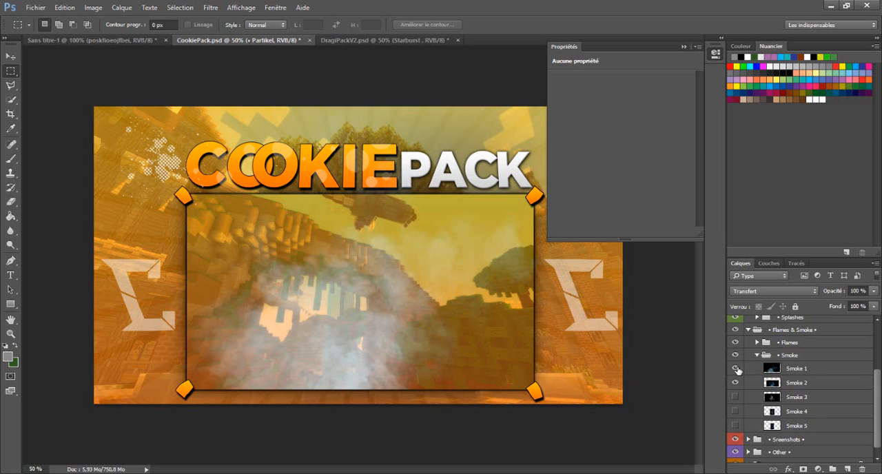
click(735, 369)
- Duplicate the Smoke 2 layer into the Sans titre-1 document and switch to that document
click(800, 388)
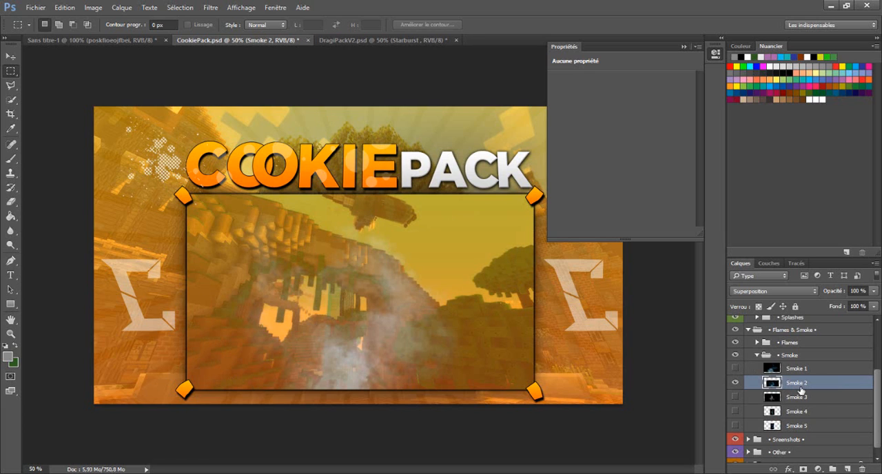
right_click(753, 384)
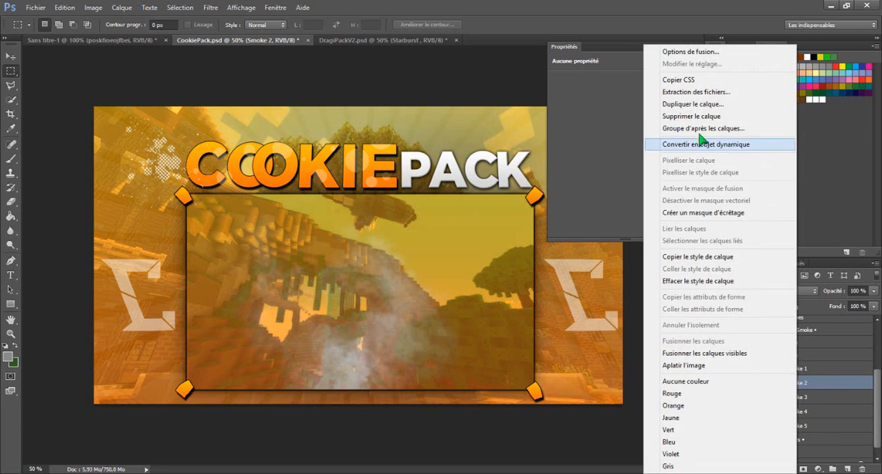
click(675, 107)
click(465, 191)
click(448, 199)
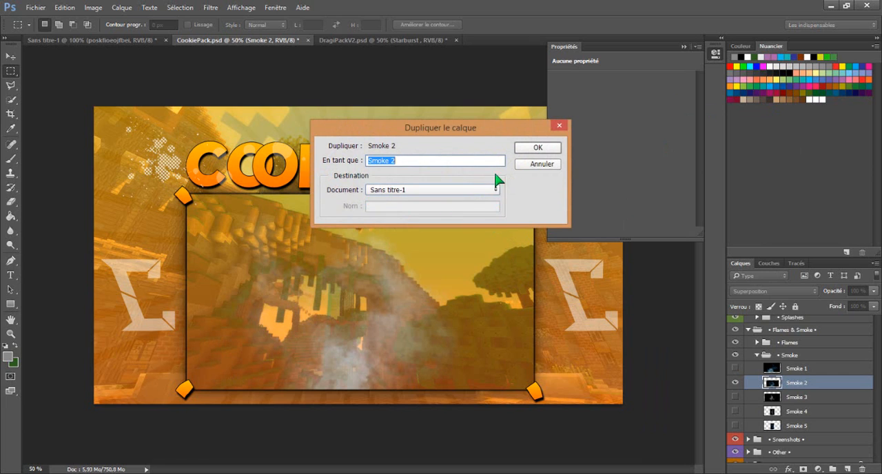
click(537, 148)
click(84, 40)
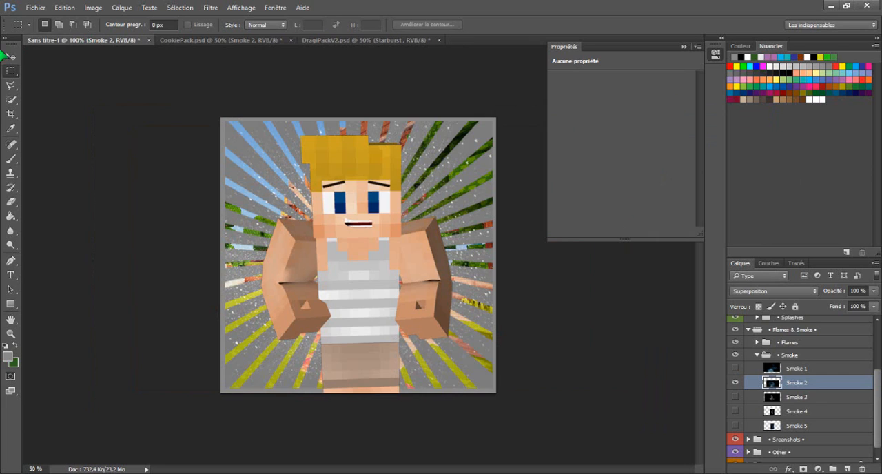
- Move the smoke over the lower part of the image, then duplicate Smoke 2 and shift the copy to the left
key(v)
drag(233, 205, 350, 308)
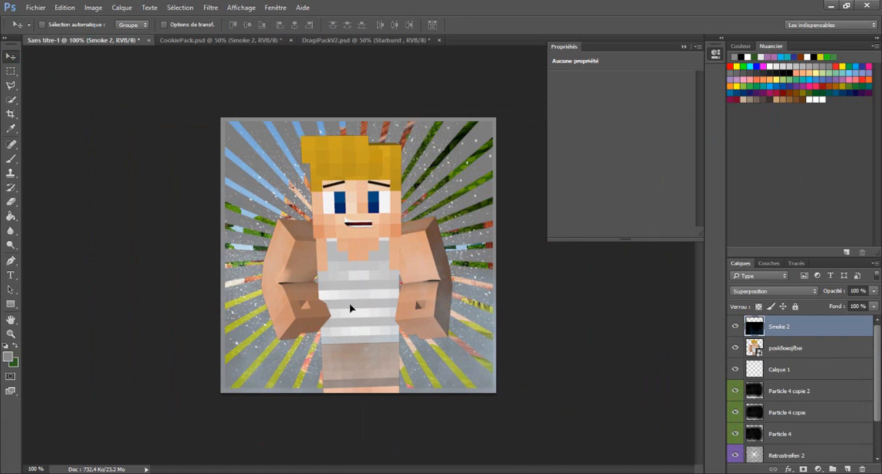
right_click(779, 329)
click(651, 104)
click(536, 146)
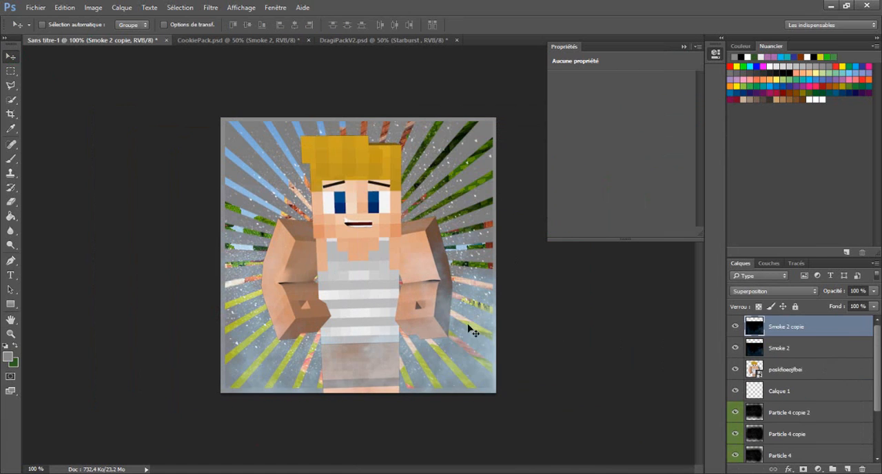
drag(468, 331, 377, 325)
- Duplicate Smoke 2 copie and shift the new copy to the right across the lower part of the image
right_click(826, 331)
click(716, 104)
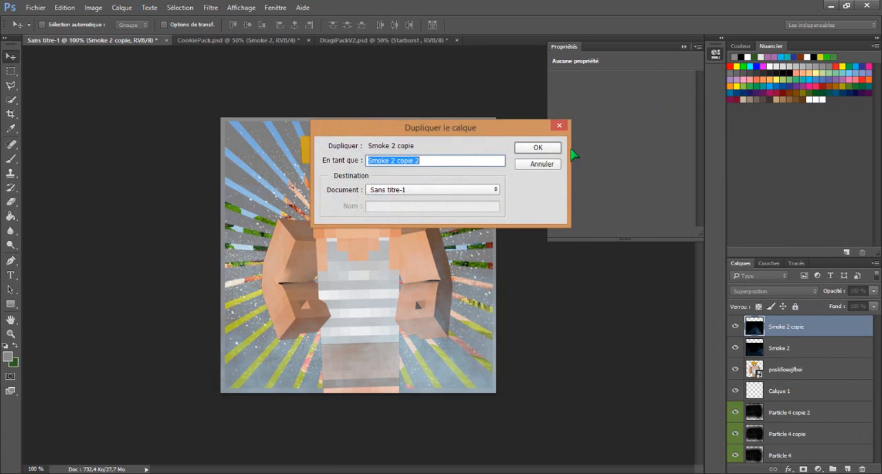
click(537, 147)
drag(399, 338, 480, 337)
- Duplicate Smoke 2 copie 2, place the copy beneath the character render layer and move it up and left behind the character
right_click(816, 327)
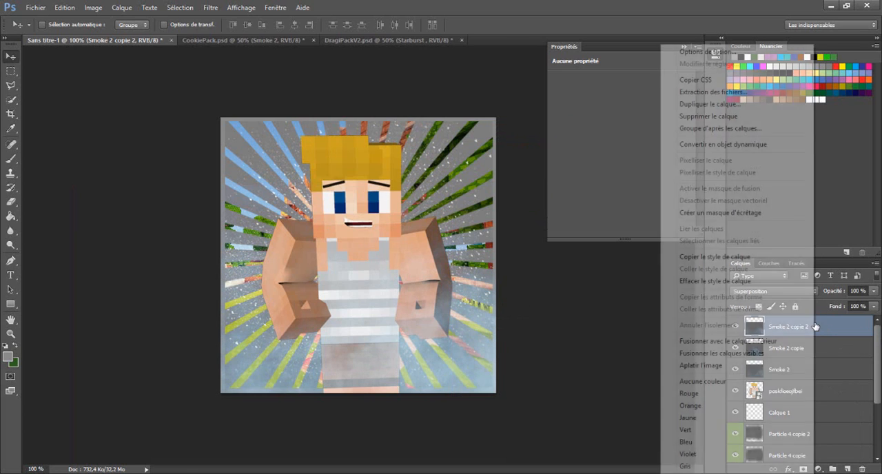
click(699, 109)
click(537, 149)
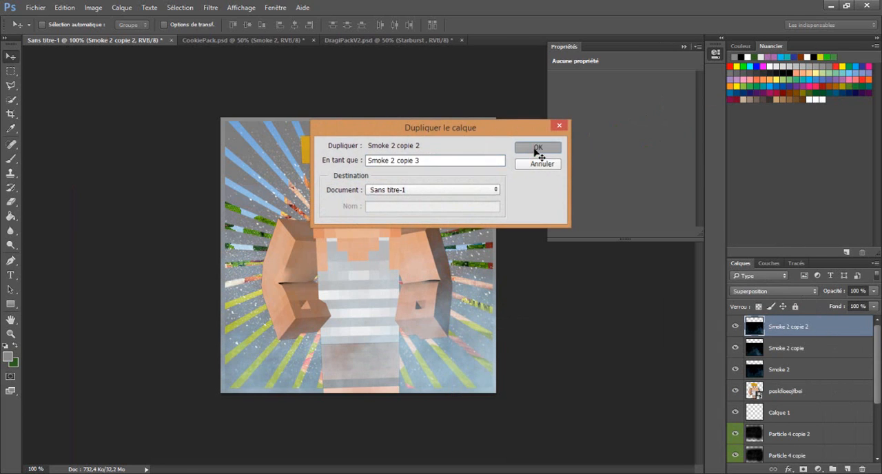
drag(815, 331, 840, 425)
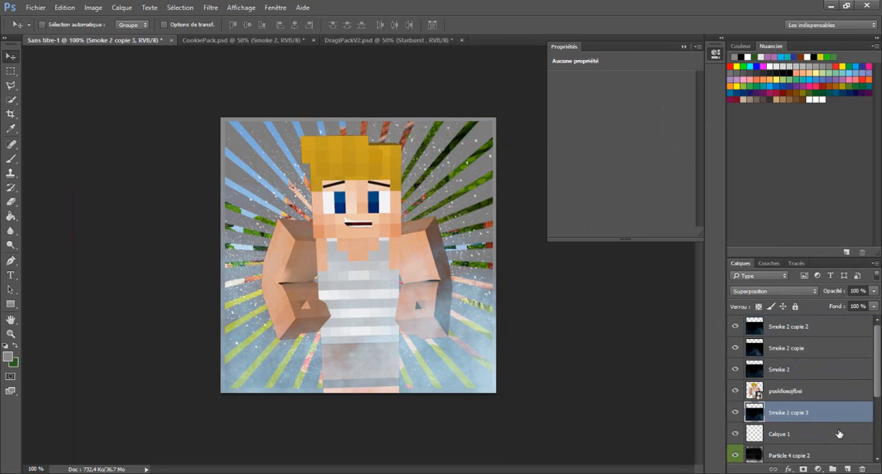
drag(388, 305, 317, 129)
- Duplicate Smoke 2 copie 3 and move the copy up and right over the background
right_click(829, 414)
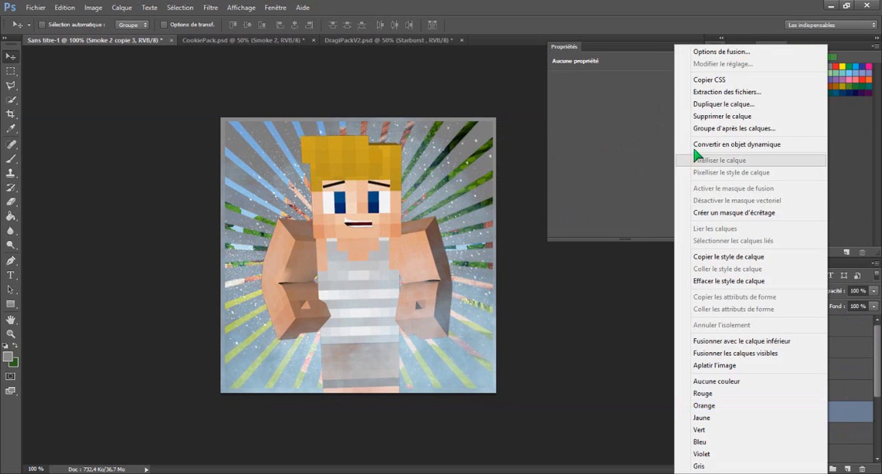
click(696, 104)
click(541, 146)
drag(414, 220, 460, 153)
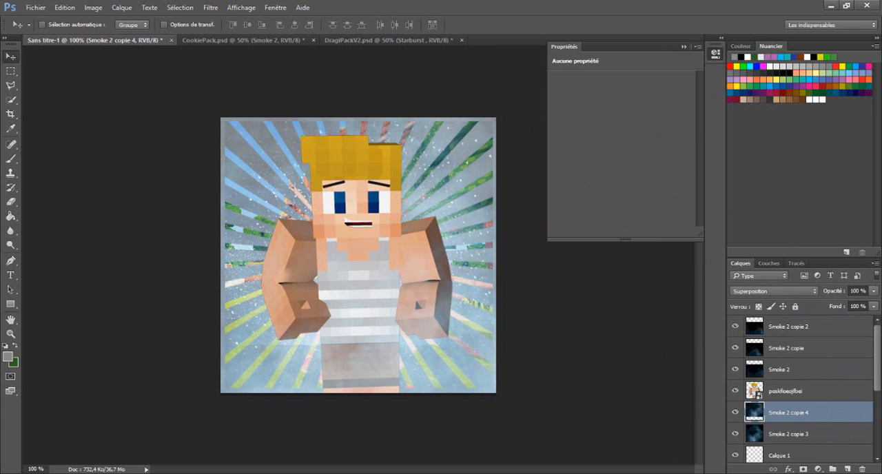
- Duplicate Smoke 2 copie 4 and move the copy further toward the upper-right corner of the image
right_click(815, 412)
click(709, 106)
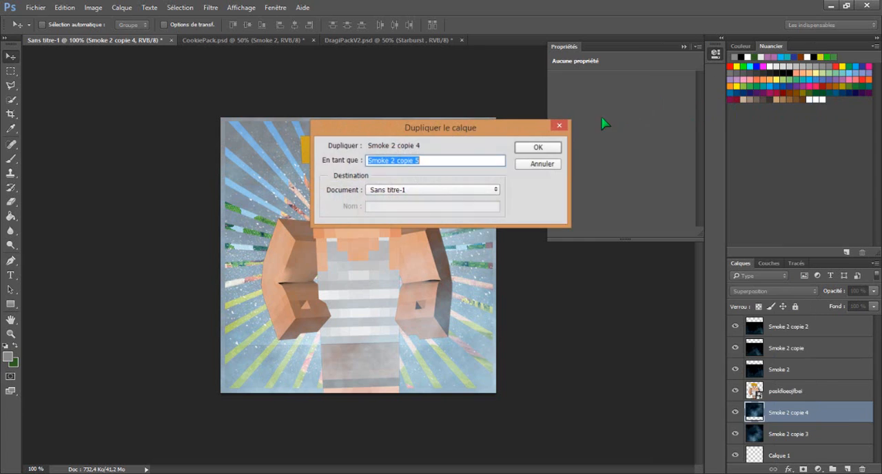
click(541, 146)
drag(464, 181, 524, 129)
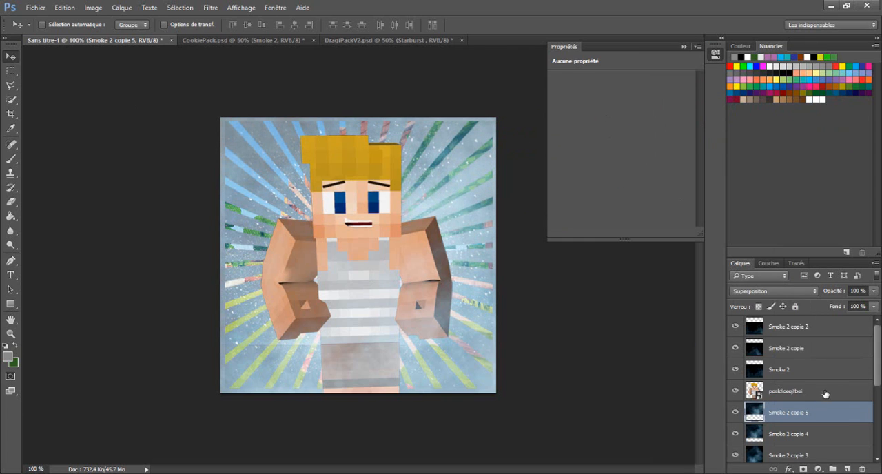
- Duplicate Smoke 2 copie 5 and move the copy left to fill the background's left side with smoke
right_click(813, 412)
click(713, 105)
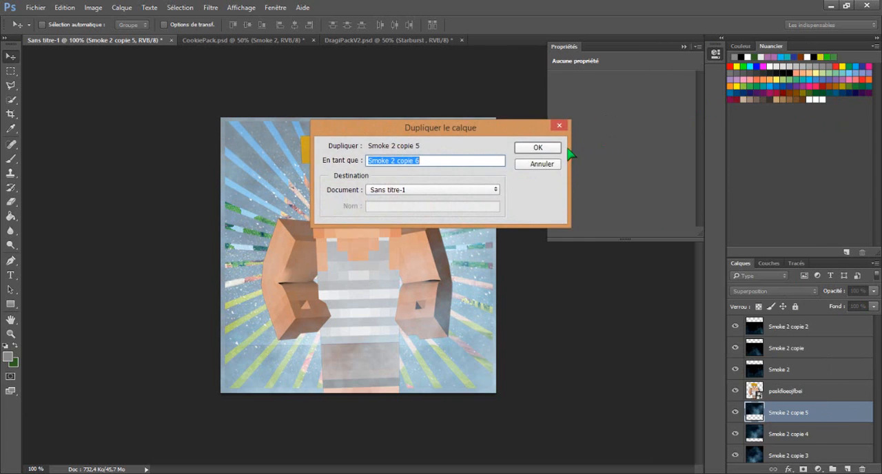
click(537, 148)
drag(413, 183, 229, 182)
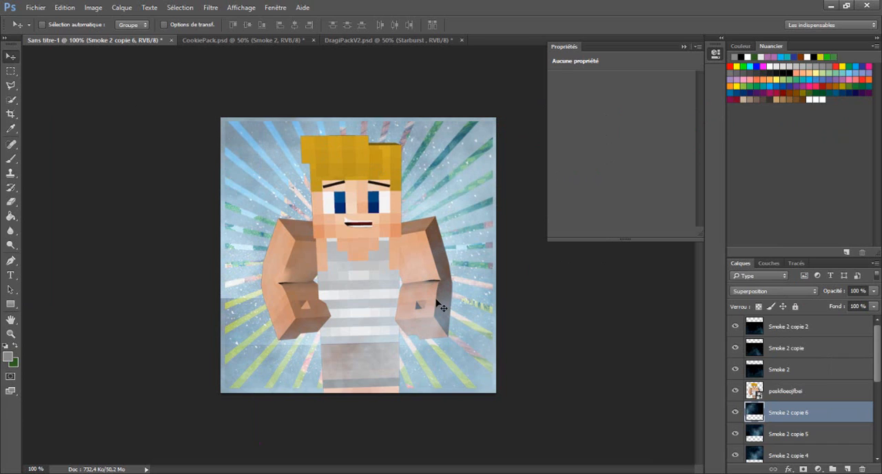
- Save a copy of the image to the desktop (Bureau) as a PNG named YtRe, accepting the PNG options
click(36, 7)
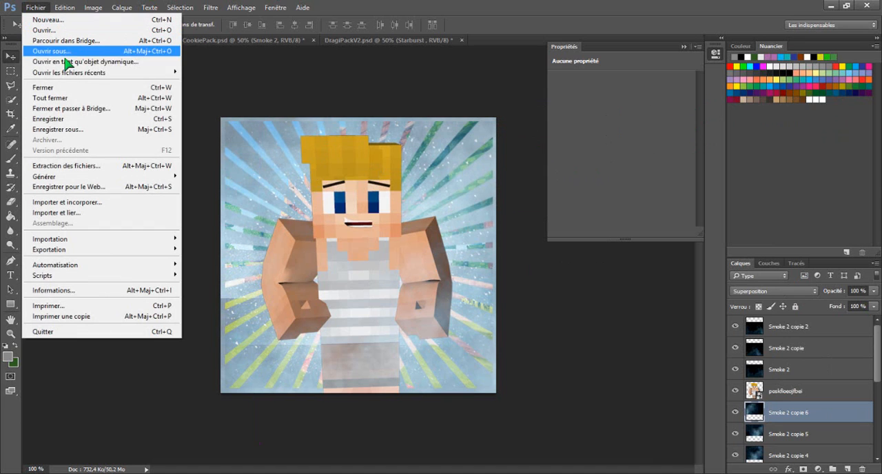
click(83, 129)
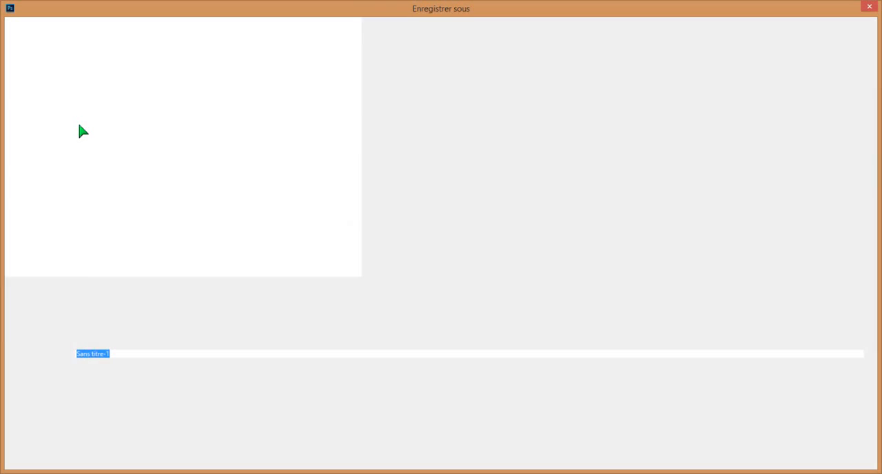
key(BackSpace)
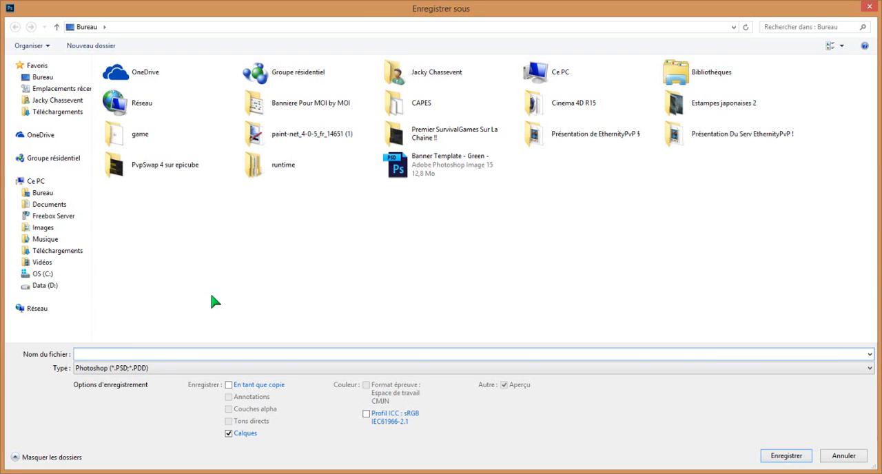
text(YtRe)
click(216, 366)
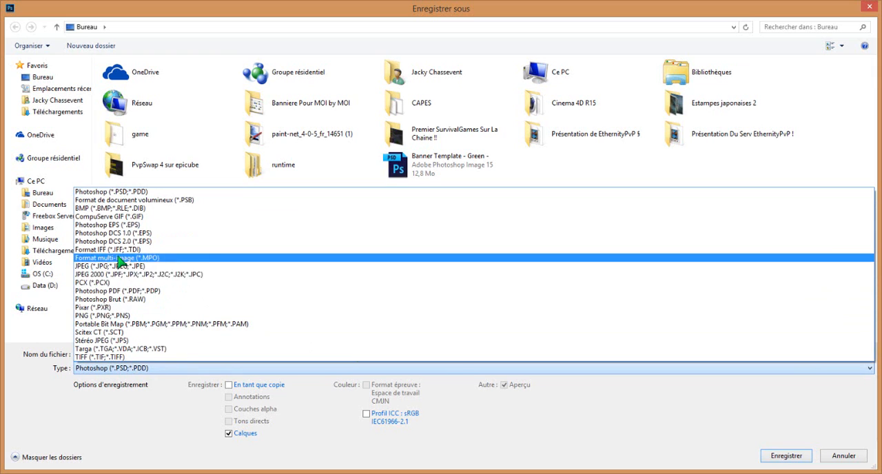
click(117, 316)
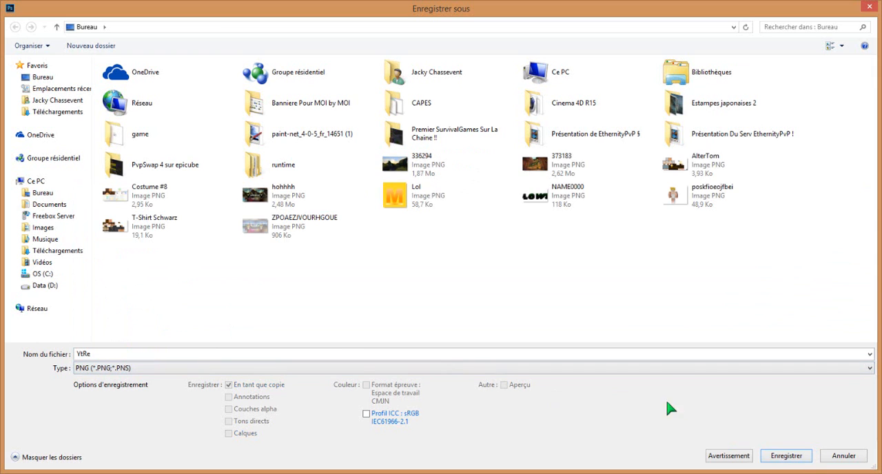
click(791, 456)
click(476, 150)
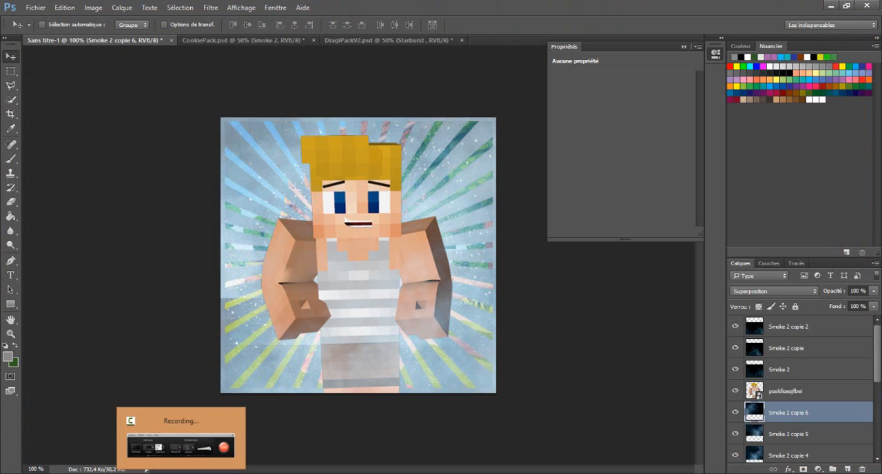
click(182, 473)
click(181, 473)
click(181, 473)
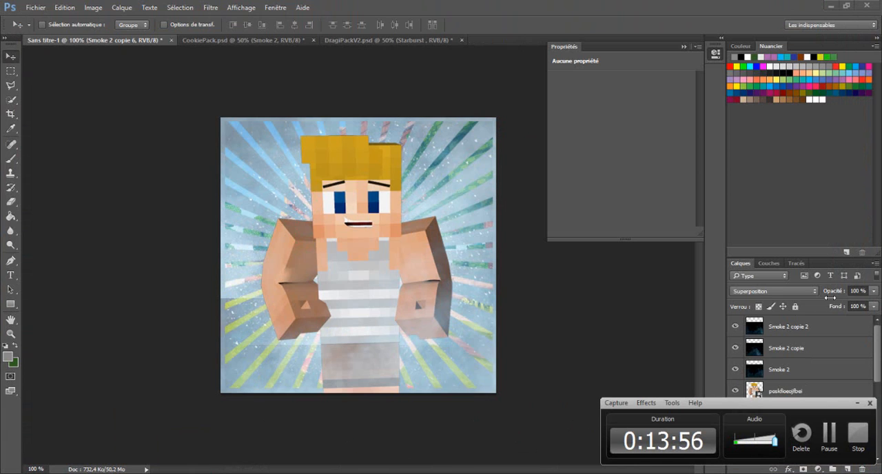
click(829, 432)
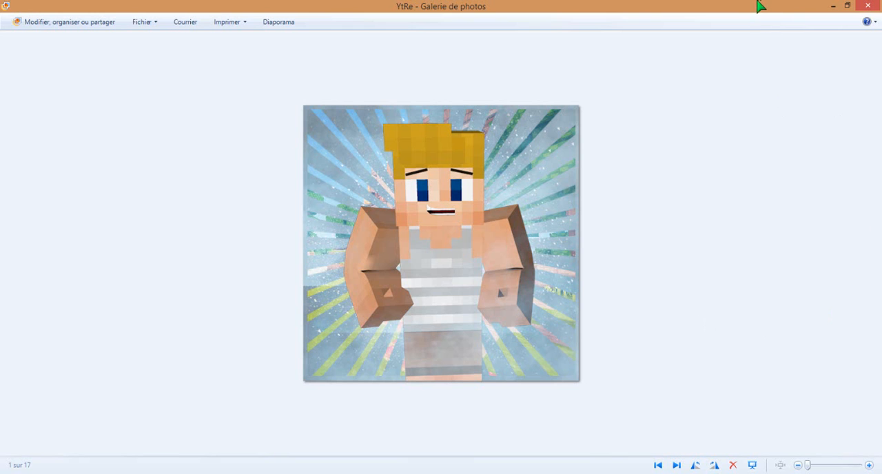
- Examine the exported YtRe image in Galerie de photos at enlarged and full-image size
scroll(426, 233, up, 3)
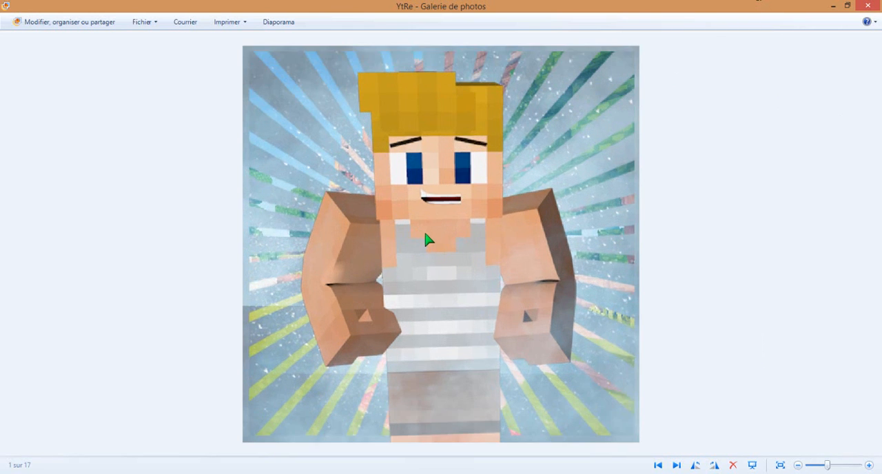
scroll(439, 229, down, 3)
scroll(446, 233, up, 3)
scroll(442, 229, down, 3)
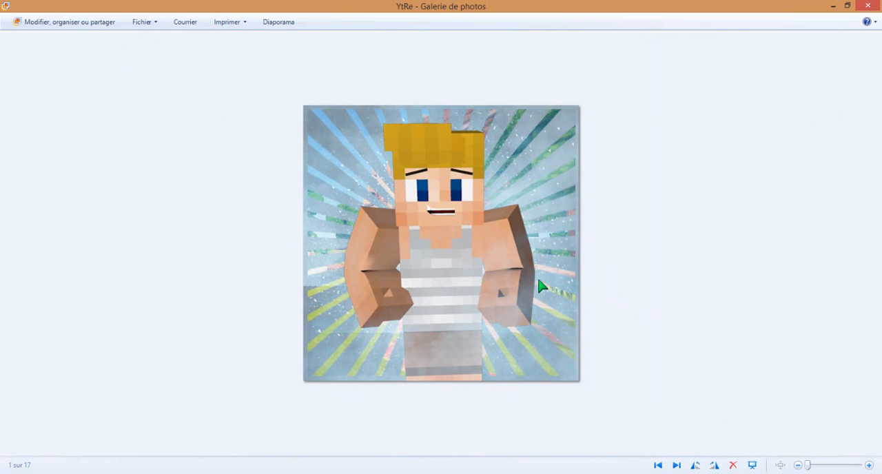
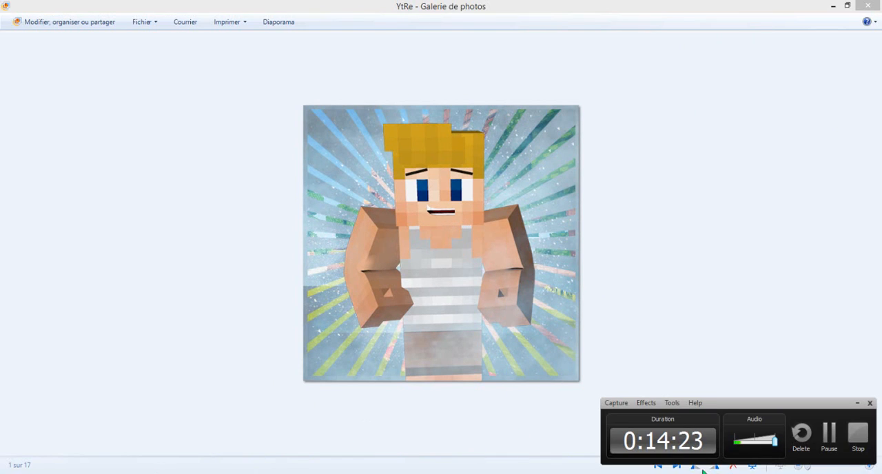
- Return to Photoshop and open Template Youtube Banner.psd from Téléchargements by searching for "templ"
click(834, 441)
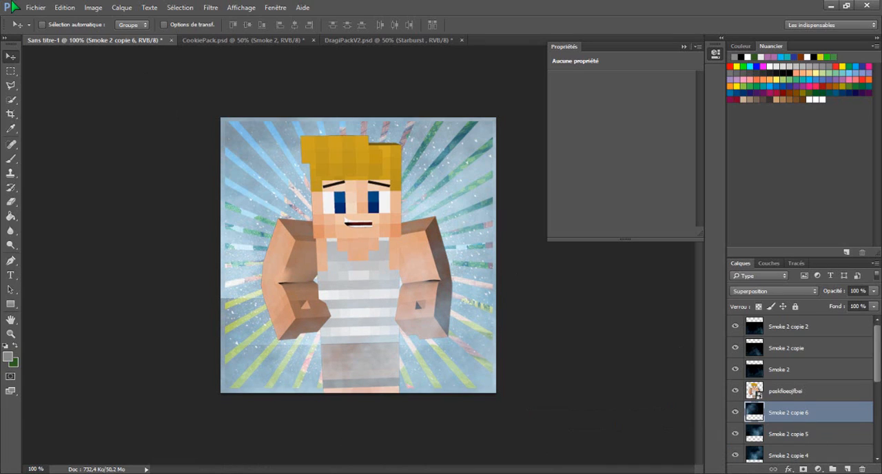
click(35, 8)
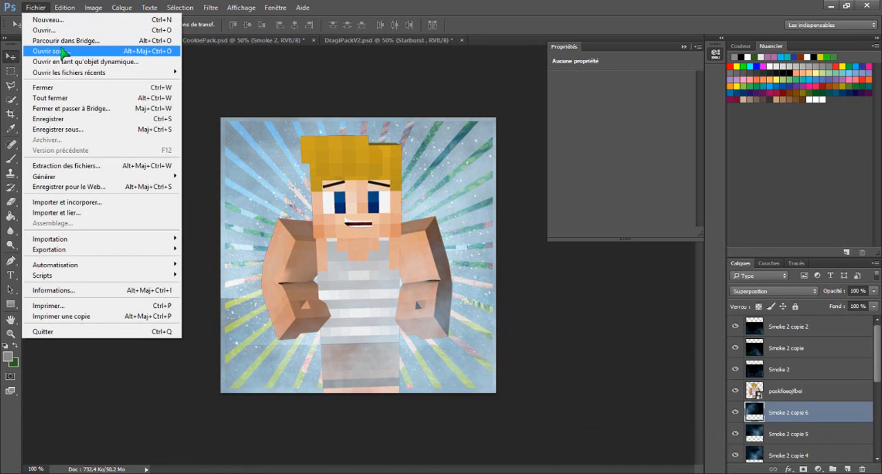
click(62, 51)
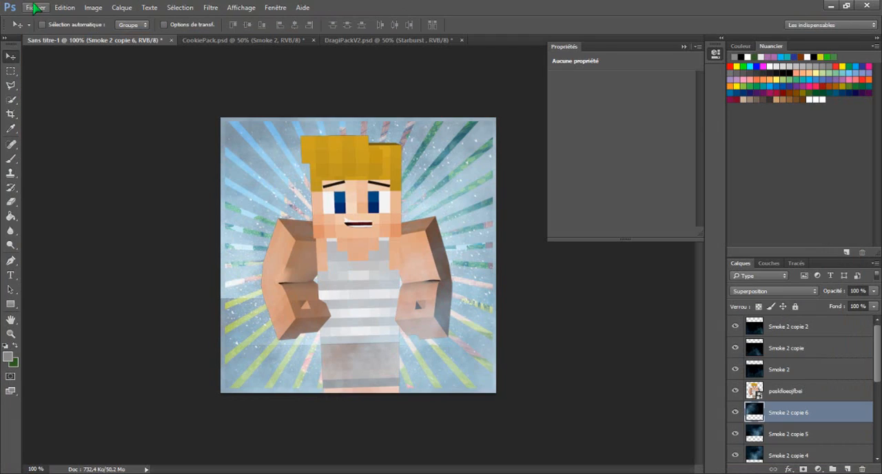
click(35, 7)
click(45, 29)
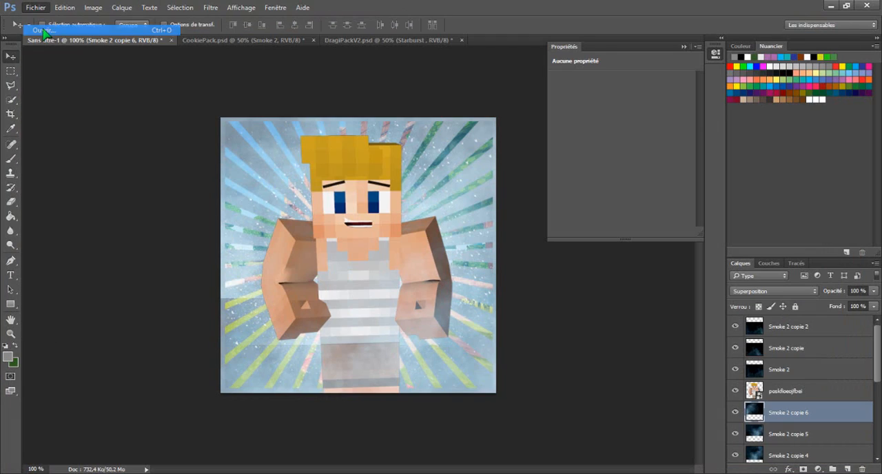
click(69, 112)
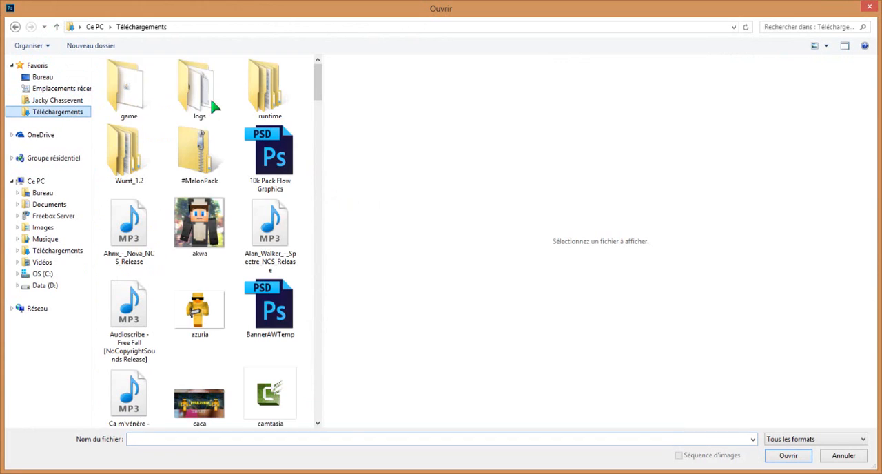
click(787, 26)
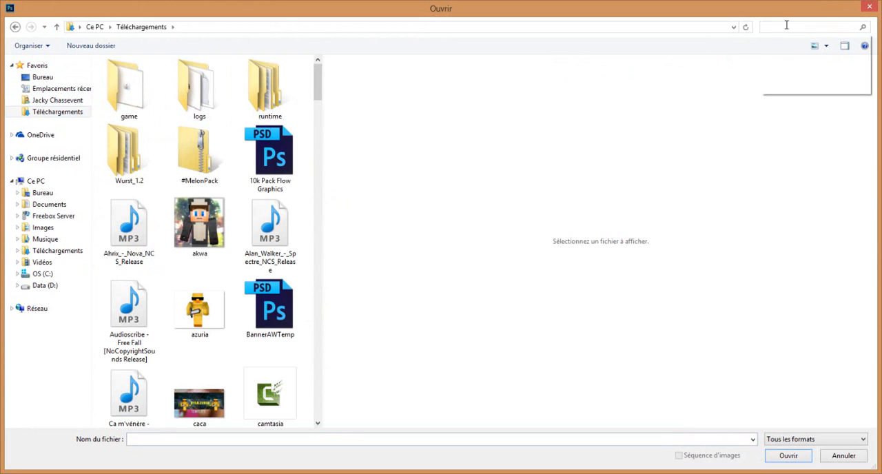
text(templ)
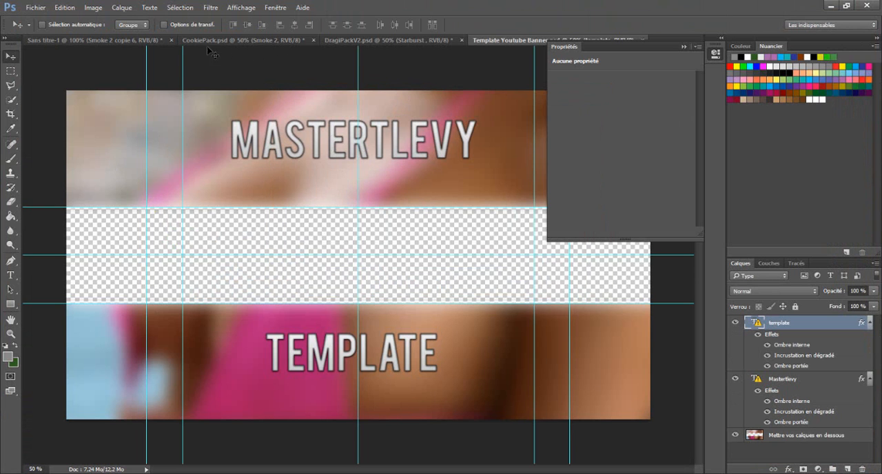
- Close the Sans titre-1 document without saving its changes and collapse the Propriétés panel covering the banner template
click(171, 40)
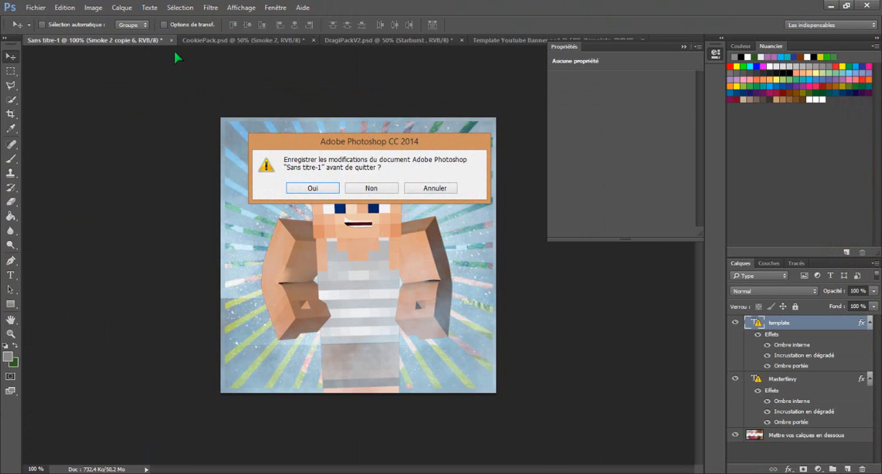
click(321, 191)
key(Escape)
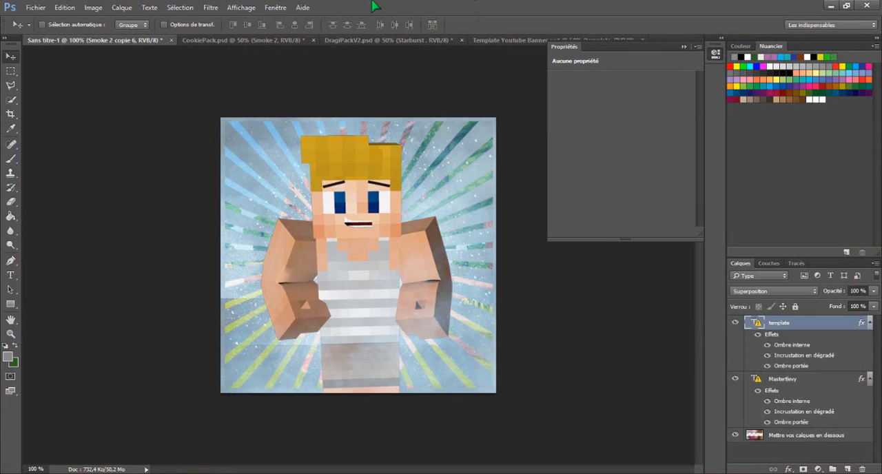
click(171, 40)
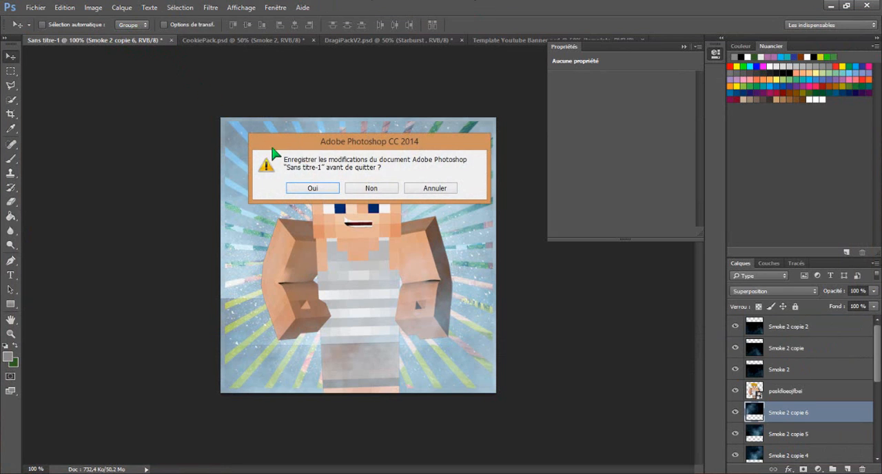
click(371, 188)
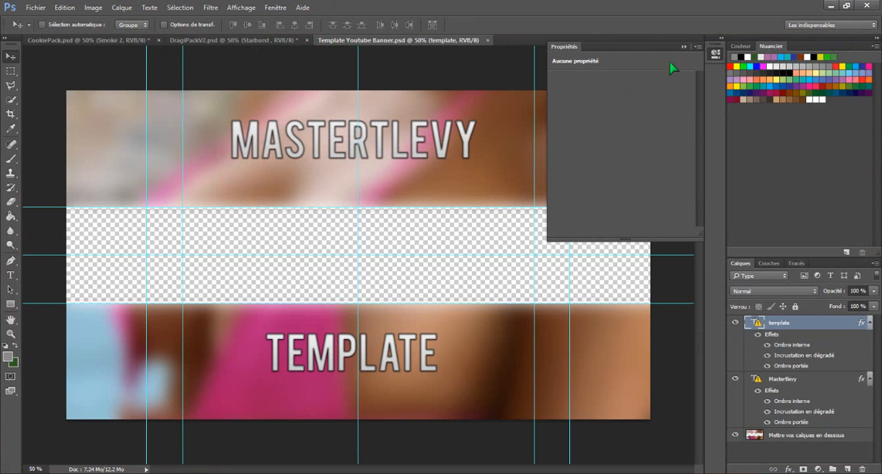
click(683, 47)
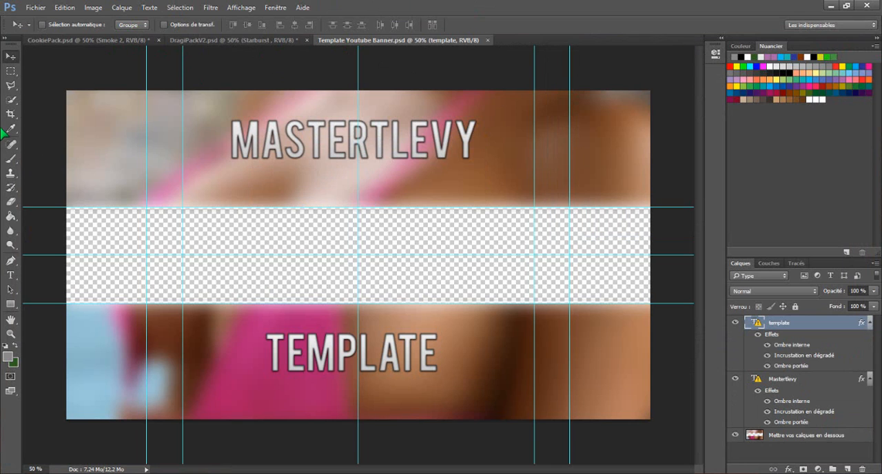
- In DragiPackV2.psd, hide the Starburst layer, collapse the Texture 2D group and expand the Screenshot group
click(230, 40)
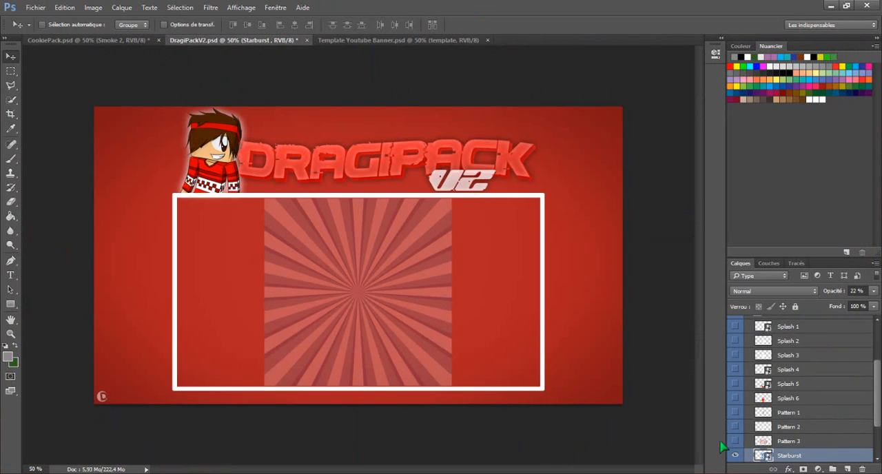
click(735, 455)
scroll(771, 428, up, 4)
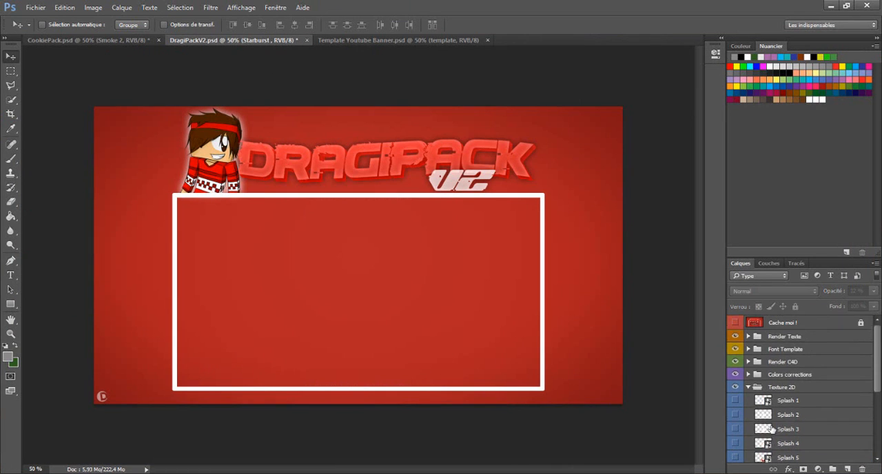
click(749, 387)
click(773, 404)
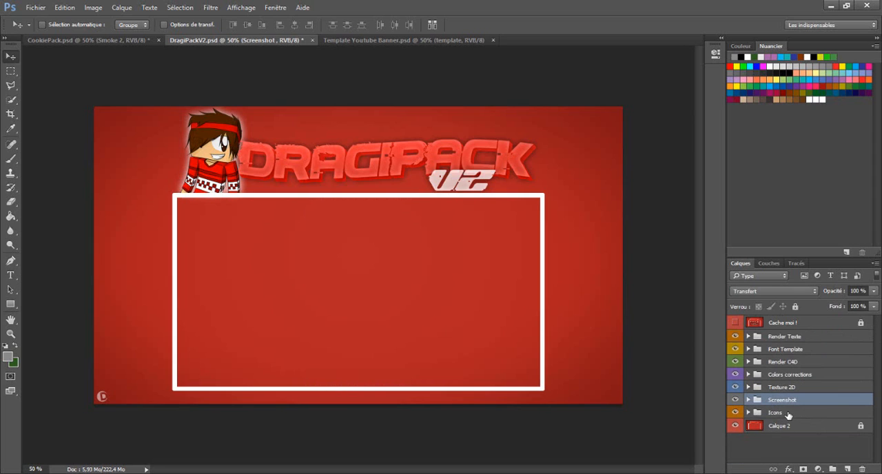
click(787, 414)
click(773, 404)
click(748, 399)
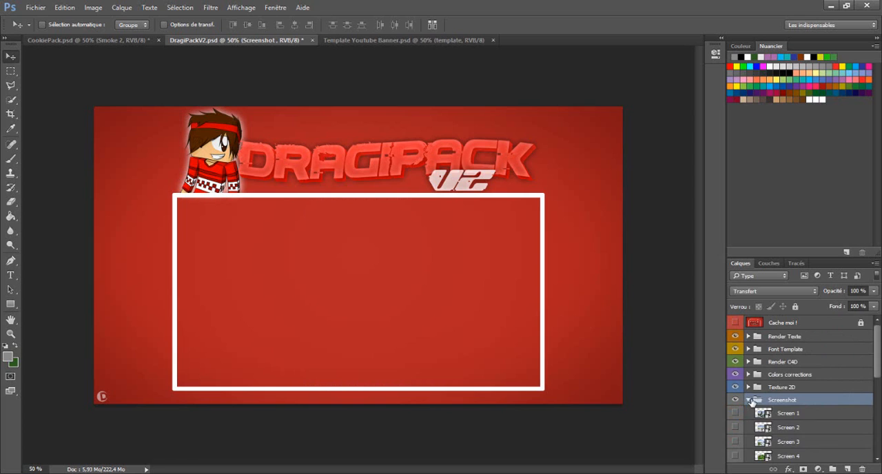
- Preview the Screenshot group's backgrounds one at a time, from Screen 2 to Screen 8, to compare them for the banner
scroll(784, 386, down, 3)
click(735, 384)
click(735, 384)
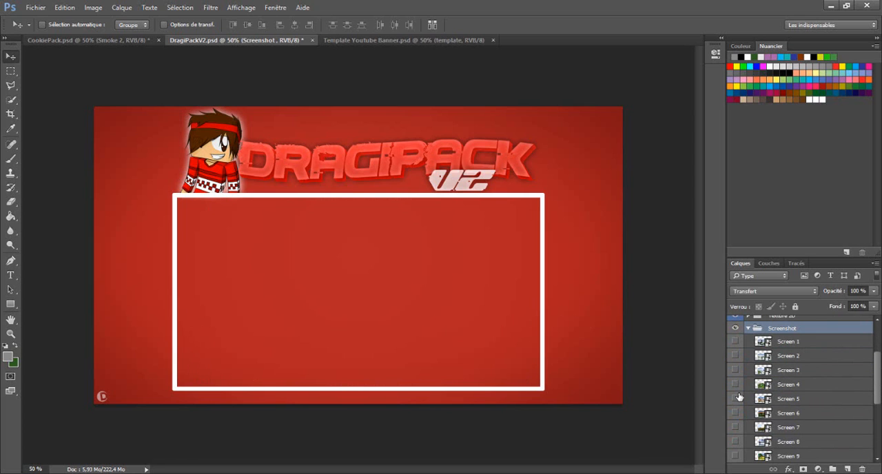
click(735, 399)
click(735, 399)
click(735, 412)
click(735, 413)
click(744, 388)
click(736, 385)
click(736, 384)
click(735, 369)
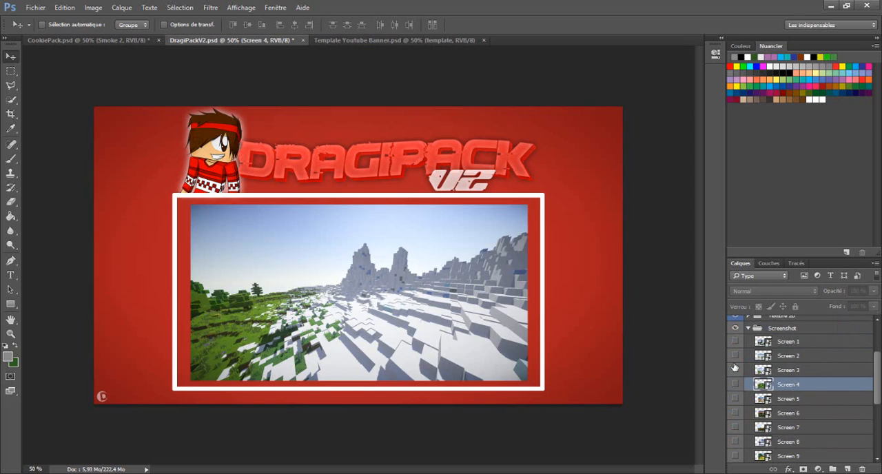
click(735, 370)
click(734, 355)
click(734, 355)
click(735, 370)
click(735, 371)
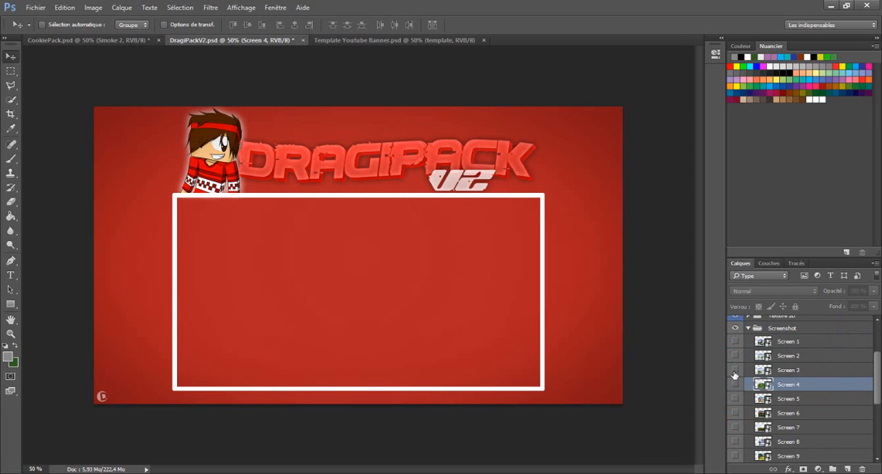
click(745, 428)
click(735, 427)
click(735, 427)
click(735, 441)
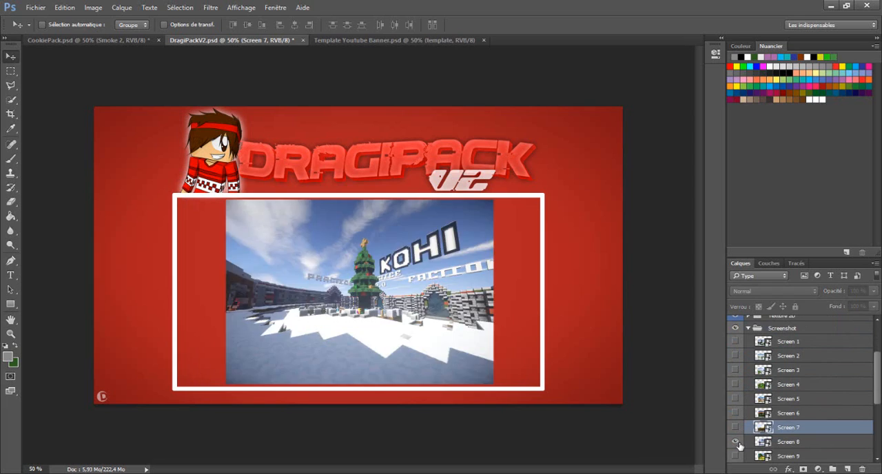
click(736, 441)
- Show Screen 9, duplicate it into Template Youtube Banner.psd and move it against the banner's left edge
click(735, 456)
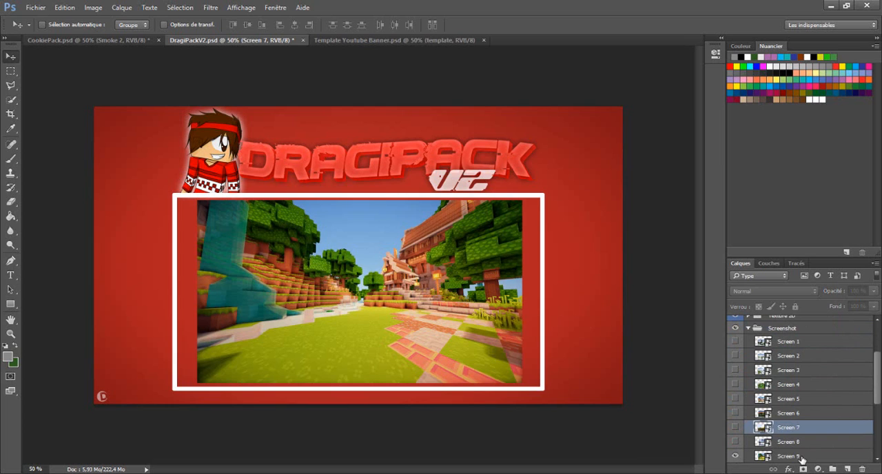
right_click(792, 456)
click(777, 53)
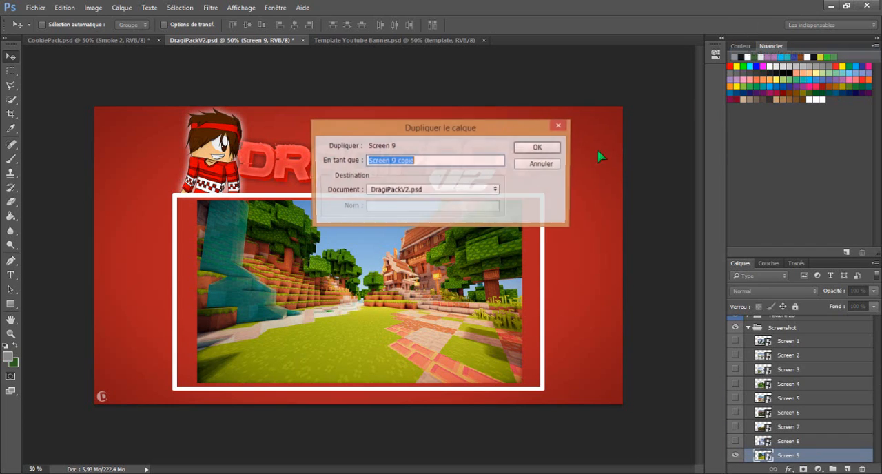
click(399, 190)
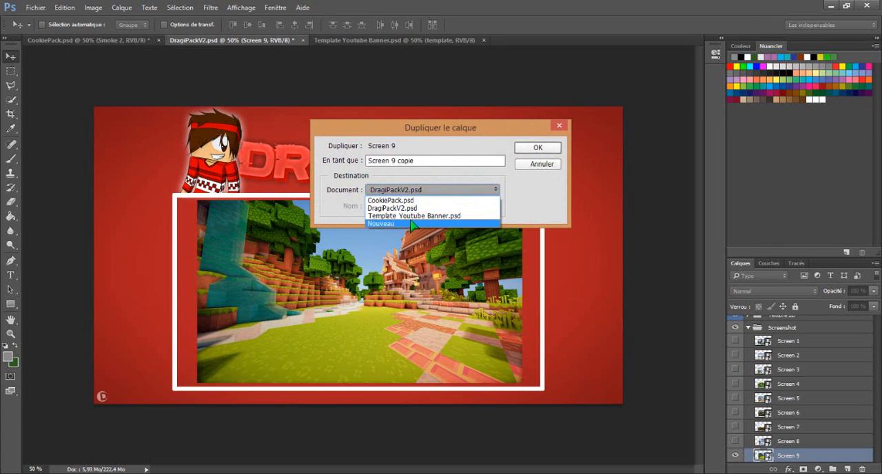
click(413, 216)
click(527, 147)
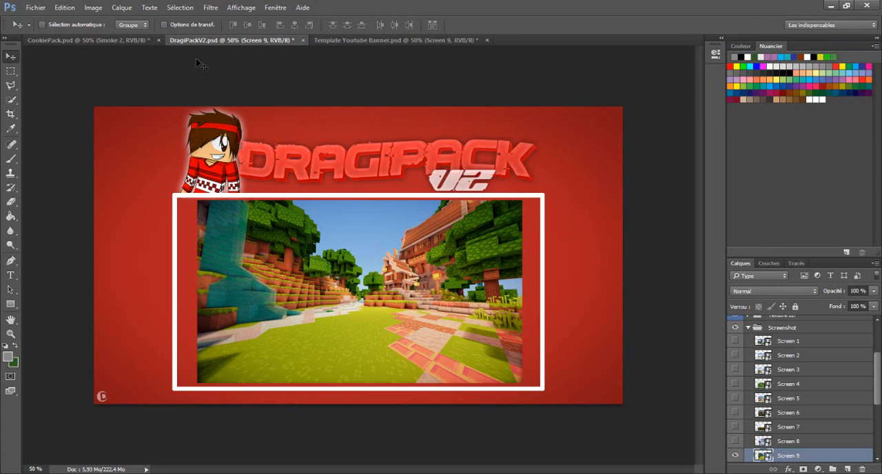
click(372, 42)
drag(438, 265, 333, 218)
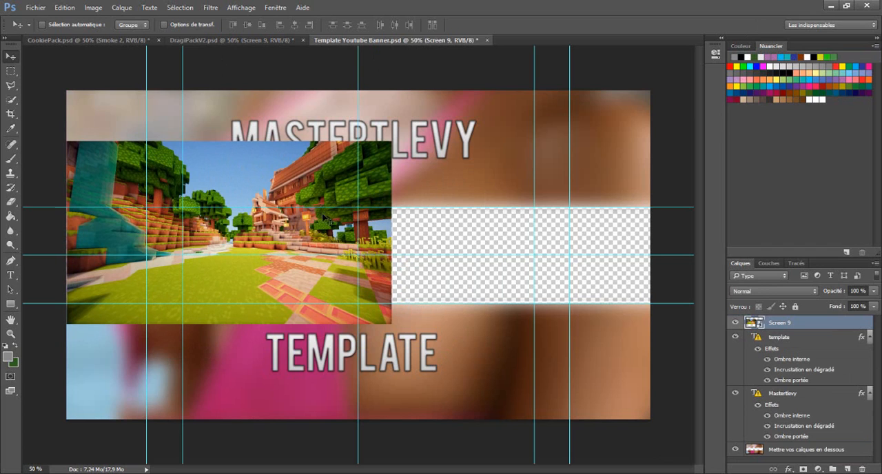
- Open the contents of the Screen 9 smart object and try to move its locked Arrière-plan layer
right_click(781, 323)
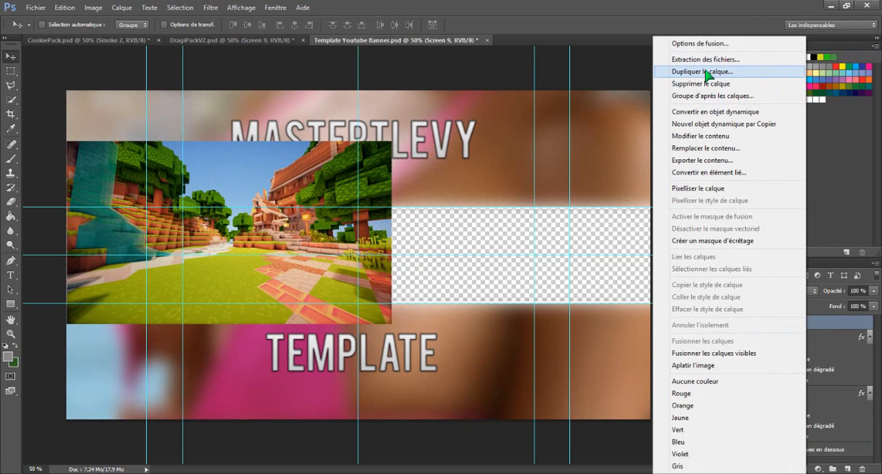
click(726, 137)
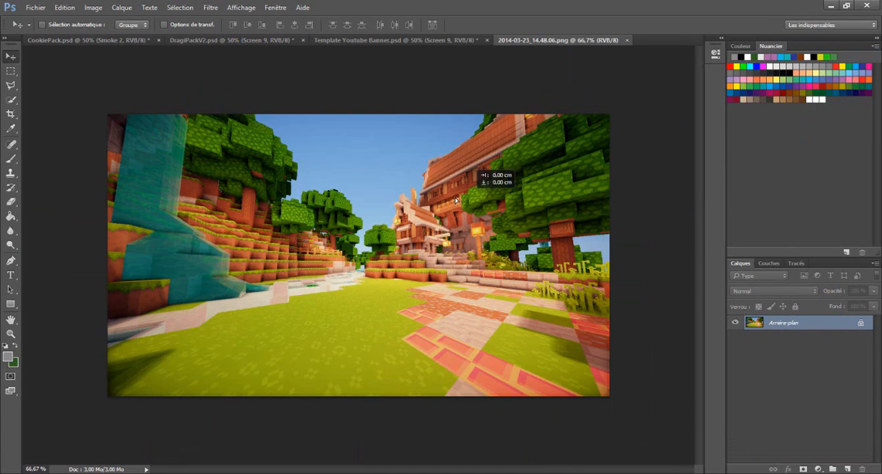
drag(455, 200, 252, 175)
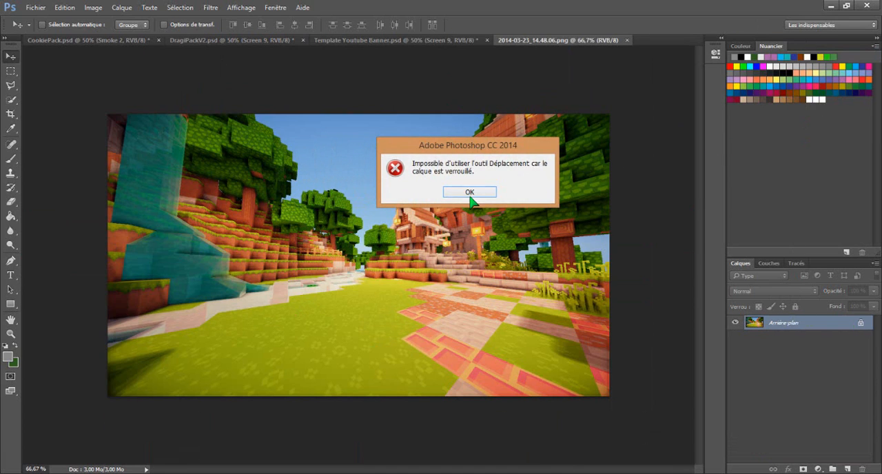
click(469, 193)
- Back in the banner template, lower Screen 9 over the transparent strip, flush with the canvas's left edge and below the MASTERTLEVY title
drag(10, 111, 232, 308)
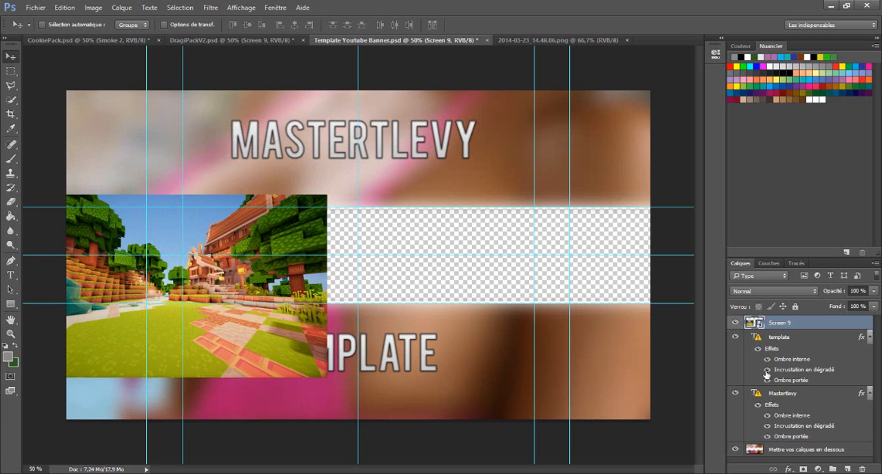
drag(307, 293, 374, 290)
- Duplicate Screen 9 within the banner template and move the copy right to cover the rest of the transparent strip
right_click(820, 328)
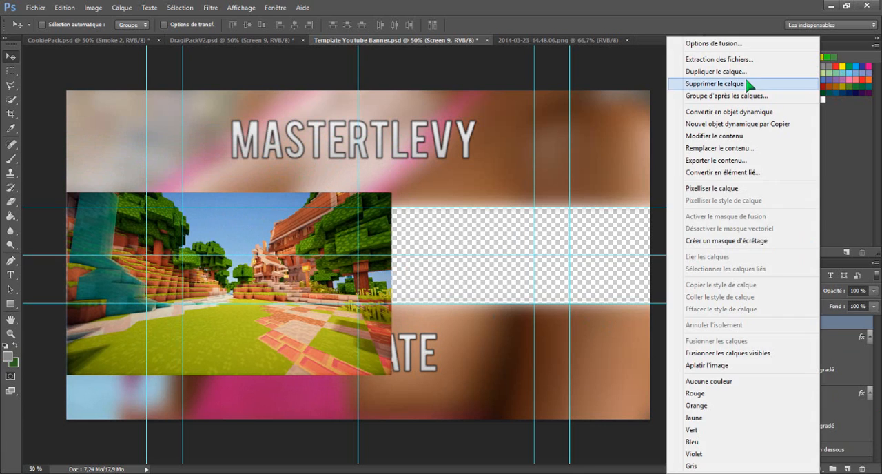
click(781, 85)
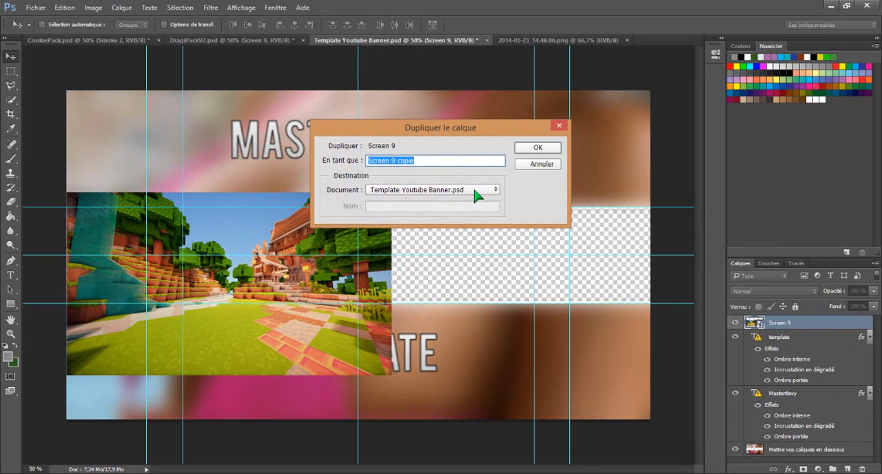
click(549, 149)
drag(356, 247, 615, 242)
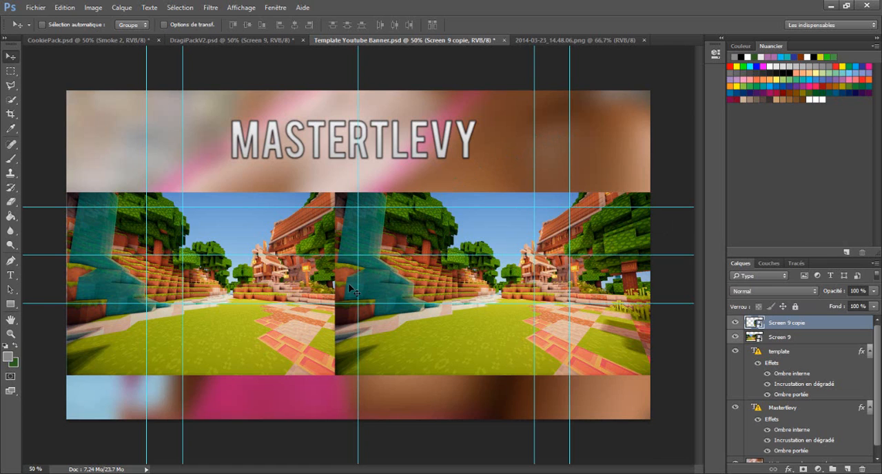
click(274, 40)
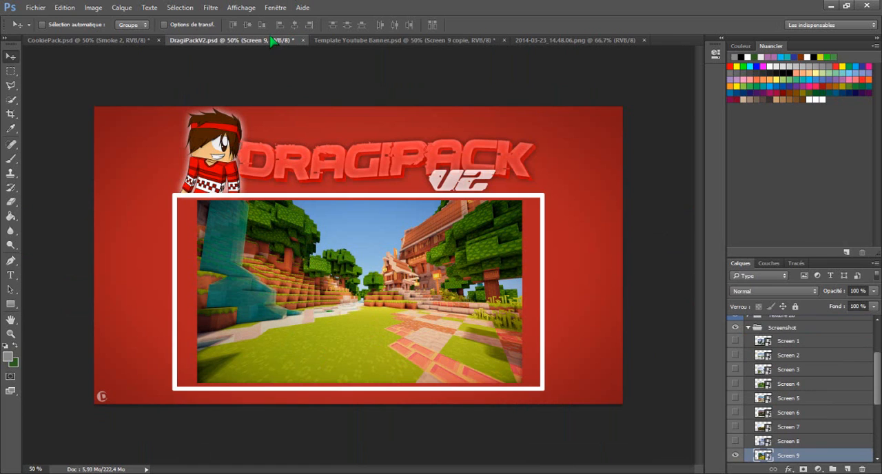
click(363, 40)
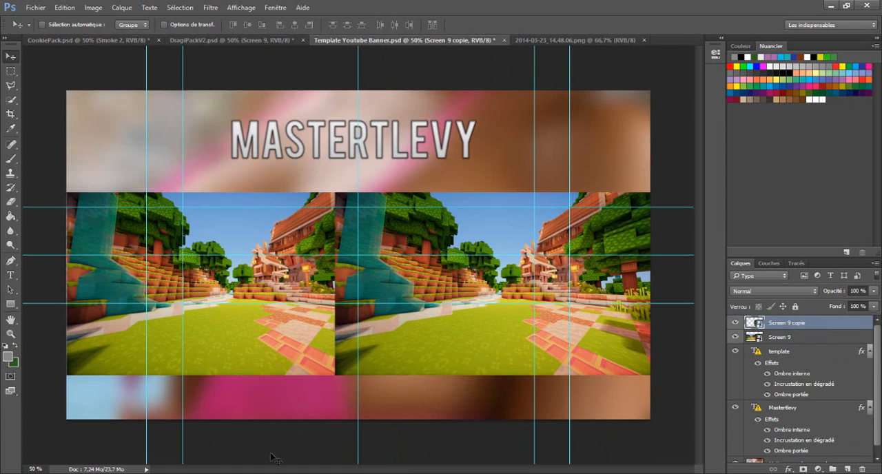
key(F9)
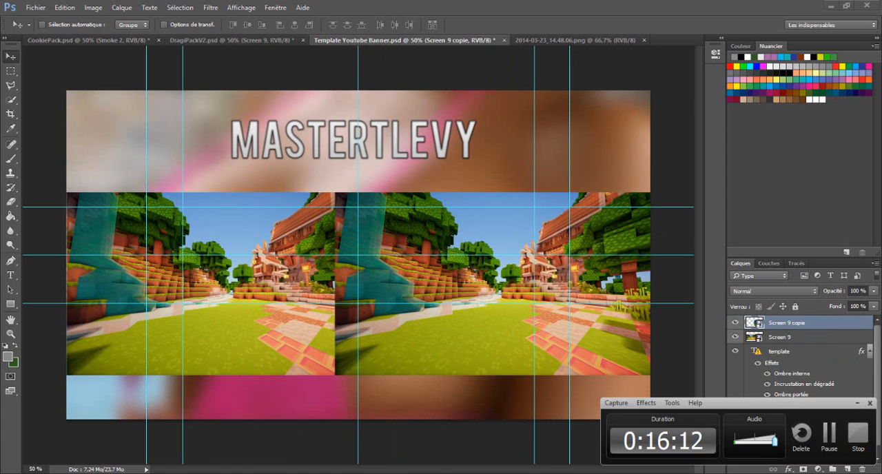
- Move the 2014-03-23_14.48.06 screenshot slightly up towards the MASTERTLEVY title, keeping it flush with both sides of the banner
click(833, 449)
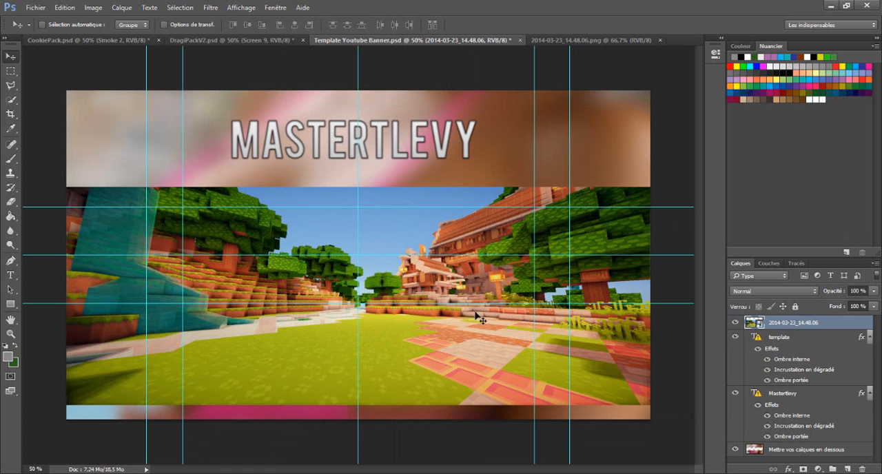
mouse_move(474, 280)
mouse_down()
mouse_move(396, 266)
mouse_move(481, 268)
mouse_up()
right_click(486, 263)
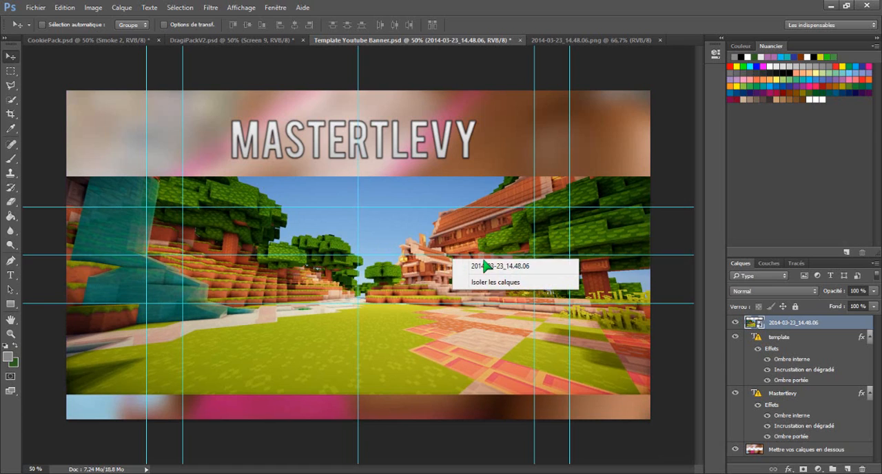
click(427, 286)
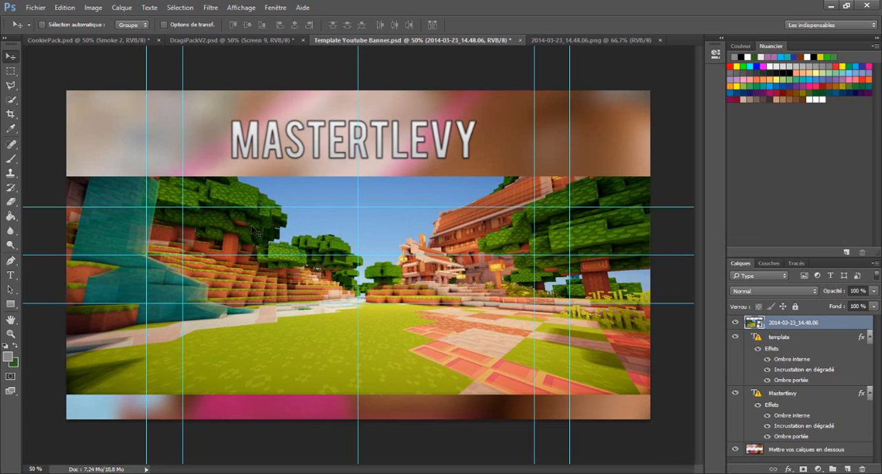
- Try to delete the part of the 2014-03-23_14.48.06 layer below the lowest guide with a rectangular selection, and clear the selection
right_click(11, 71)
click(51, 70)
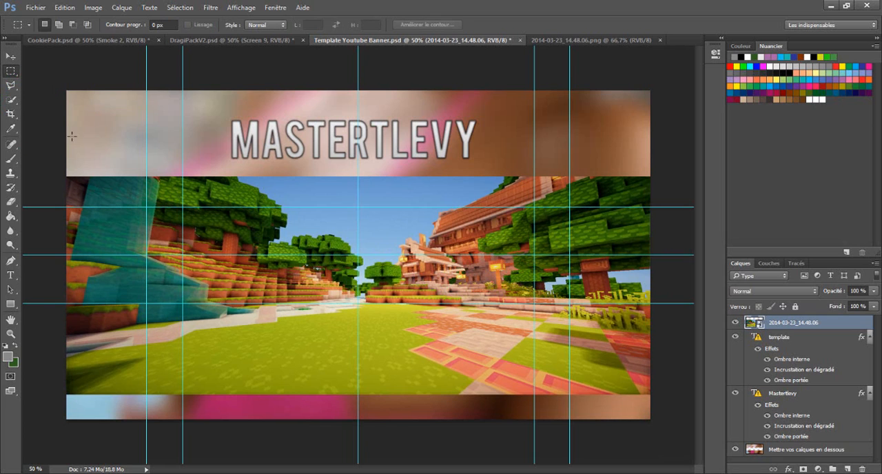
drag(67, 303, 653, 396)
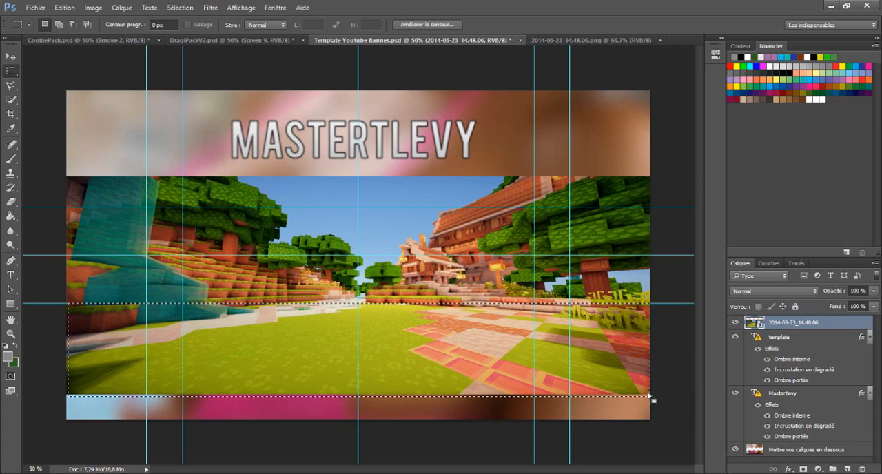
key(Delete)
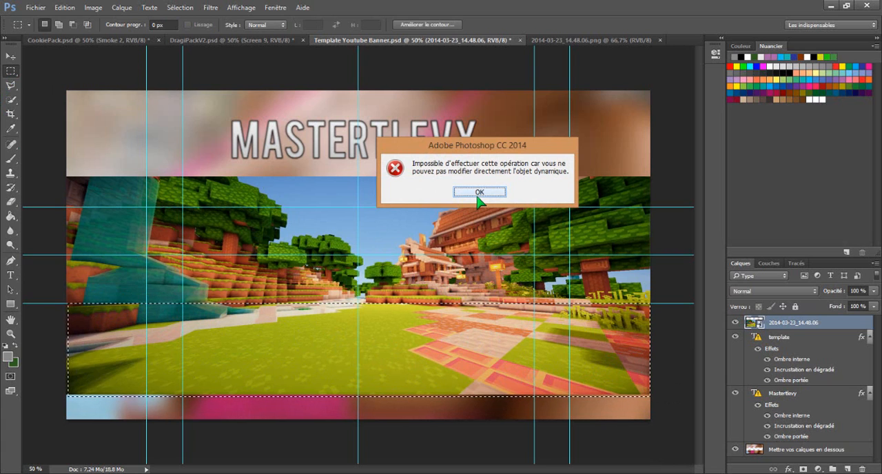
click(479, 194)
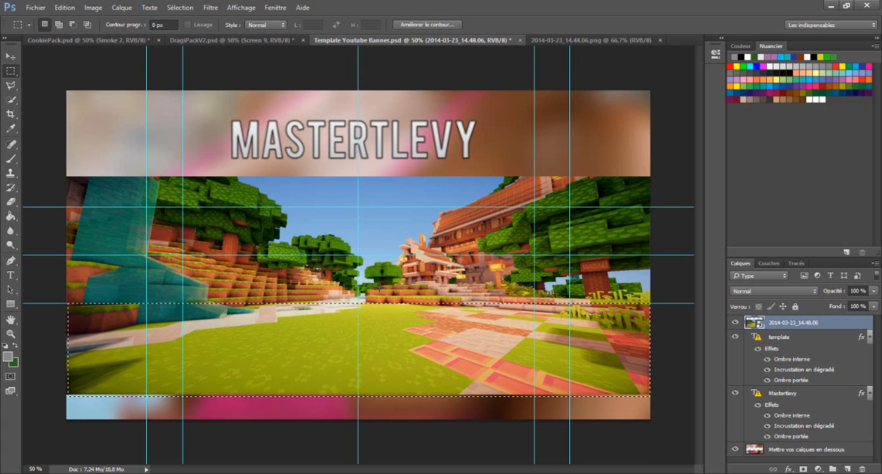
key(Delete)
click(492, 192)
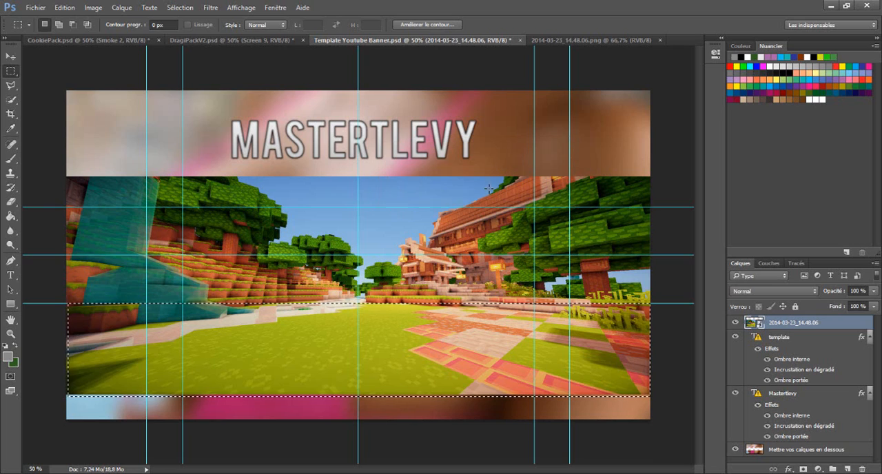
click(453, 313)
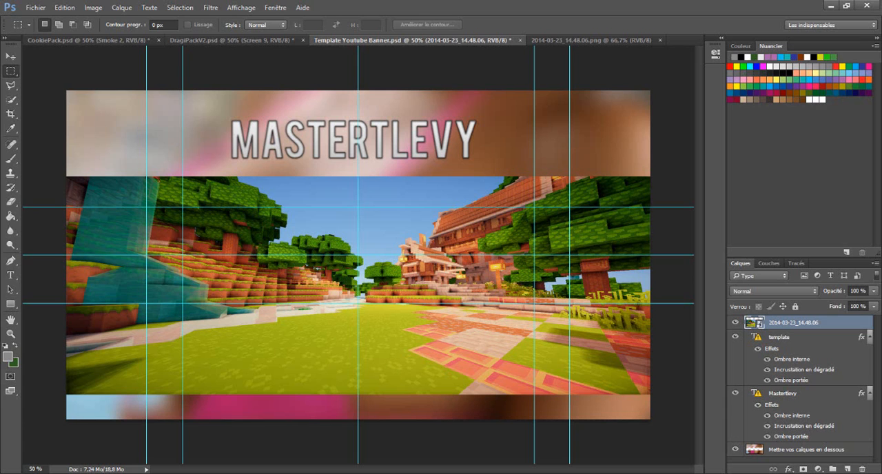
- In CookiePack.psd, hide the Smoke 2 layer and expand the Other group to reach the Retrostreifen layers
click(233, 40)
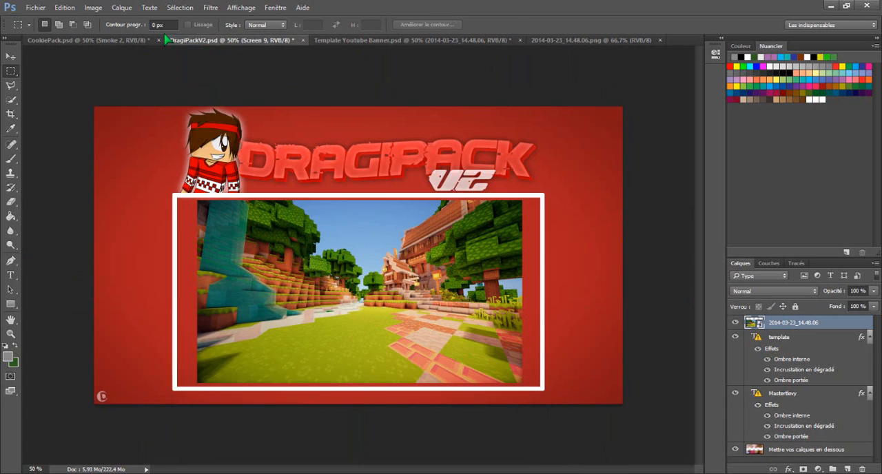
click(131, 40)
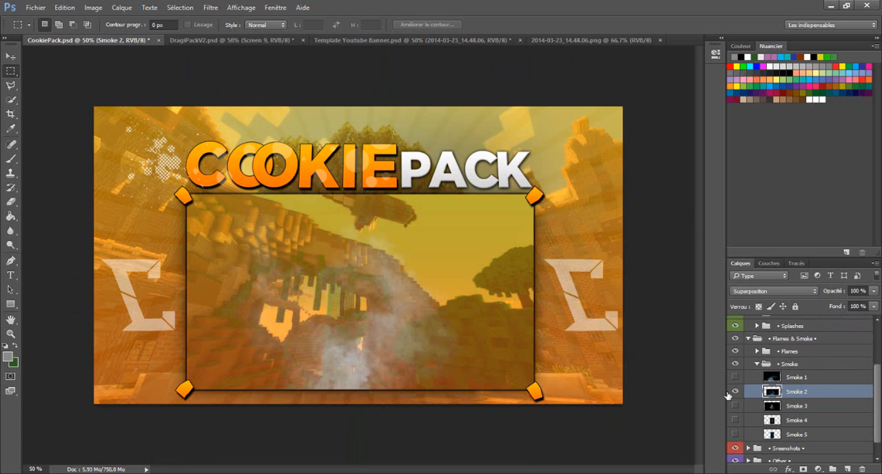
click(735, 391)
scroll(810, 383, down, 1)
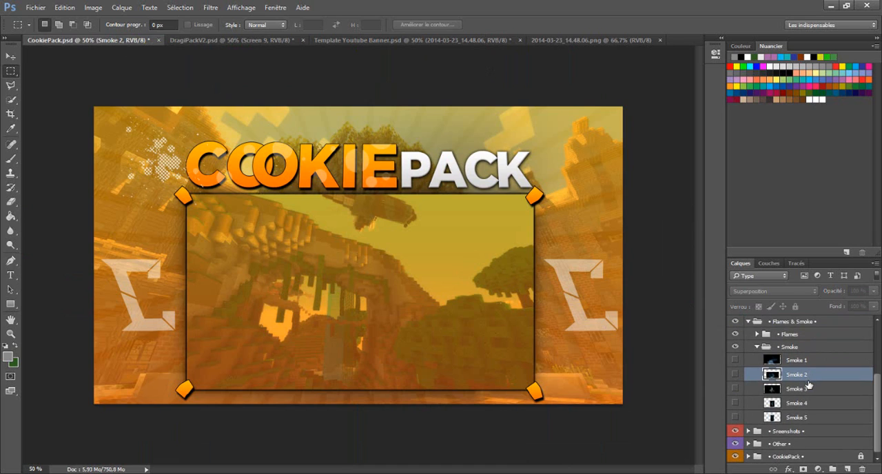
scroll(757, 439, up, 1)
scroll(756, 439, down, 1)
click(749, 443)
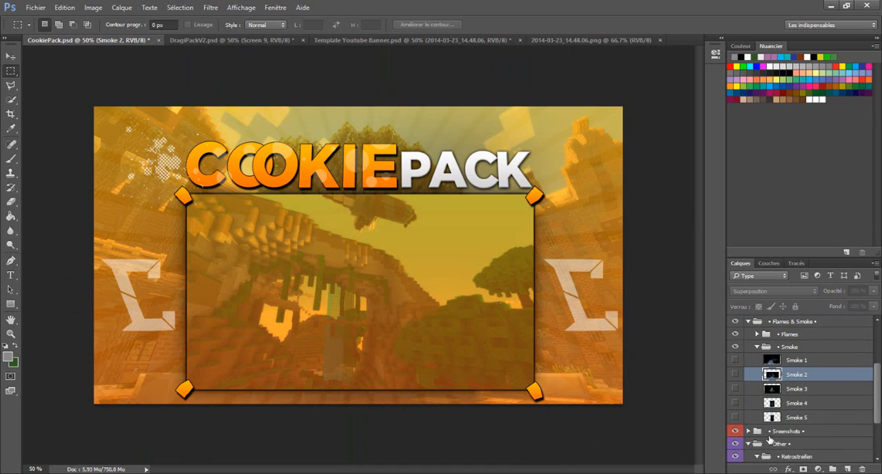
scroll(765, 434, down, 4)
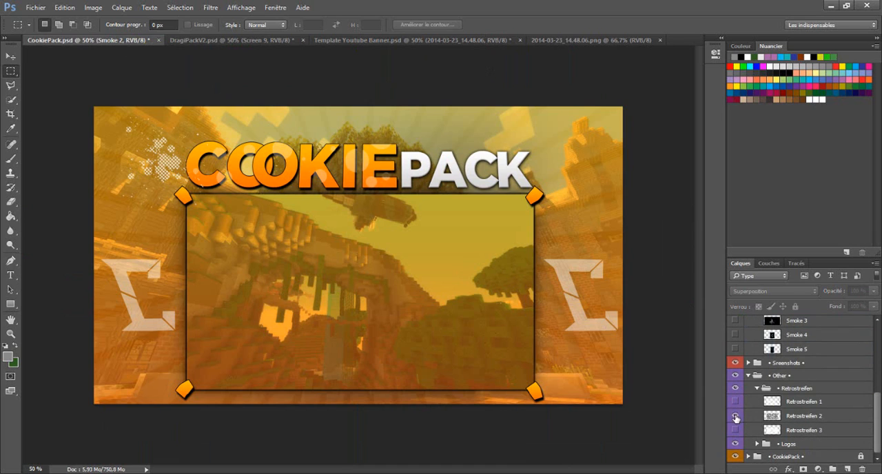
- Show the Retrostreifen 2 sunburst layer and duplicate it into Template Youtube Banner.psd
click(735, 417)
click(823, 417)
right_click(823, 416)
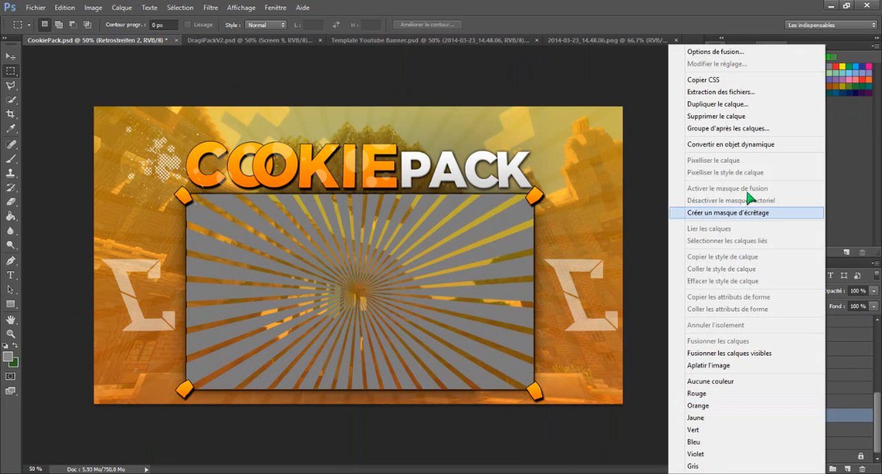
click(720, 105)
click(454, 190)
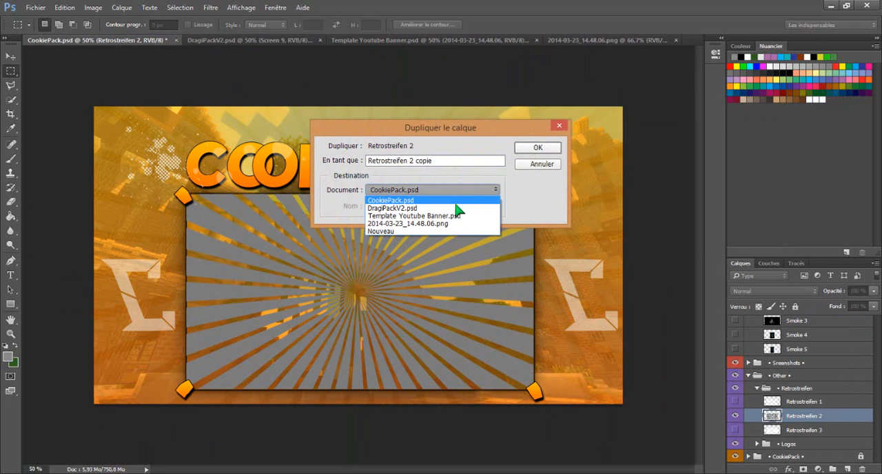
click(451, 217)
click(538, 148)
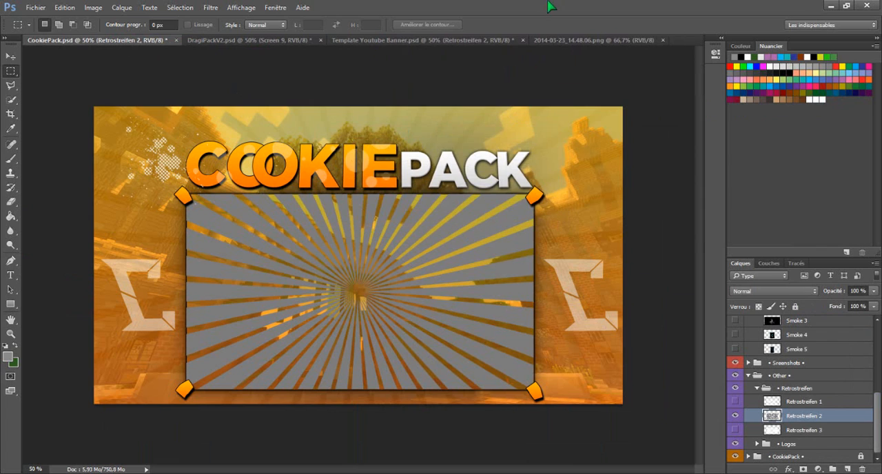
- In the banner template, centre Retrostreifen 2 below the MASTERTLEVY title and fill both sides to the canvas edges with two copies
click(498, 42)
drag(410, 257, 317, 273)
key(v)
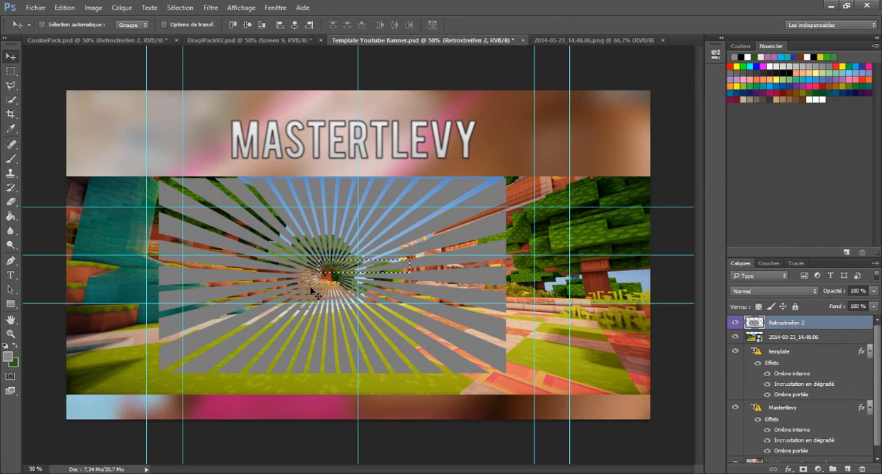
click(10, 72)
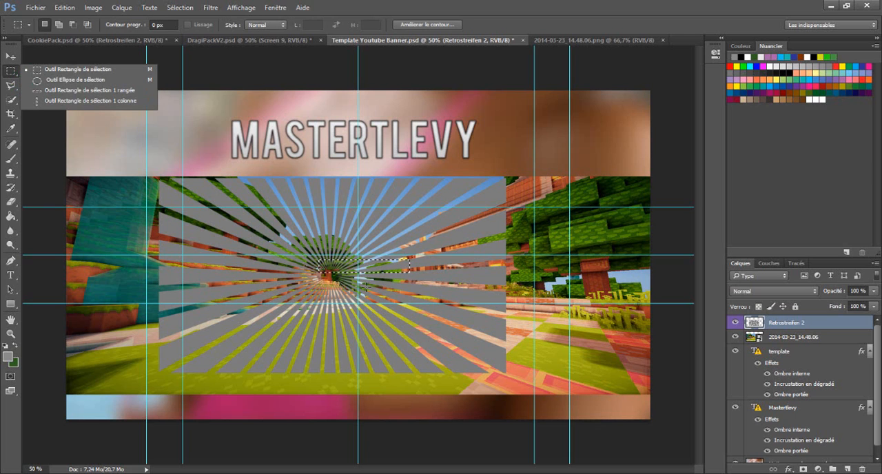
click(349, 267)
click(11, 57)
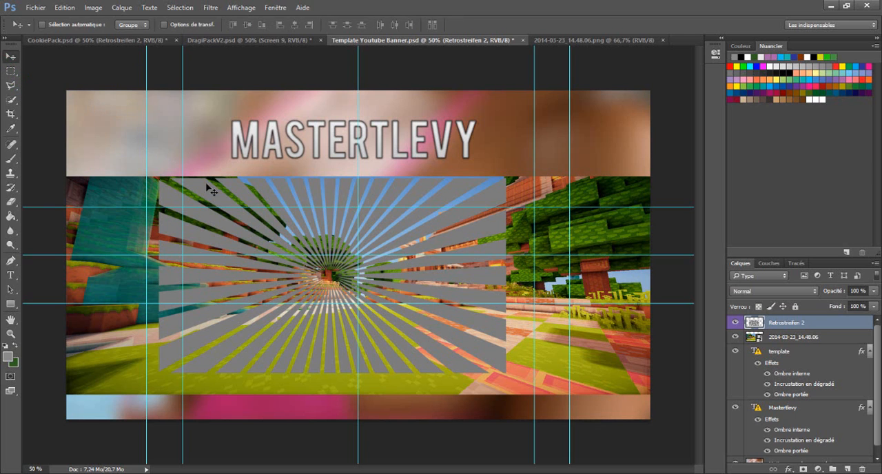
drag(290, 253, 250, 232)
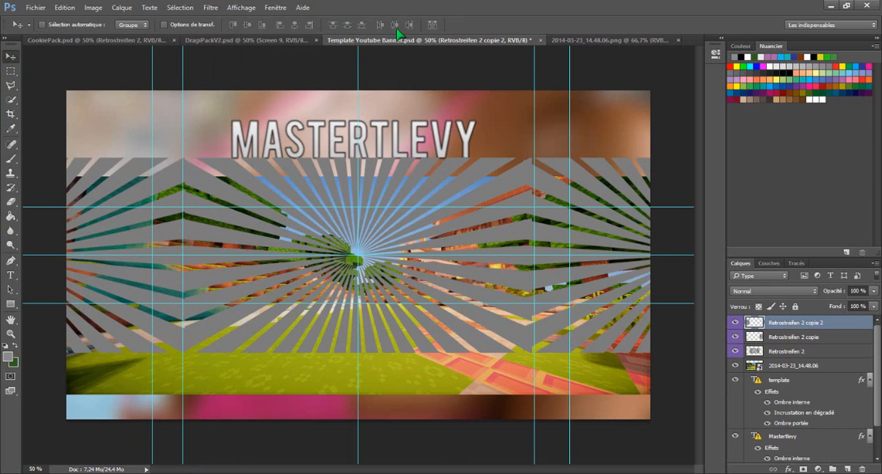
- Look at the exported YtRe picture in the photo gallery as a reference and return to the banner template in Photoshop
click(267, 41)
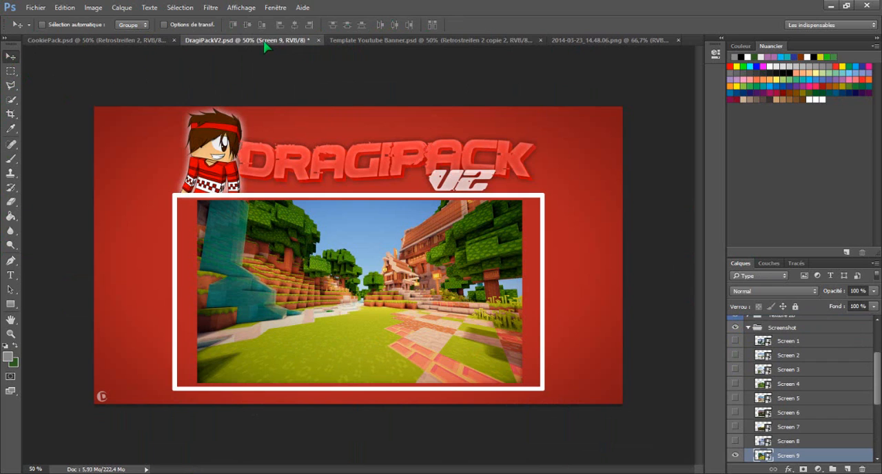
click(358, 41)
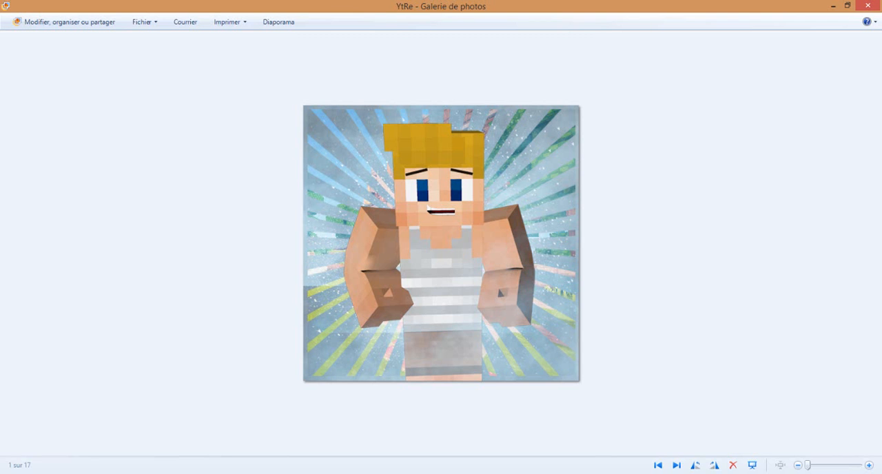
key(alt+Tab)
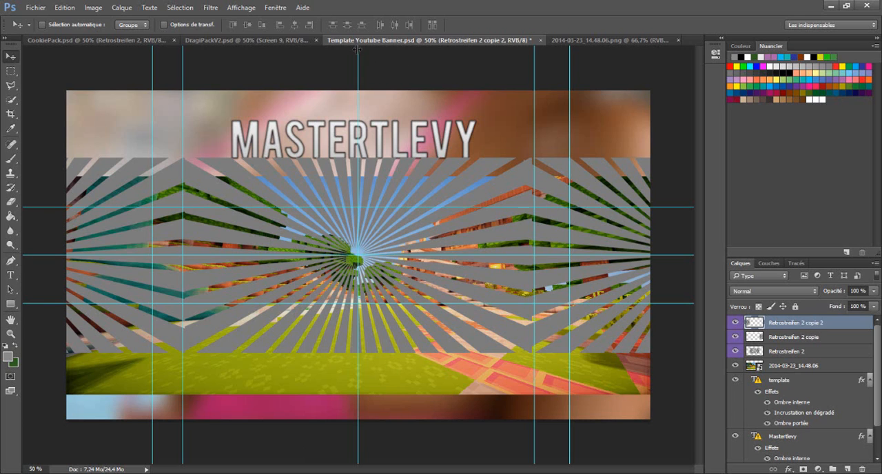
- In CookiePack.psd, hide the Retrostreifen 2 layer and collapse the Retrostreifen, Other and Smoke groups
click(290, 40)
click(97, 40)
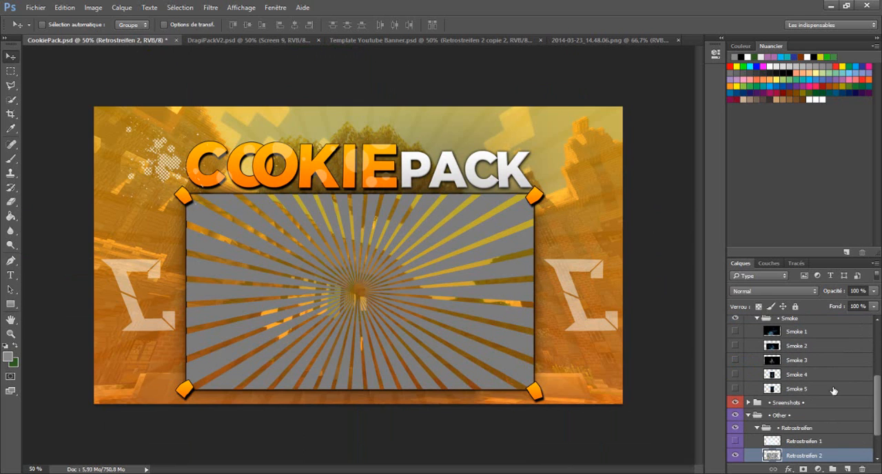
click(756, 428)
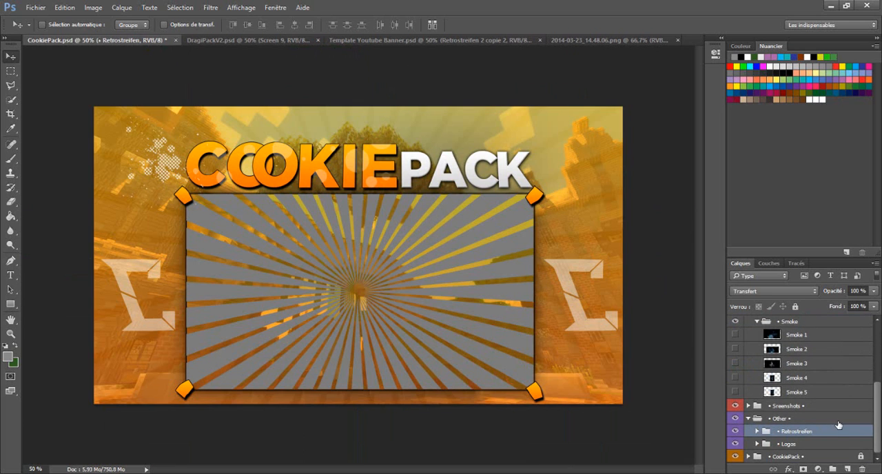
click(756, 431)
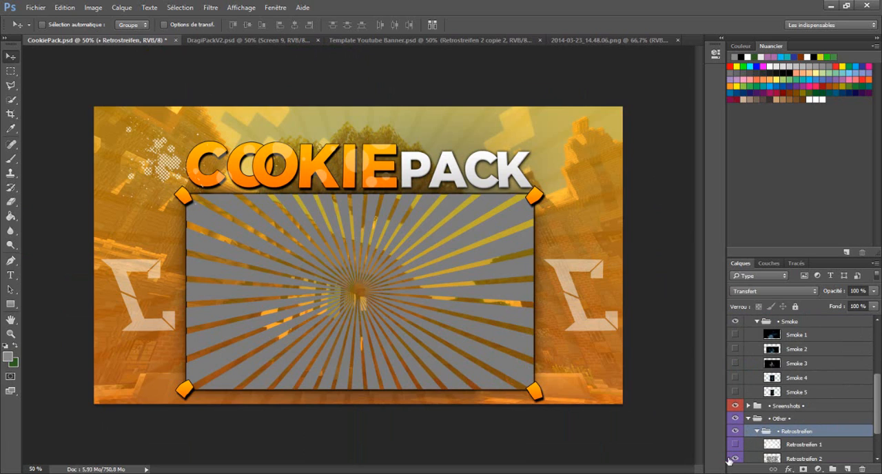
click(734, 458)
click(757, 432)
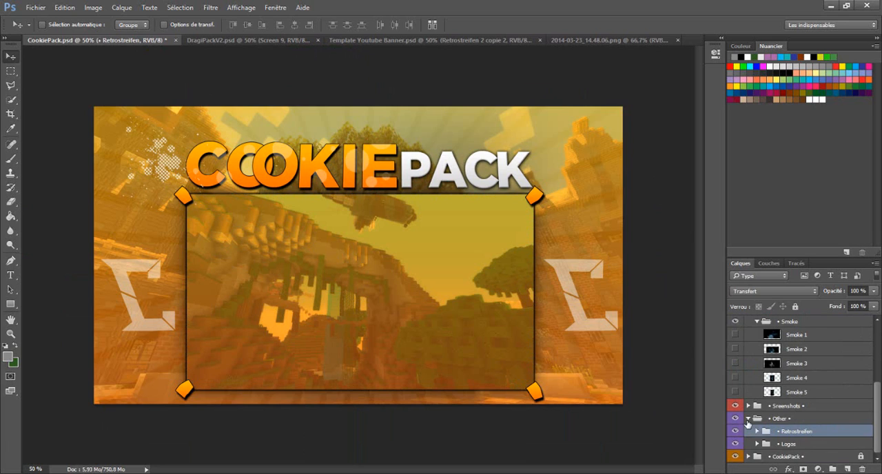
click(748, 420)
scroll(799, 383, up, 2)
click(758, 398)
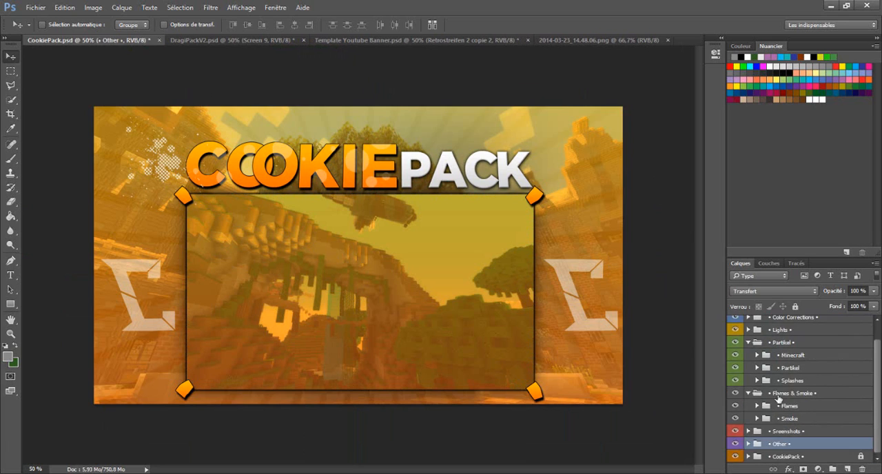
- Expand the Partikel subgroup, compare Particle 3 and Particle 4, and leave only Particle 4 of the two visible
scroll(806, 399, up, 2)
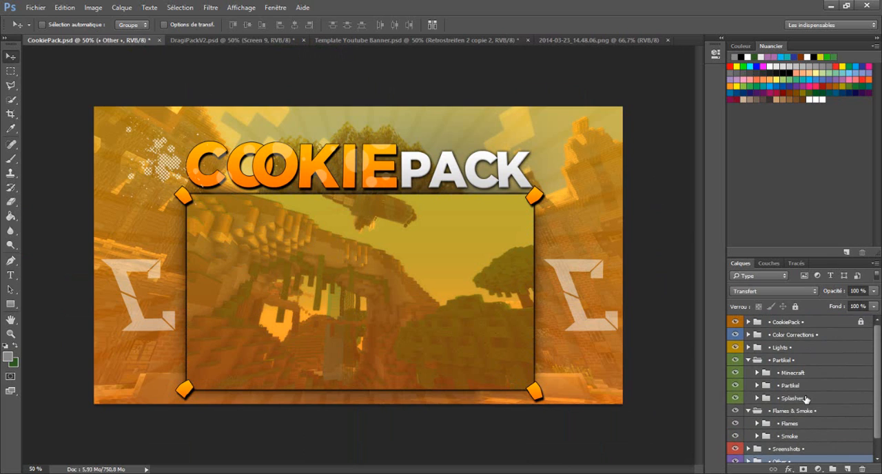
click(757, 385)
scroll(822, 387, down, 2)
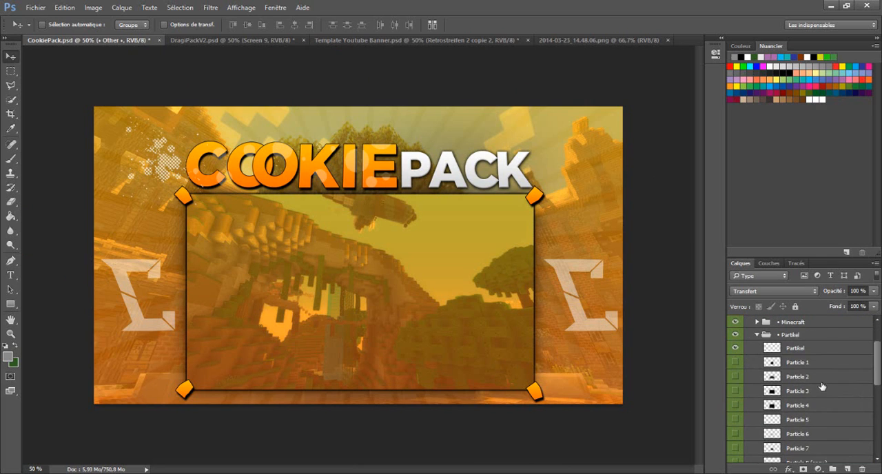
click(740, 405)
click(758, 405)
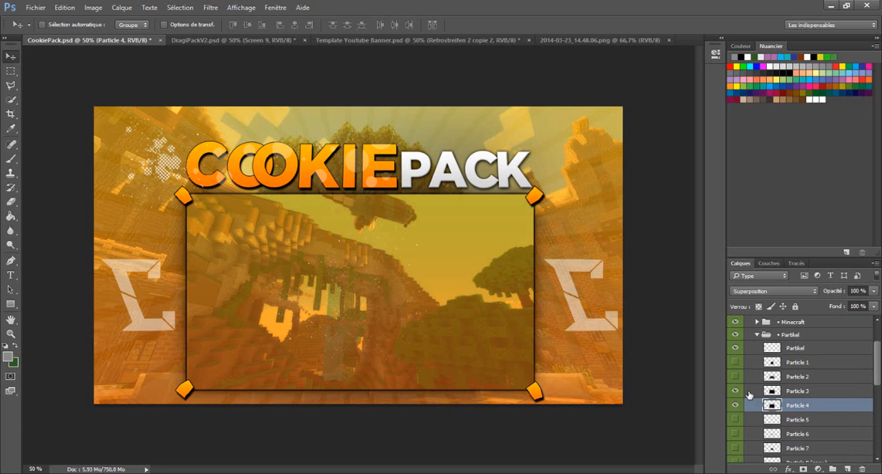
click(736, 406)
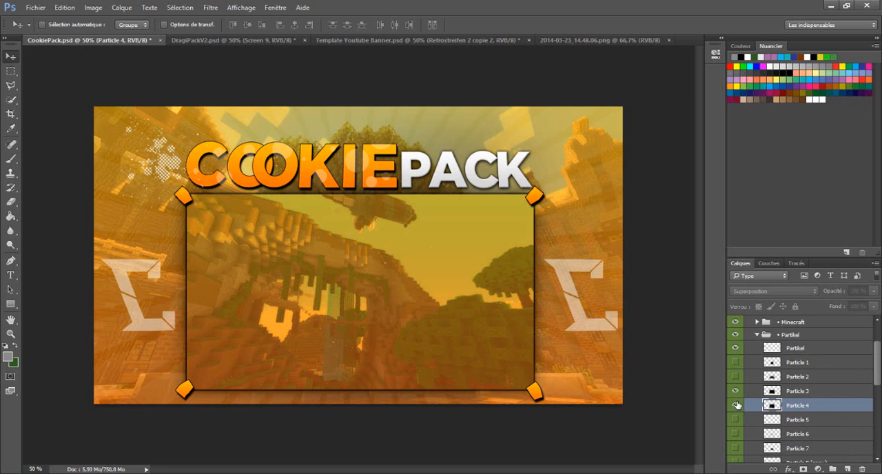
click(735, 405)
click(735, 391)
- Duplicate the Particle 4 layer into Template Youtube Banner.psd and place the particles over the middle of the central sunburst
right_click(803, 409)
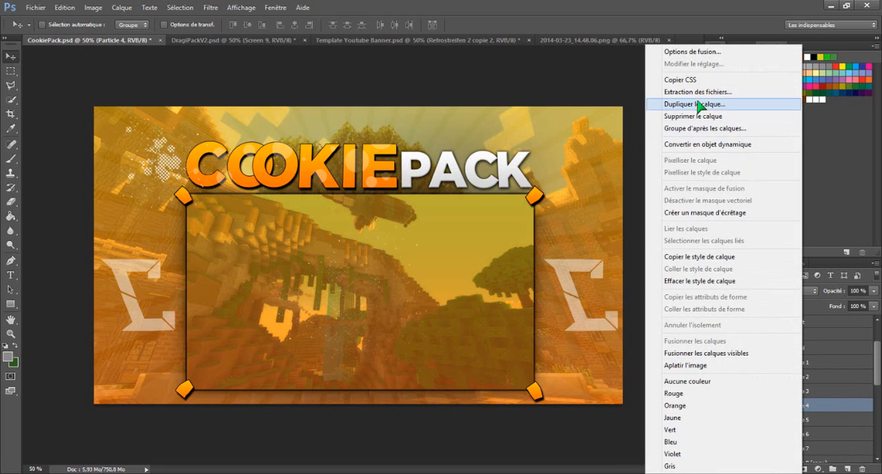
click(773, 106)
click(486, 190)
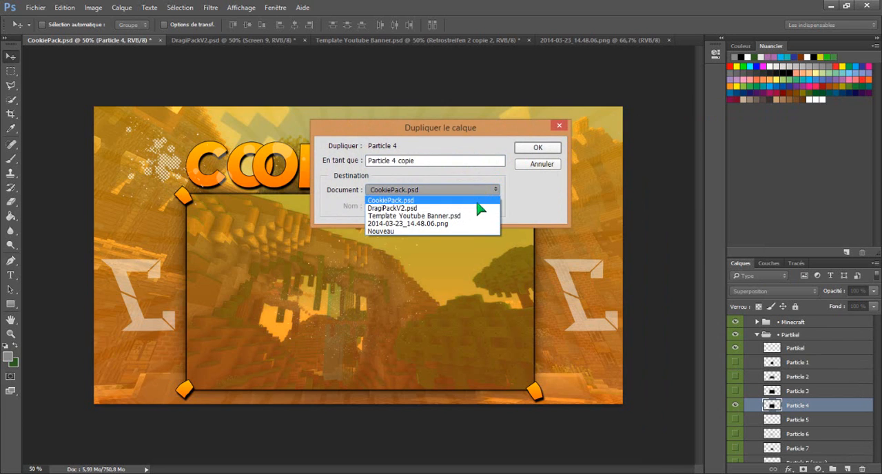
click(474, 216)
click(537, 147)
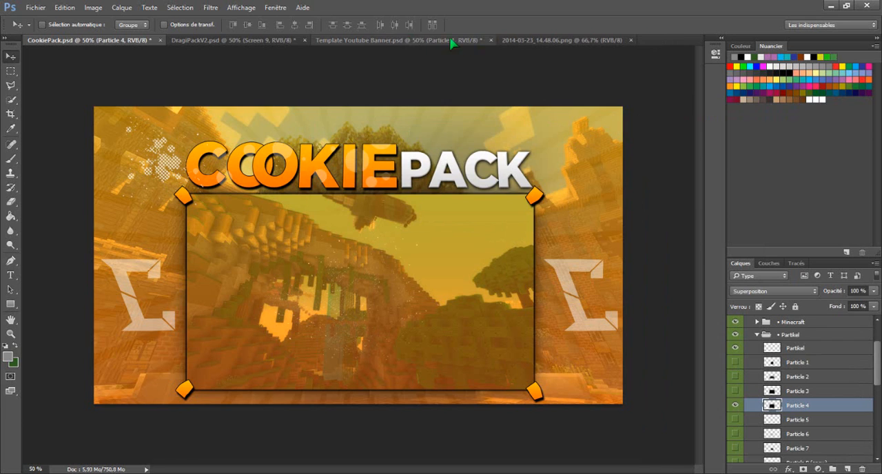
click(349, 42)
drag(405, 91, 445, 150)
- Duplicate the Particle 4 layer twice and offset both copies to the right of the sunburst centre
right_click(767, 327)
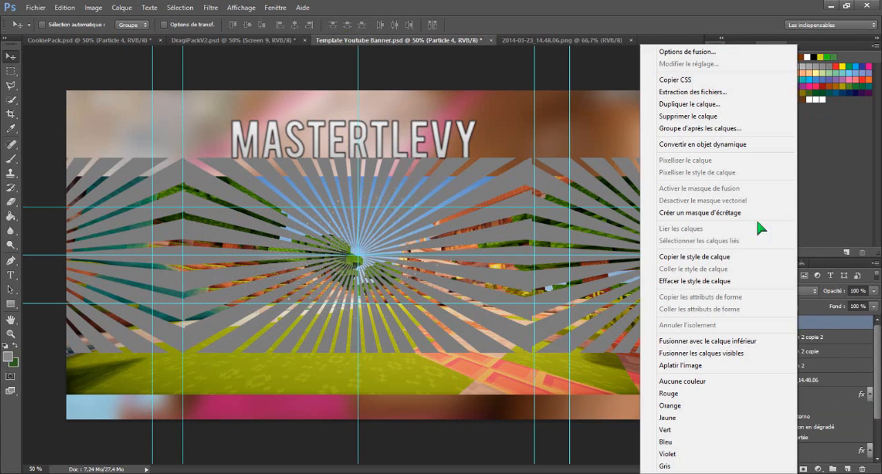
click(702, 113)
click(527, 150)
drag(453, 216, 587, 283)
right_click(823, 324)
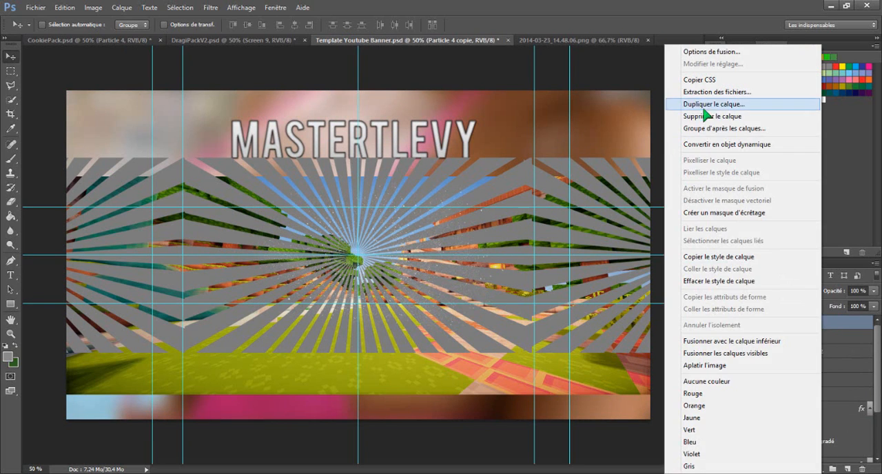
click(713, 113)
click(539, 148)
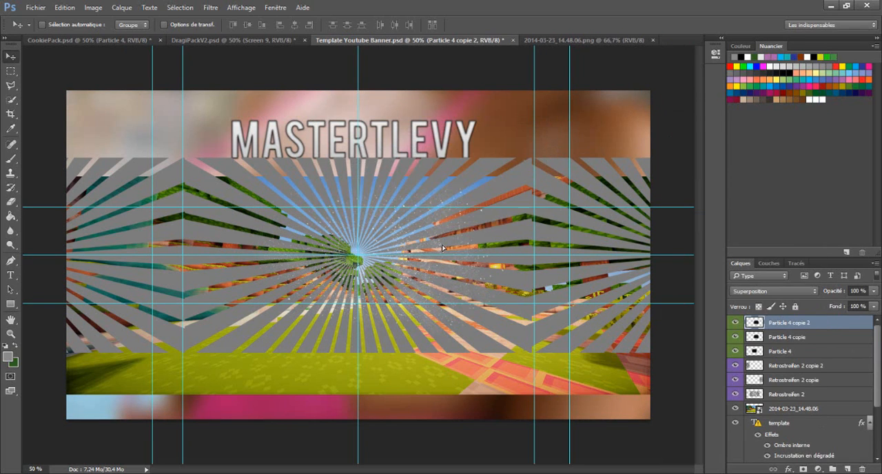
drag(445, 248, 480, 269)
- Duplicate the topmost particle layer again and move the copy to the left of the sunburst centre
right_click(800, 321)
click(722, 91)
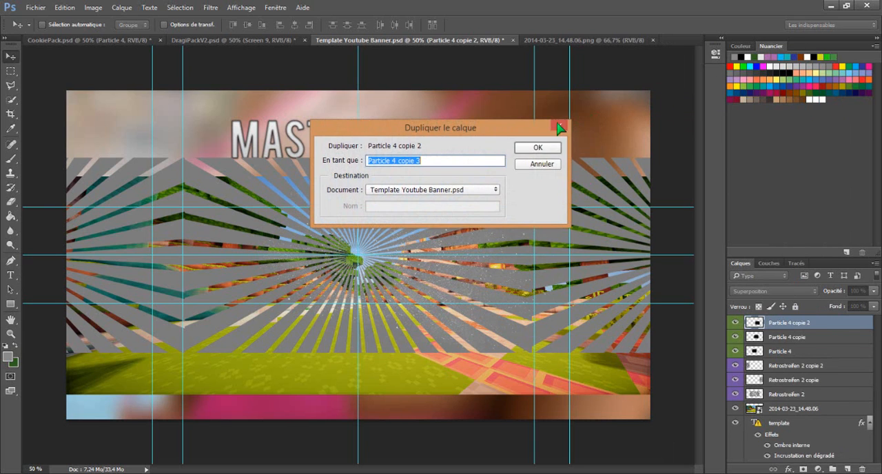
click(539, 147)
drag(482, 216, 252, 200)
- Shift the horizontal guides above and below the banner's middle slightly upward
right_click(810, 323)
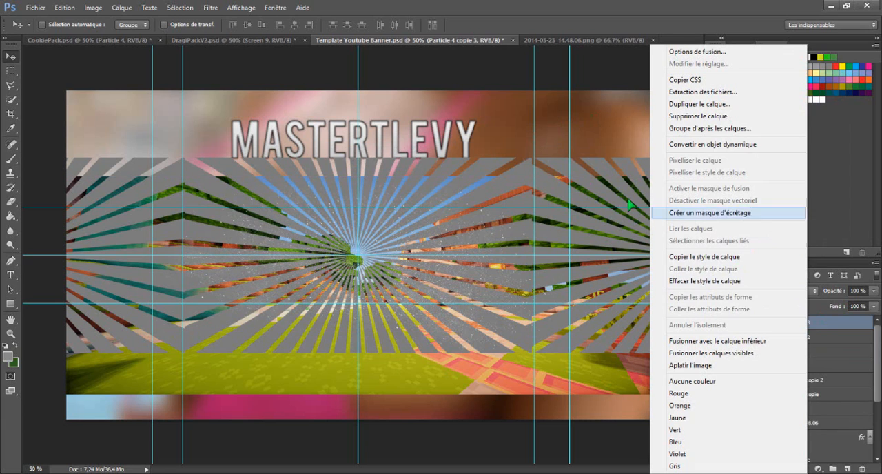
click(409, 206)
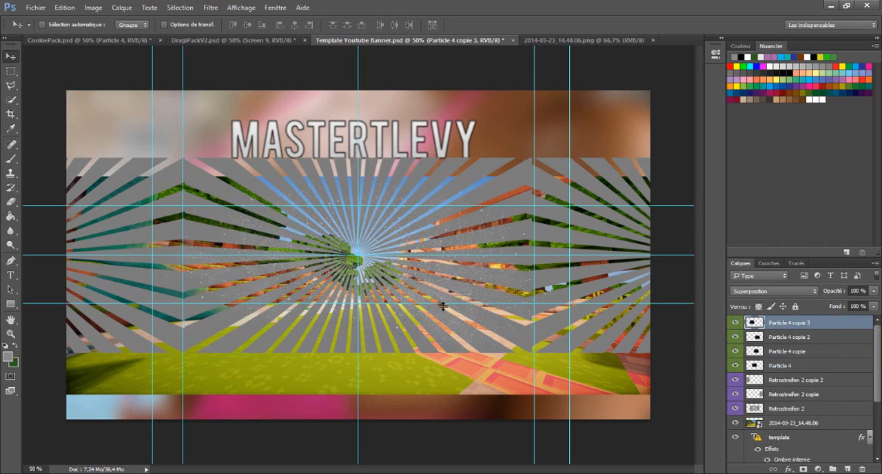
drag(441, 303, 440, 304)
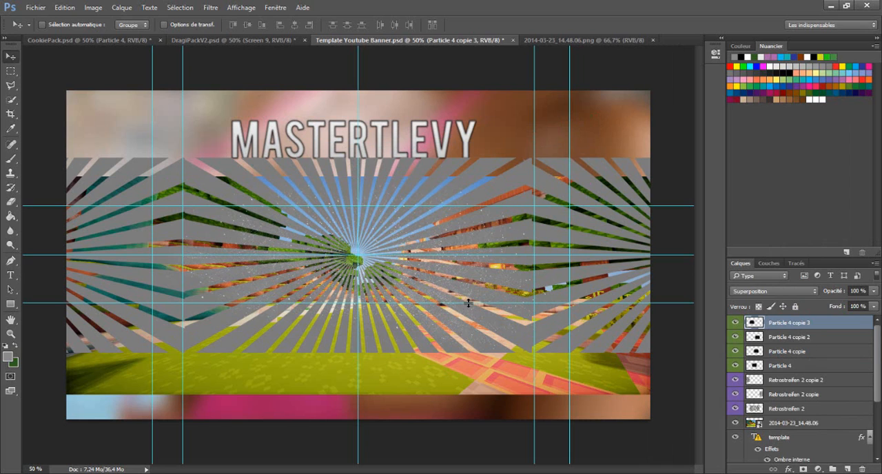
drag(468, 304, 468, 303)
- Add two more particle copies, keeping one left of the sunburst centre and moving the other to the right-hand sunburst
right_click(820, 324)
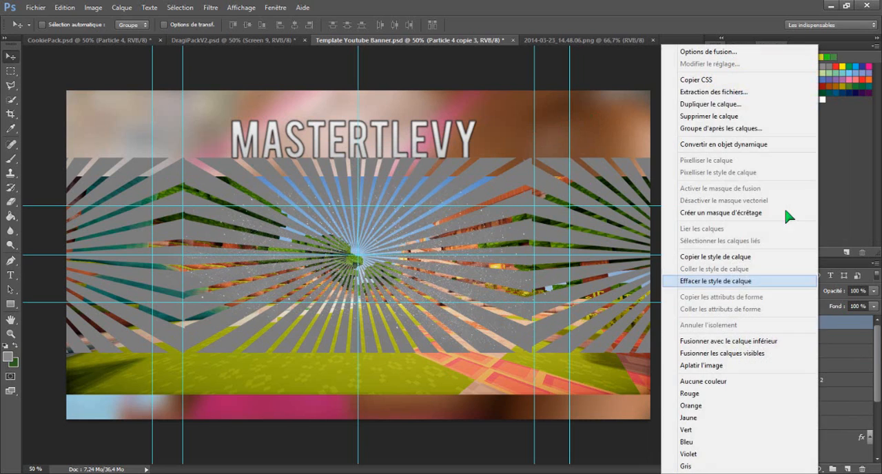
click(724, 104)
click(537, 148)
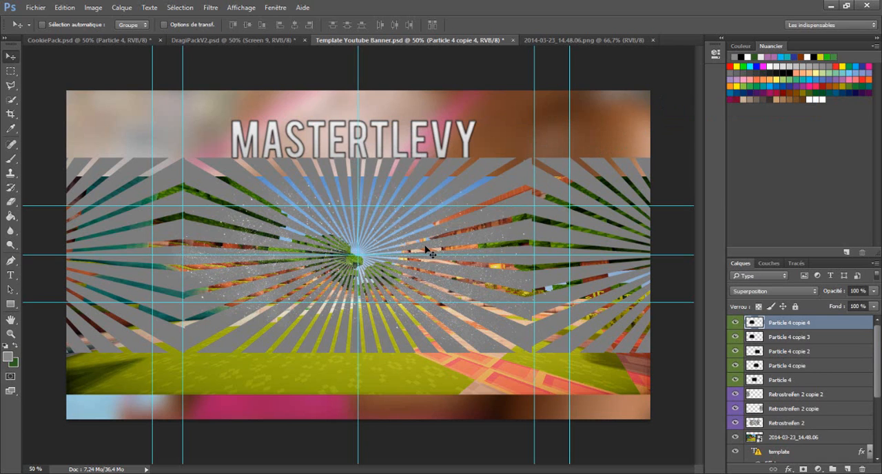
mouse_move(429, 252)
mouse_down()
mouse_move(500, 250)
mouse_move(430, 252)
mouse_up()
right_click(805, 324)
click(710, 104)
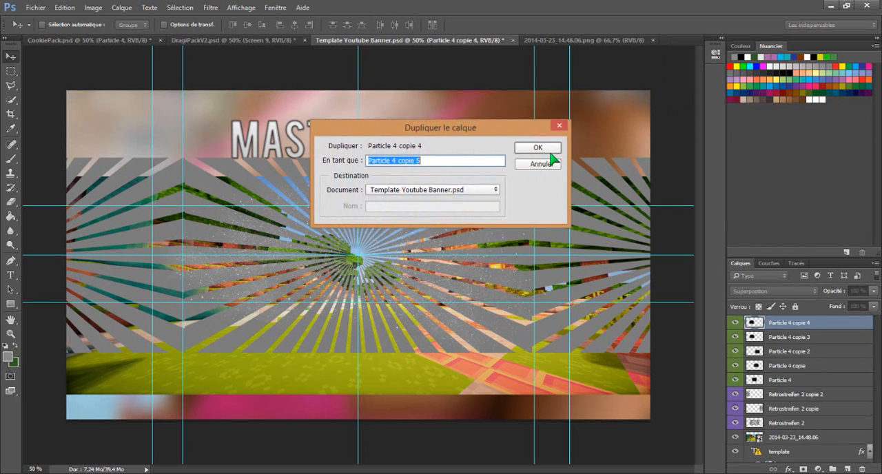
key(Return)
drag(238, 238, 510, 235)
- Duplicate the topmost particle layer twice and spread the copies toward the banner's right edge
right_click(832, 322)
click(771, 105)
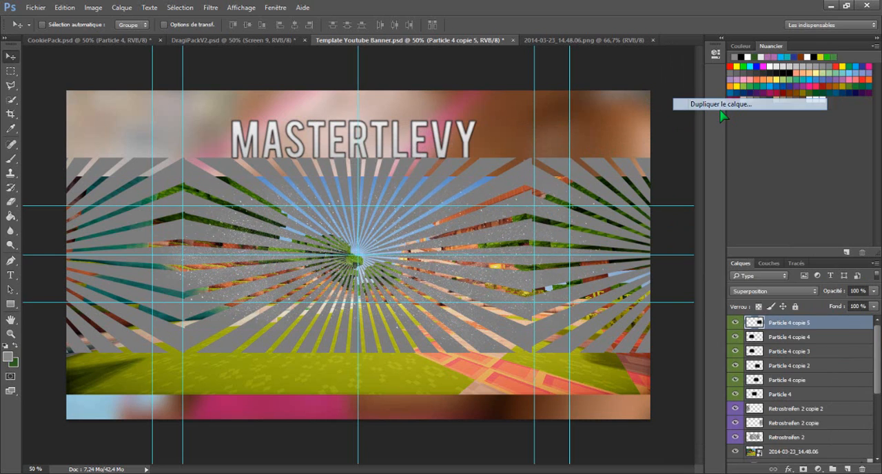
key(Return)
drag(473, 246, 587, 242)
right_click(801, 322)
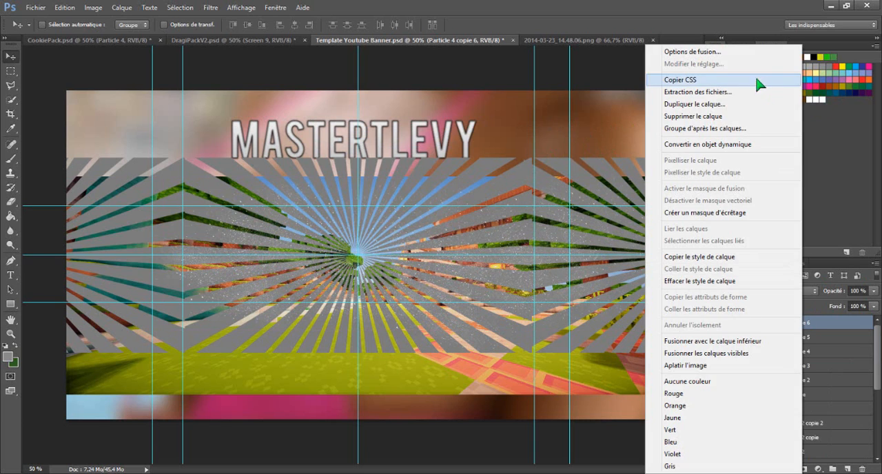
click(696, 106)
click(541, 147)
drag(583, 273, 615, 289)
- Create two further particle copies and place them over the left-hand sunburst, out to the banner's left edge
right_click(800, 324)
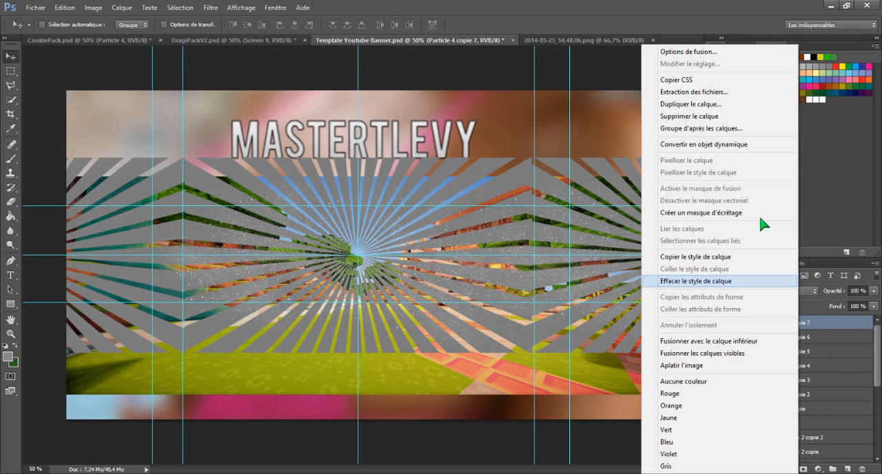
click(689, 105)
click(530, 147)
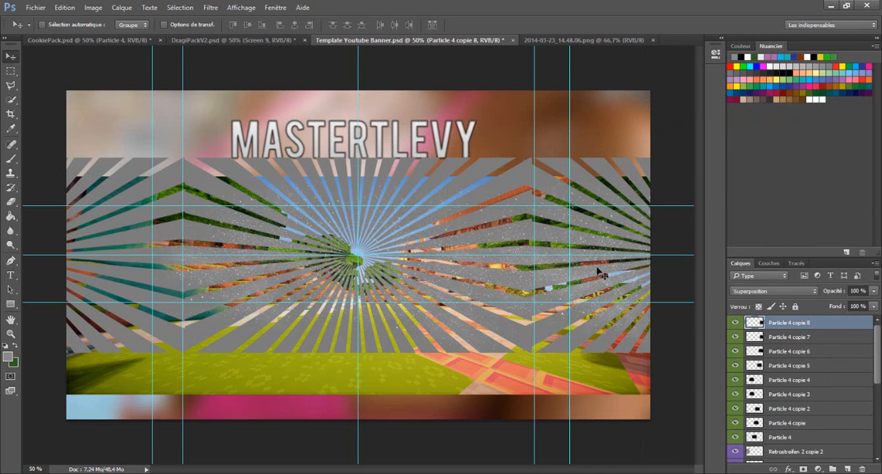
drag(600, 271, 173, 274)
right_click(789, 323)
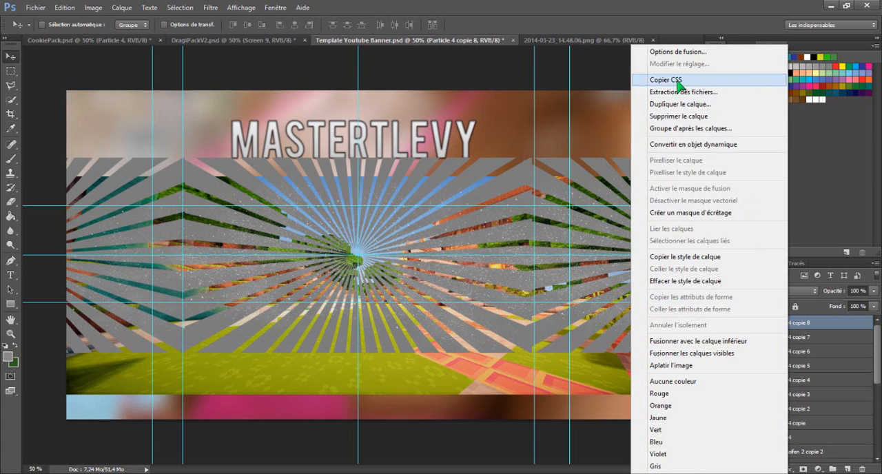
click(655, 105)
click(547, 148)
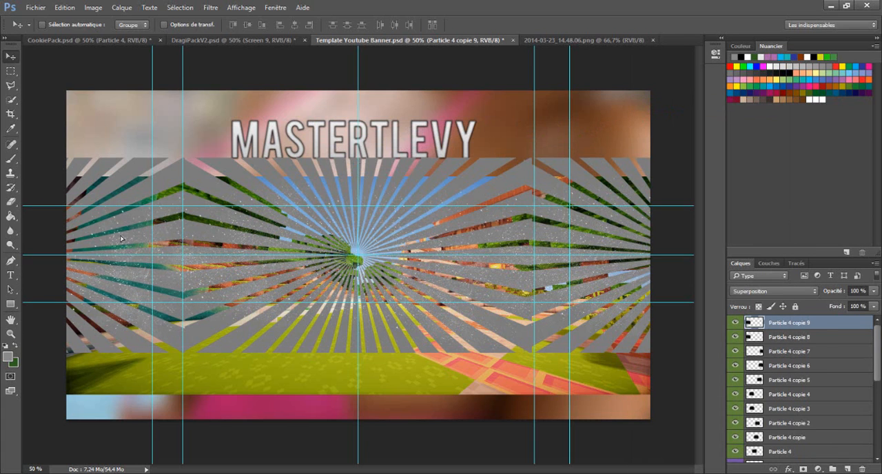
drag(120, 238, 103, 216)
- Duplicate the particles twice more, placing one copy between the left and central sunbursts and the other near the centre
right_click(827, 322)
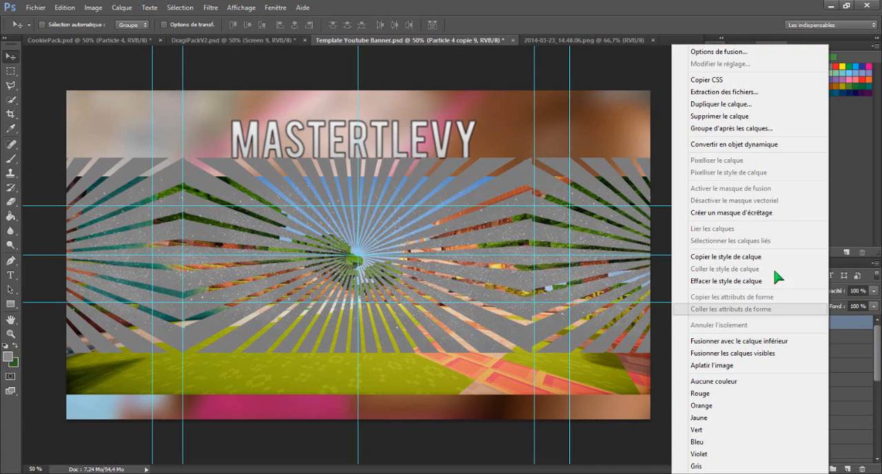
click(723, 104)
click(529, 150)
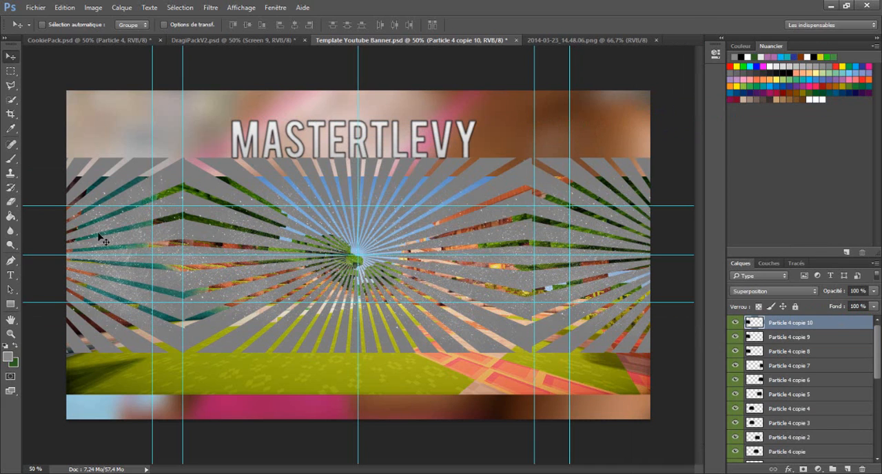
drag(102, 239, 246, 230)
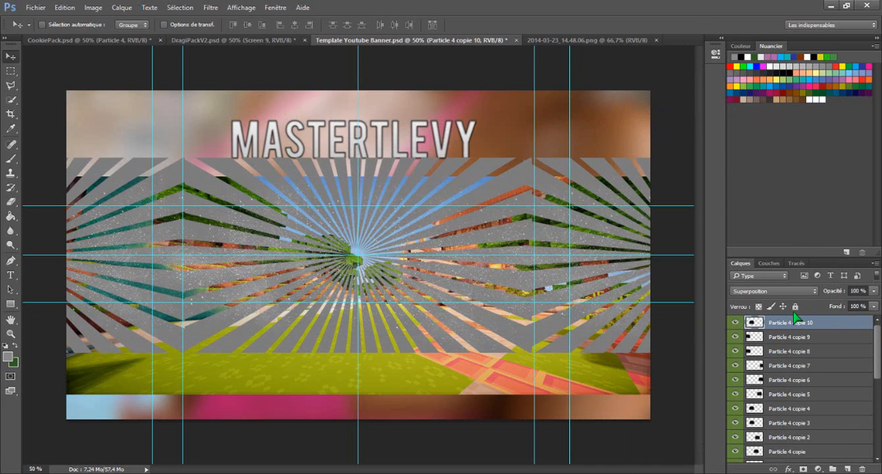
right_click(796, 321)
click(724, 104)
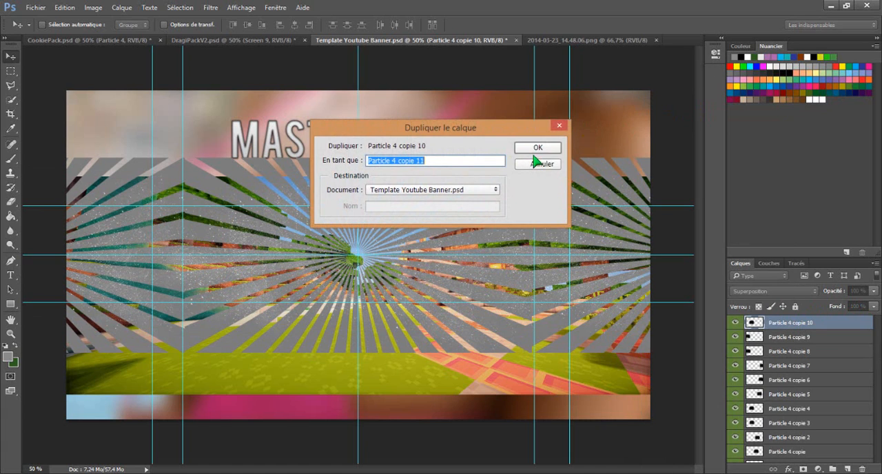
click(537, 147)
drag(282, 235, 395, 233)
- Add two more particle copies, one between the central and right-hand sunbursts and one slightly above the centre
right_click(778, 321)
click(701, 105)
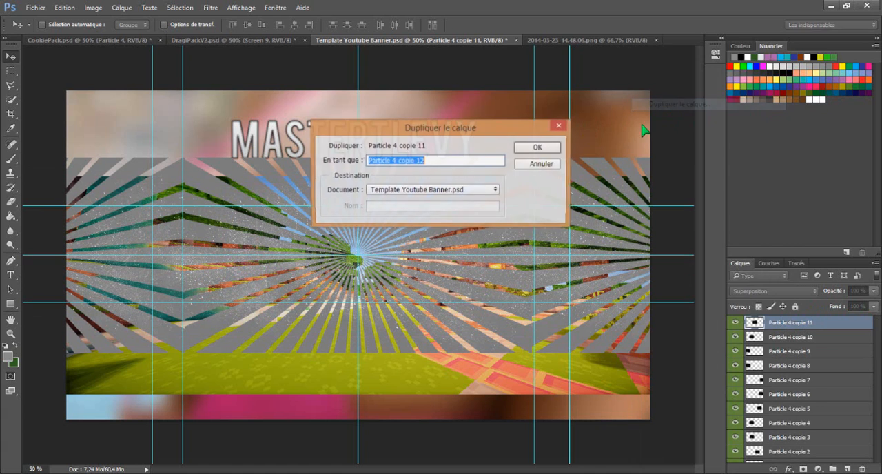
click(537, 147)
drag(313, 247, 456, 241)
right_click(797, 324)
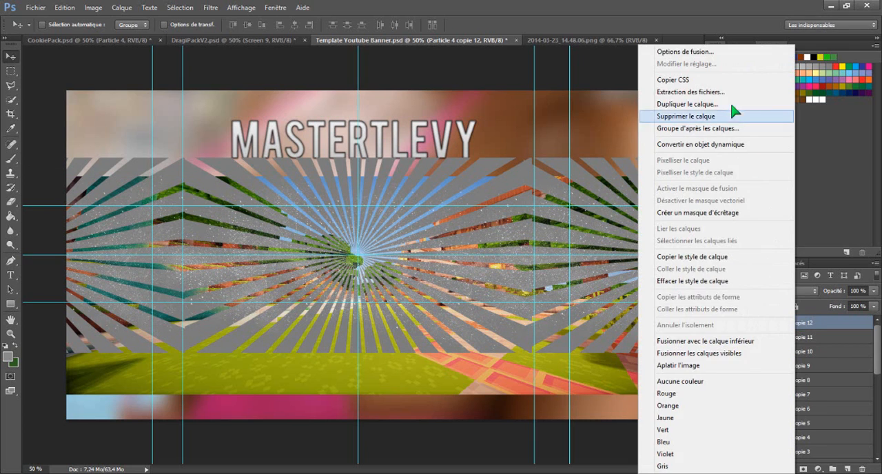
click(729, 101)
click(534, 147)
drag(424, 234, 358, 219)
- Duplicate the particles twice more, moving one copy to the banner's right edge and the other to its left part
right_click(797, 323)
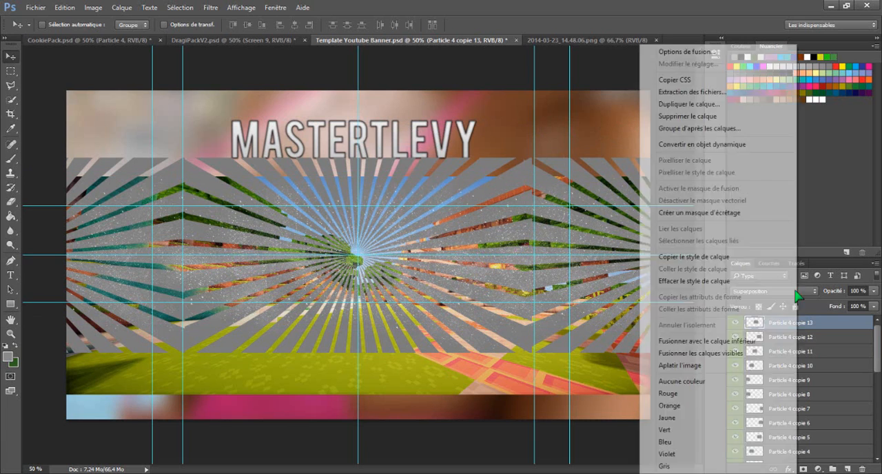
click(724, 100)
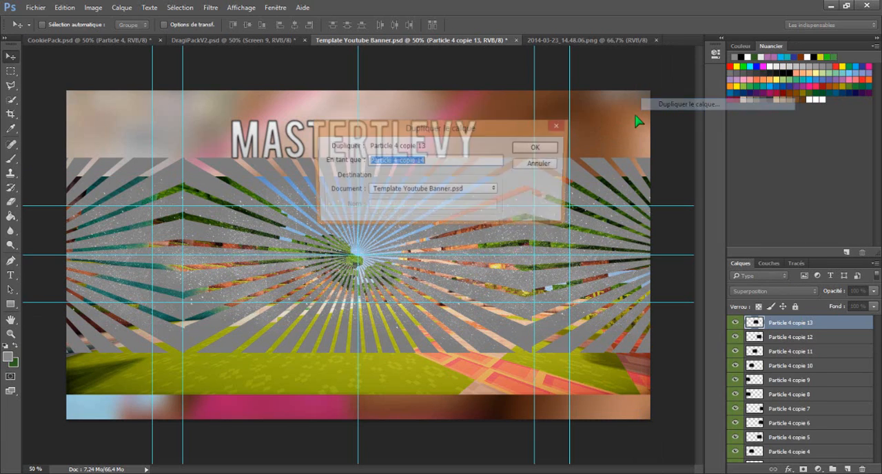
click(536, 147)
drag(399, 232, 601, 236)
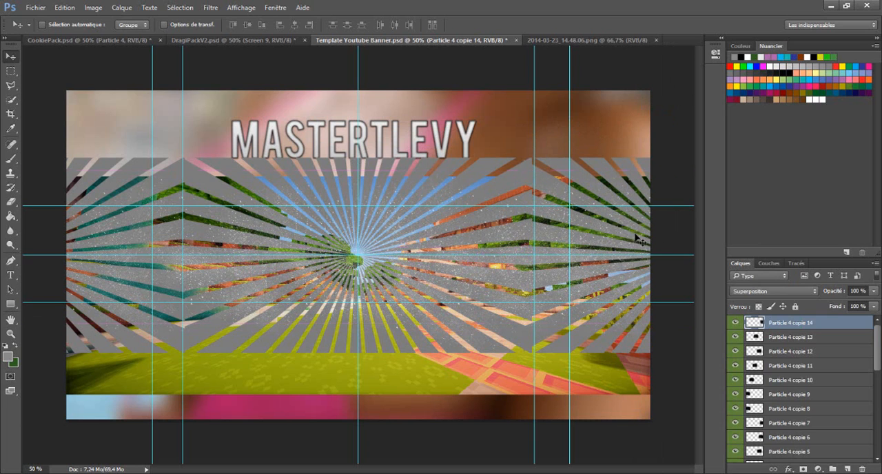
right_click(785, 324)
click(658, 105)
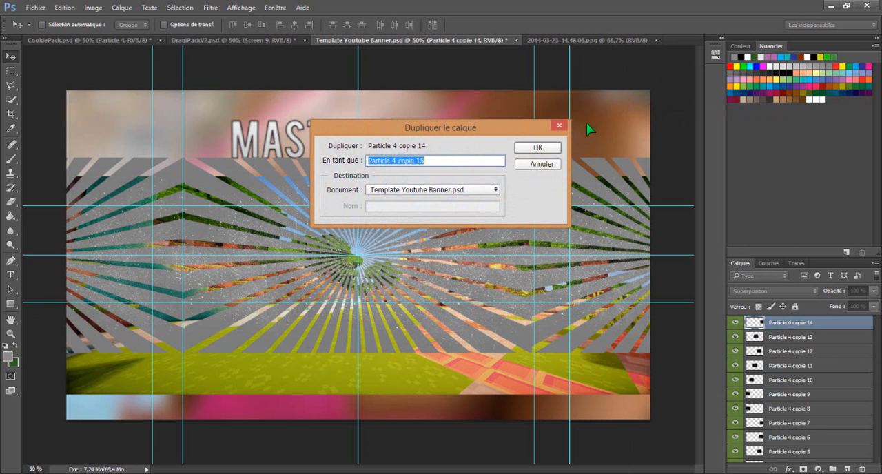
click(535, 150)
drag(610, 235, 150, 228)
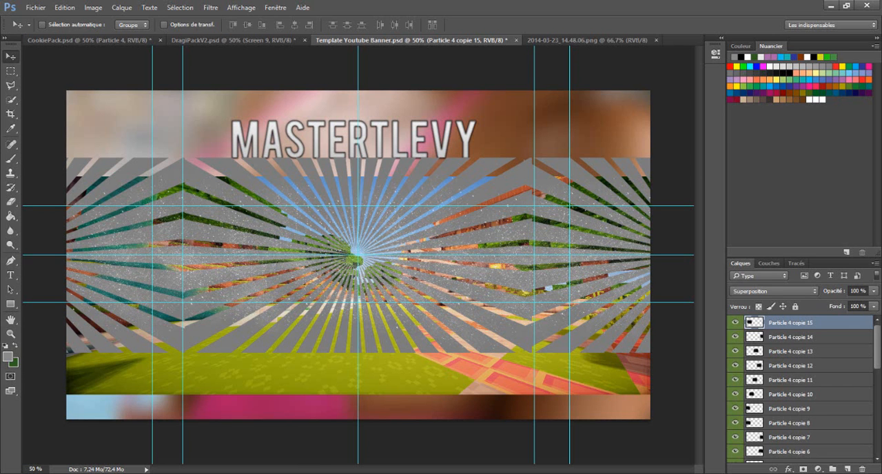
- Add a new layer above the particle copies and fill it entirely with the grey foreground colour
click(121, 8)
click(276, 20)
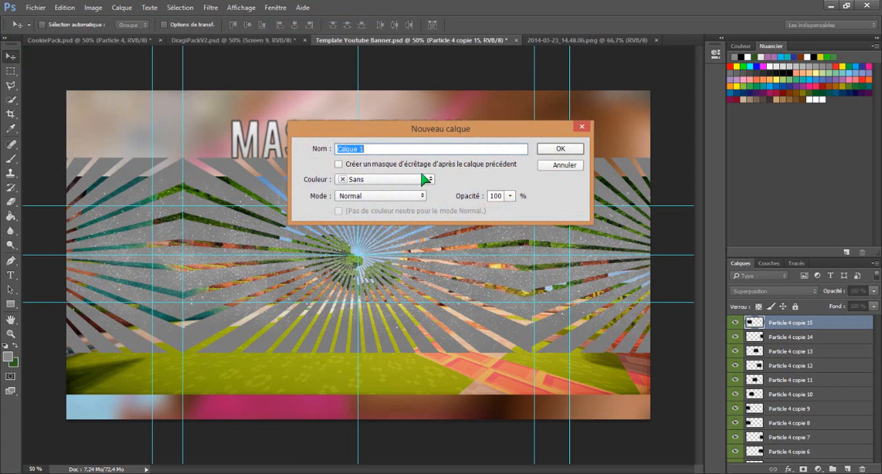
click(569, 148)
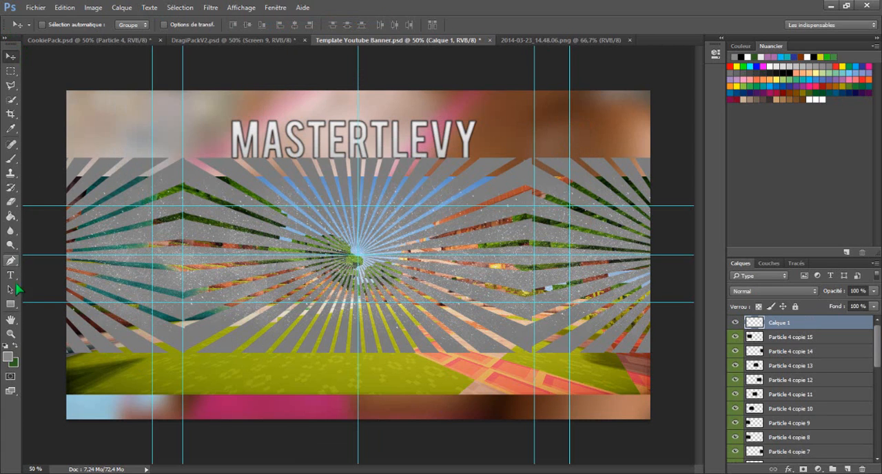
click(18, 215)
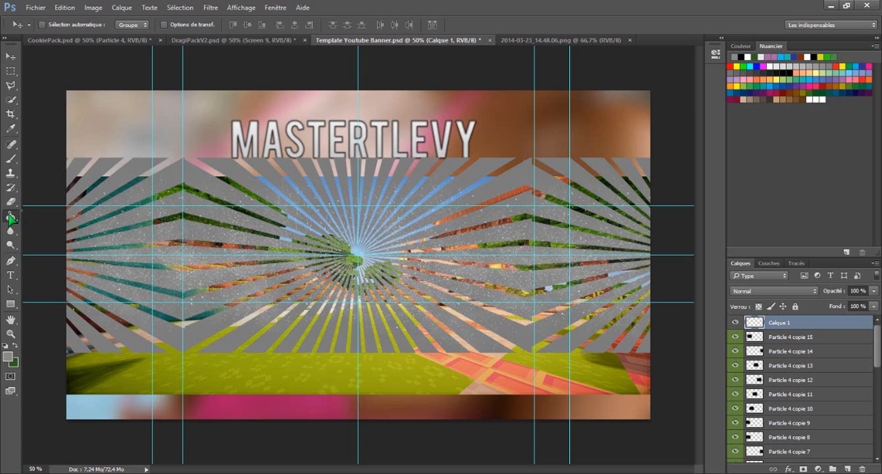
click(318, 276)
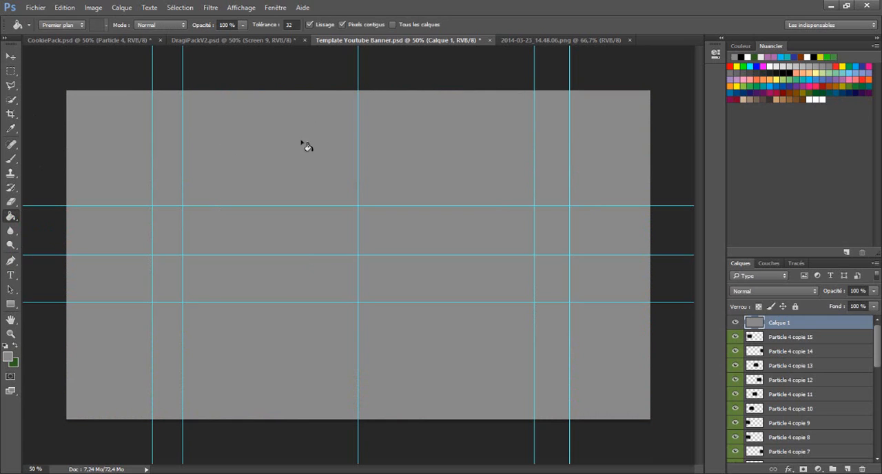
- Cut a wide rectangular window out of the grey layer, just inside the upper and lower horizontal guides, and deselect
click(10, 71)
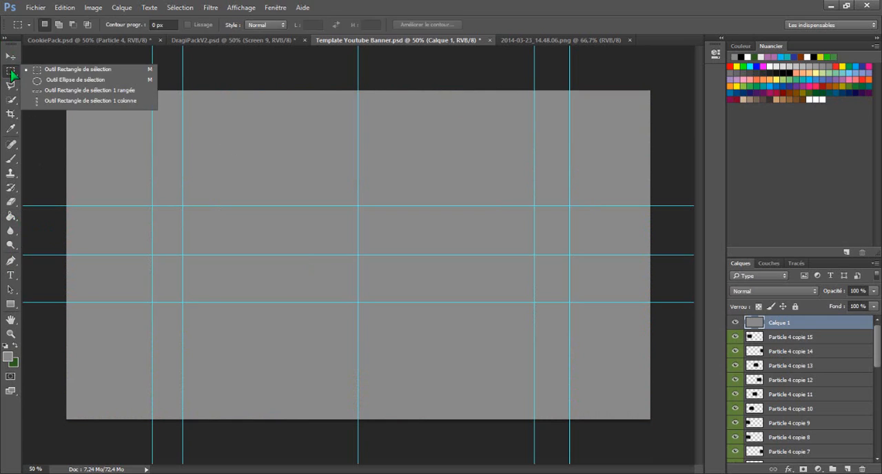
click(35, 70)
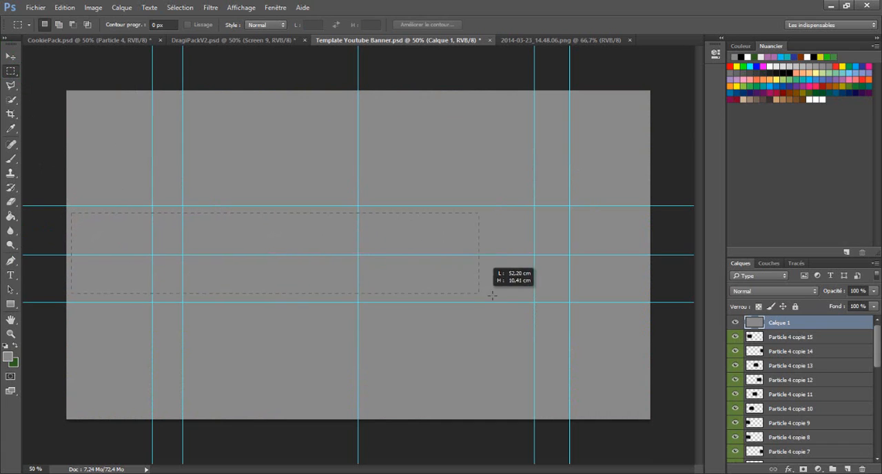
drag(644, 292, 646, 297)
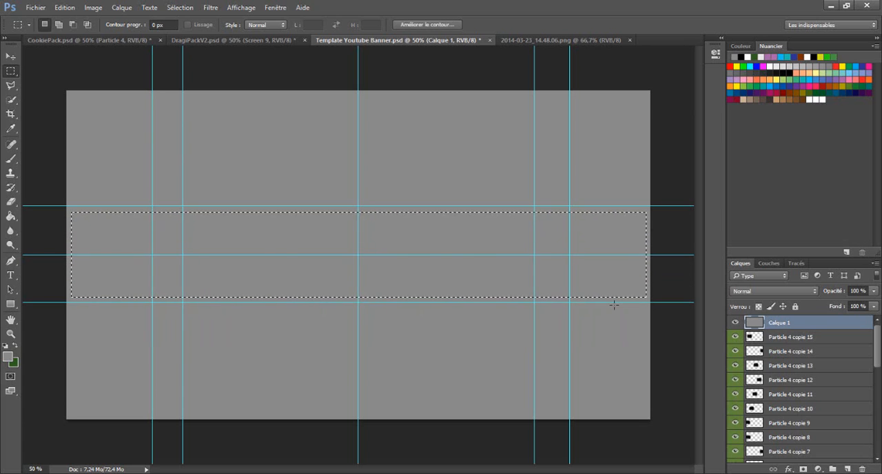
key(Delete)
key(ctrl+d)
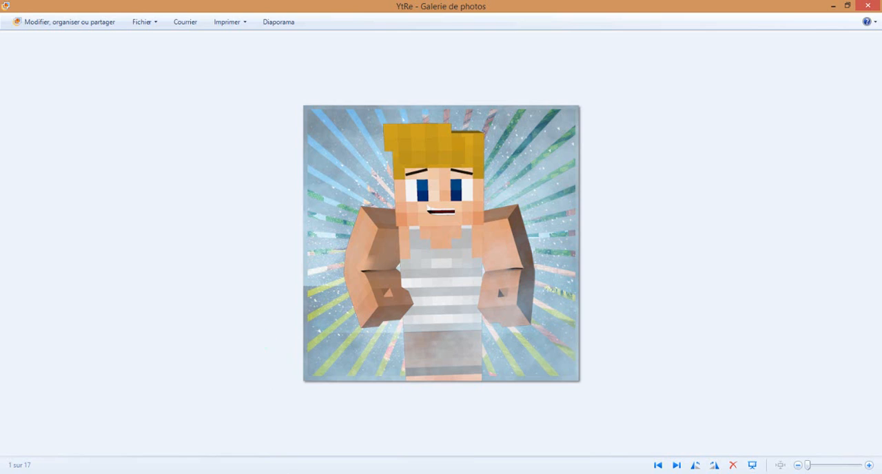
key(alt+Tab)
click(35, 7)
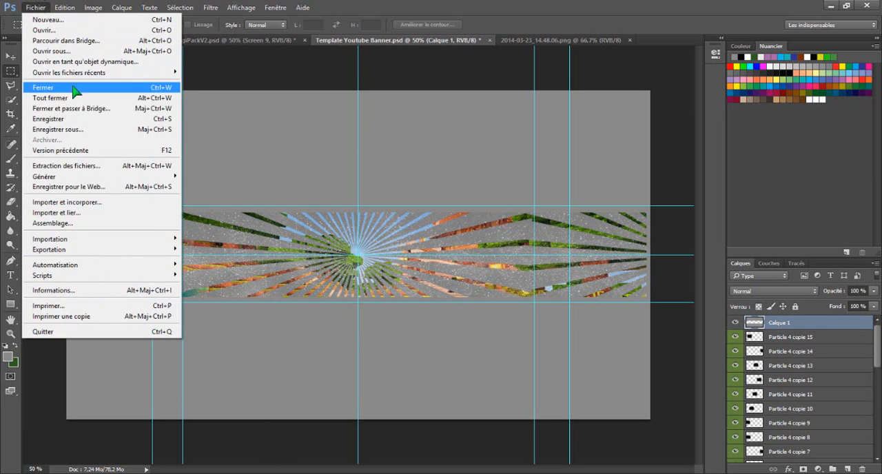
click(78, 212)
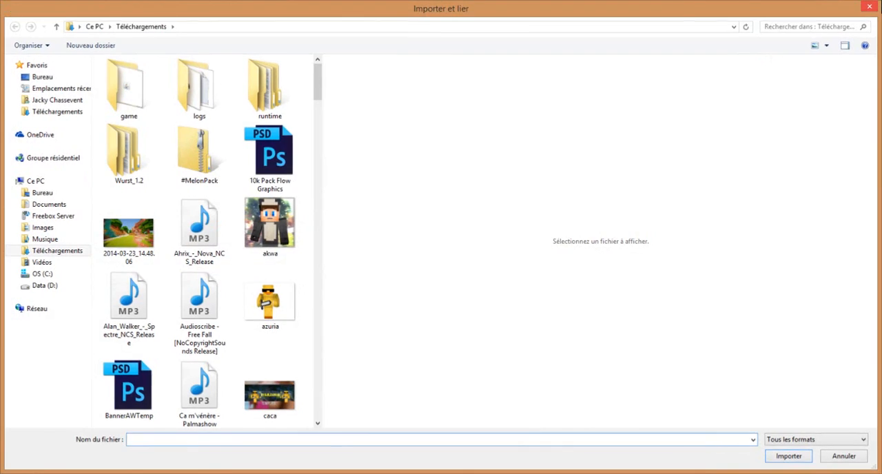
click(870, 5)
- Search the desktop for "posk" and place the poskfioeojfbei character image as an embedded object in the banner
click(35, 8)
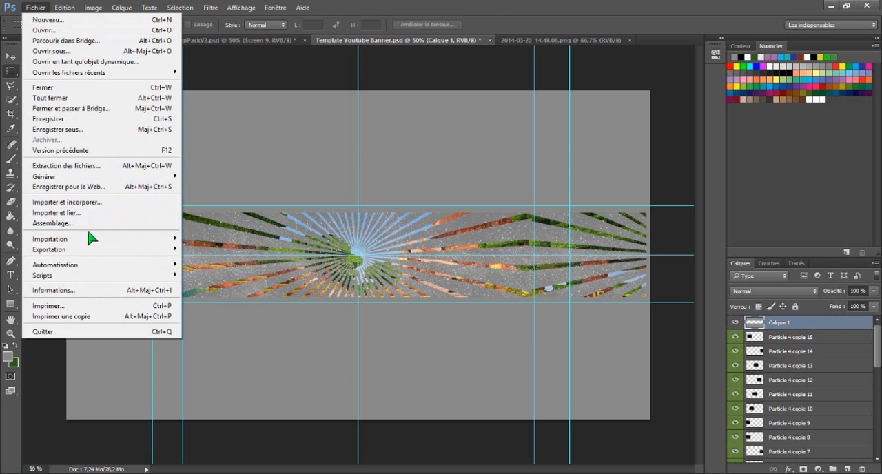
click(148, 205)
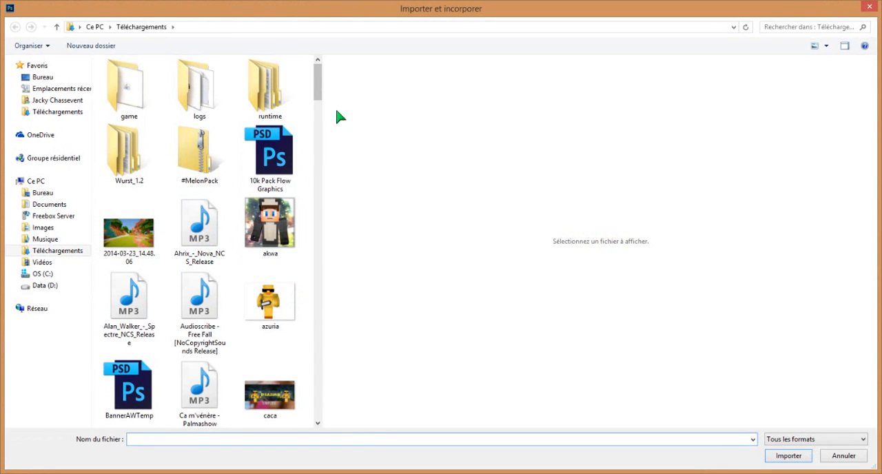
click(40, 80)
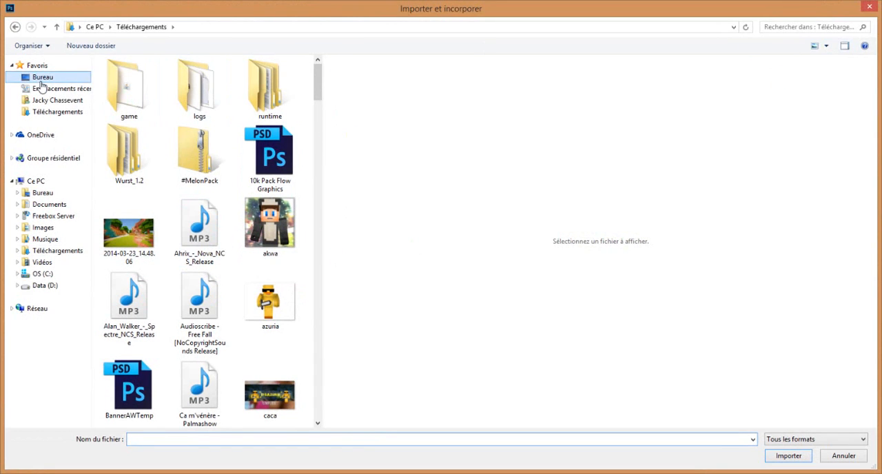
click(807, 29)
text(pol)
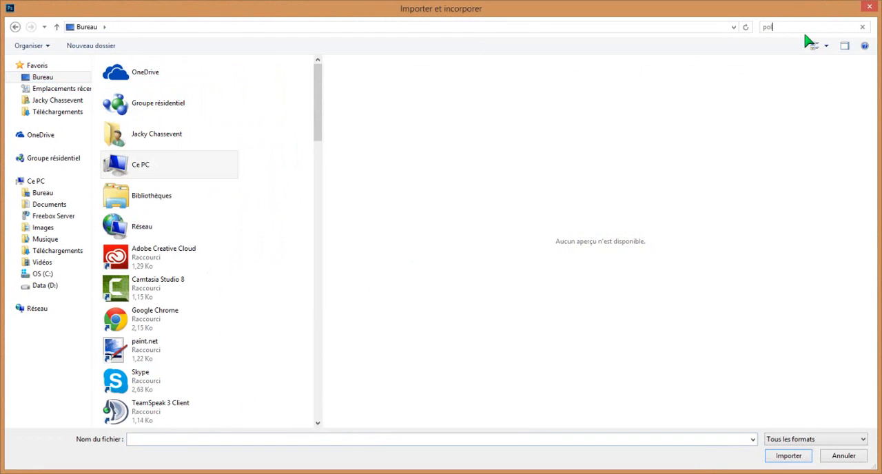
text(sk)
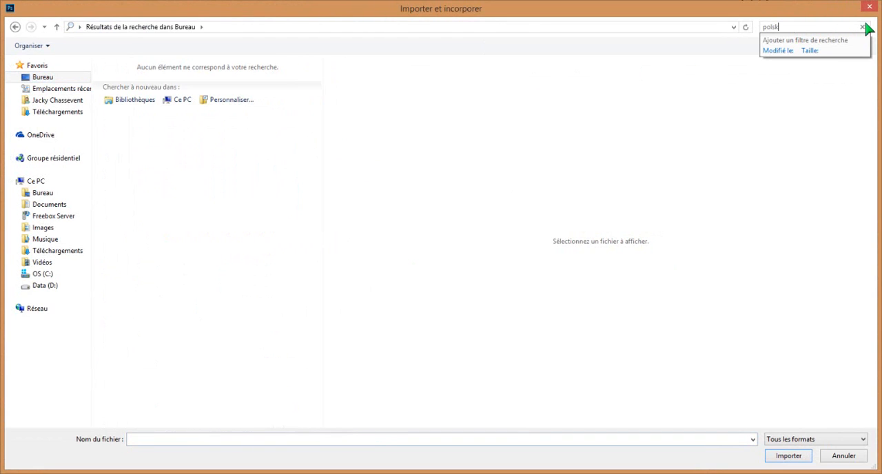
text(sk)
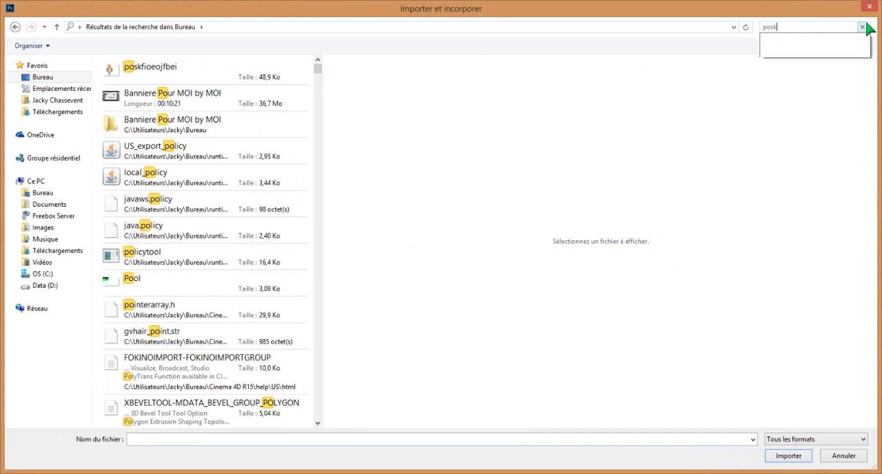
double_click(144, 69)
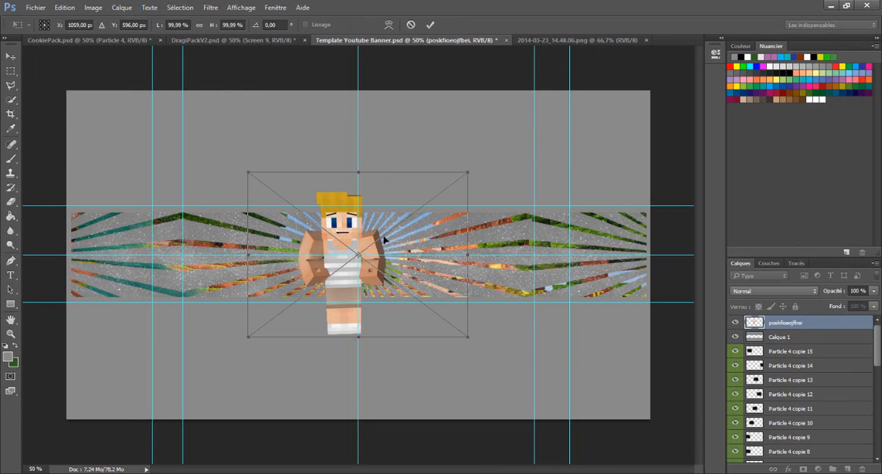
- Scale the placed character to about 88% and position it over the left part of the banner strip
drag(458, 237, 303, 238)
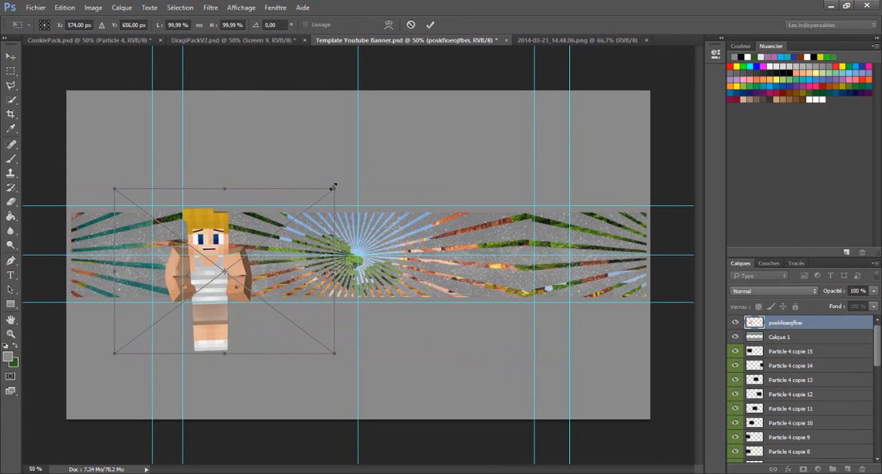
drag(334, 186, 306, 207)
drag(166, 295, 181, 280)
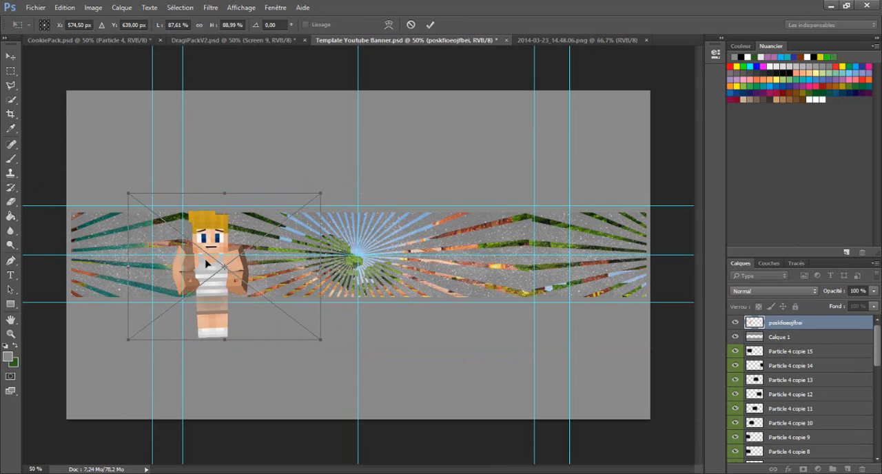
right_click(207, 263)
click(205, 240)
drag(208, 263, 219, 265)
right_click(229, 259)
click(251, 264)
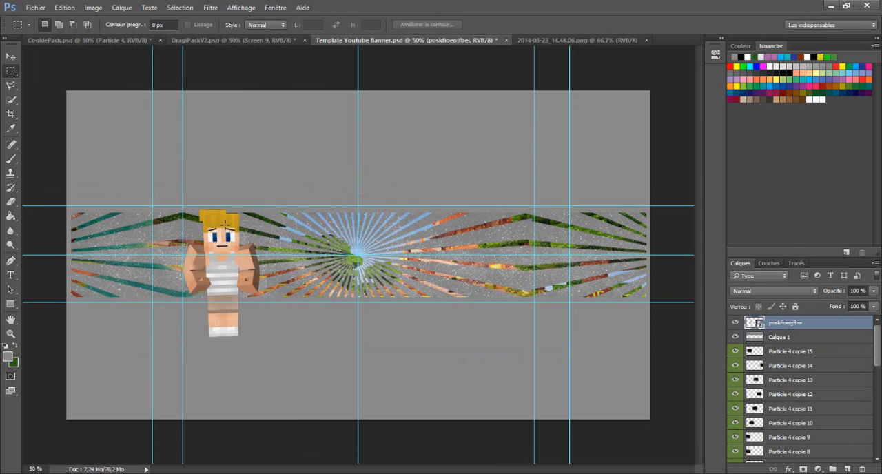
- Duplicate the character layer, place the copy over the right part of the strip, and nudge the original slightly left
right_click(811, 324)
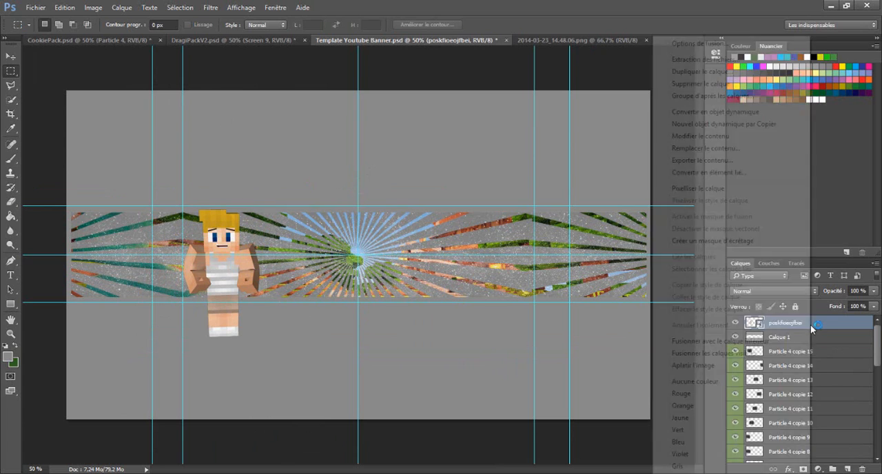
click(704, 72)
click(548, 143)
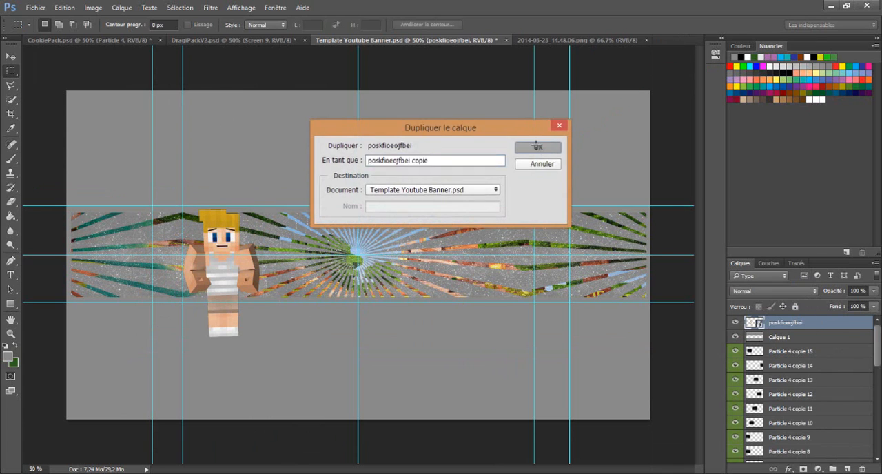
click(10, 56)
drag(230, 236, 496, 235)
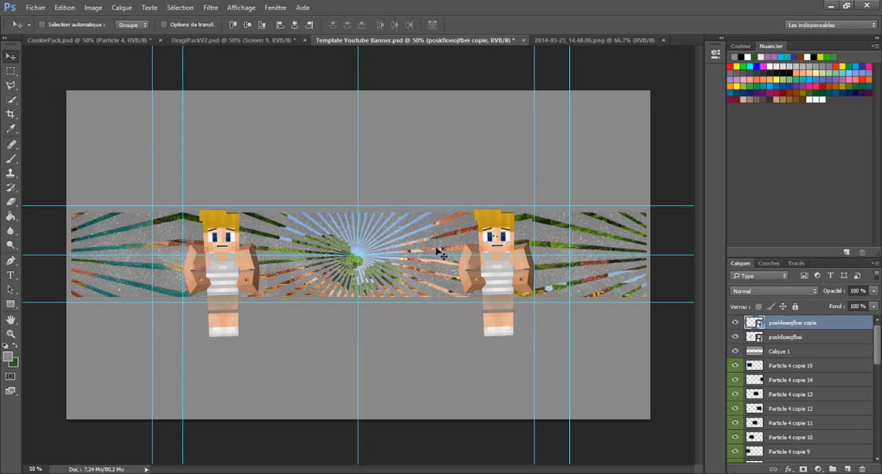
drag(498, 272, 504, 272)
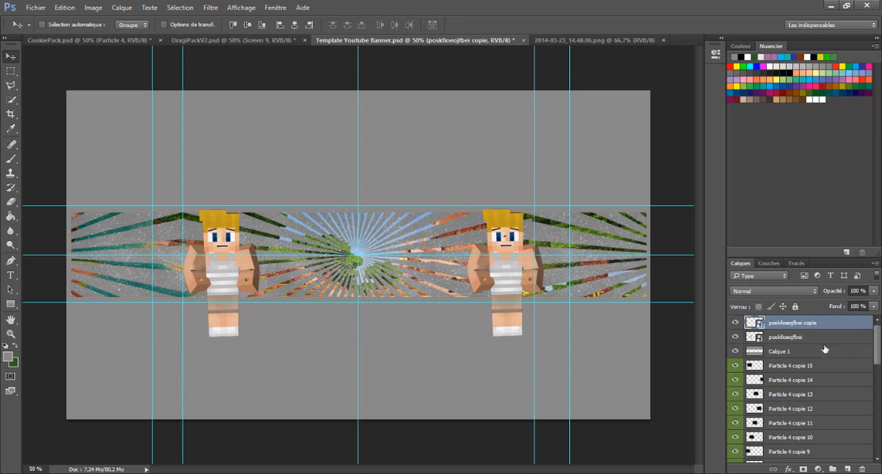
click(790, 337)
drag(228, 282, 218, 282)
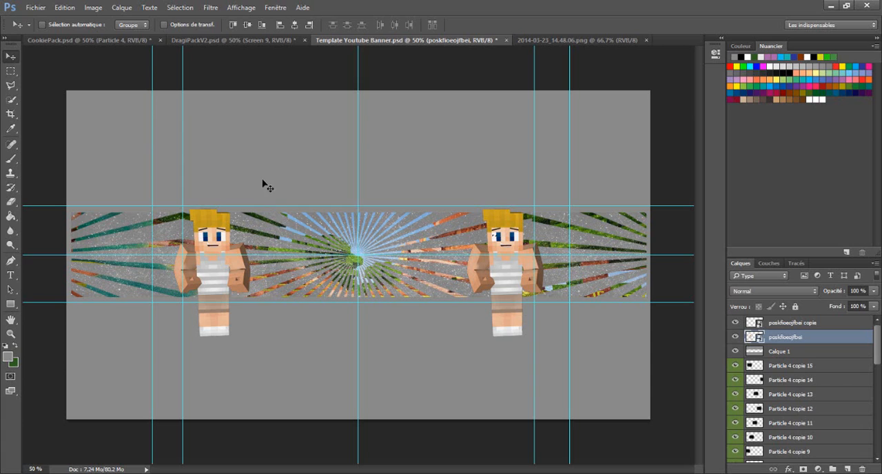
- Add the text "Slowy" in AR DARLING Regular, 200 pt, colour ffffff, centred between the two characters
click(12, 273)
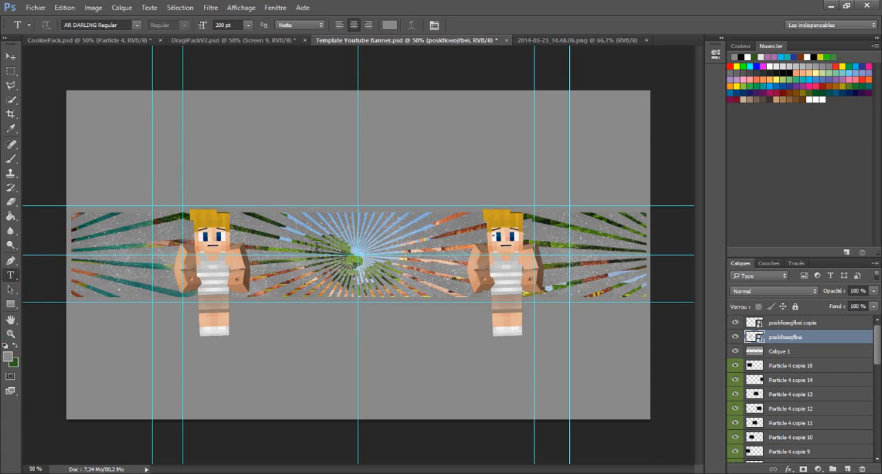
click(284, 265)
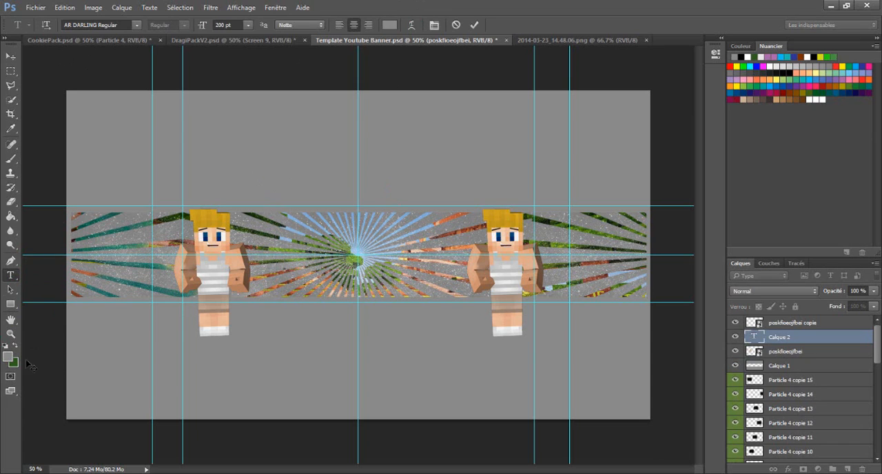
click(392, 26)
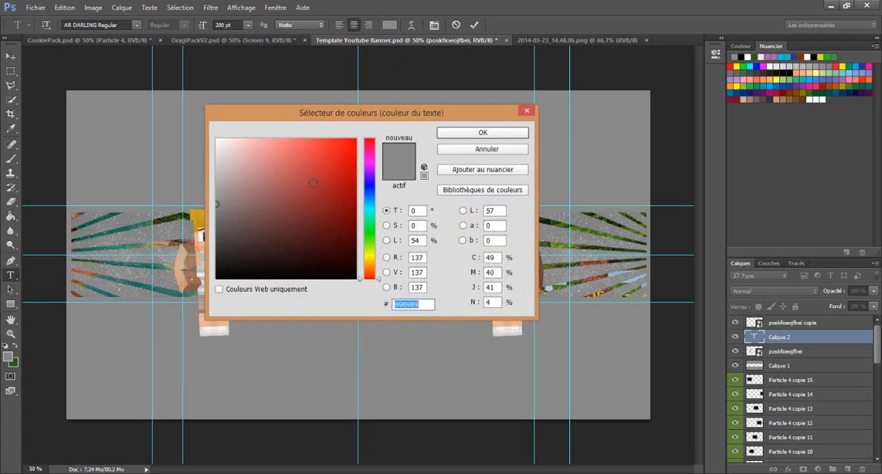
text(ffffff)
key(Return)
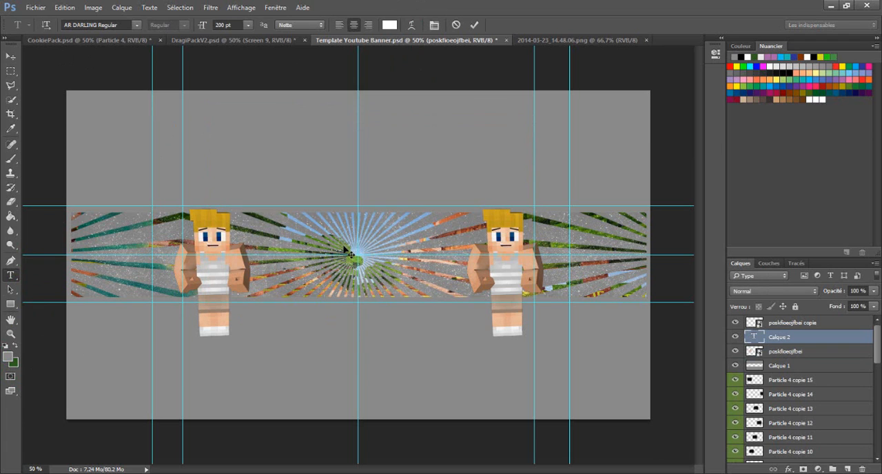
text(SLOWY)
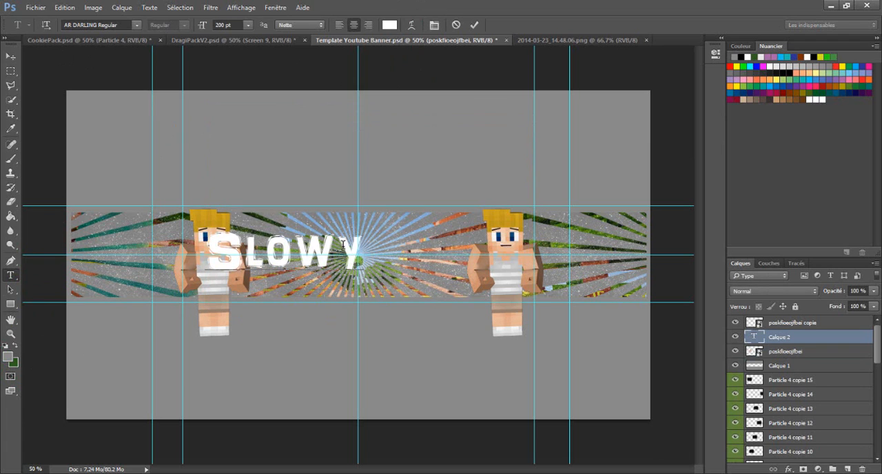
drag(313, 290, 371, 290)
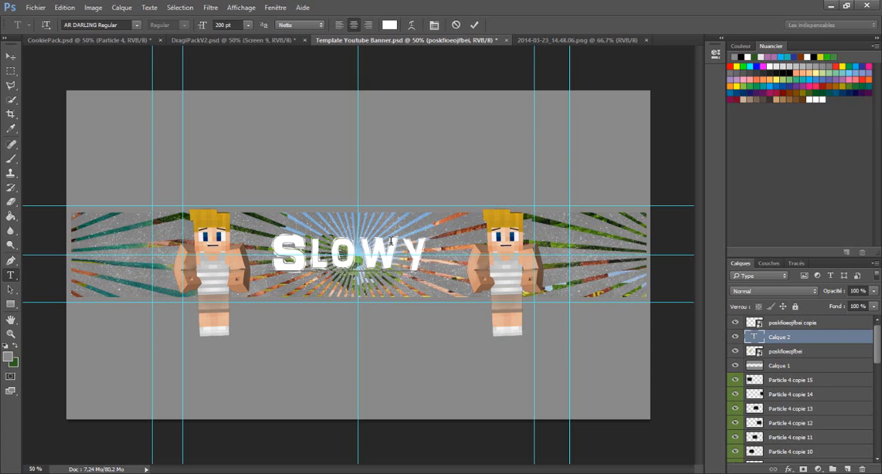
click(777, 325)
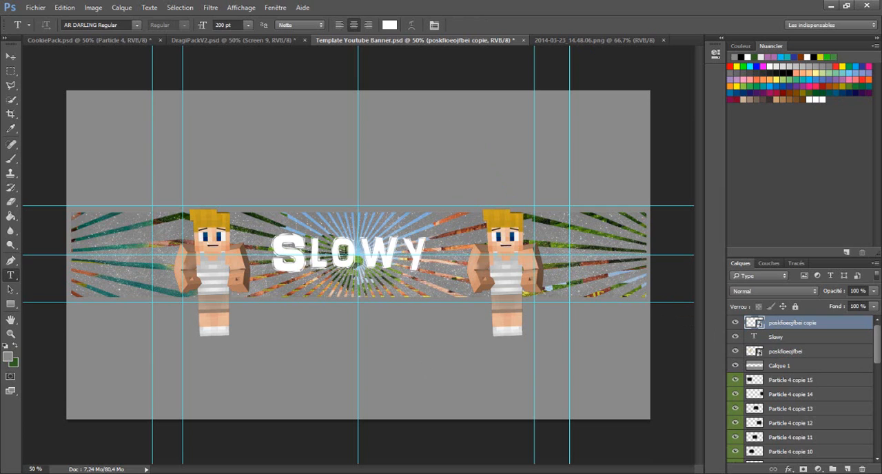
click(785, 339)
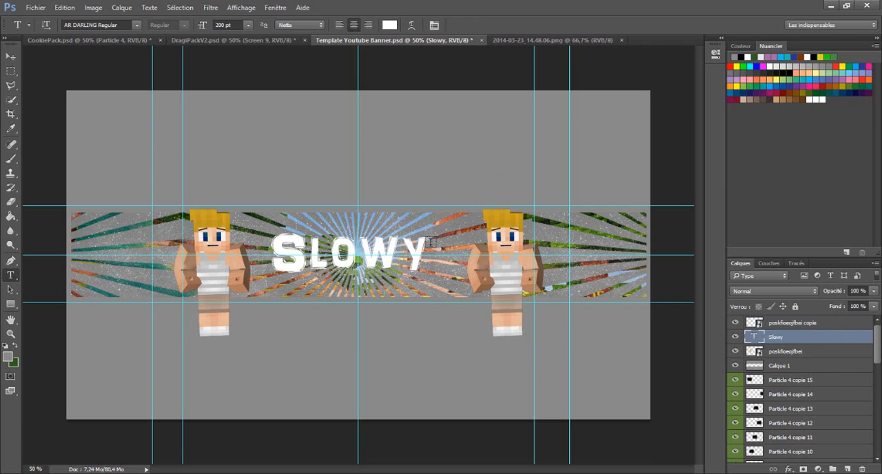
click(428, 243)
click(777, 340)
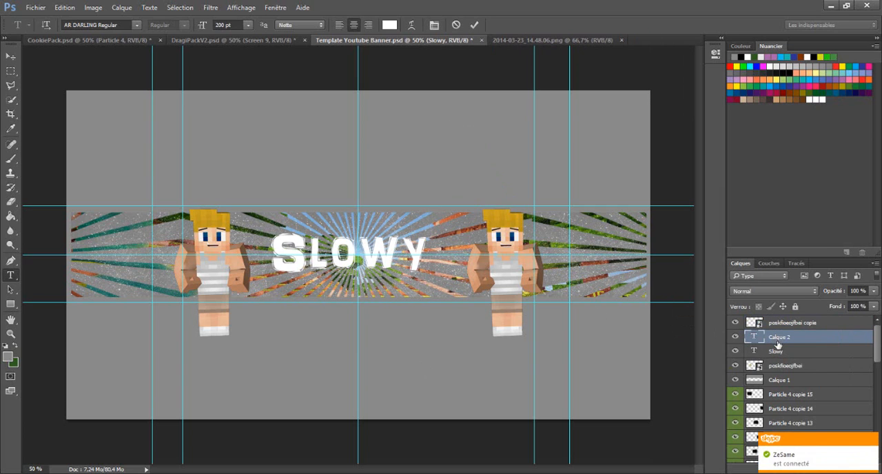
click(783, 353)
right_click(783, 353)
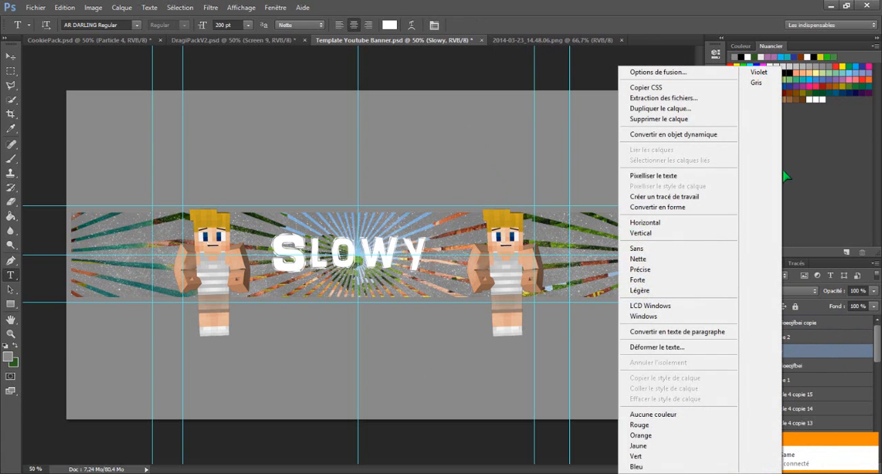
click(637, 109)
click(555, 143)
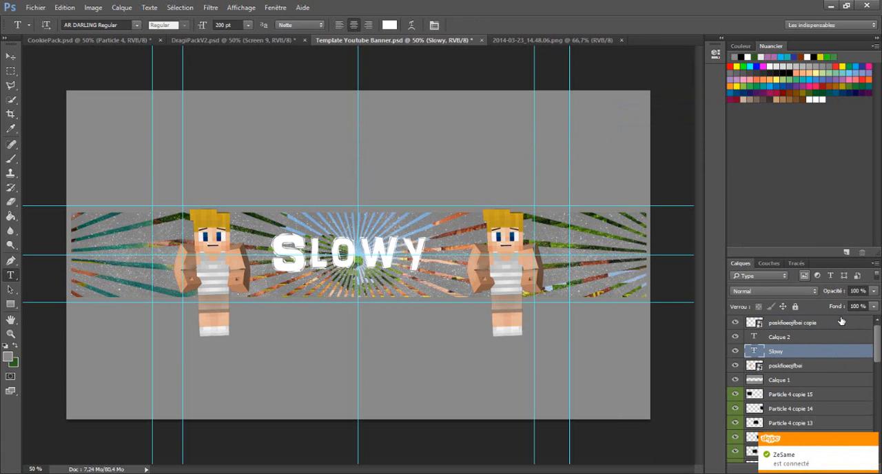
- Delete the Slowy text layer
right_click(816, 355)
click(703, 119)
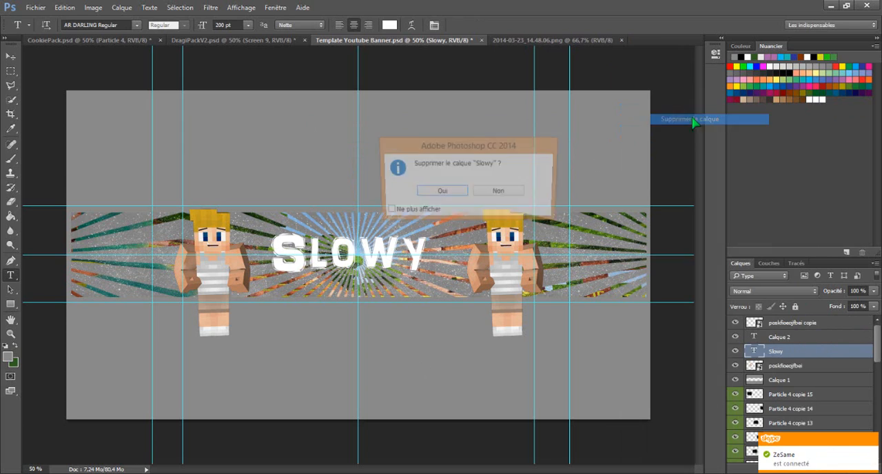
click(439, 190)
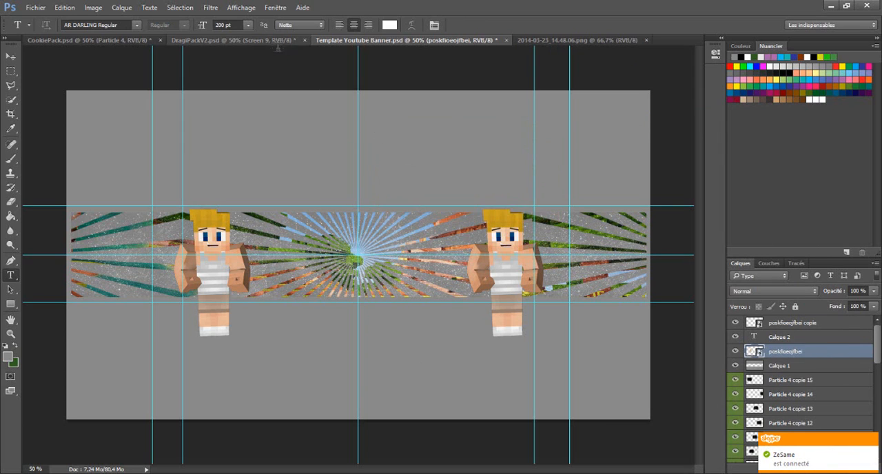
- Add the text "Slowy" in AR DARLING Regular at 250 pt and centre it between the two characters
drag(237, 24, 107, 29)
key(BackSpace)
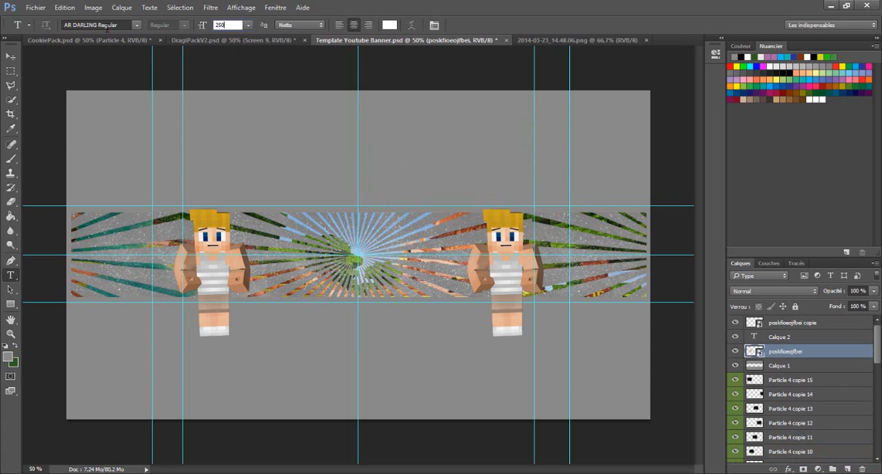
click(282, 256)
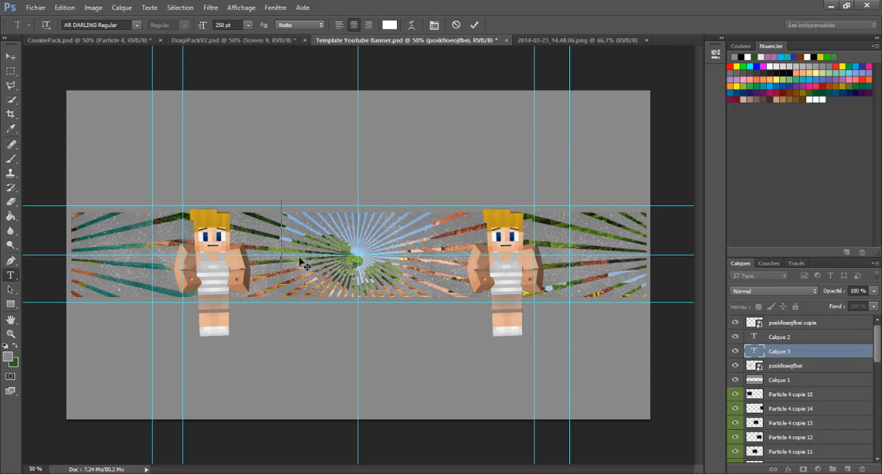
text(S)
key(super+c)
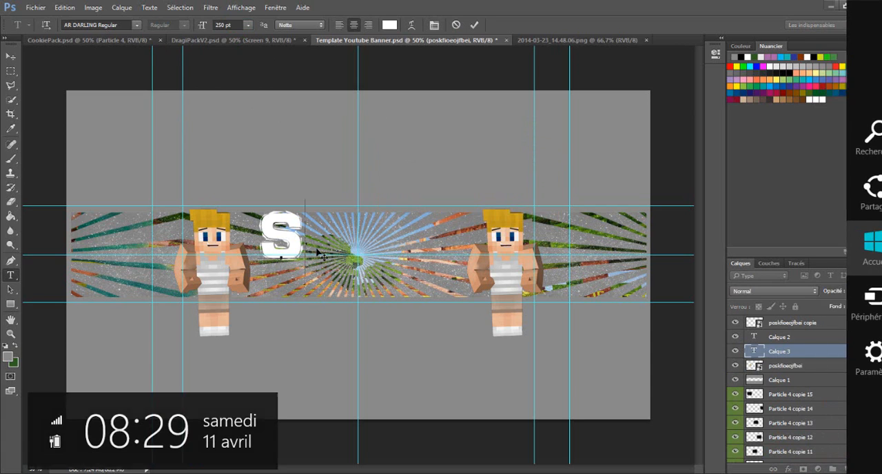
text(LOWY)
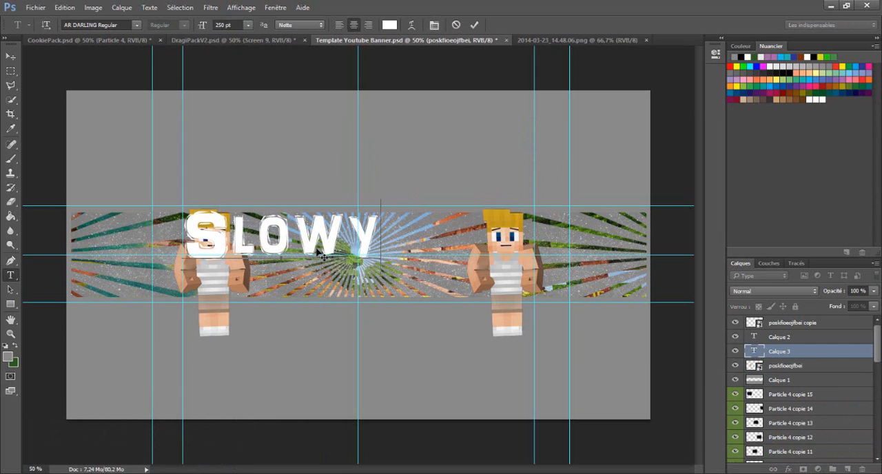
drag(348, 294, 387, 308)
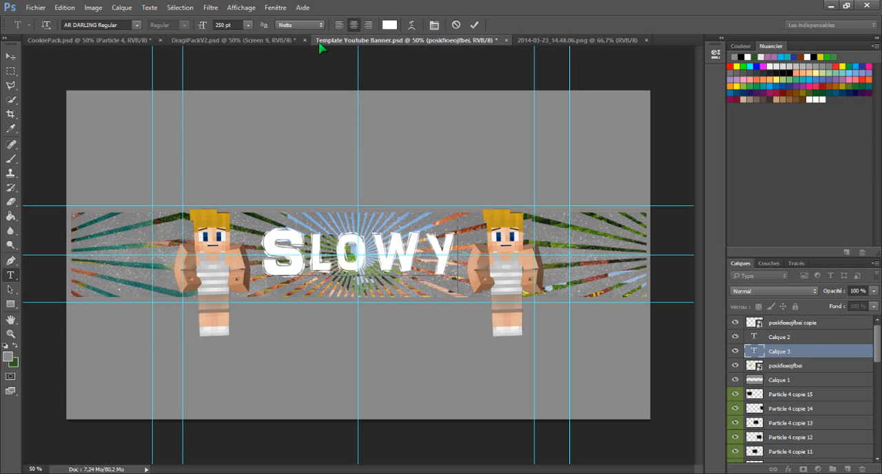
- Switch to CookiePack.psd, collapse the particle groups and expand the Smoke group under Flames & Smoke
click(270, 42)
click(128, 41)
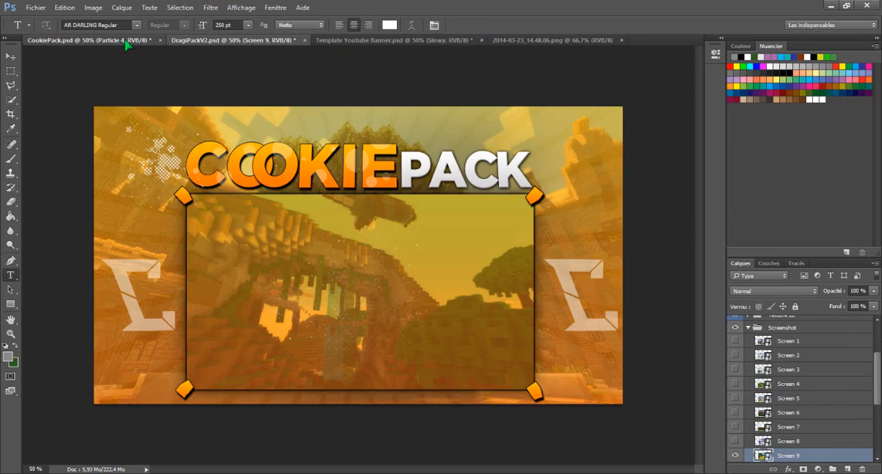
click(736, 384)
scroll(751, 376, up, 3)
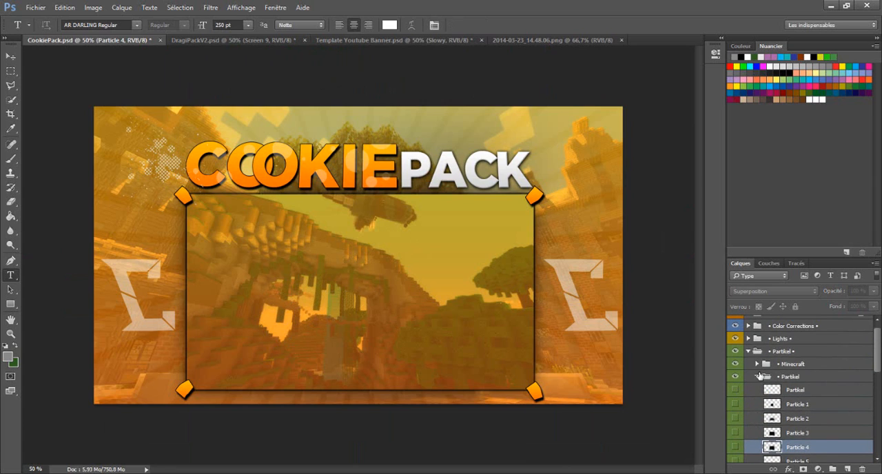
click(757, 377)
click(751, 352)
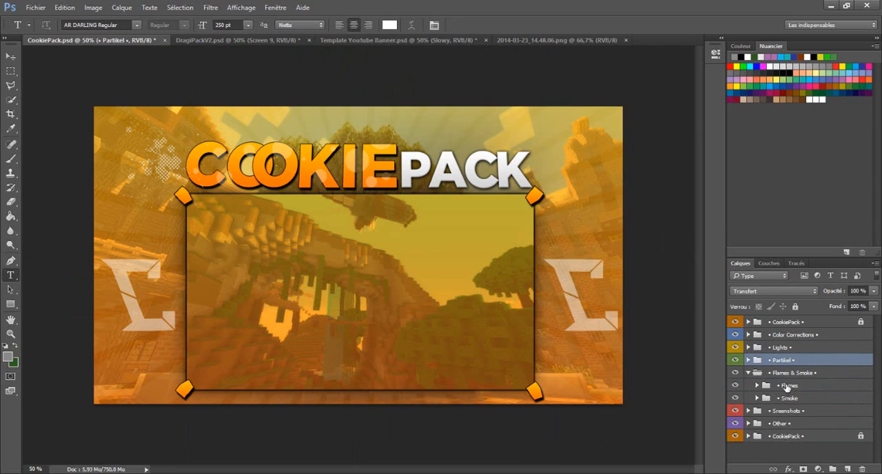
click(756, 397)
scroll(744, 376, down, 2)
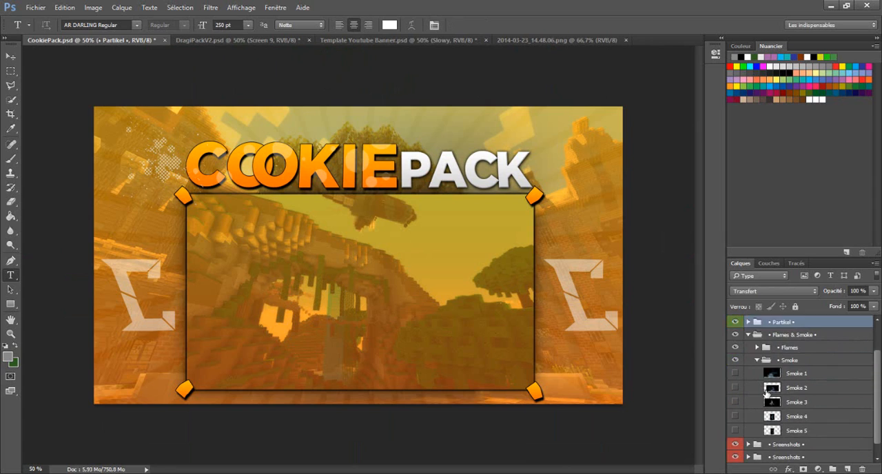
click(736, 361)
click(735, 361)
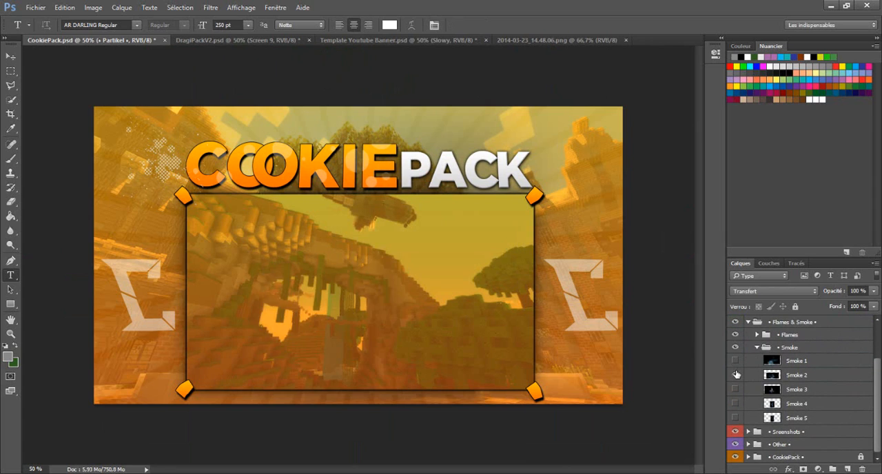
- Show the Smoke 2 layer and duplicate it into Template Youtube Banner.psd
click(735, 374)
right_click(812, 380)
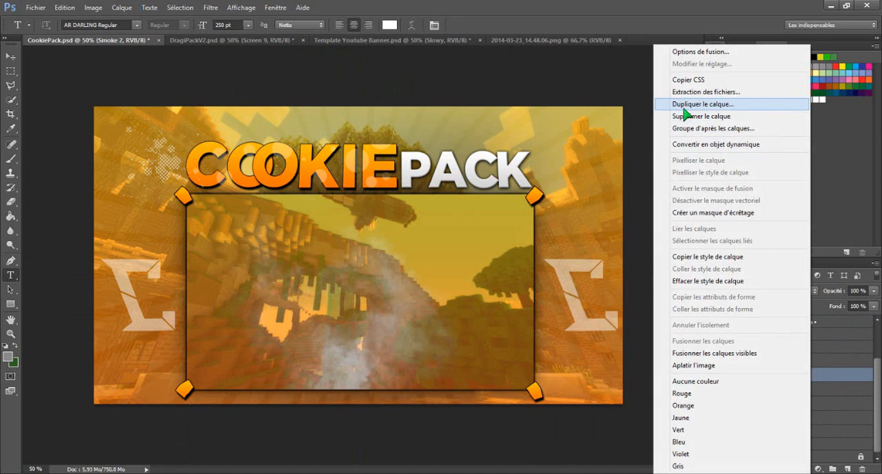
click(689, 105)
click(465, 186)
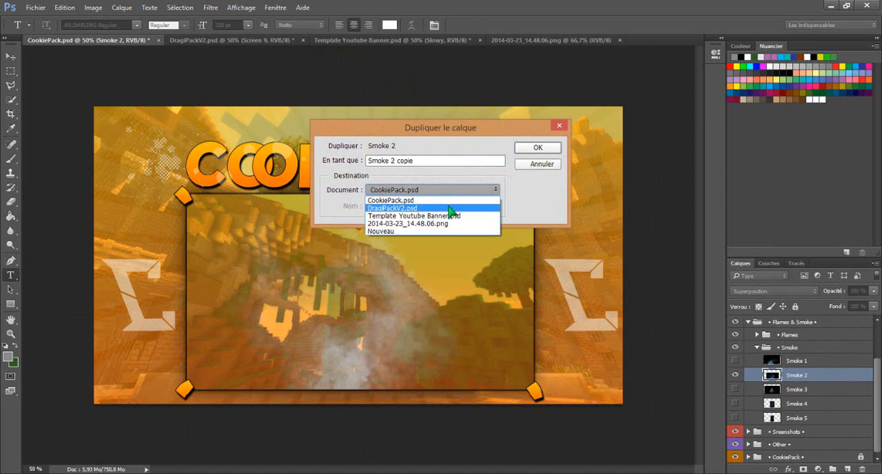
click(452, 221)
click(540, 148)
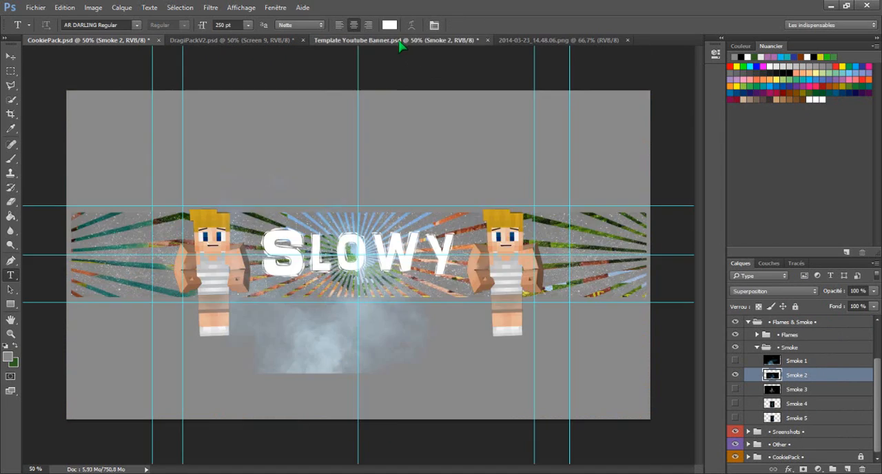
- Move the smoke in Template Youtube Banner.psd over the left end of the banner strip
click(10, 55)
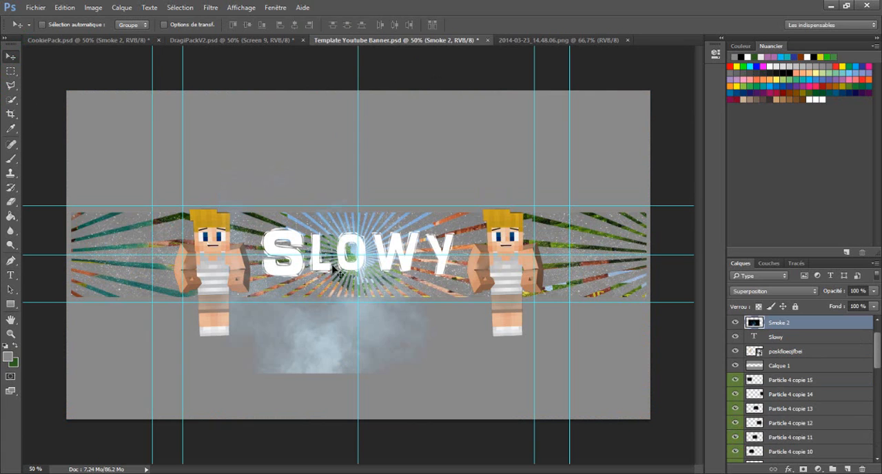
drag(336, 312, 324, 254)
drag(317, 293, 182, 283)
right_click(784, 323)
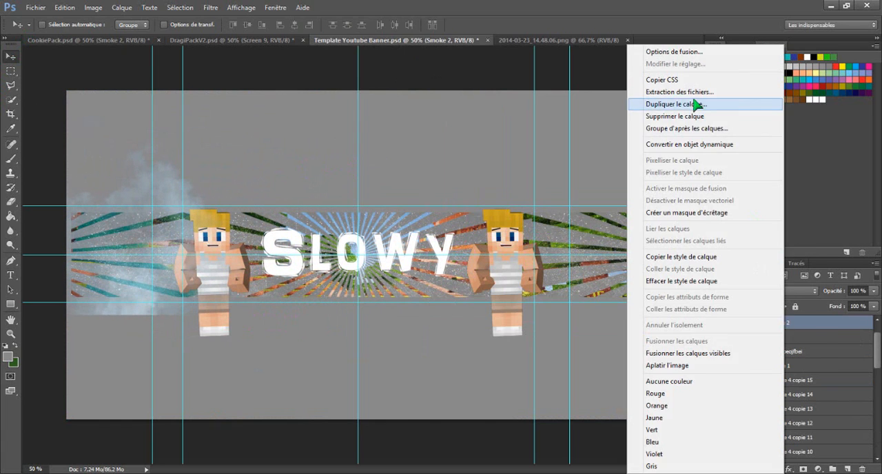
click(685, 95)
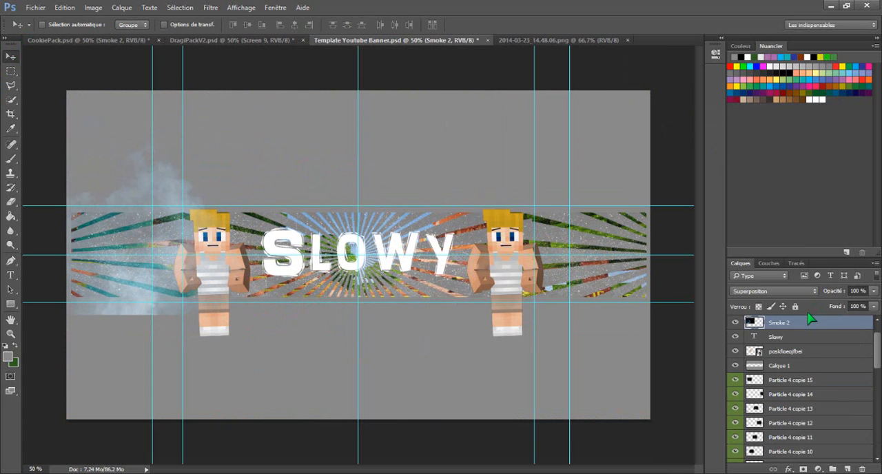
key(Menu)
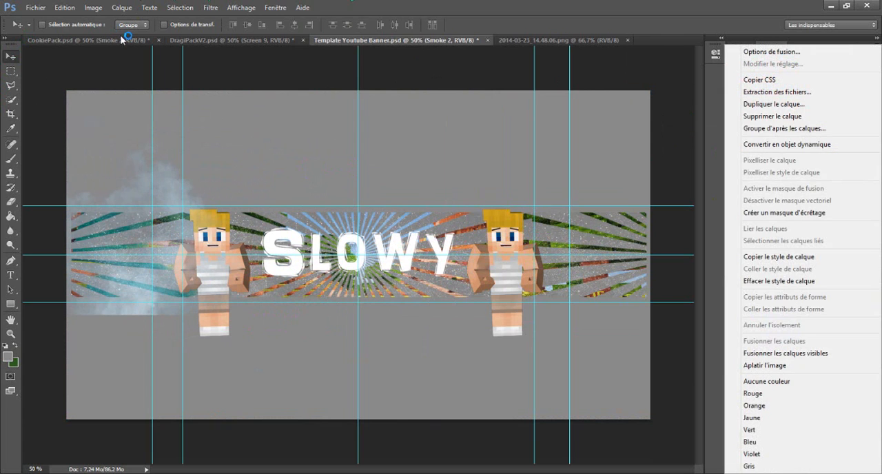
click(685, 109)
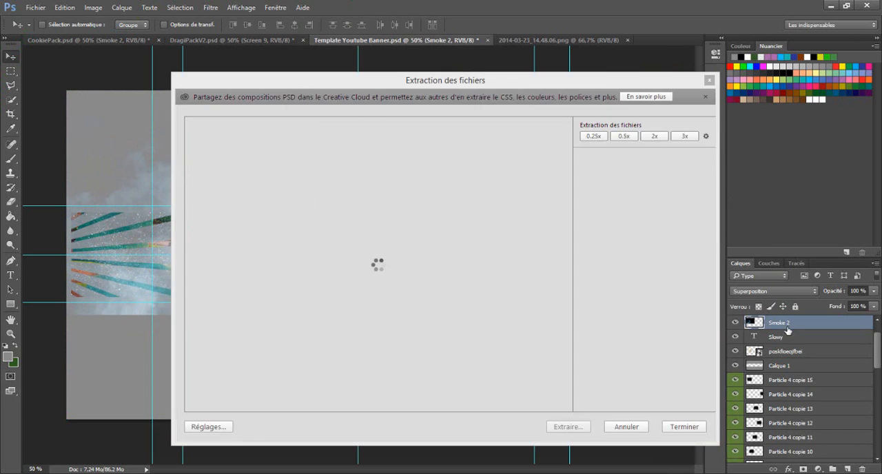
click(709, 80)
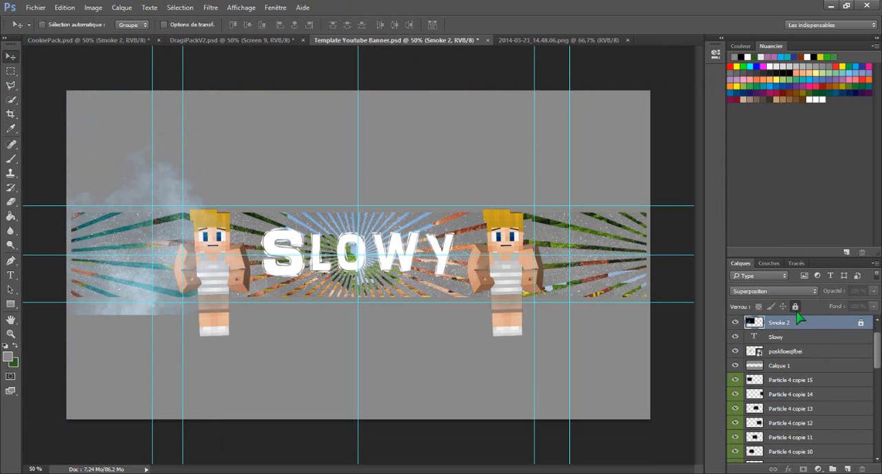
- Duplicate the Smoke 2 layer and shift the copy slightly left, overlapping the original at the strip's left end
right_click(799, 323)
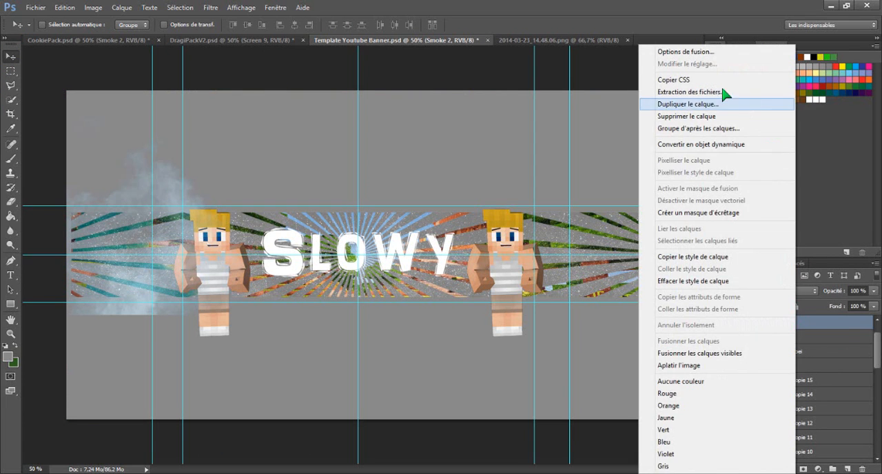
click(693, 104)
click(533, 148)
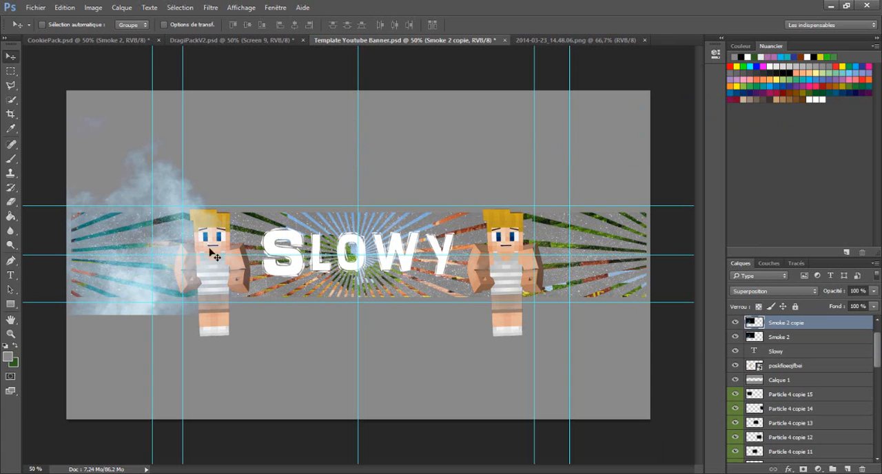
drag(210, 250, 69, 271)
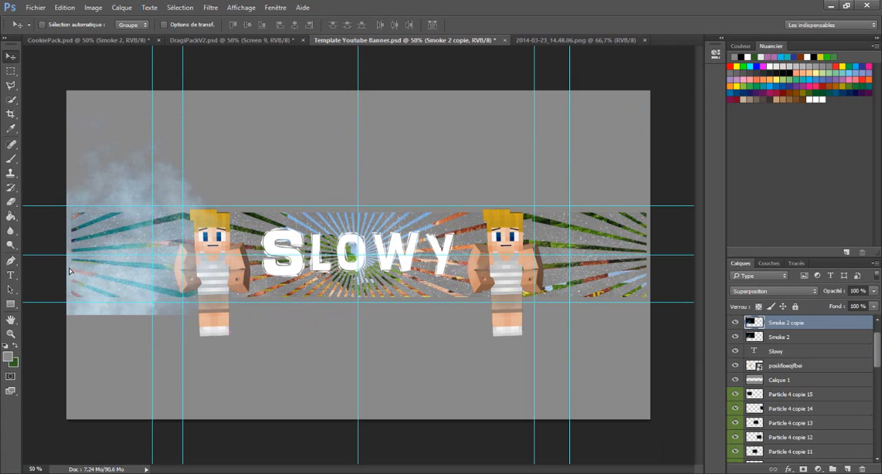
drag(172, 232, 134, 228)
- Duplicate the original Smoke 2 layer again and place the copy over the right end of the strip
click(790, 333)
right_click(797, 334)
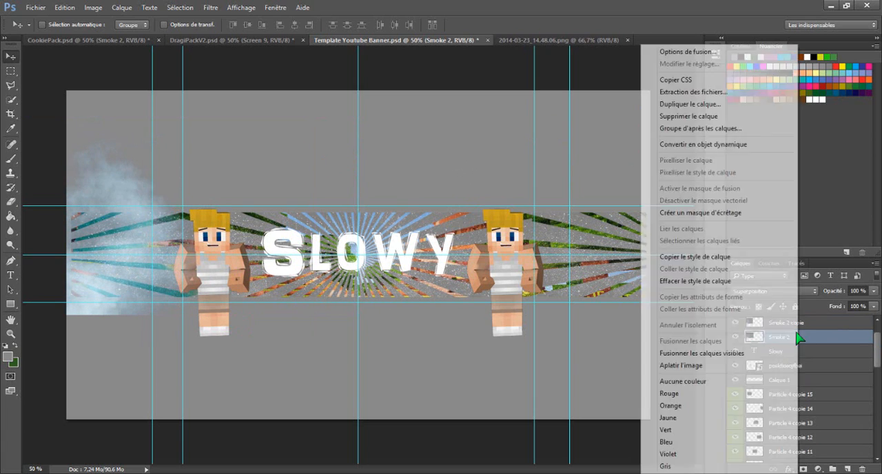
click(674, 105)
click(537, 148)
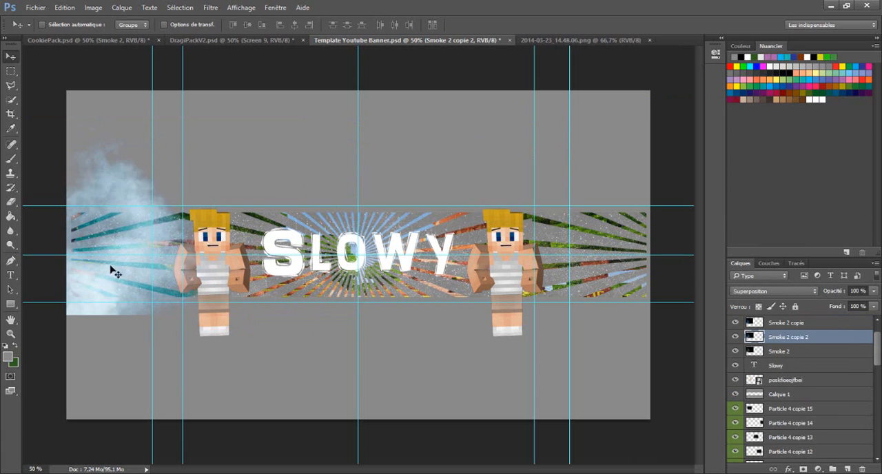
drag(113, 272, 606, 263)
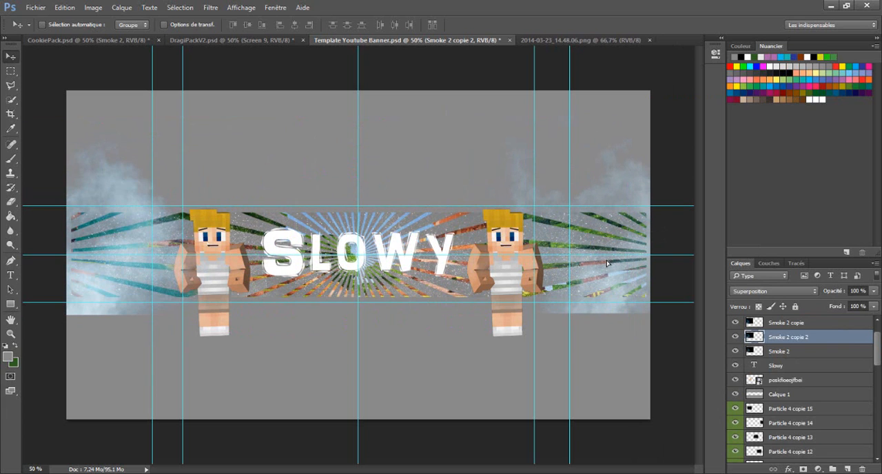
- Duplicate the smoke at the strip's right end and shift the copy left so it covers the right character
right_click(789, 339)
click(714, 103)
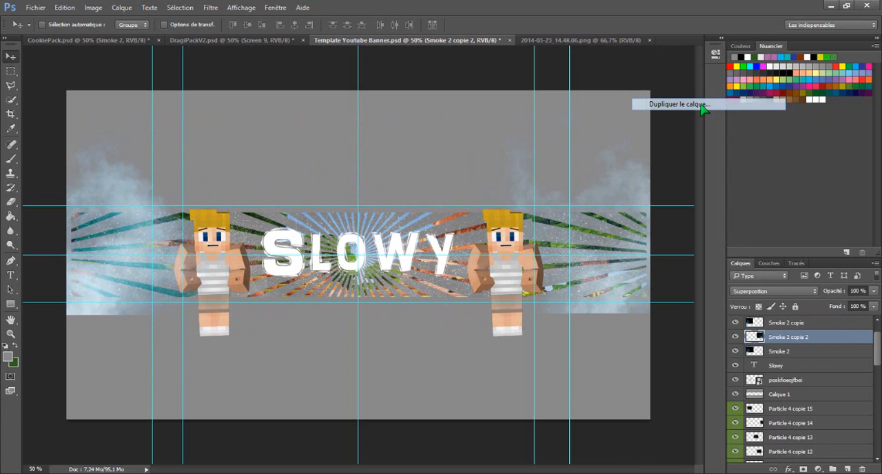
click(538, 148)
drag(596, 223, 606, 227)
right_click(789, 337)
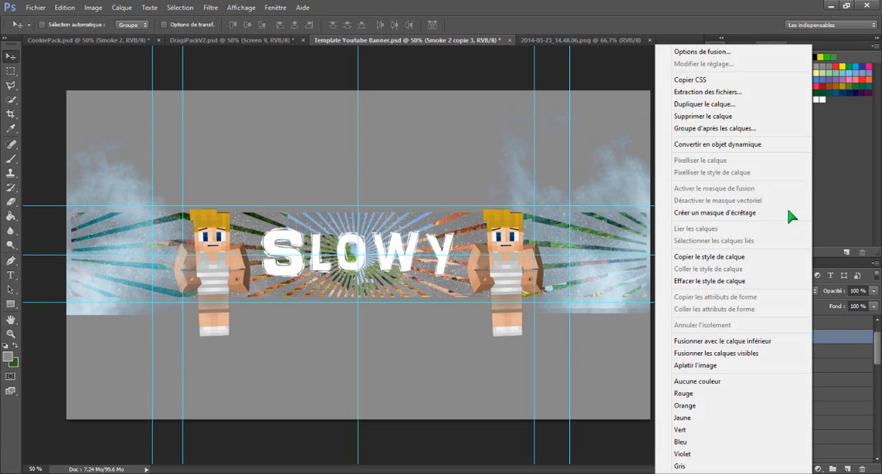
click(722, 106)
click(518, 150)
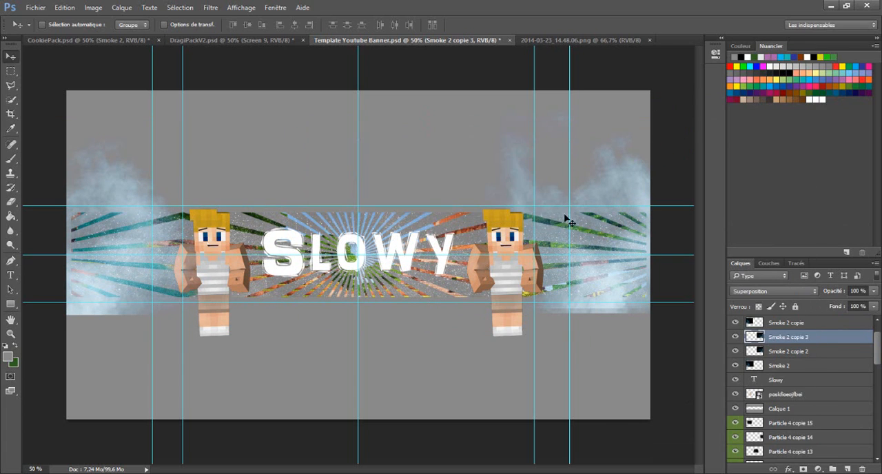
drag(567, 220, 544, 268)
- Duplicate the smoke covering the right character and shift the copy left over the right half of the Slowy text
right_click(803, 337)
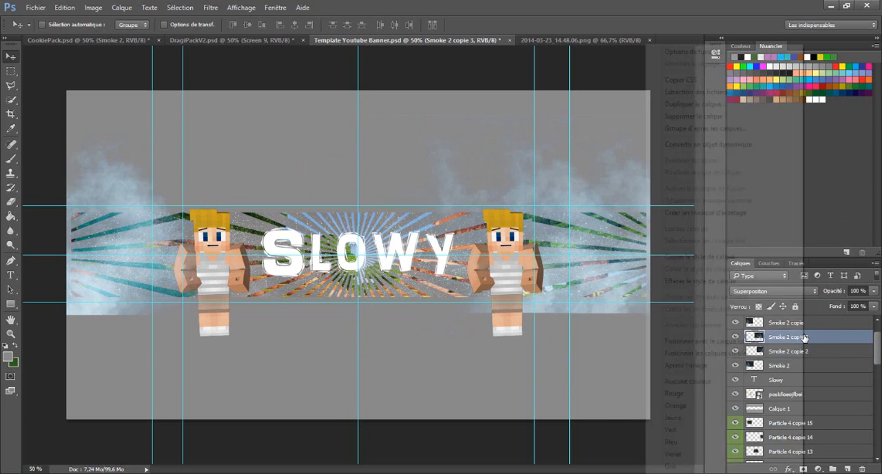
click(722, 105)
click(541, 147)
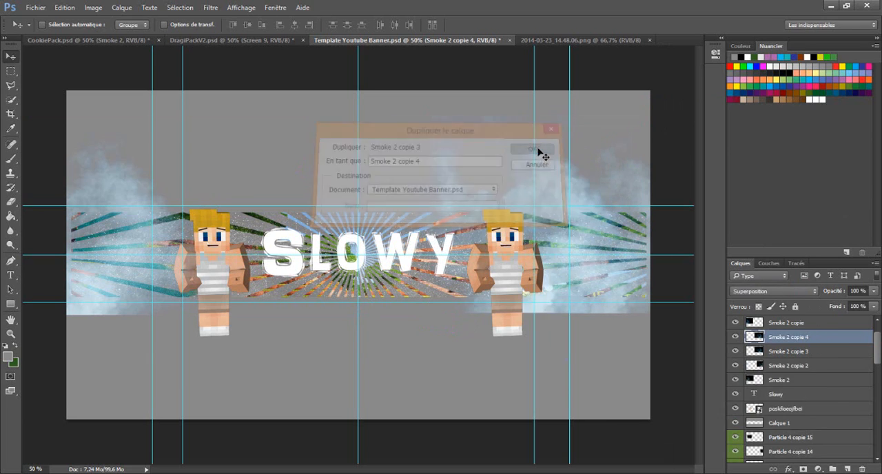
drag(552, 236, 449, 233)
- Duplicate the smoke over the Slowy text and move the copy left over the left character
right_click(823, 337)
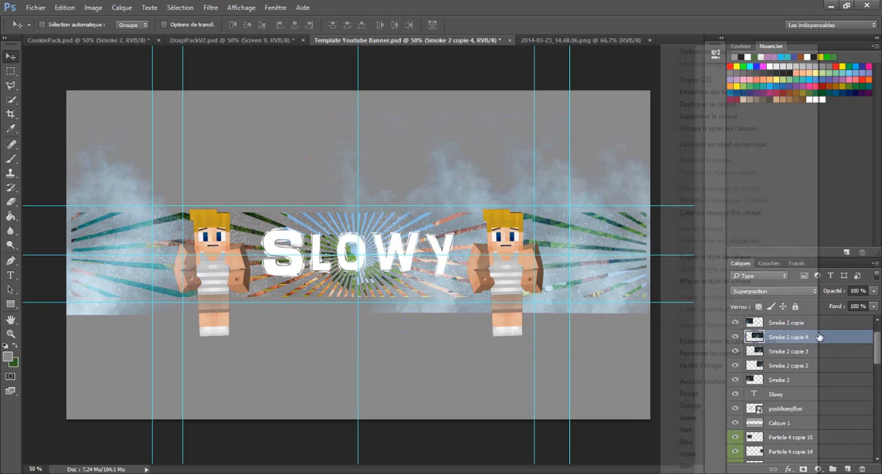
click(710, 104)
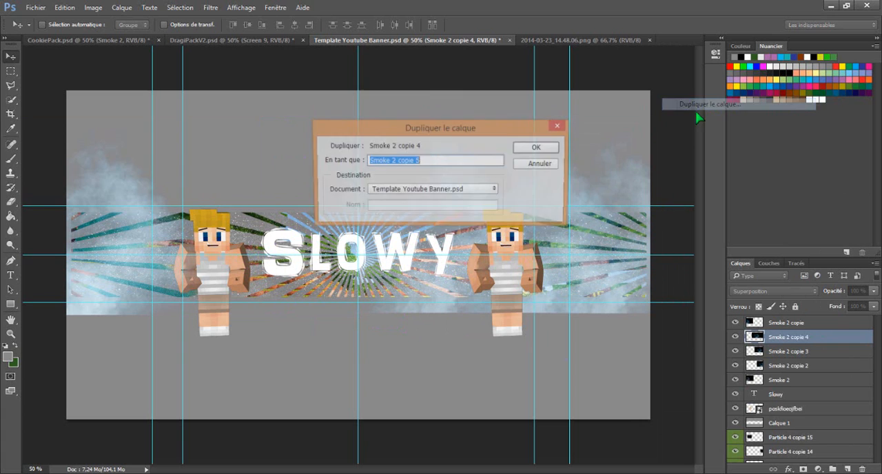
click(526, 148)
drag(482, 256, 334, 256)
drag(446, 283, 273, 285)
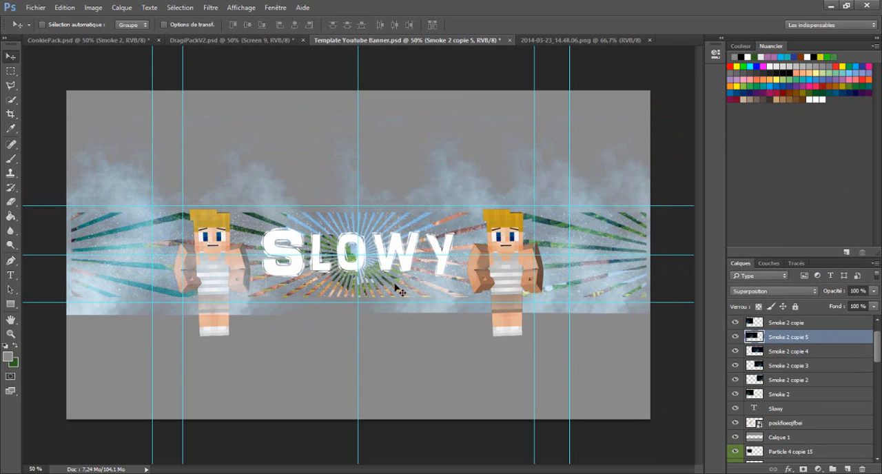
- Move all the Smoke 2 layers to the top of the layer stack, above the character and text layers
scroll(878, 345, up, 2)
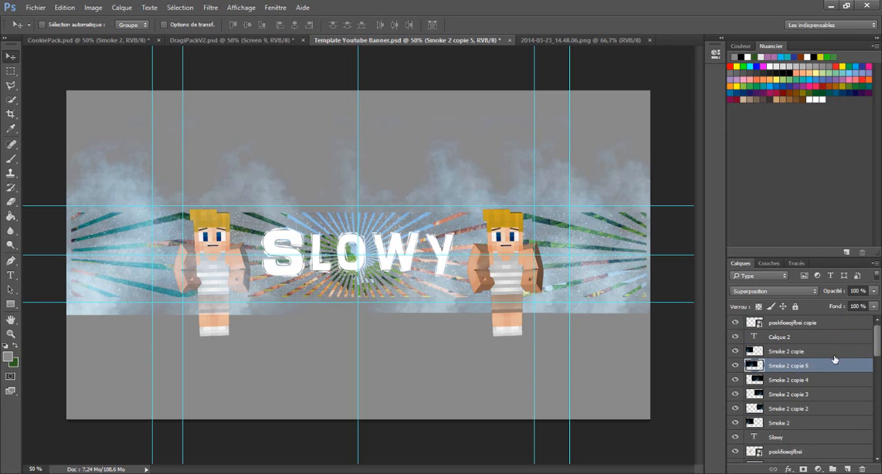
drag(802, 368, 808, 318)
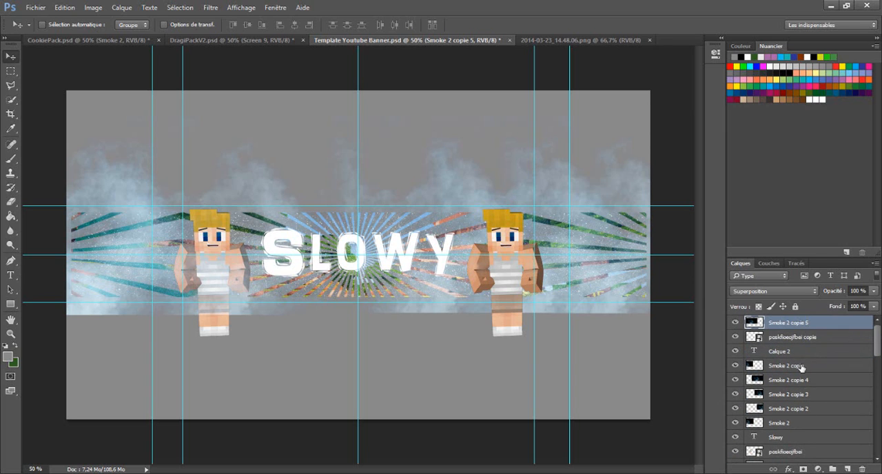
drag(802, 369, 804, 323)
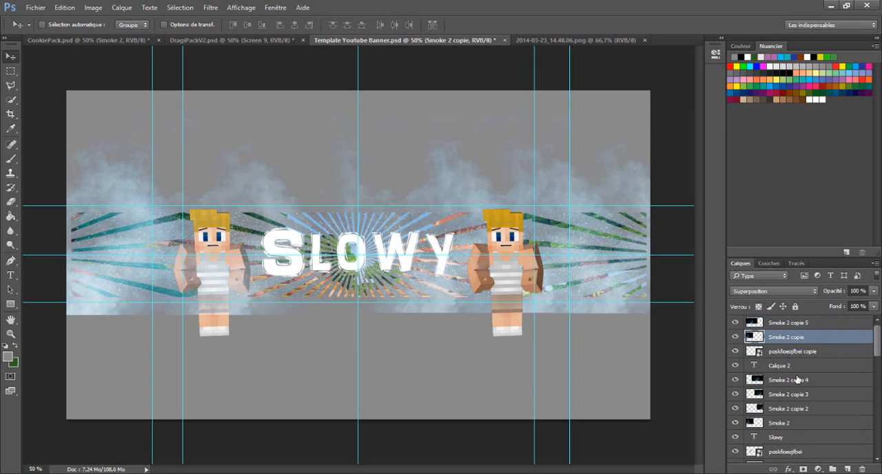
drag(797, 379, 797, 343)
drag(798, 395, 800, 344)
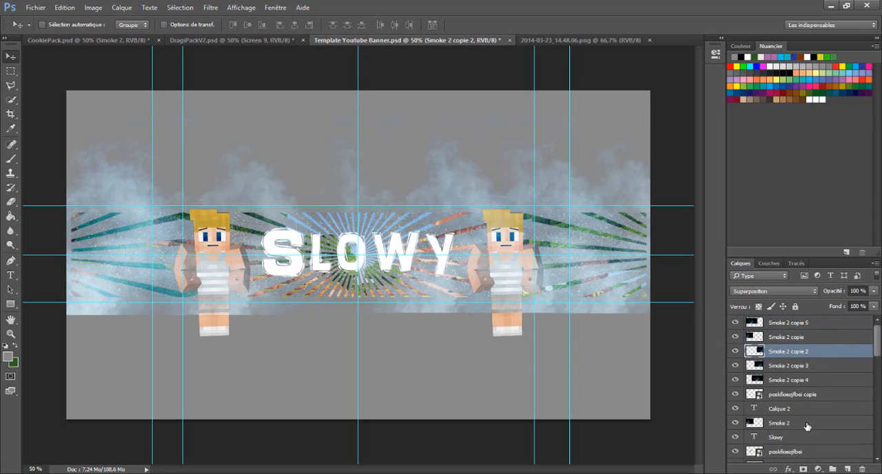
drag(802, 408, 810, 330)
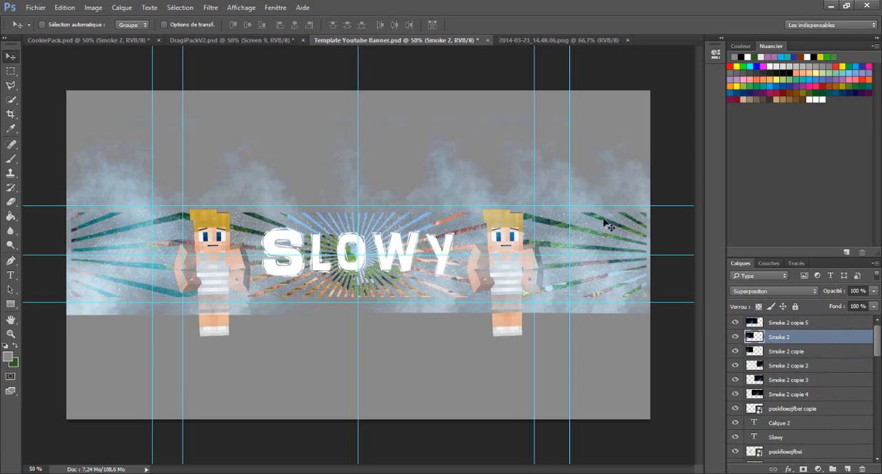
- Shift Smoke 2 copie 5 slightly left over the left character and reposition the Smoke 2 layer at the strip's left end
click(799, 322)
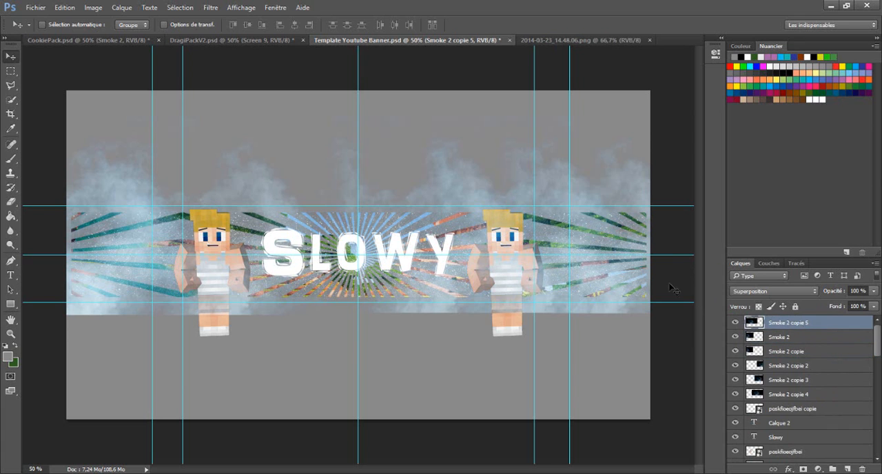
drag(492, 250, 481, 253)
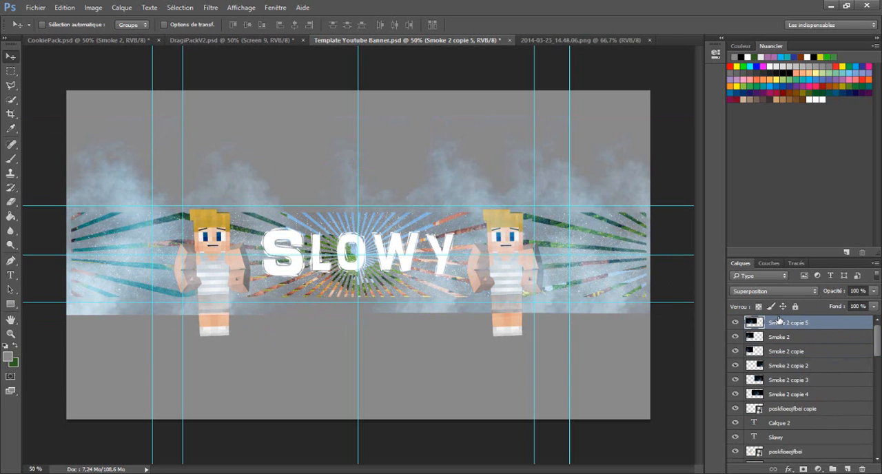
click(792, 337)
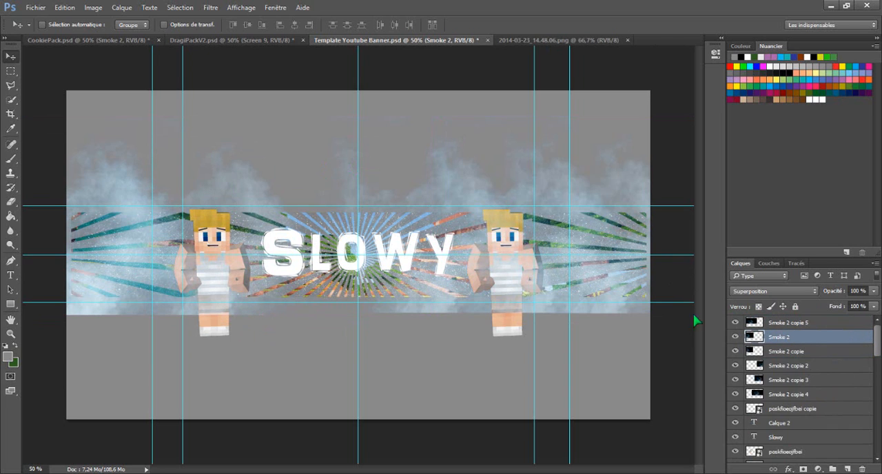
drag(436, 220, 456, 205)
click(776, 351)
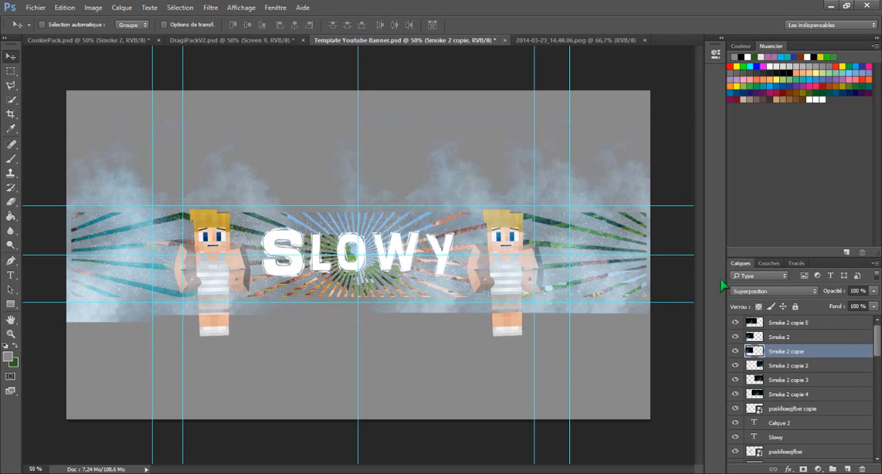
- Shift the Smoke 2 copie 2 and Smoke 2 copie 3 layers to the right over the strip's right end
click(797, 366)
drag(456, 200, 482, 206)
click(792, 380)
drag(462, 170, 503, 169)
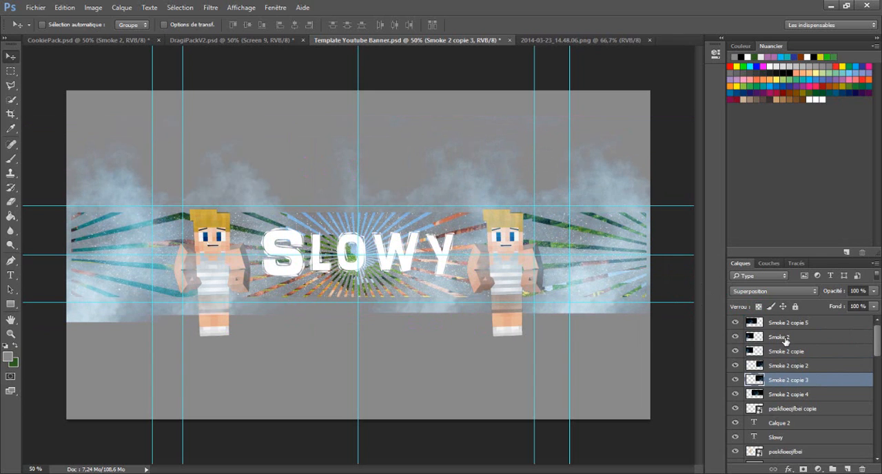
- Move Smoke 2 copie 4 left to the banner's centre and place its layer beneath the Slowy text and poskfioeqjfbei layers
click(780, 395)
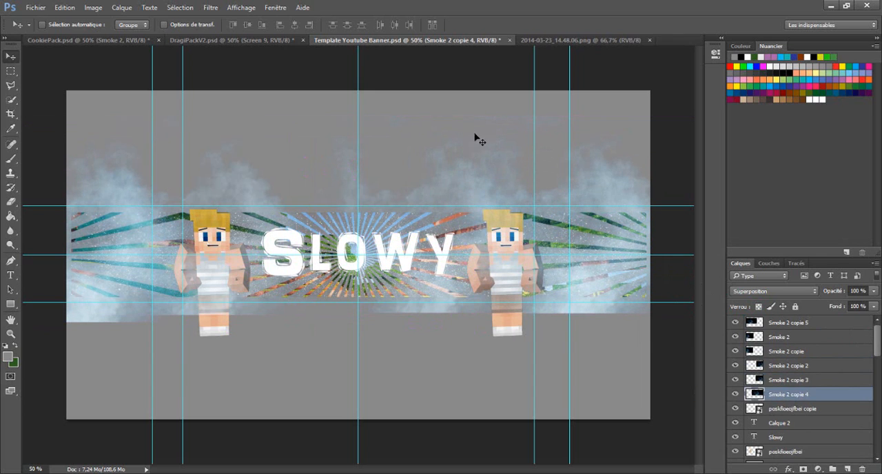
drag(475, 185, 395, 179)
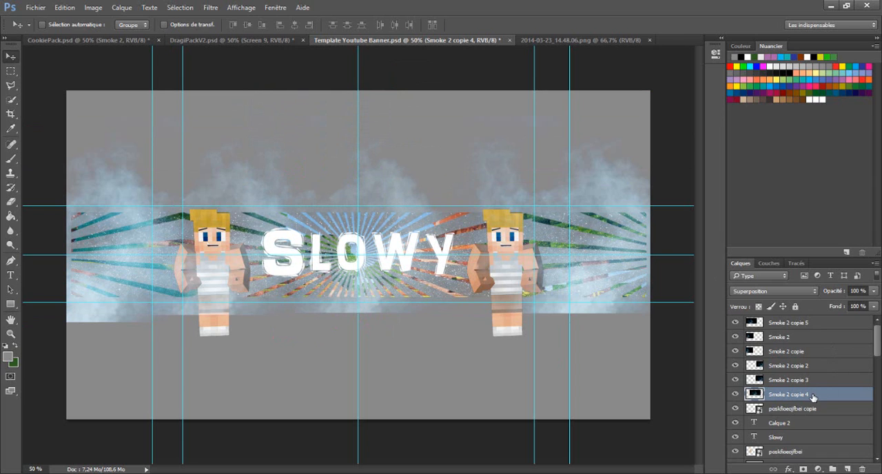
drag(813, 397, 808, 449)
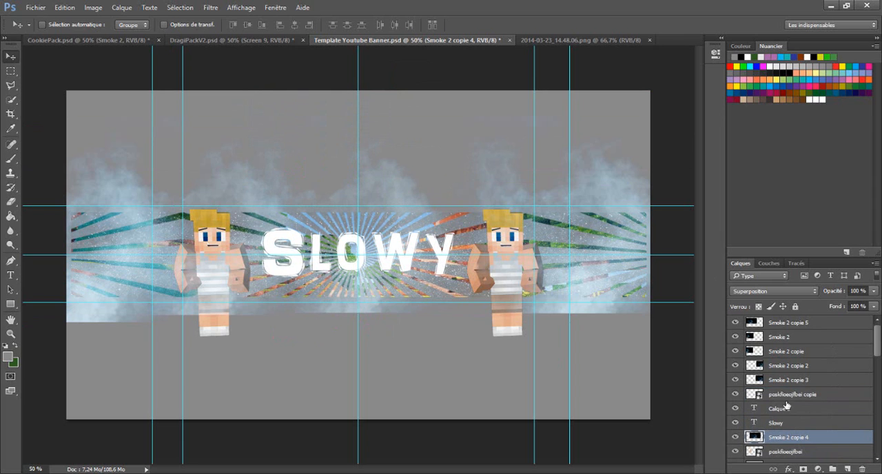
mouse_move(368, 204)
mouse_down()
mouse_move(414, 206)
mouse_move(361, 205)
mouse_up()
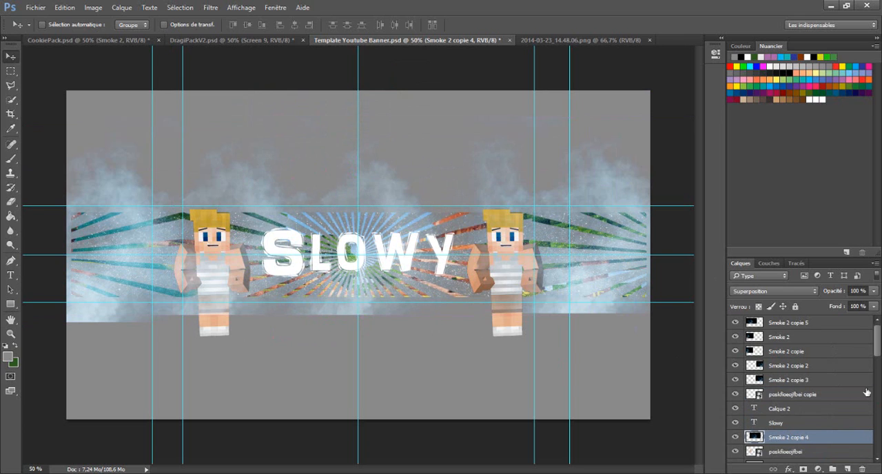
right_click(808, 436)
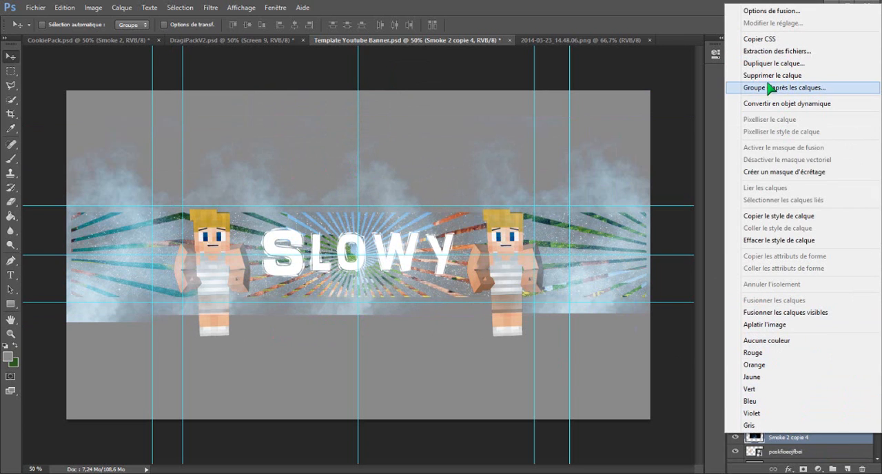
click(602, 162)
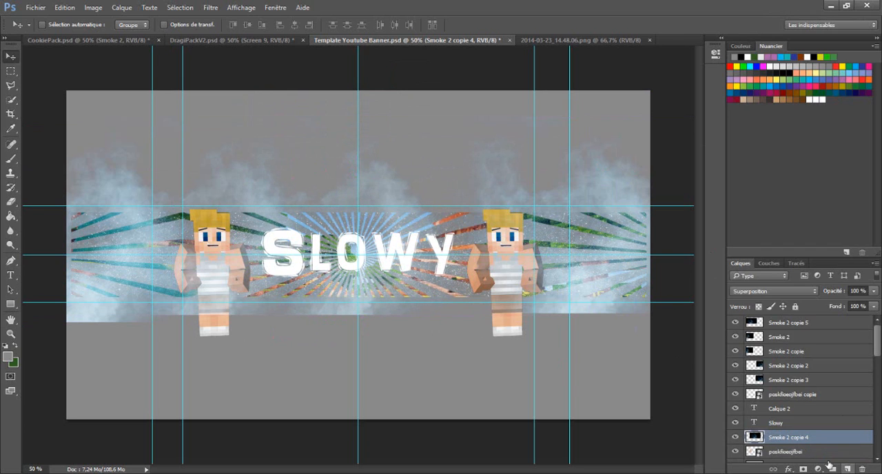
mouse_move(809, 438)
mouse_down()
mouse_move(811, 456)
mouse_move(821, 451)
mouse_move(814, 431)
mouse_up()
- Duplicate Smoke 2 copie 4 and move the copy right, between the Slowy text and the right character
right_click(810, 416)
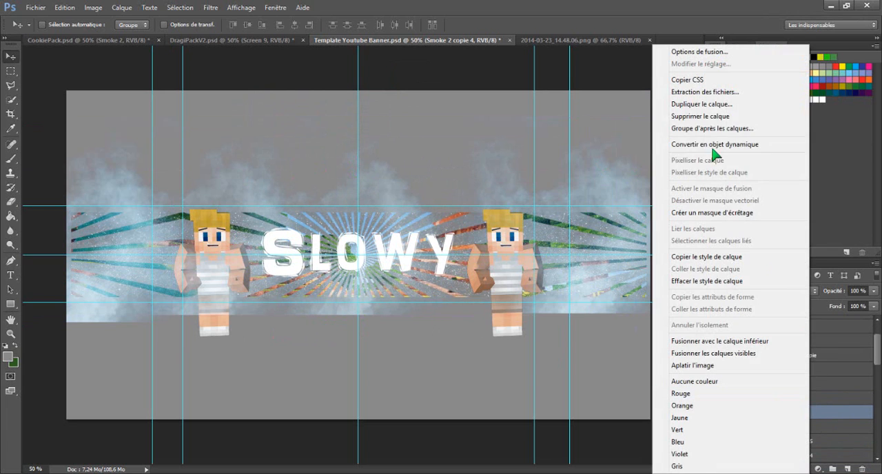
click(682, 104)
click(537, 149)
drag(334, 272, 428, 266)
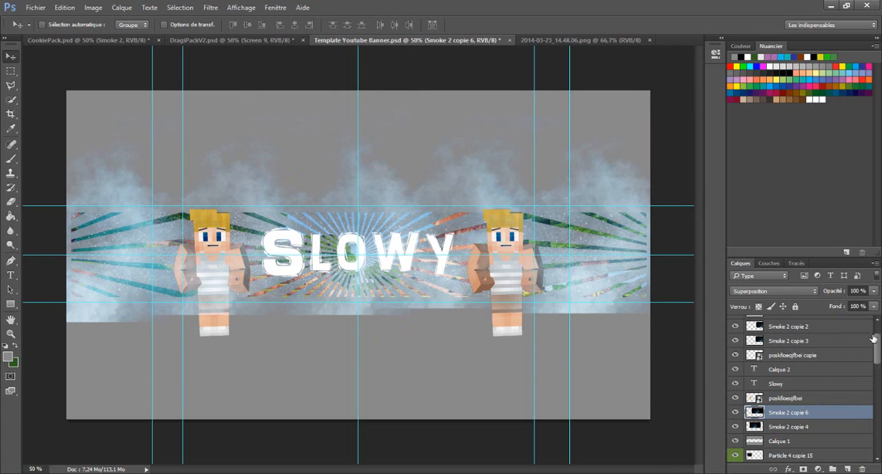
right_click(818, 413)
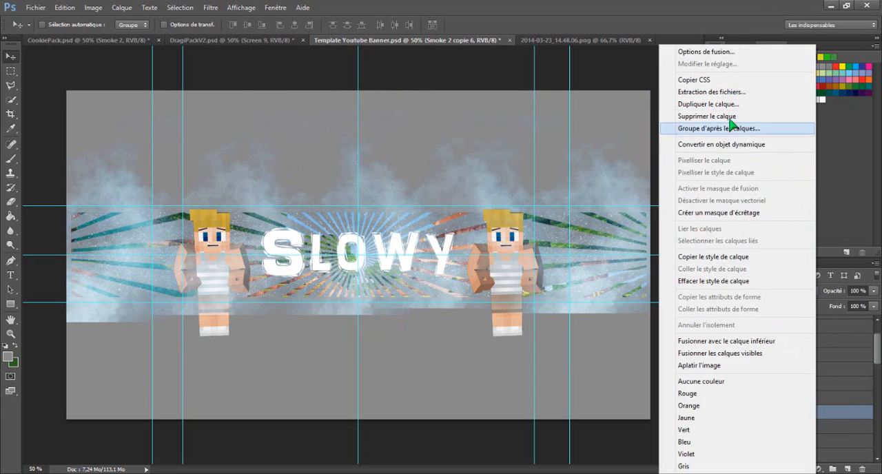
click(720, 93)
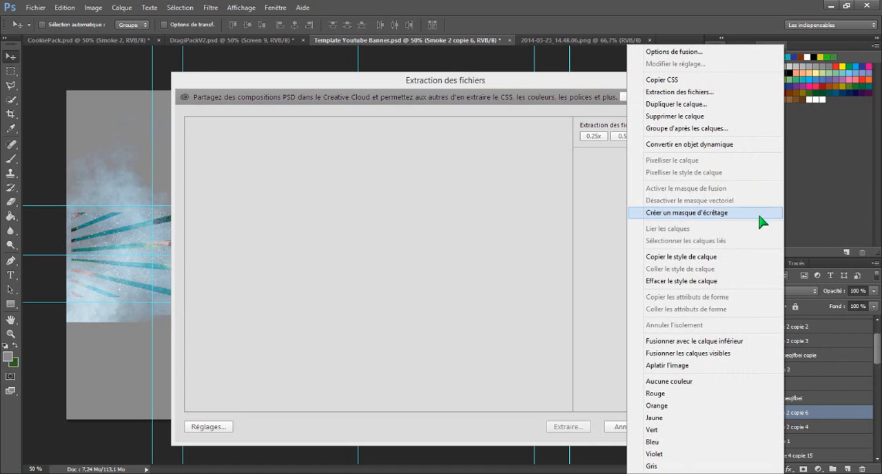
click(709, 81)
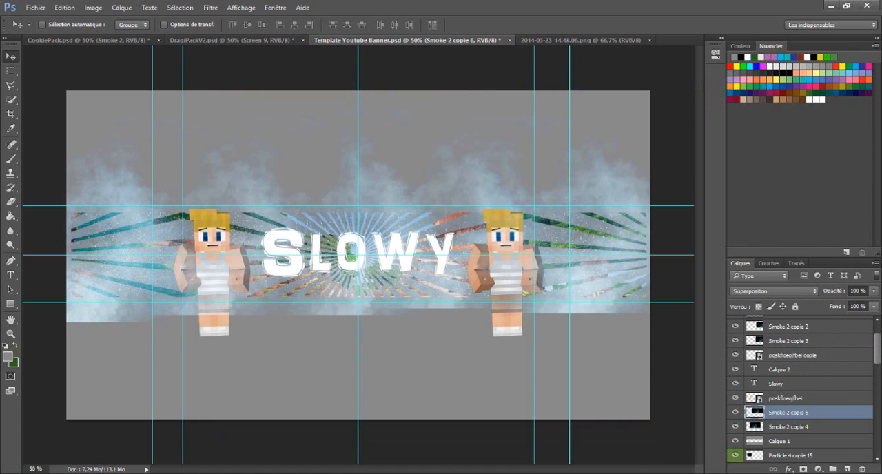
- Duplicate Smoke 2 copie 6 and move the copy up to the strip's left end
right_click(791, 416)
click(692, 105)
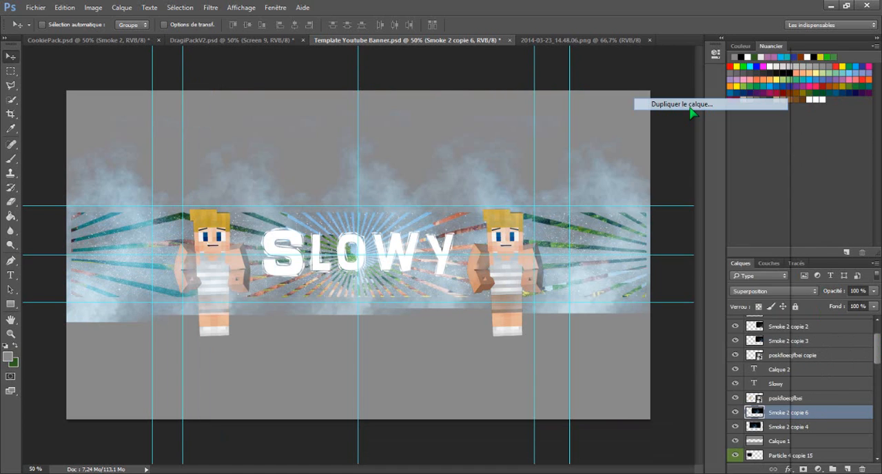
click(537, 148)
drag(445, 281, 182, 235)
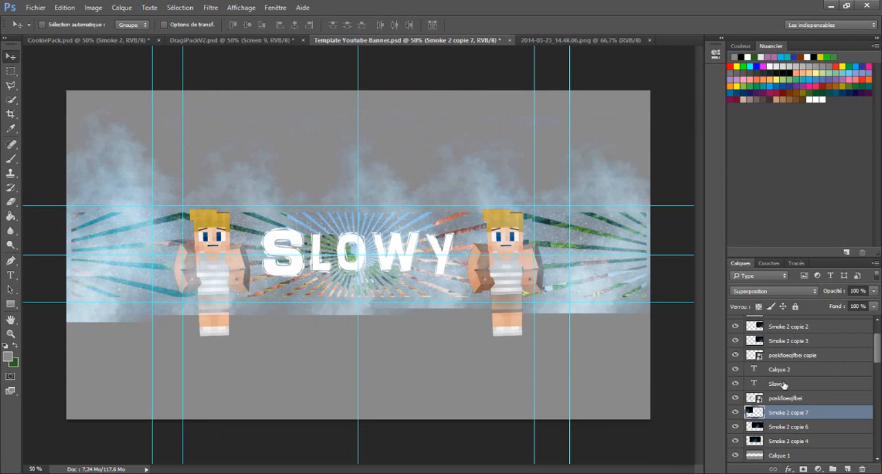
- Duplicate Smoke 2 copie 7 and move the copy right and slightly down, behind the left character and the text's start
right_click(795, 413)
click(650, 114)
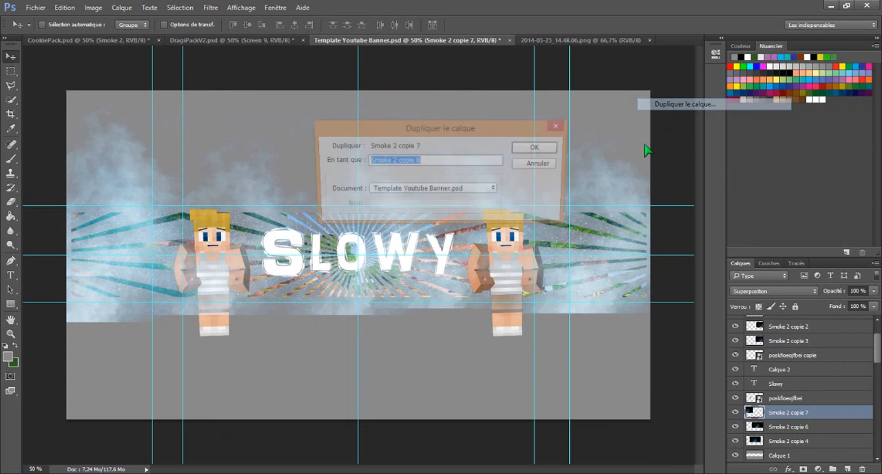
click(537, 148)
drag(133, 278, 279, 315)
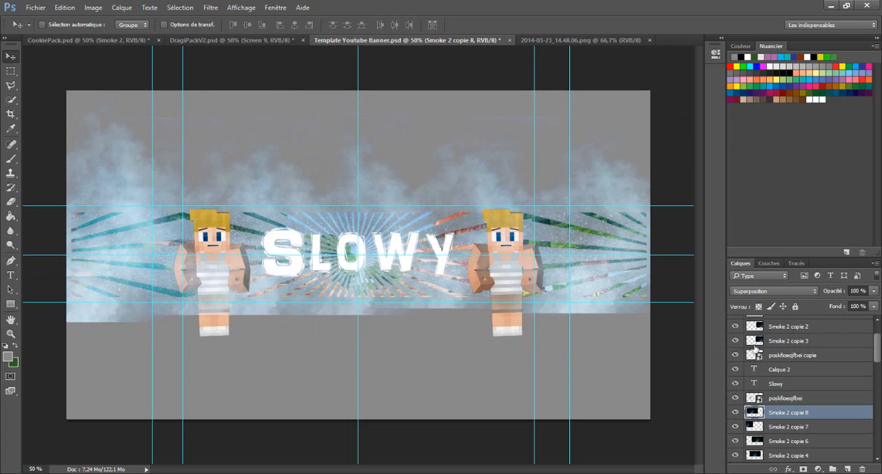
- Duplicate Smoke 2 copie 8 and move the copy up and right so its smoke rises above the Slowy text
right_click(808, 411)
click(732, 105)
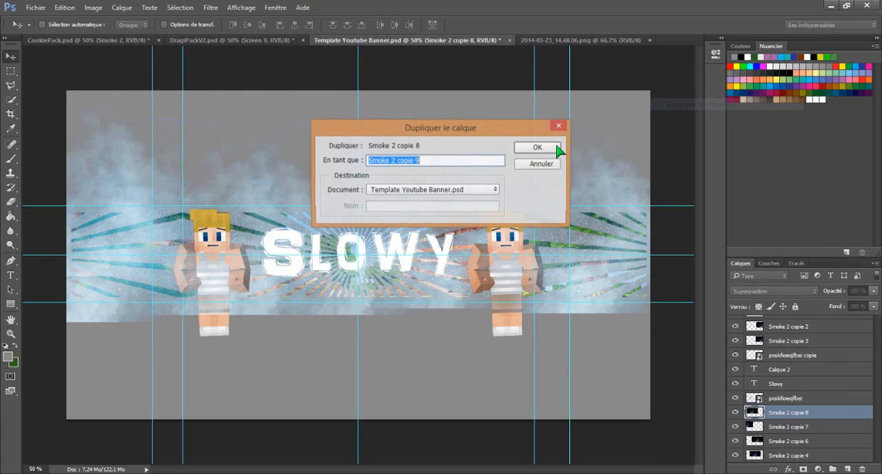
click(539, 148)
drag(269, 293, 370, 229)
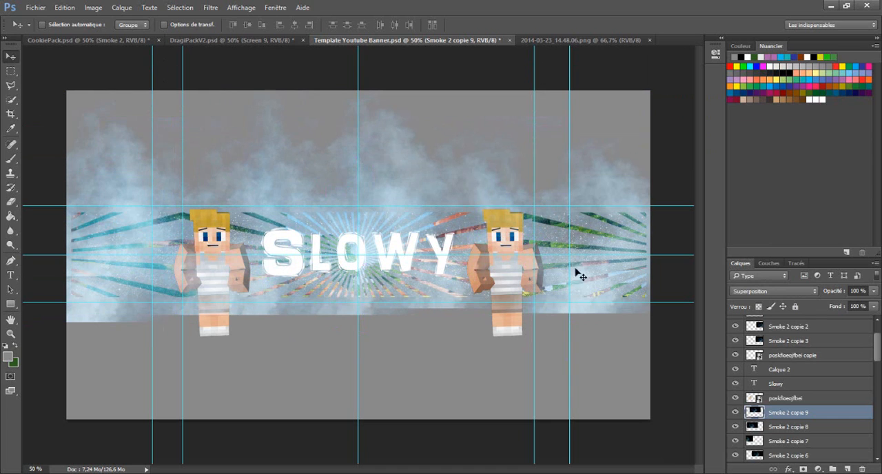
- Duplicate Smoke 2 copie 9 and move the copy down and right behind the right character and the strip's right end
right_click(800, 413)
click(693, 107)
click(532, 149)
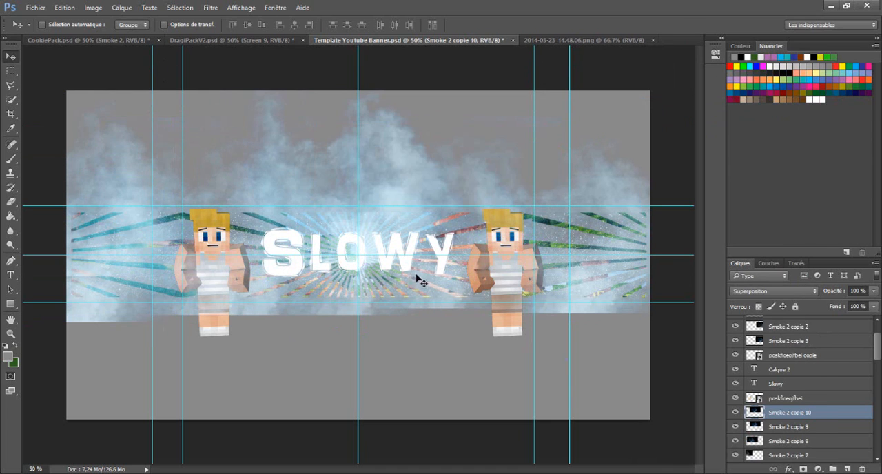
drag(356, 221, 513, 270)
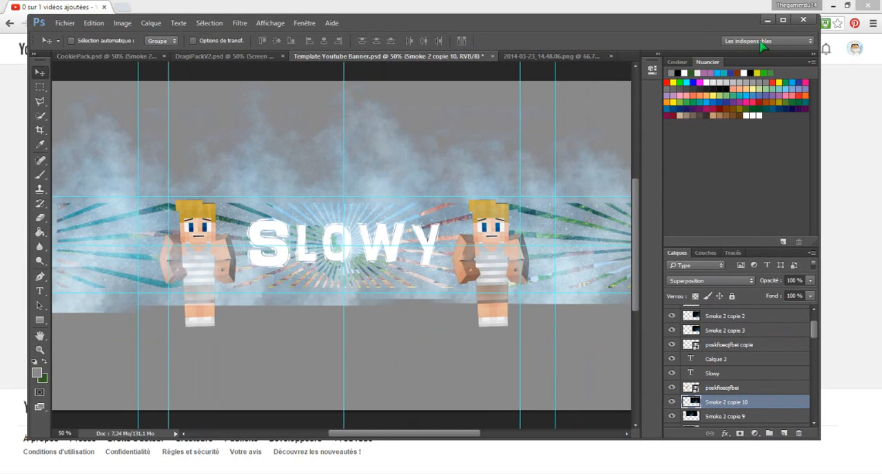
- Save the banner as a PNG file named pfgholr in the Téléchargements folder, accepting the PNG options
click(782, 21)
click(35, 8)
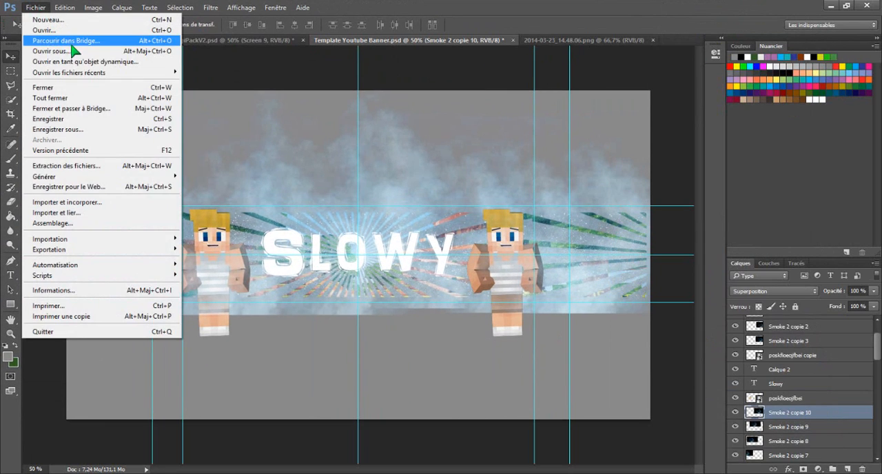
click(81, 129)
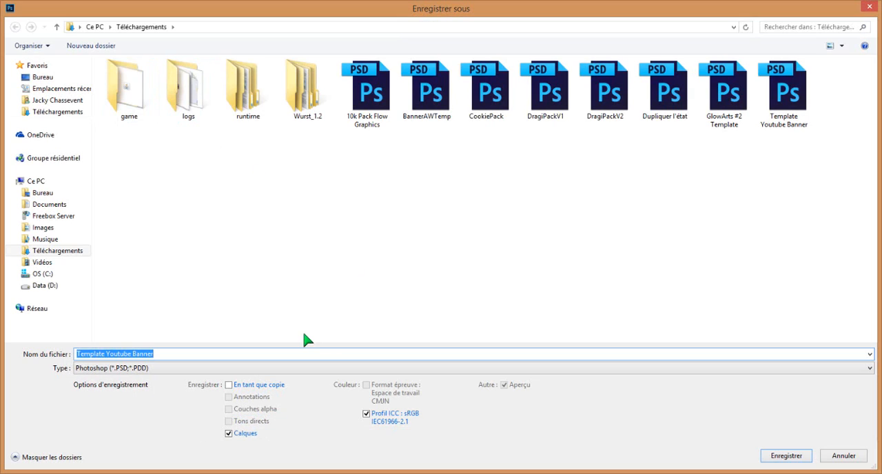
key(BackSpace)
text(pfgholr)
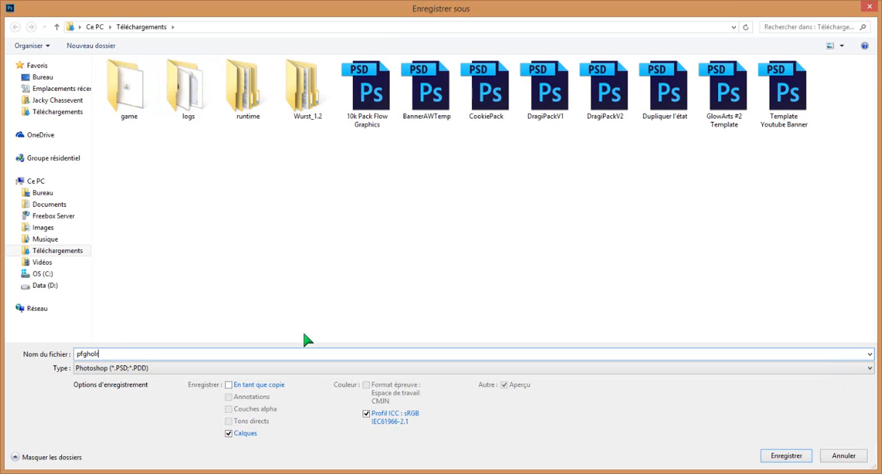
click(231, 370)
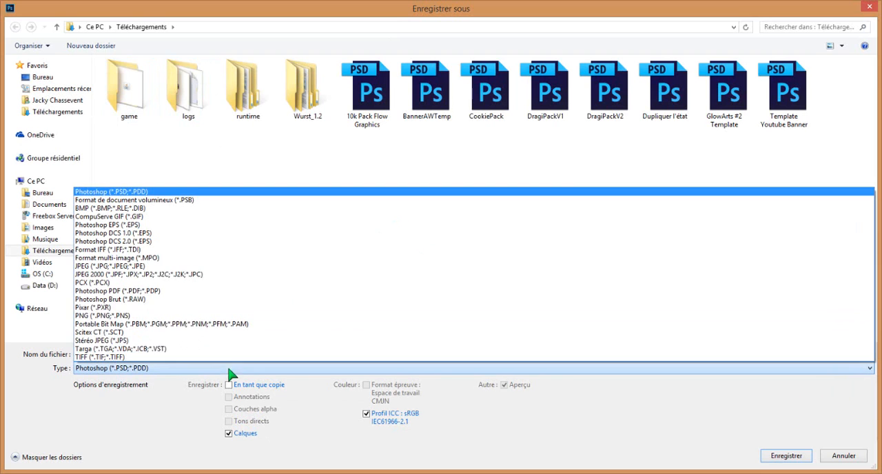
click(178, 324)
click(789, 455)
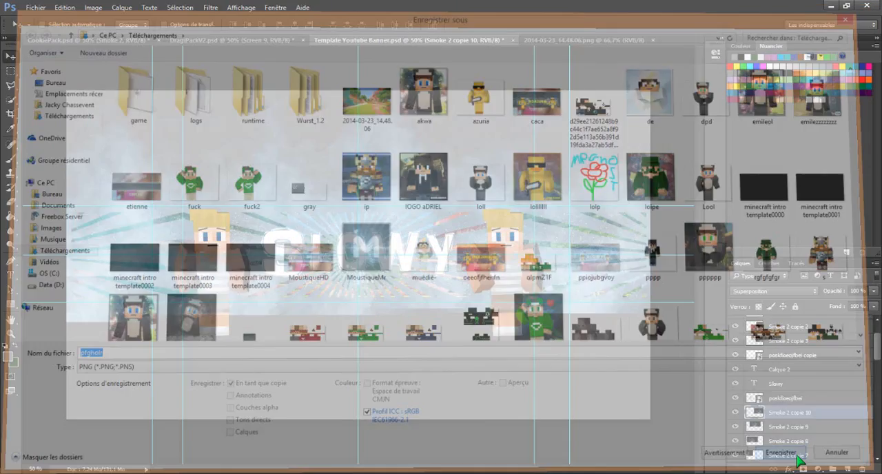
click(476, 151)
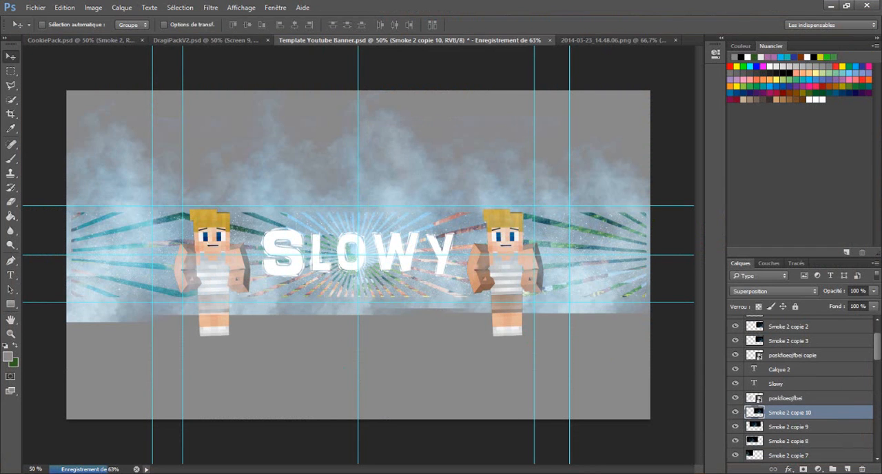
key(F10)
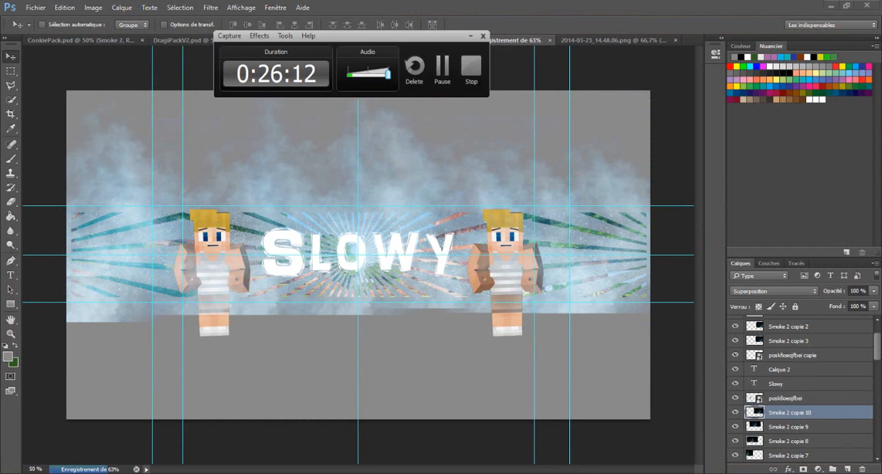
click(443, 67)
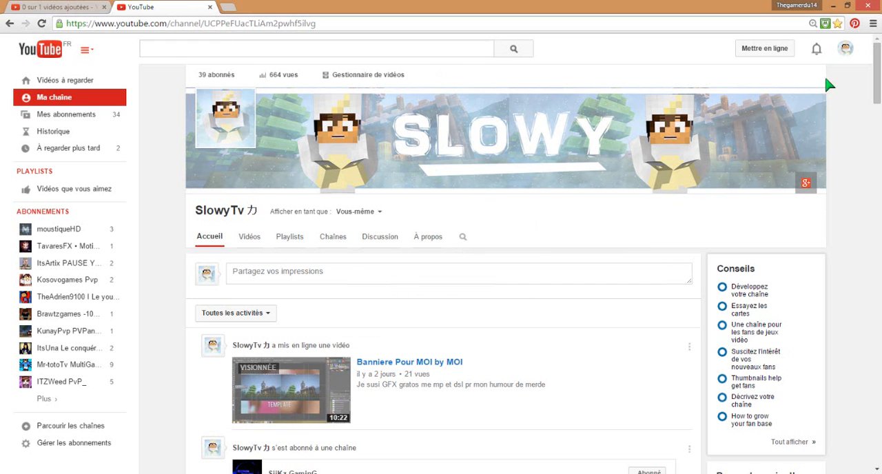
- Switch to the YouTube channel page in Chrome, start a channel art upload from the computer and browse to the Téléchargements folder
click(815, 98)
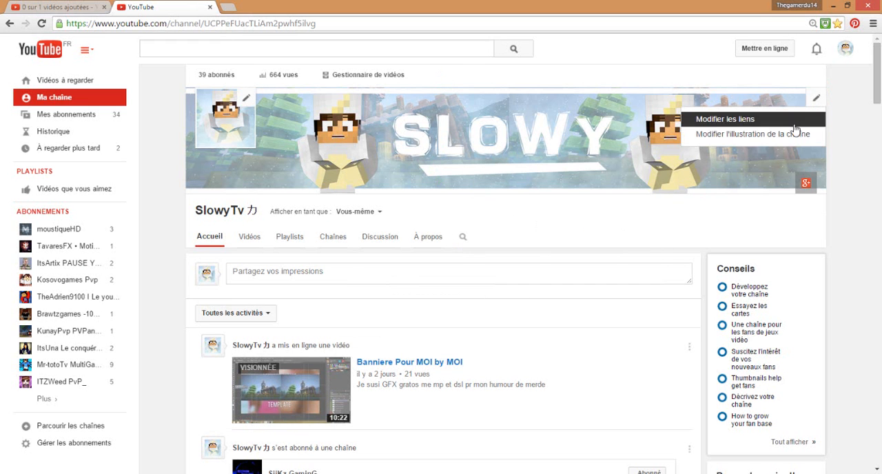
click(792, 133)
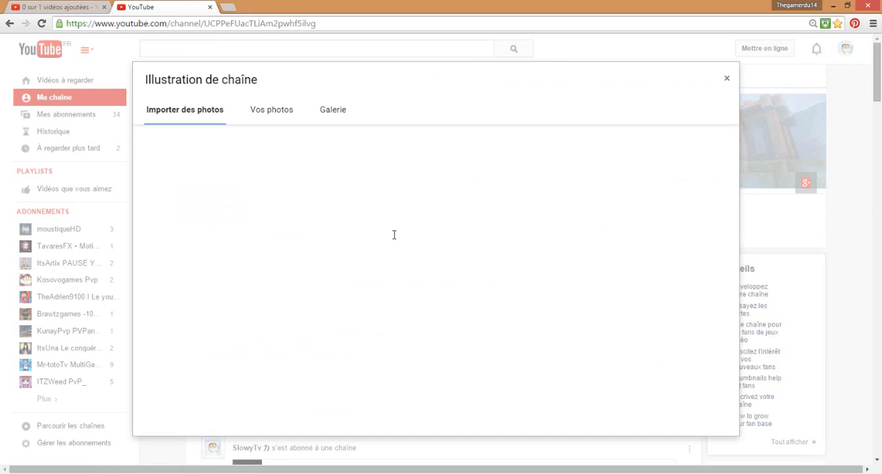
click(454, 281)
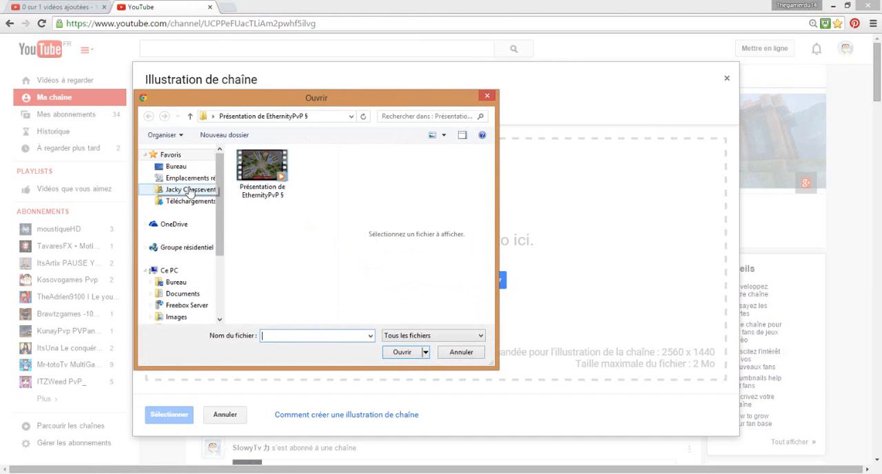
click(188, 200)
drag(465, 99, 497, 80)
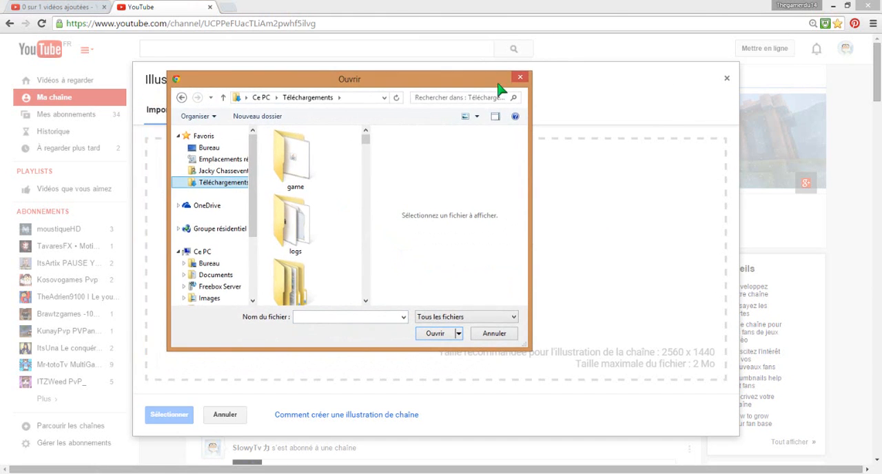
drag(369, 156, 559, 157)
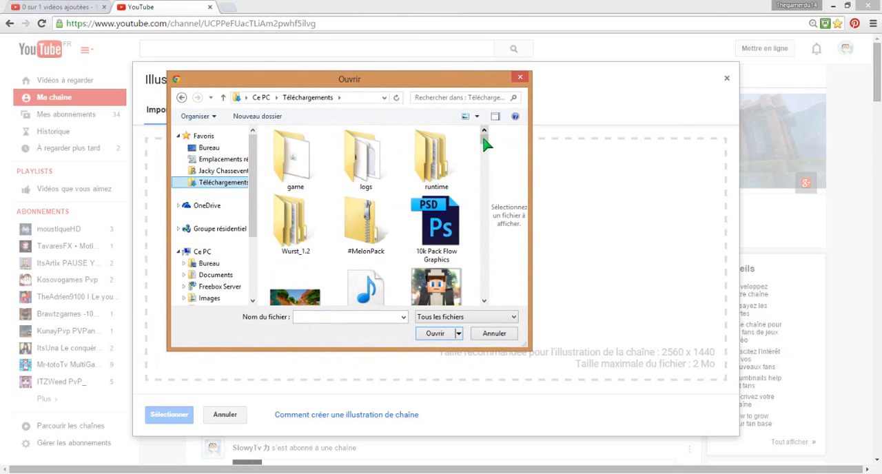
- Try to find the exported banner by searching the Bureau folder for "p"
click(208, 147)
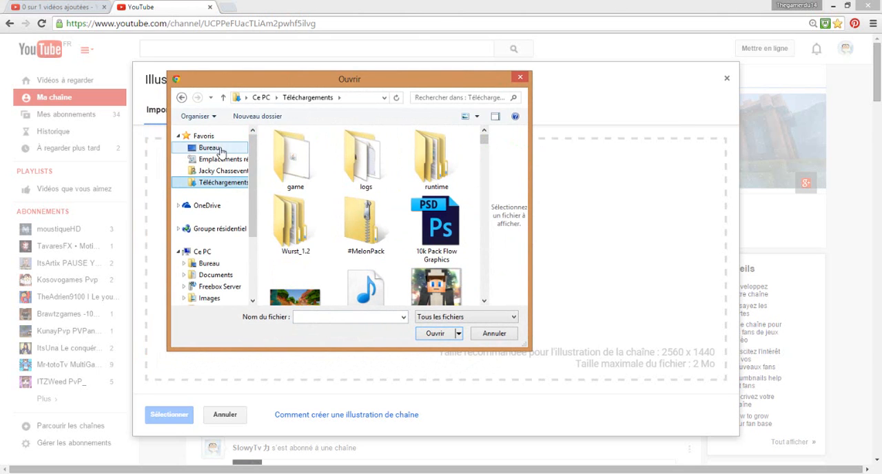
click(446, 99)
click(350, 473)
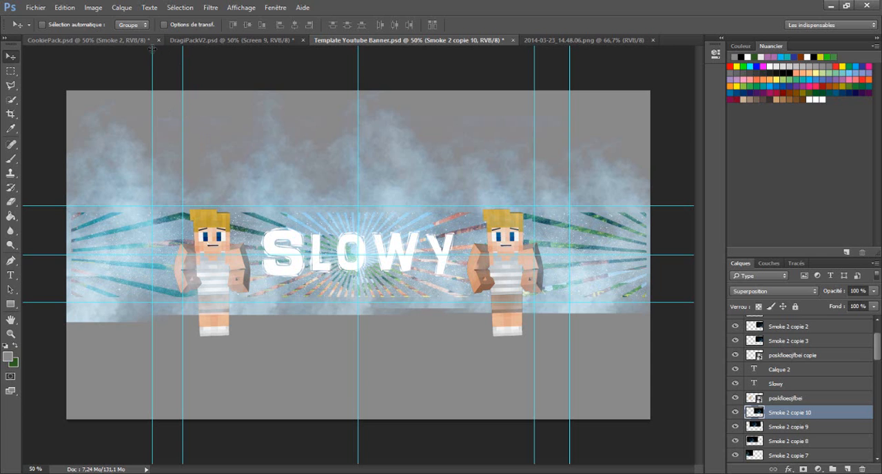
click(350, 472)
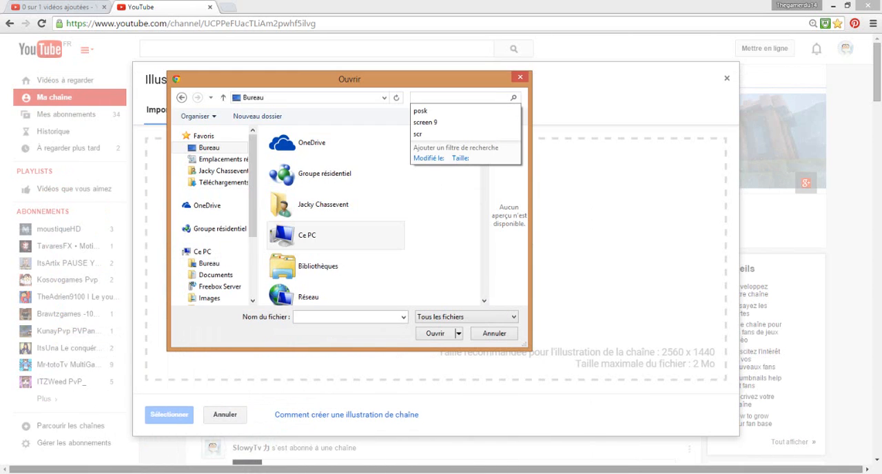
text(p)
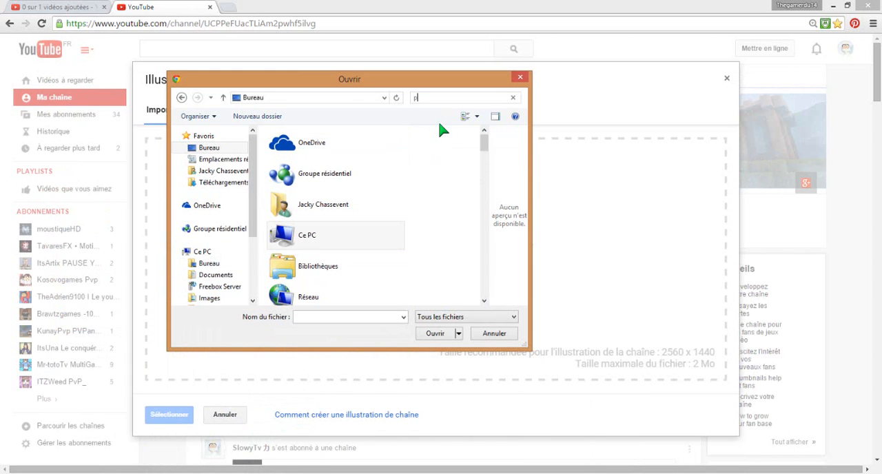
- Search the Téléchargements folder for "p" and upload the pfgholr image as channel art
click(233, 185)
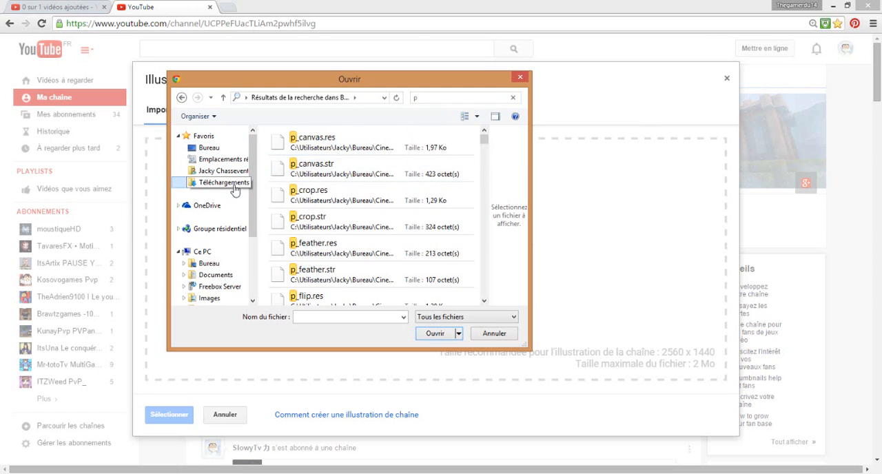
click(465, 95)
click(465, 95)
click(466, 95)
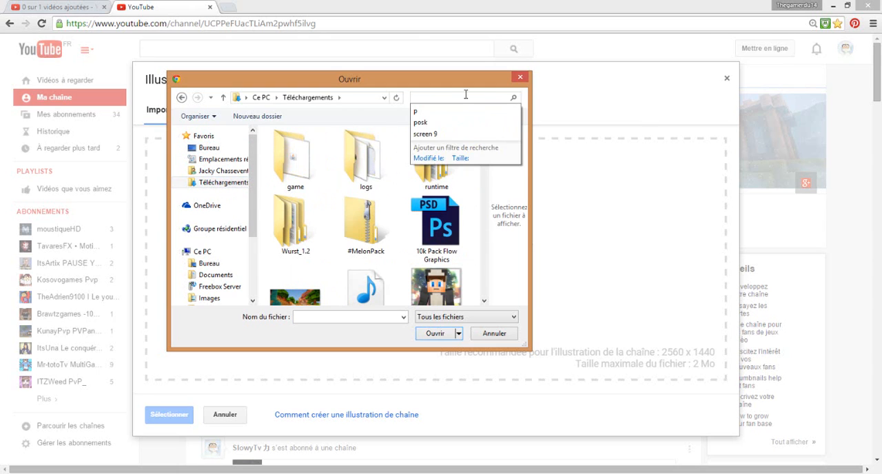
click(465, 94)
text(p)
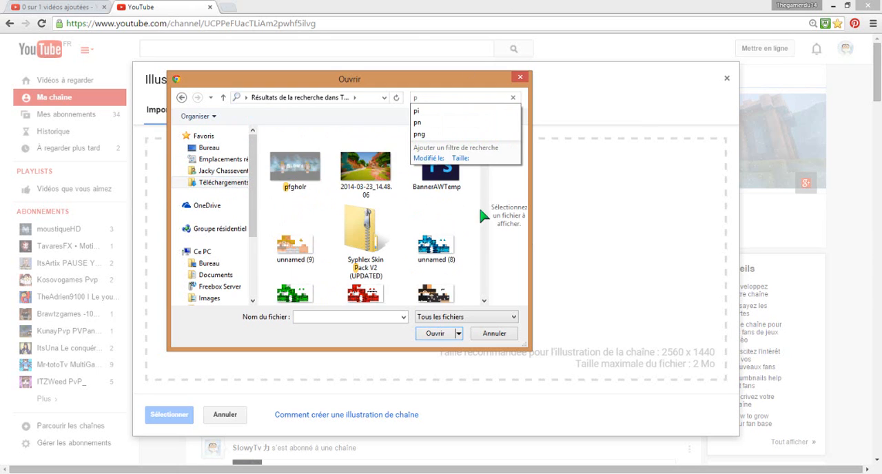
click(286, 164)
double_click(288, 166)
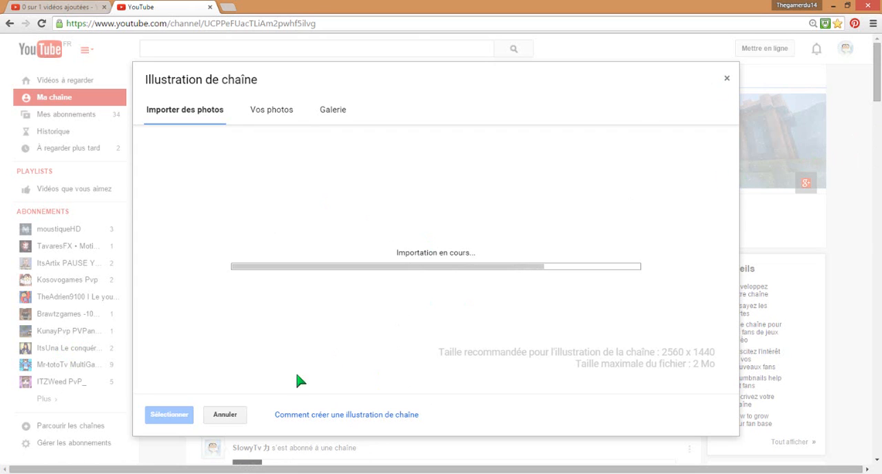
- Open the crop view of the uploaded pfgholr.png and apply the image as channel art with its full crop area
click(301, 473)
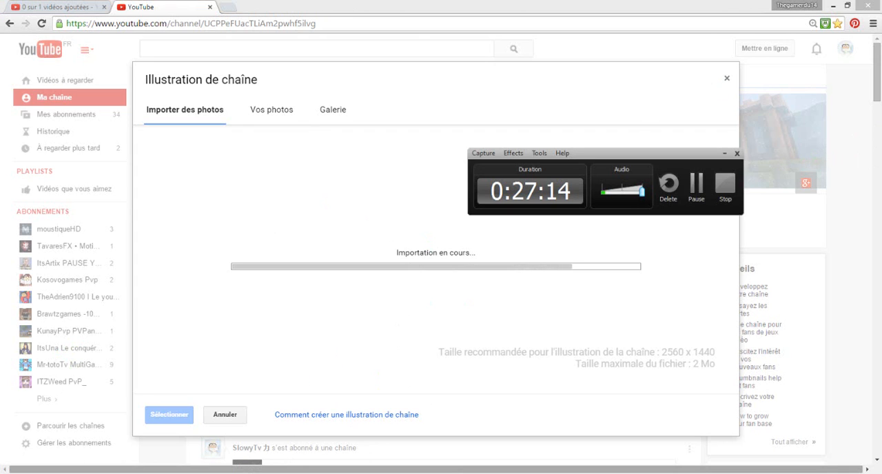
click(303, 473)
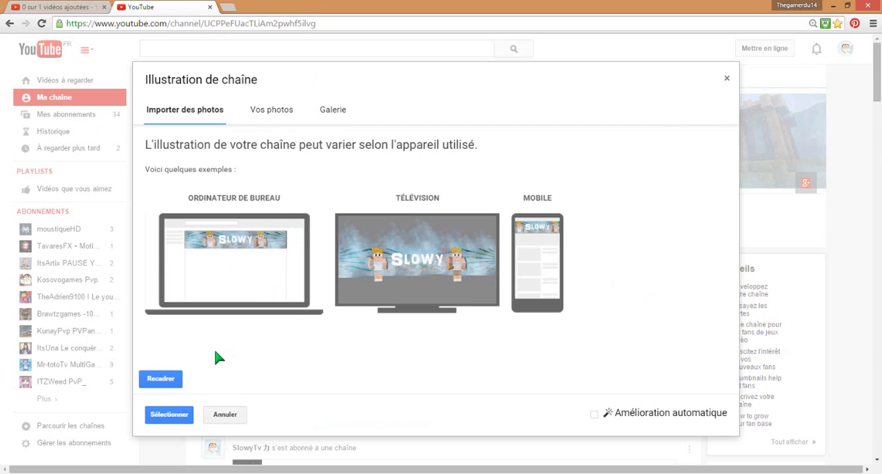
click(173, 379)
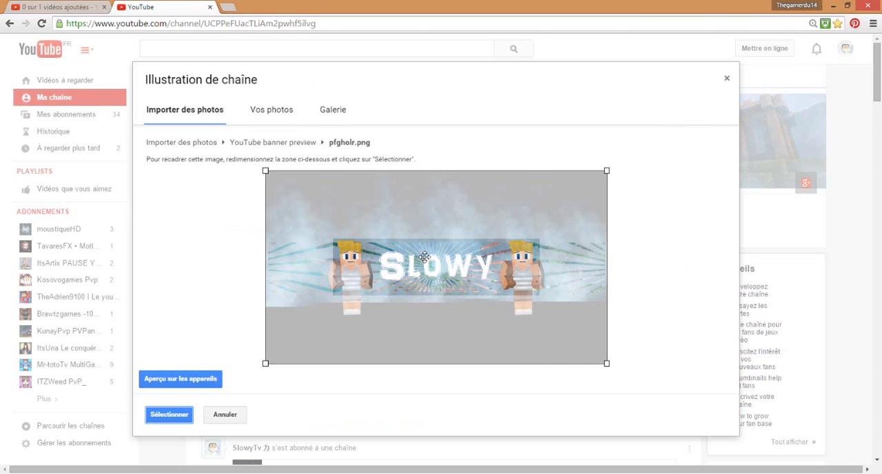
click(170, 414)
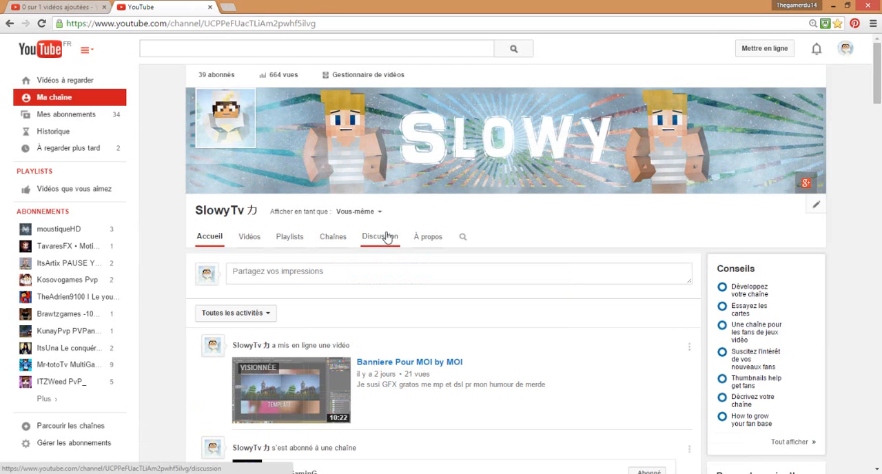
- Start changing the channel's profile photo through Google+ and open the file picker for a photo from the computer
click(252, 102)
click(525, 284)
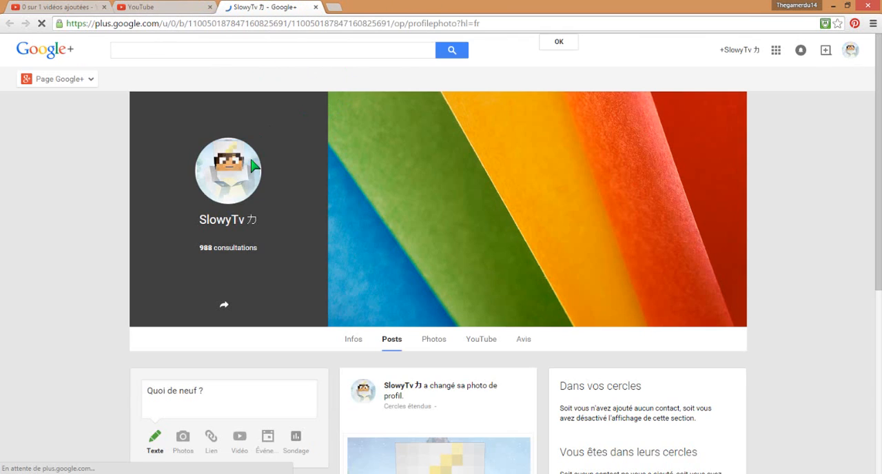
click(230, 191)
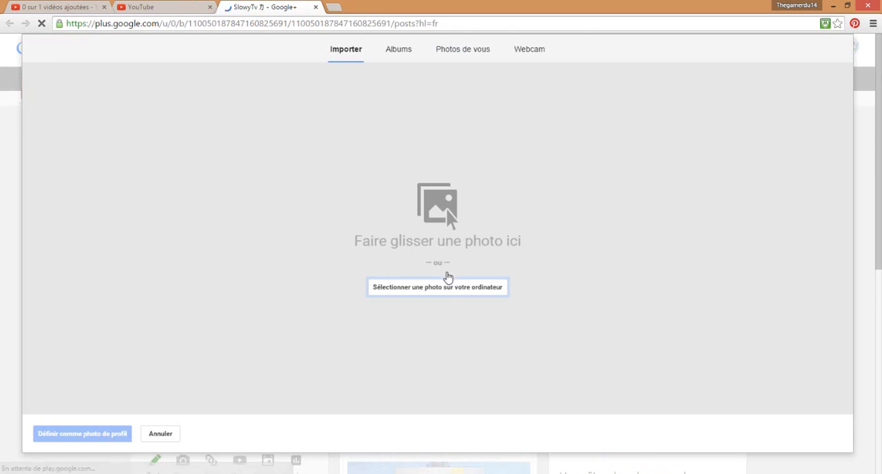
click(449, 289)
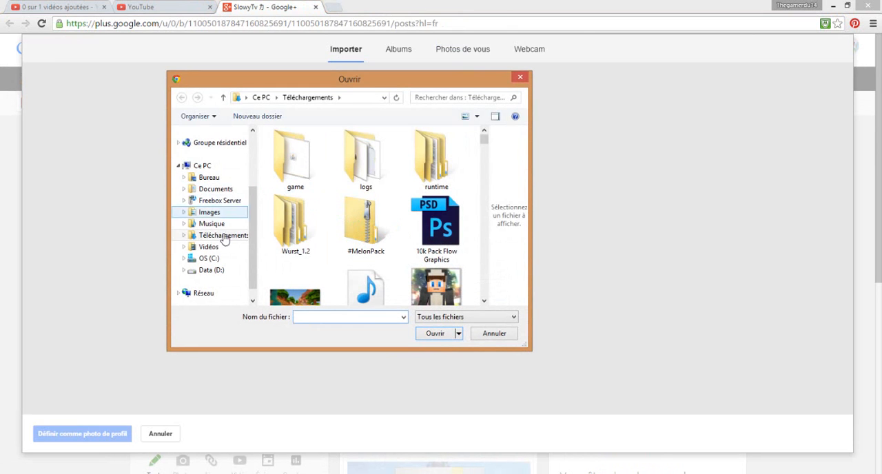
- Try to find the profile picture by searching the Téléchargements folder for "Yt"
click(227, 177)
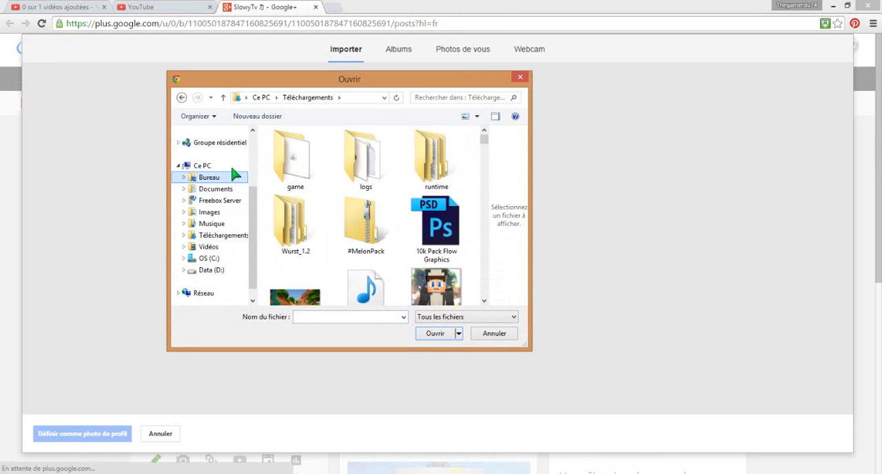
click(456, 95)
click(222, 236)
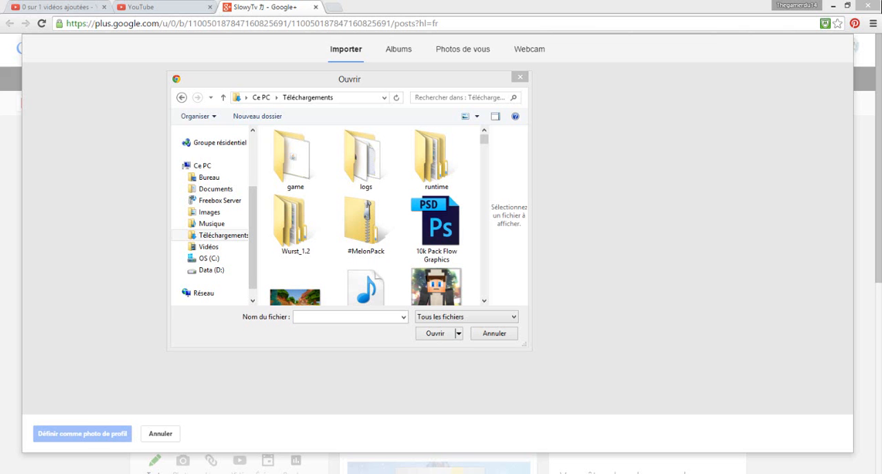
click(358, 318)
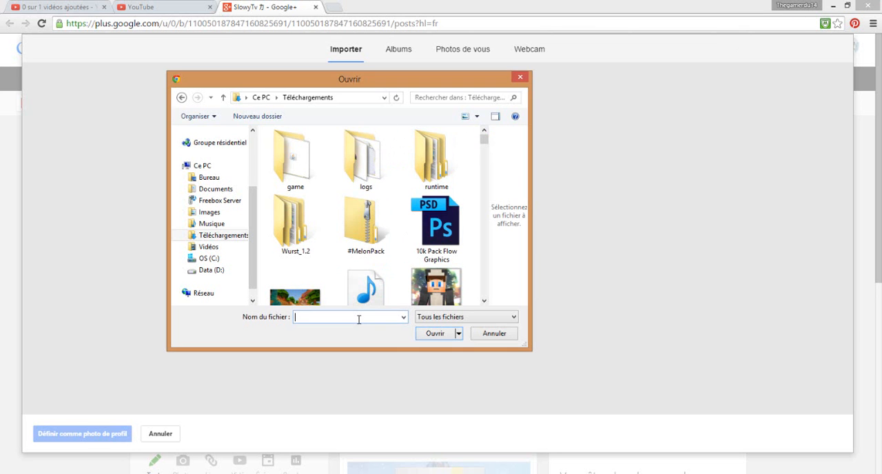
text(Yt)
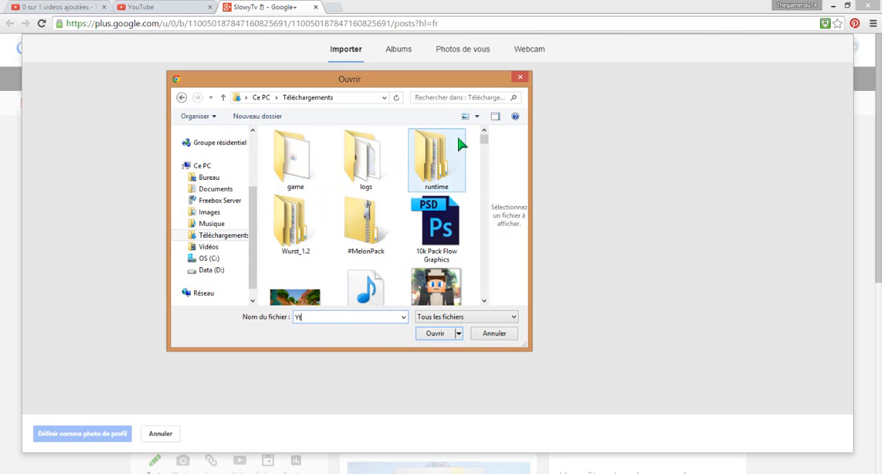
click(459, 96)
text(Yt)
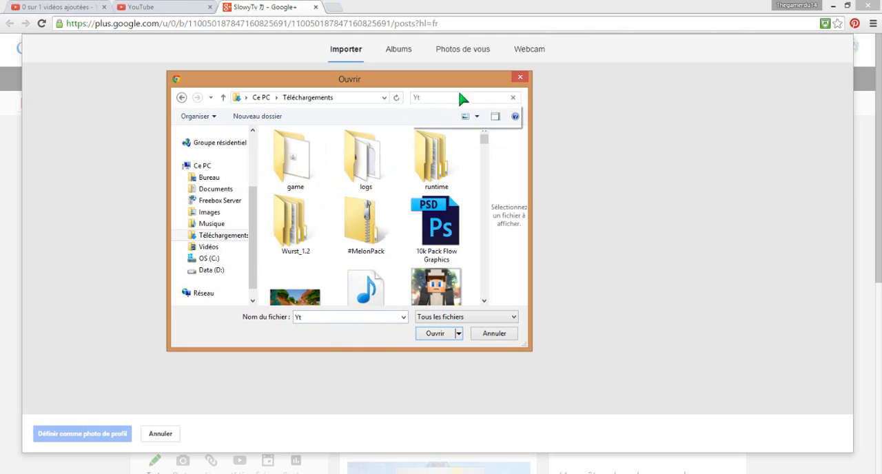
- Search the Bureau folder for "Yt" and upload the YtRe image
click(209, 177)
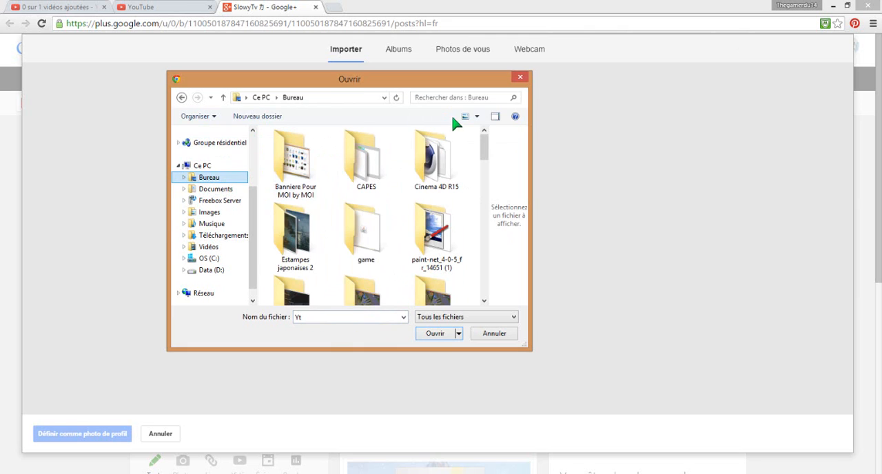
click(451, 97)
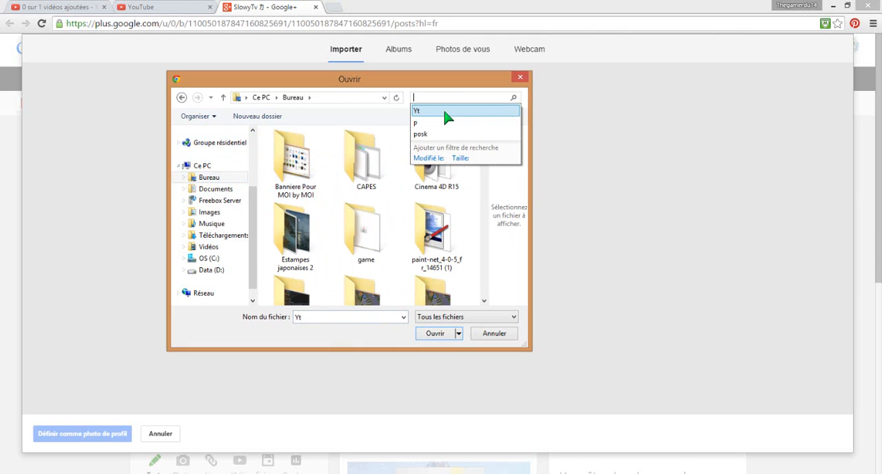
click(444, 113)
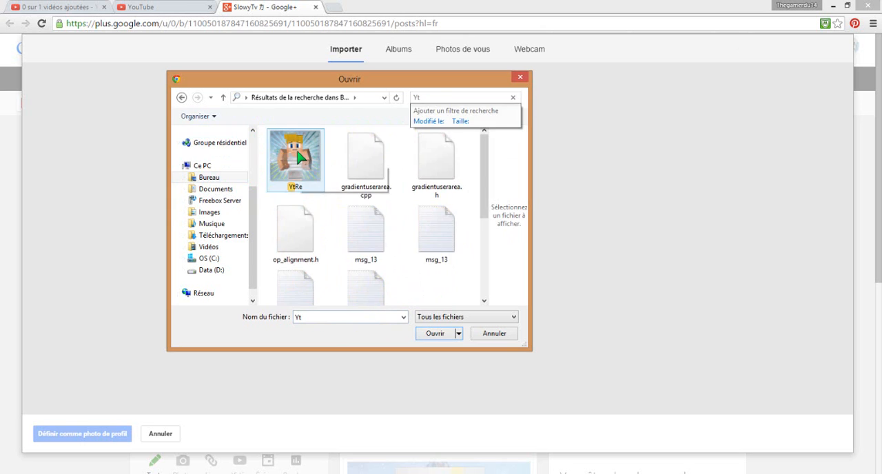
double_click(301, 157)
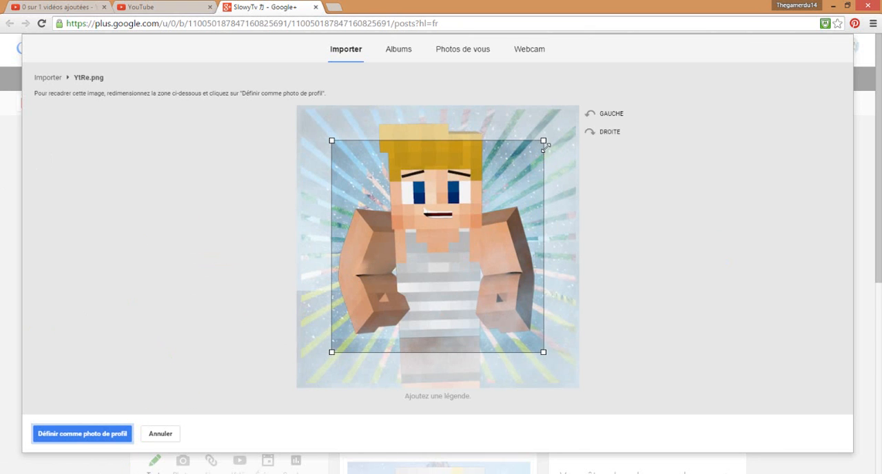
- Extend the crop area to cover the whole YtRe.png image and set it as the profile photo
drag(545, 143, 658, 69)
drag(331, 353, 2, 449)
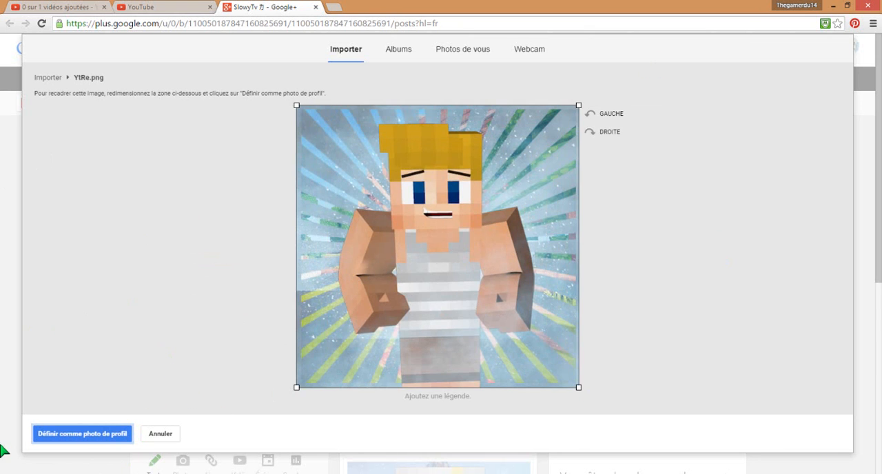
click(91, 434)
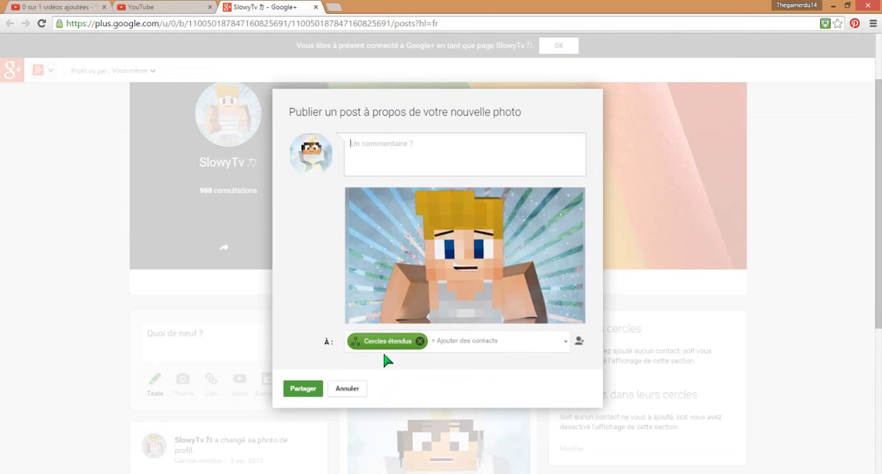
- Share the post about the new profile photo with Cercles étendus, without a comment, and look through the page's posts
click(301, 394)
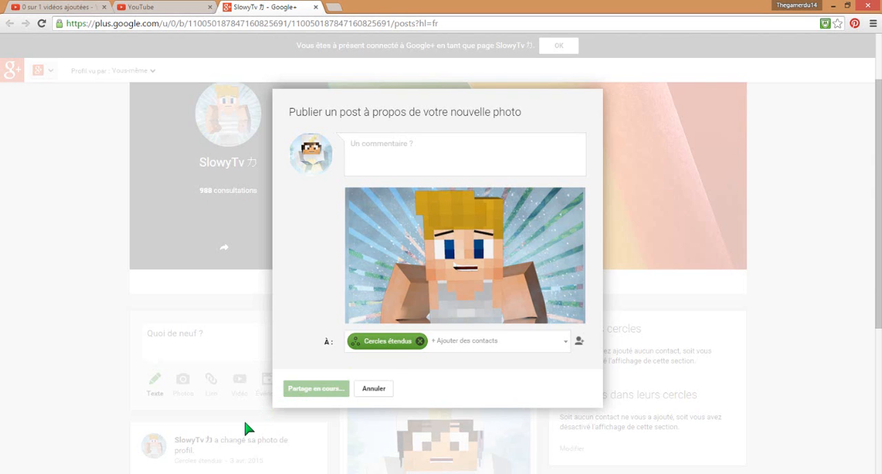
scroll(379, 383, down, 3)
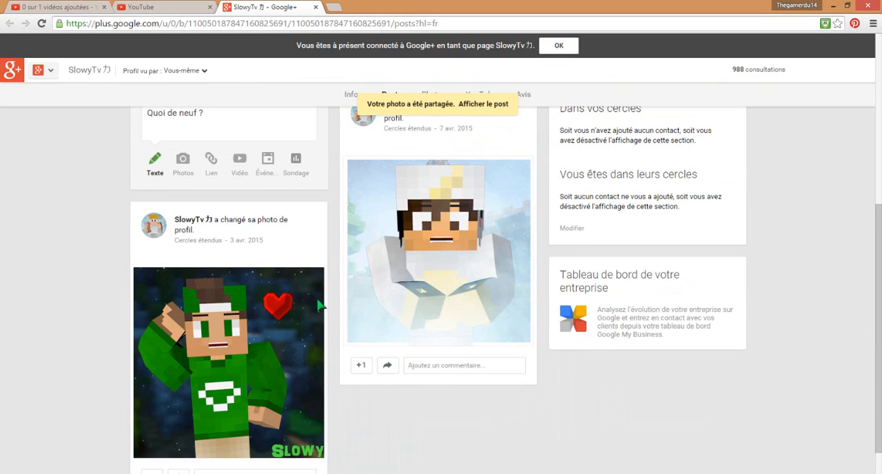
scroll(427, 314, down, 1)
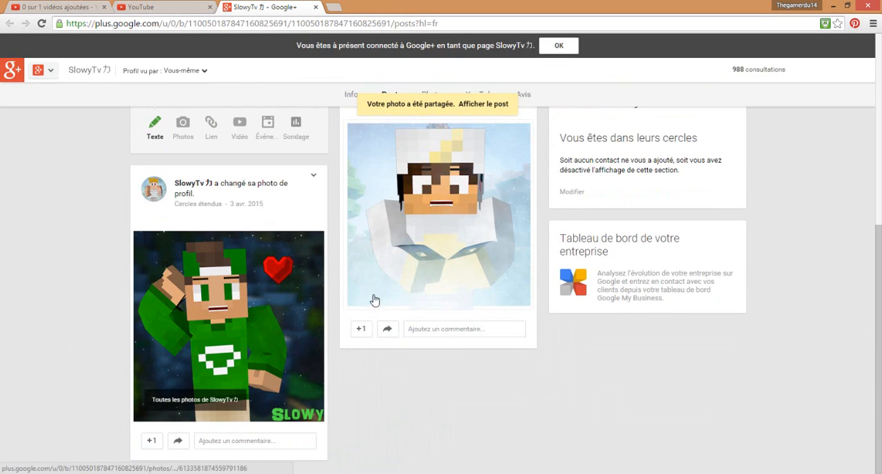
- Look over the profile photo posts on the Google+ page and return to the YouTube channel page to check its banner
scroll(375, 302, up, 2)
scroll(497, 313, down, 2)
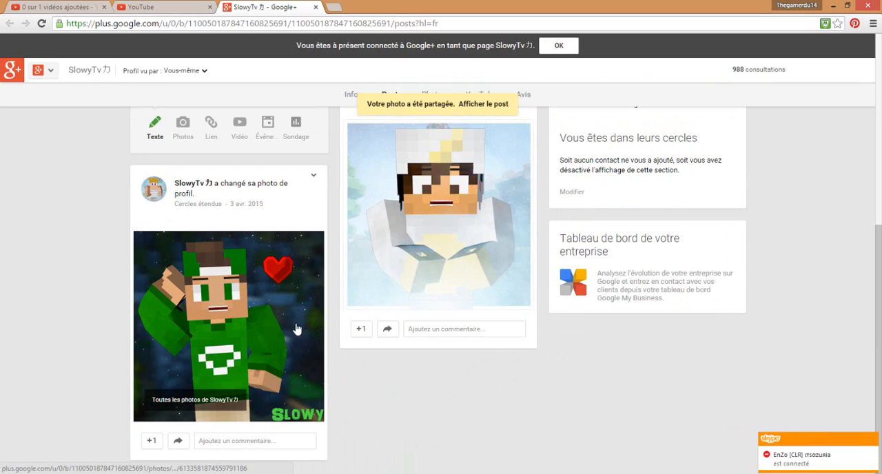
scroll(304, 403, up, 4)
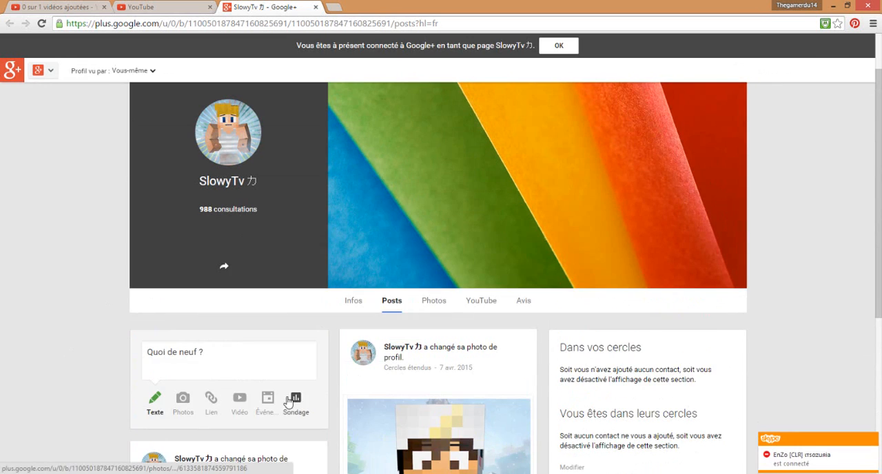
click(184, 16)
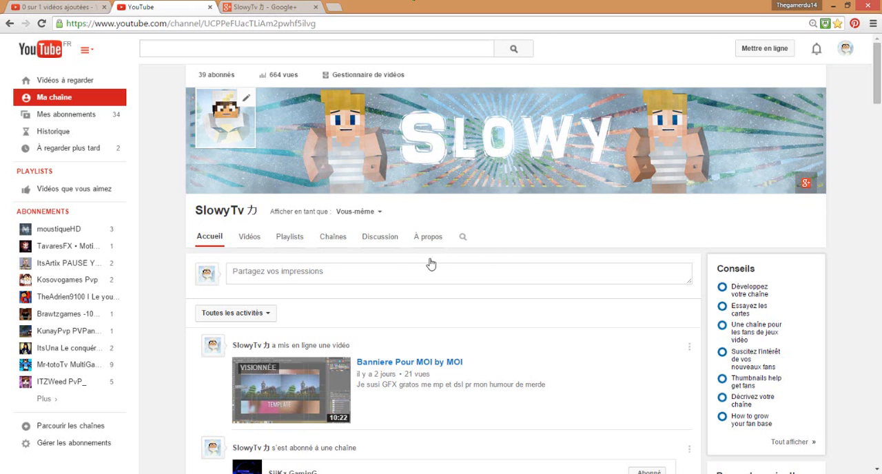
- Switch to Photoshop and quit it without saving changes to Template Youtube Banner.psd and the other modified documents
key(alt+Tab)
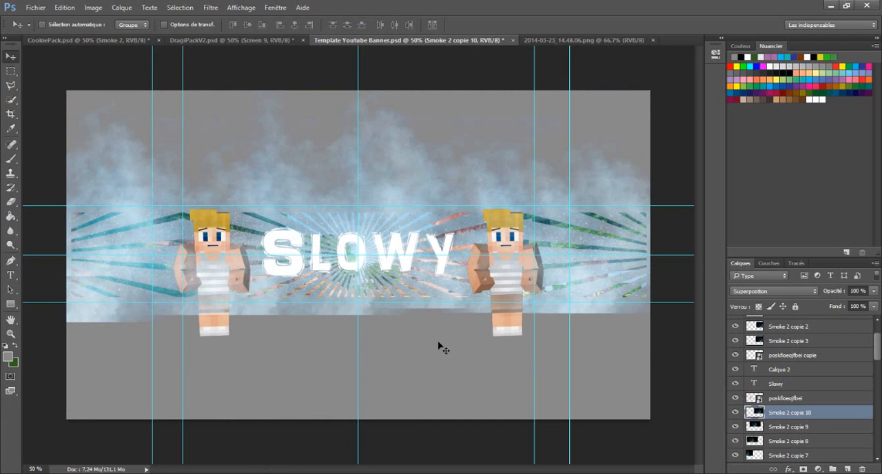
click(866, 5)
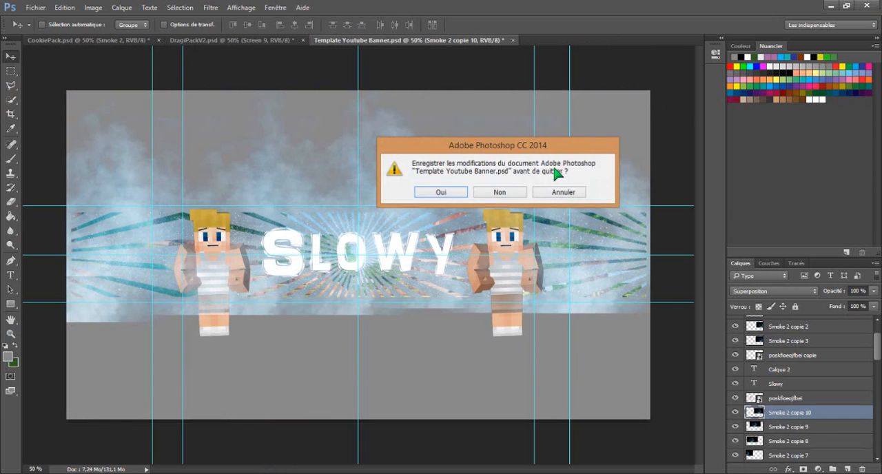
click(521, 196)
click(513, 193)
click(513, 193)
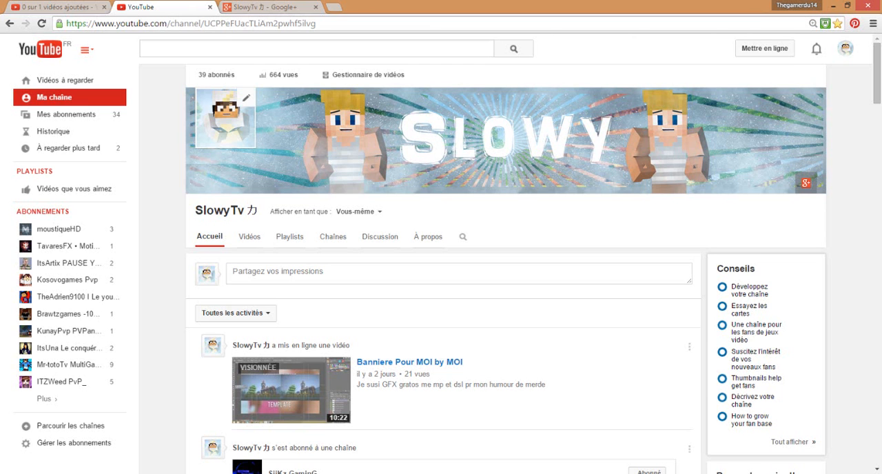
click(176, 473)
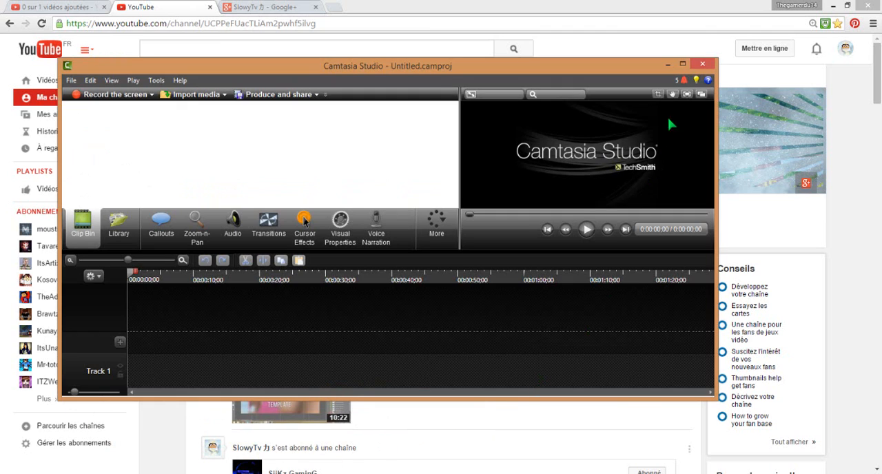
click(303, 472)
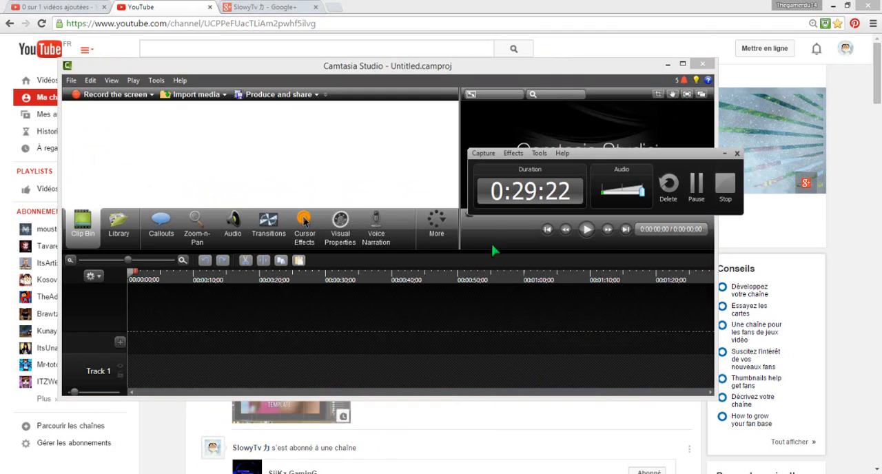